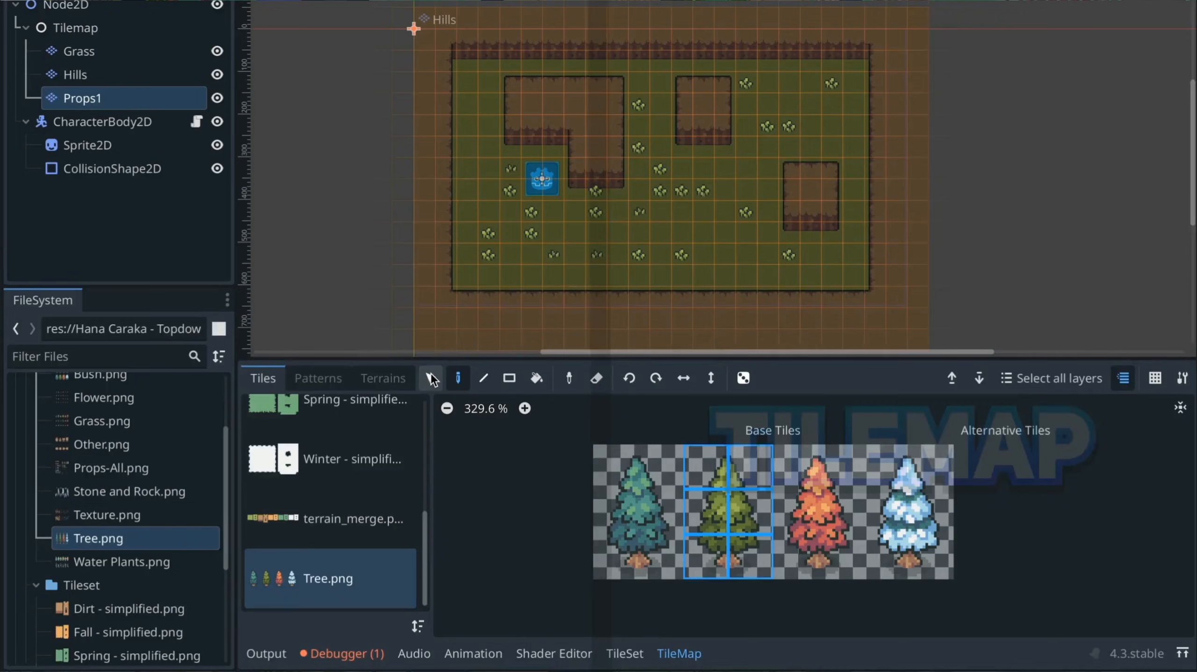
- Paint three olive-green trees from Tree.png on the Props1 layer: lower-left grass, below the L-shaped hill and on the upper middle hill
click(472, 269)
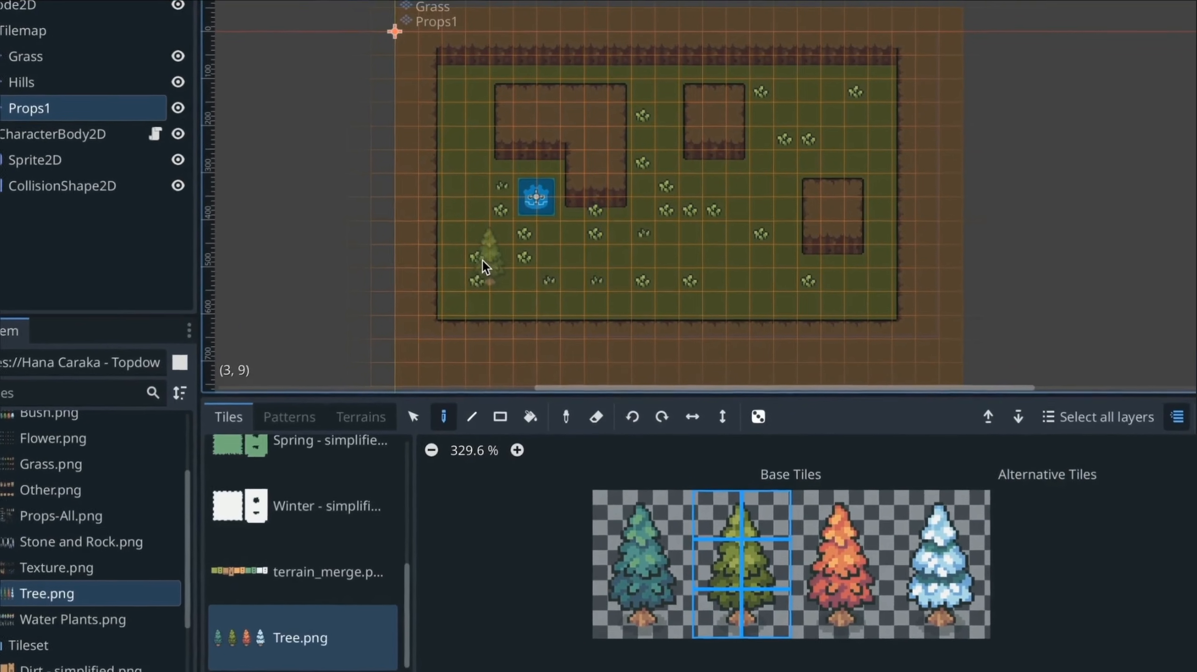
click(600, 203)
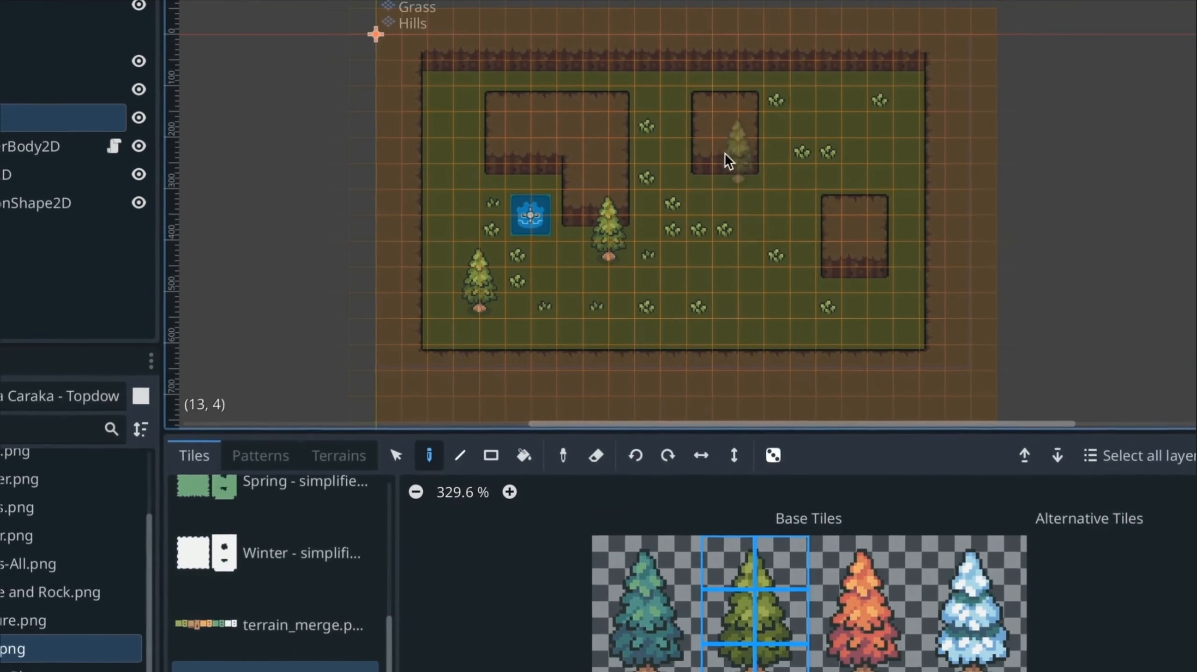
click(734, 173)
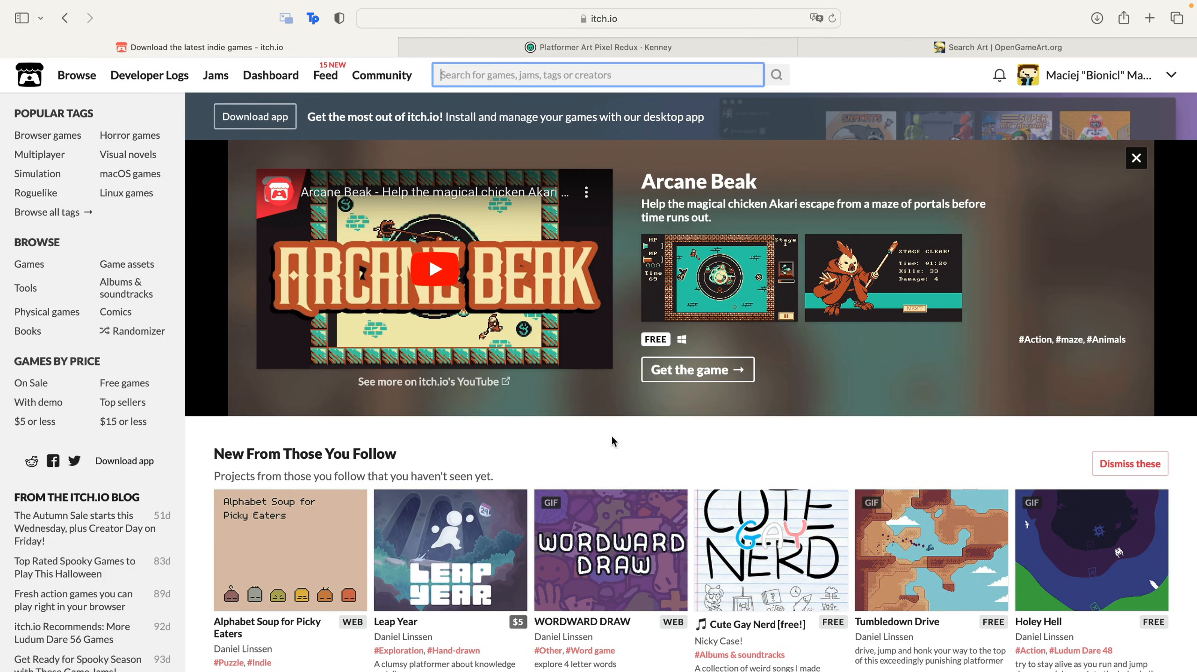
- Look at Kenney's Platformer Art Pixel Redux preview, and open the Adventure Awaits asset pack on OpenGameArt
click(595, 51)
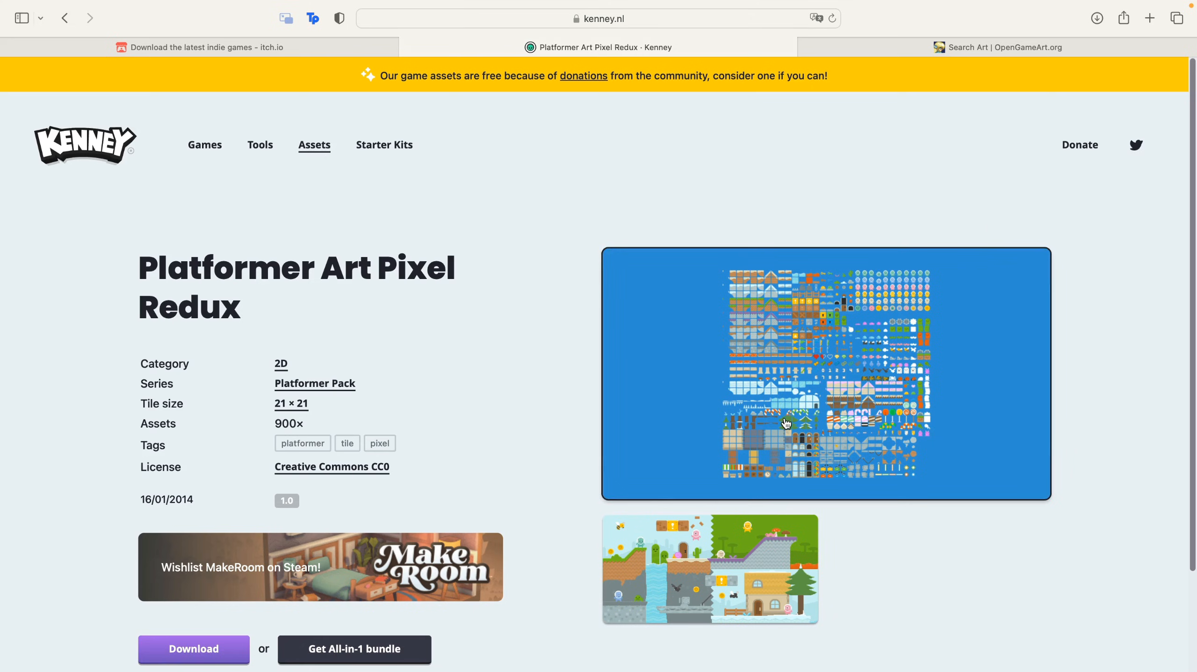
click(749, 462)
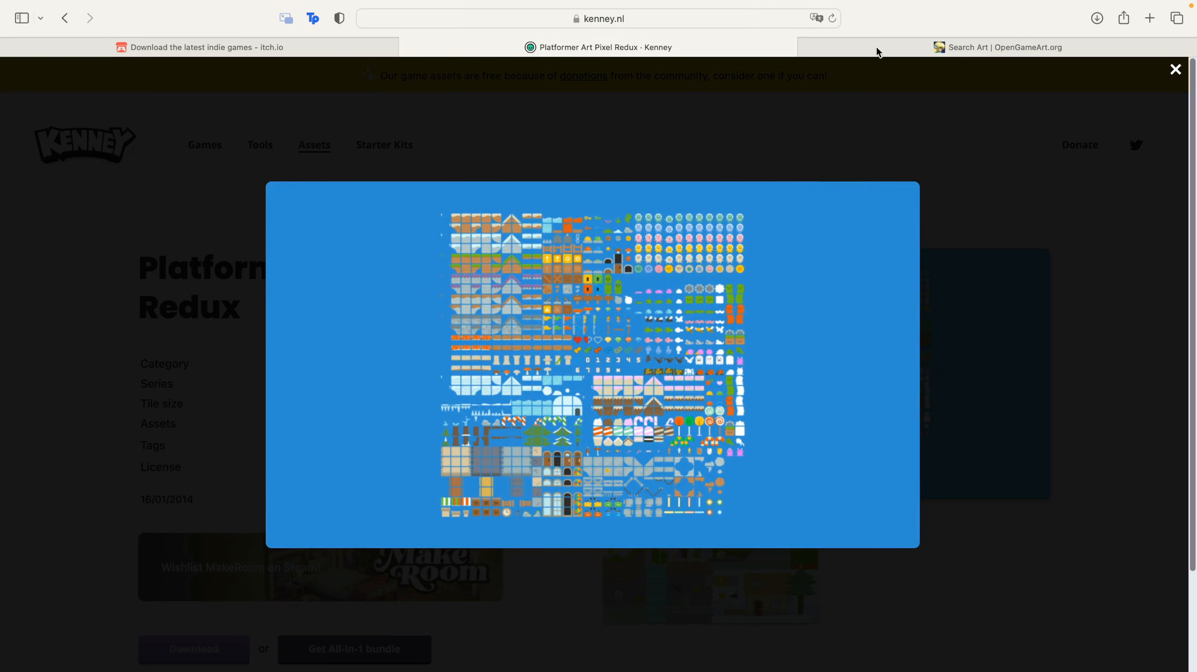
click(996, 50)
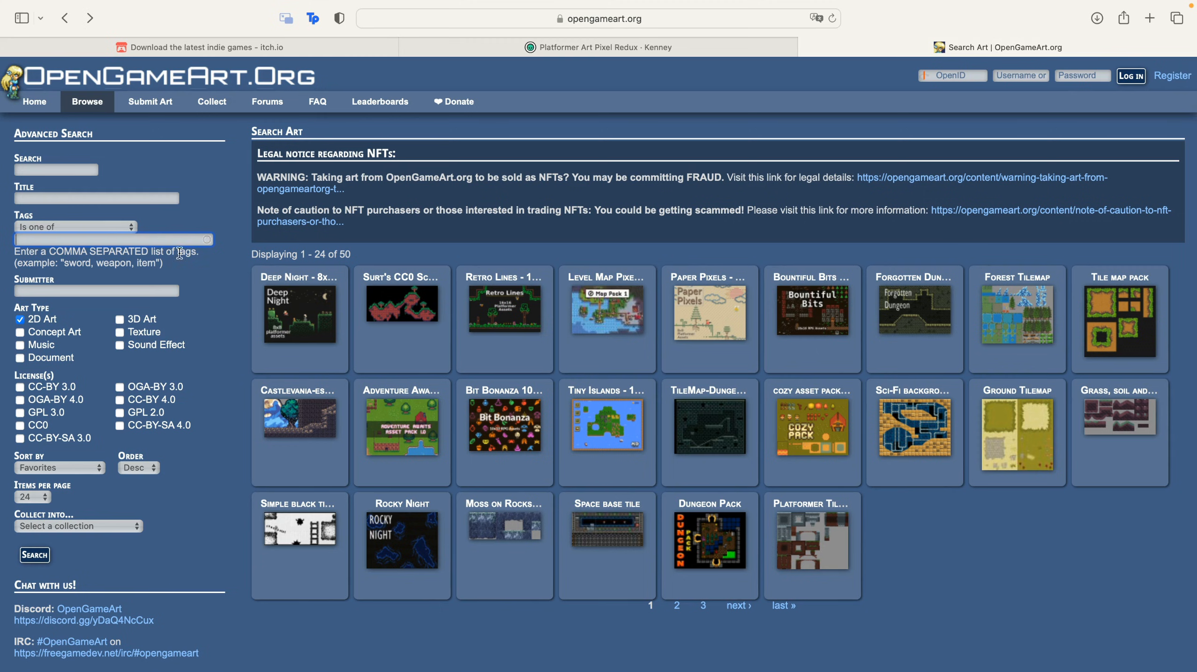
click(375, 425)
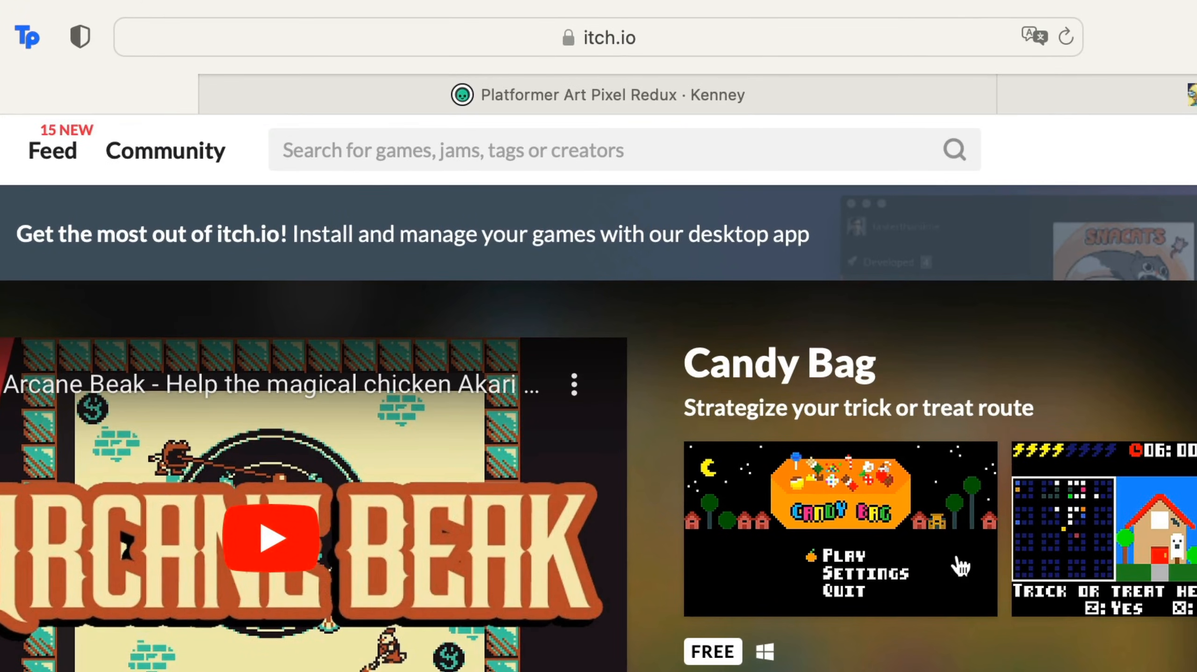
- Search itch.io for "tilemap" and open the game assets tagged Tilemap
click(319, 149)
text(tilemap)
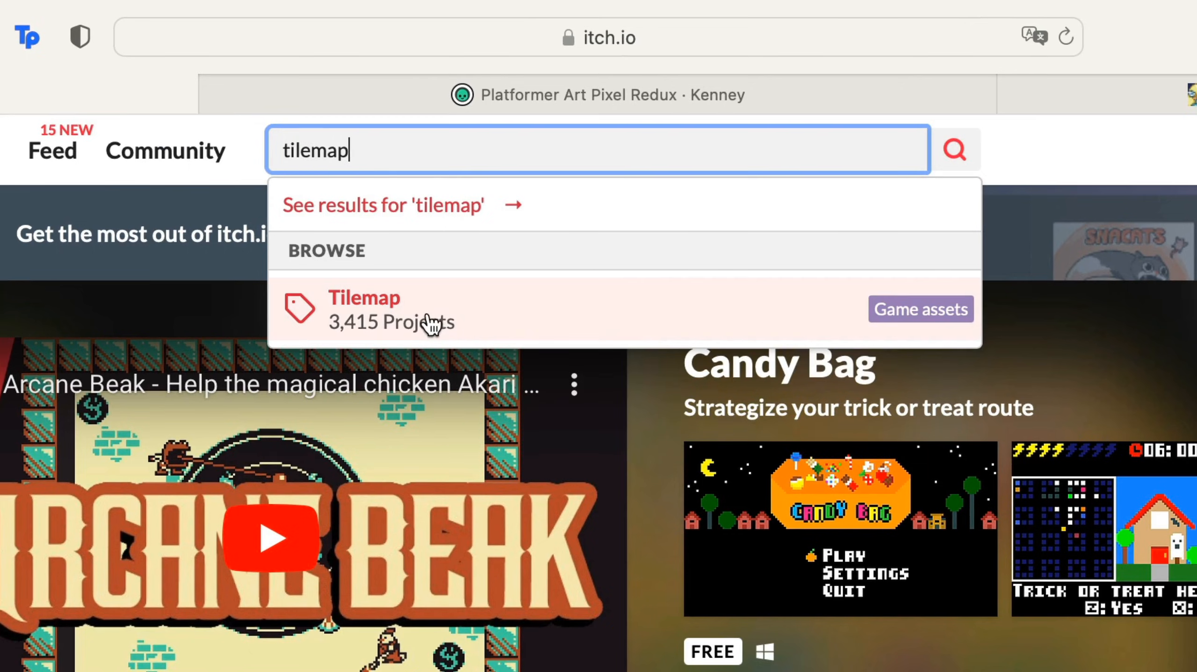
click(480, 318)
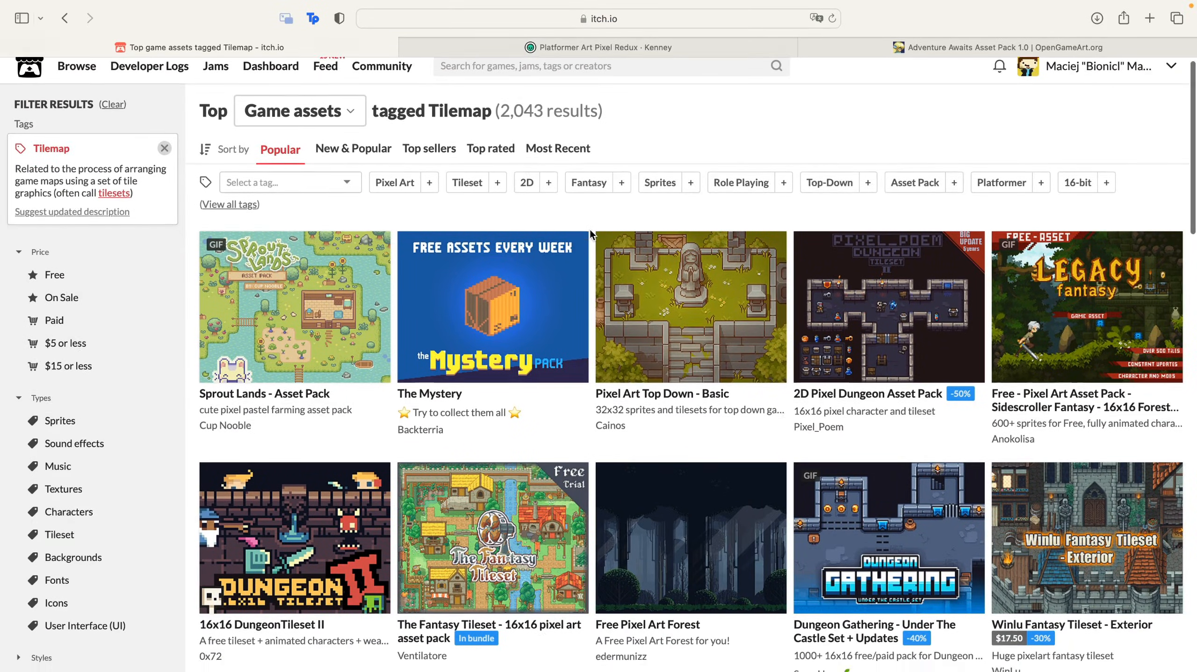
- Browse the popular tilemap assets and open the Hana Caraka - Topdown Tileset page
scroll(589, 229, down, 5)
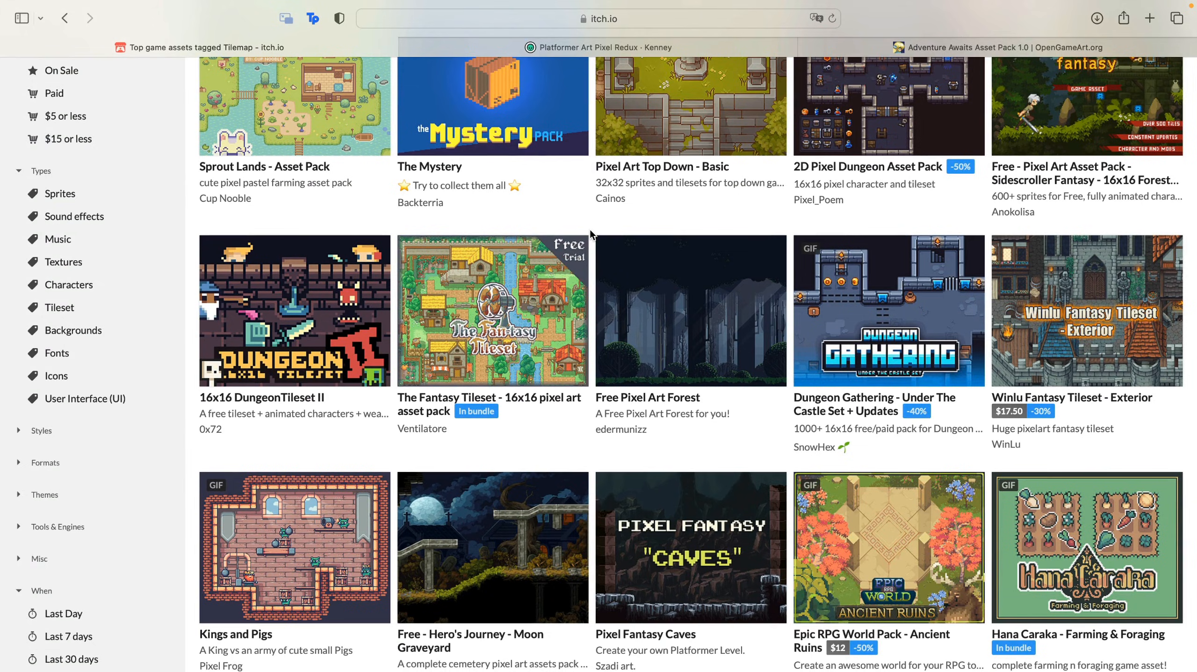
scroll(590, 230, up, 5)
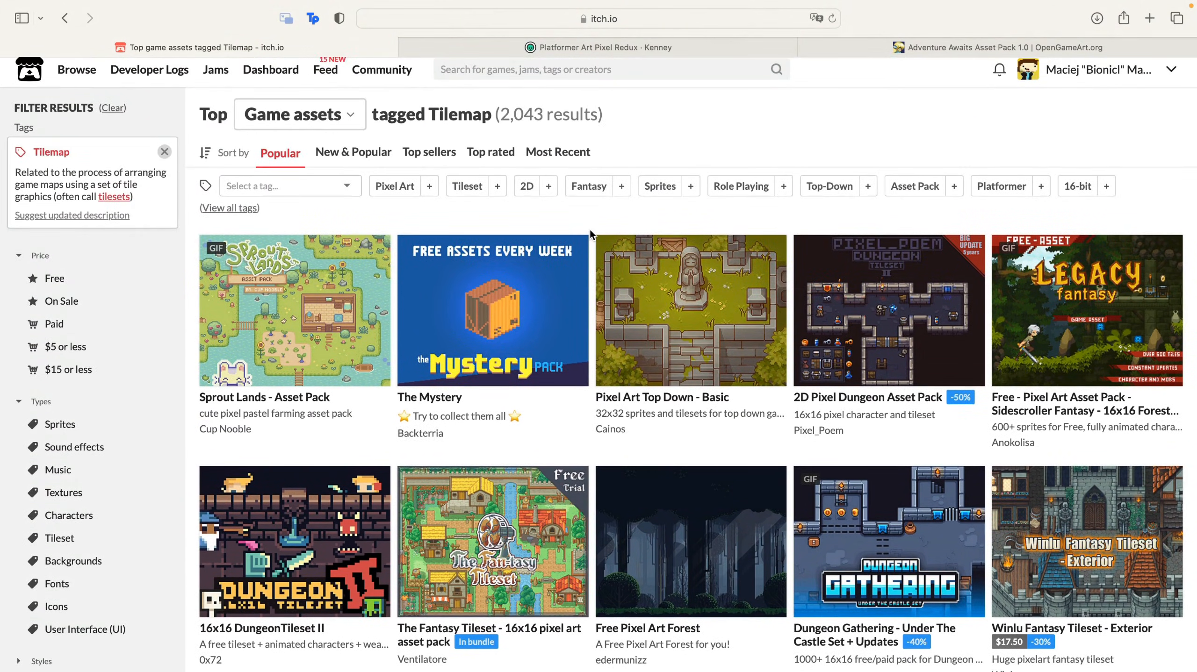
scroll(589, 229, down, 9)
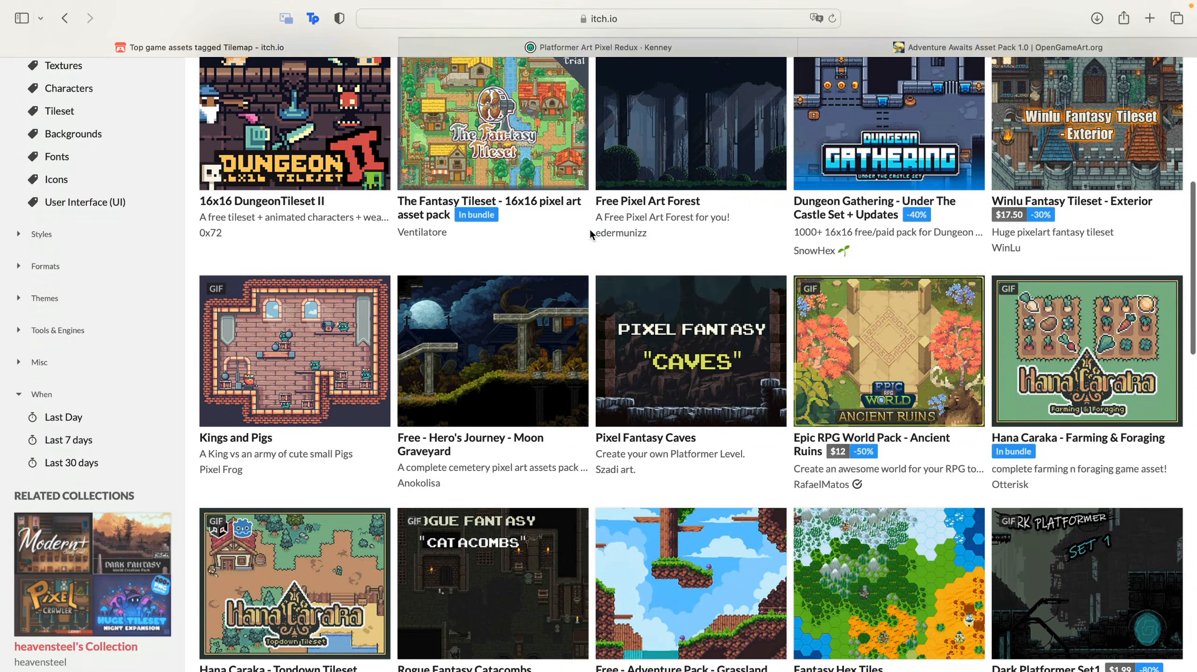
scroll(589, 229, down, 3)
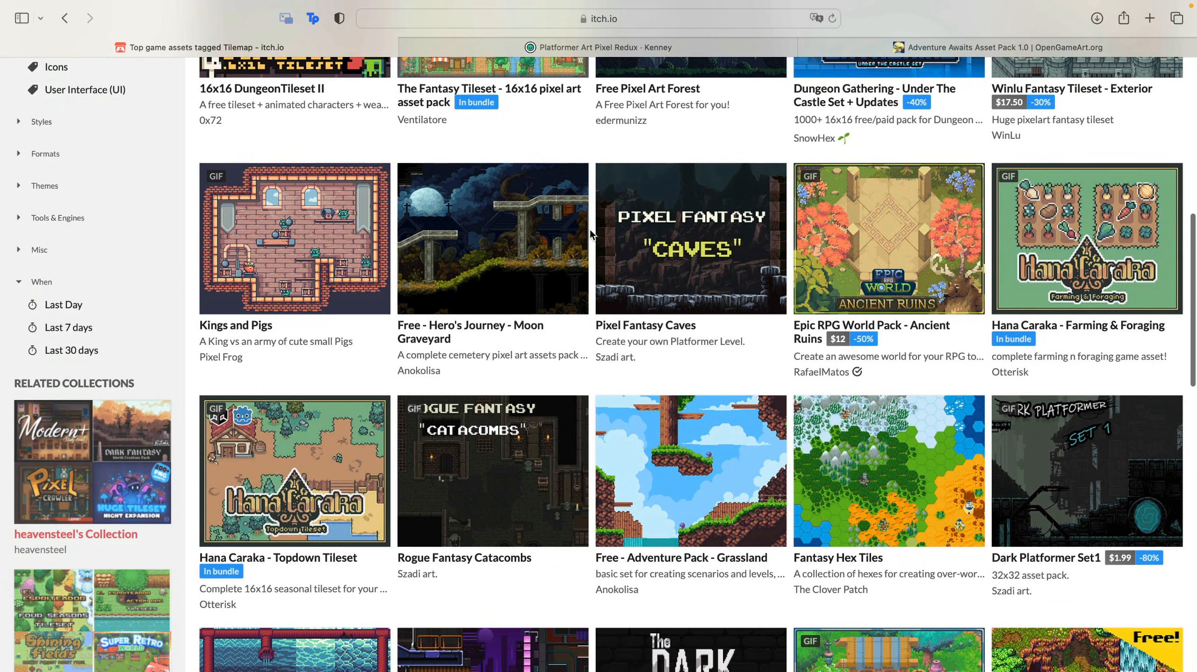
click(299, 469)
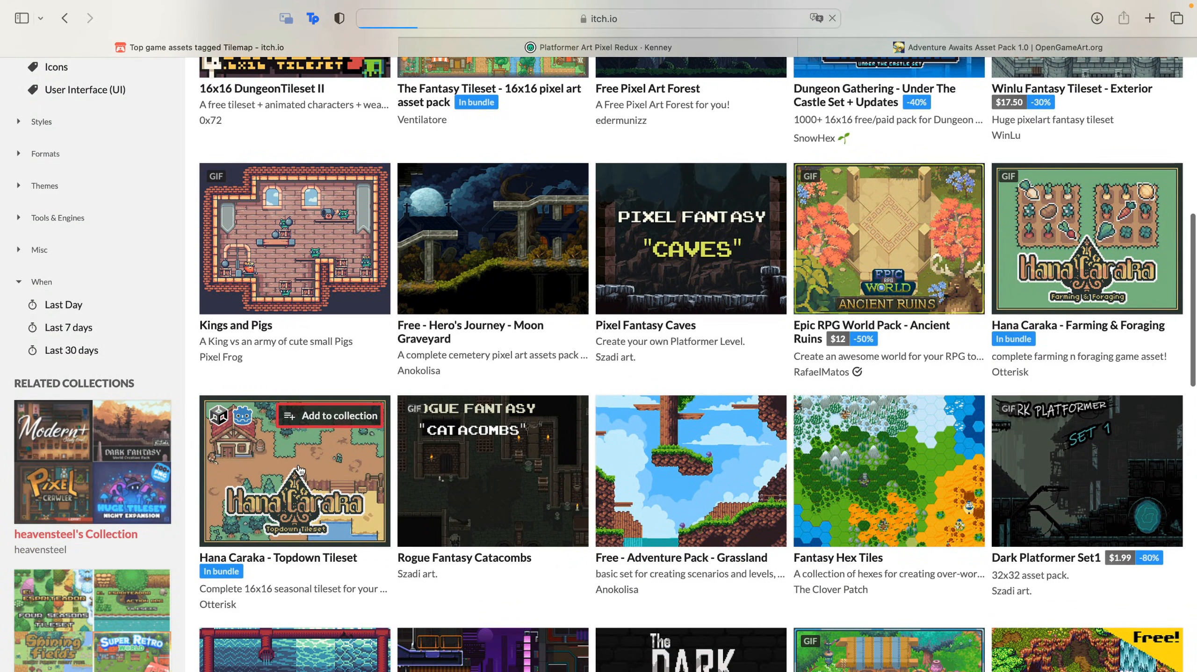
- Review the tileset's content and license, and download Hana Caraka - Topdown Tileset [sample].zip without making a payment
scroll(655, 498, down, 3)
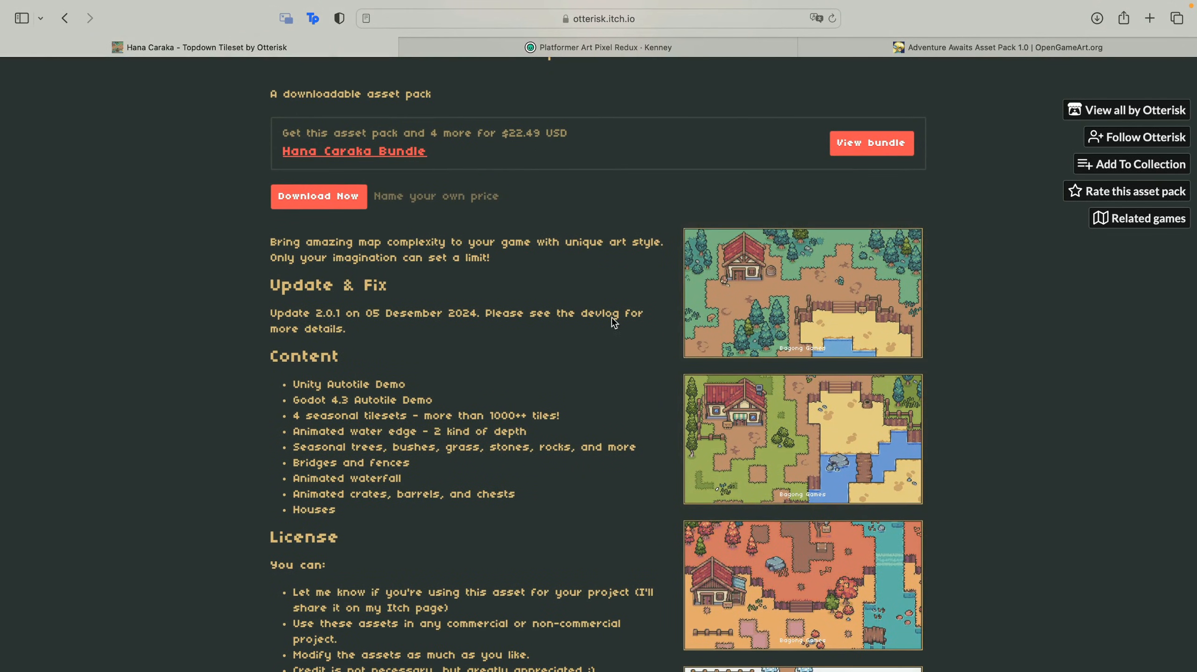
scroll(631, 311, down, 5)
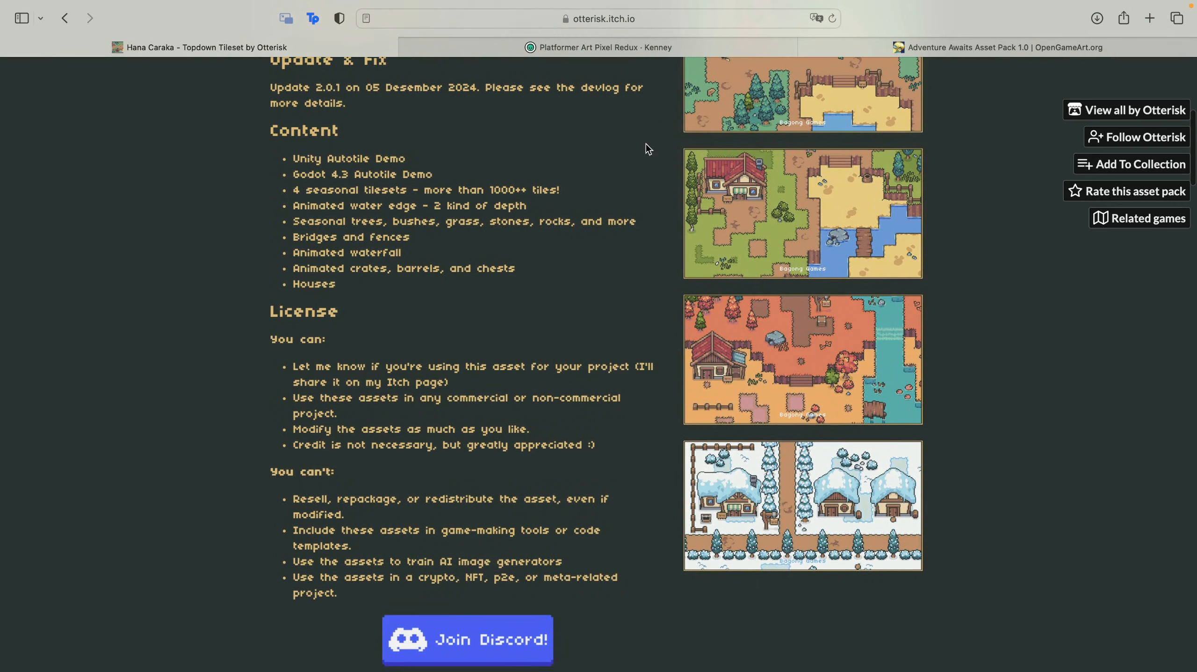
scroll(643, 364, down, 1)
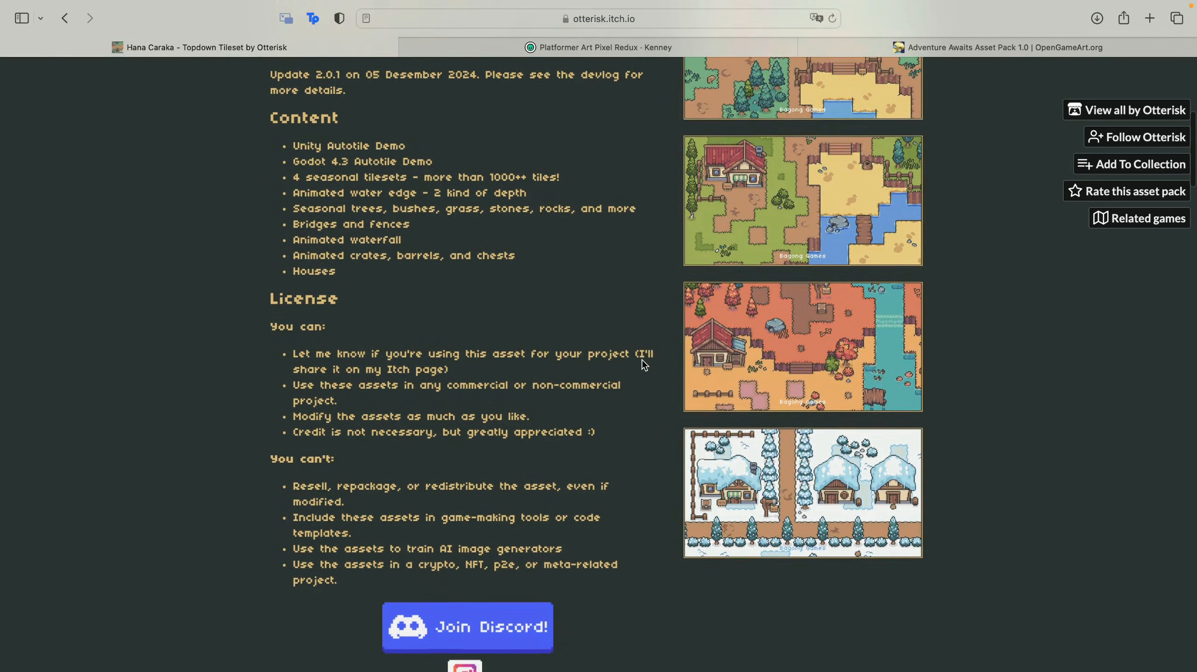
scroll(643, 365, down, 12)
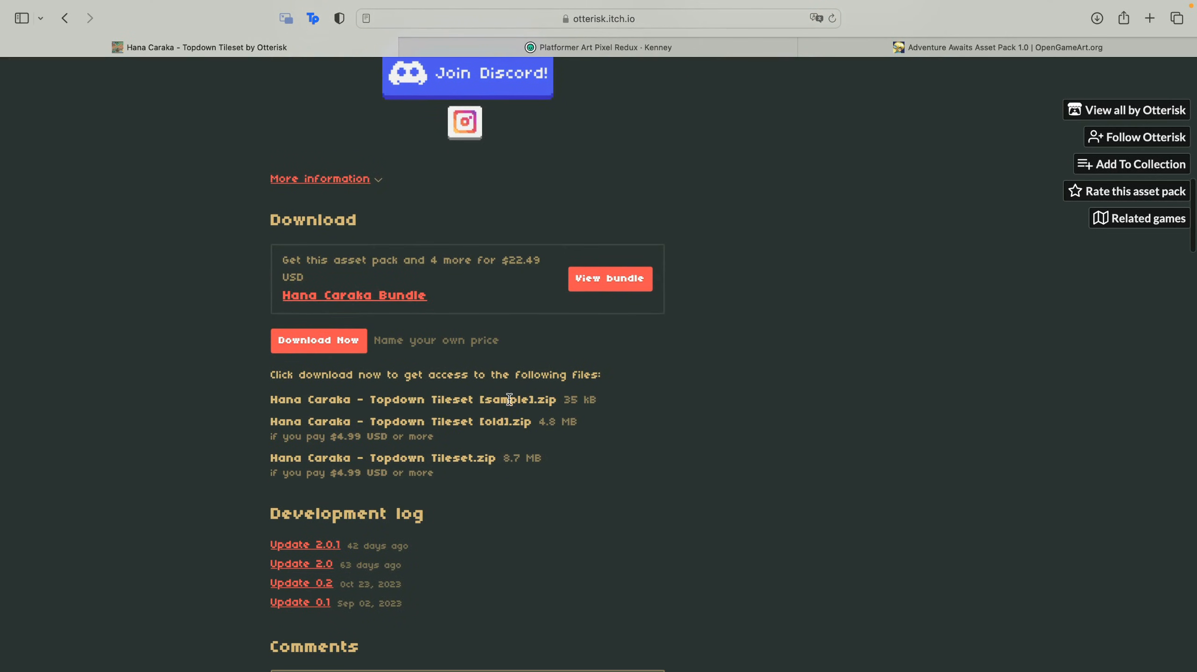
click(293, 343)
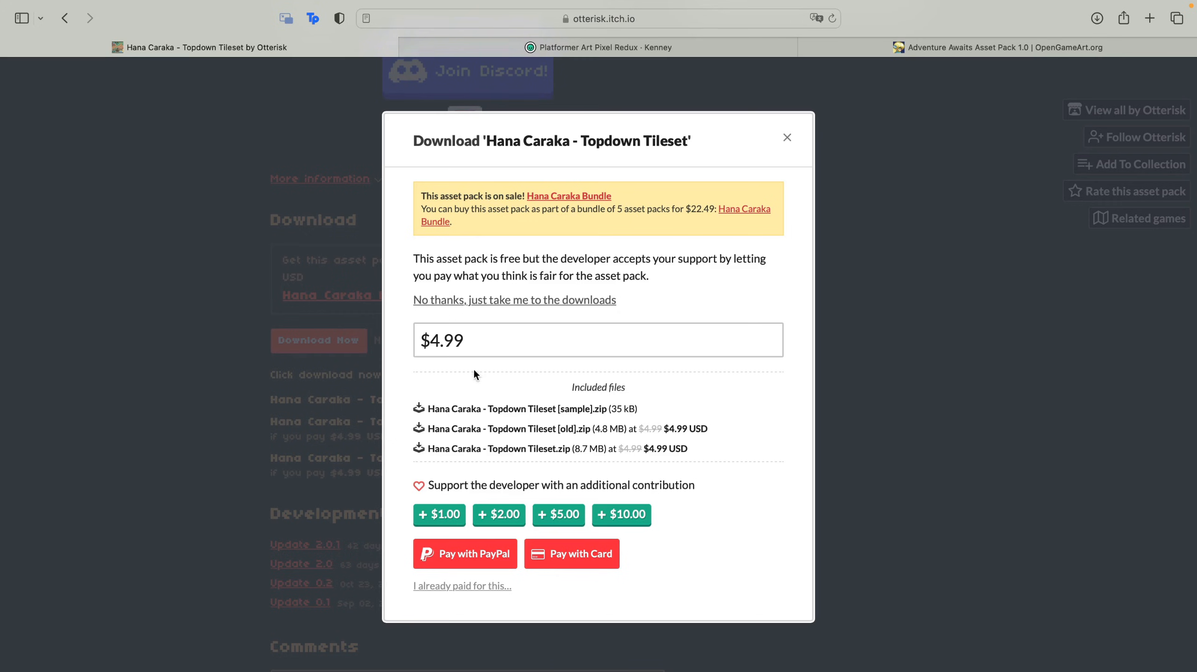
click(504, 301)
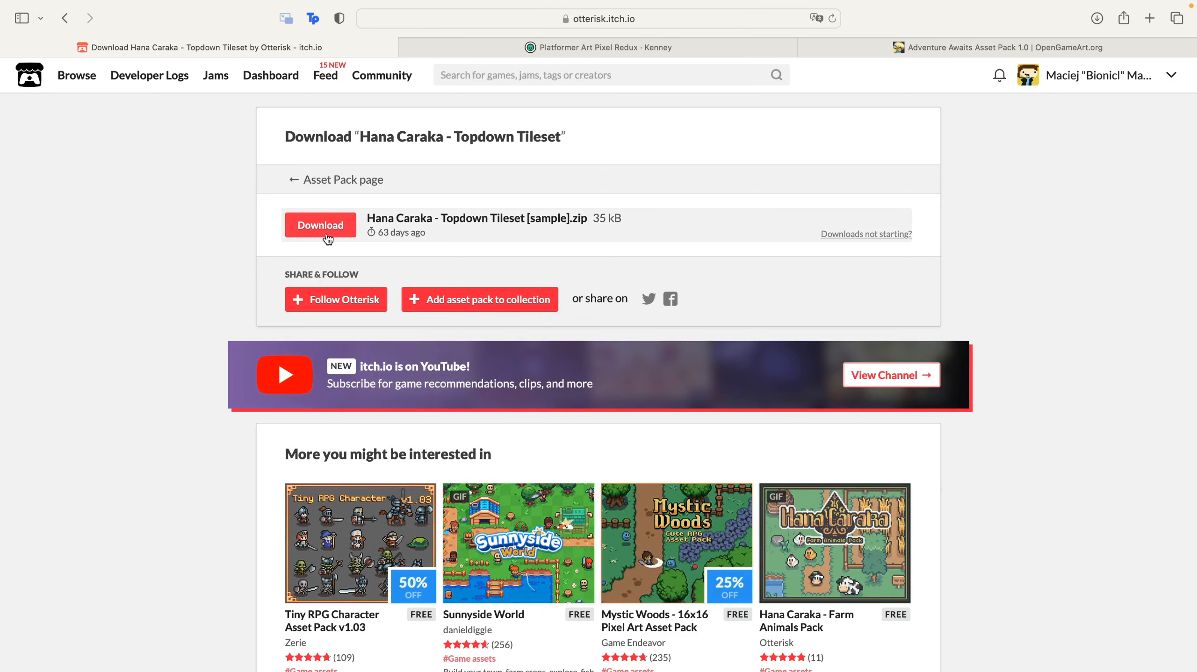
click(325, 235)
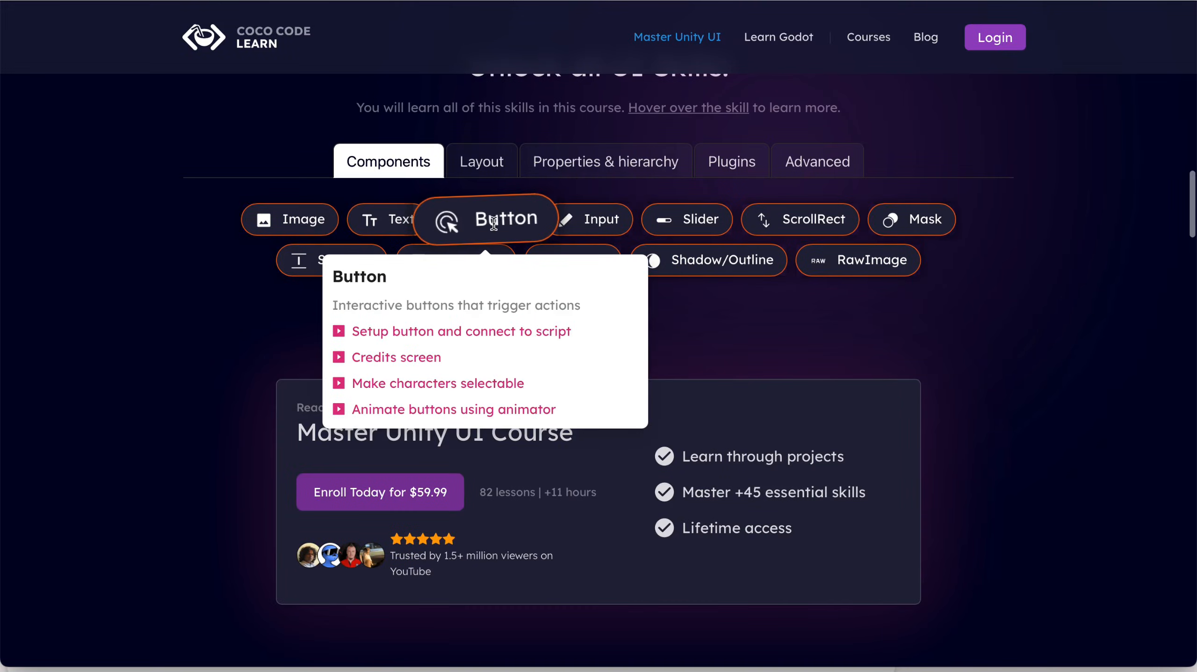
- Look through the Master Unity UI course page and the free Godot mega tutorial page on Coco Code Learn
scroll(469, 351, down, 15)
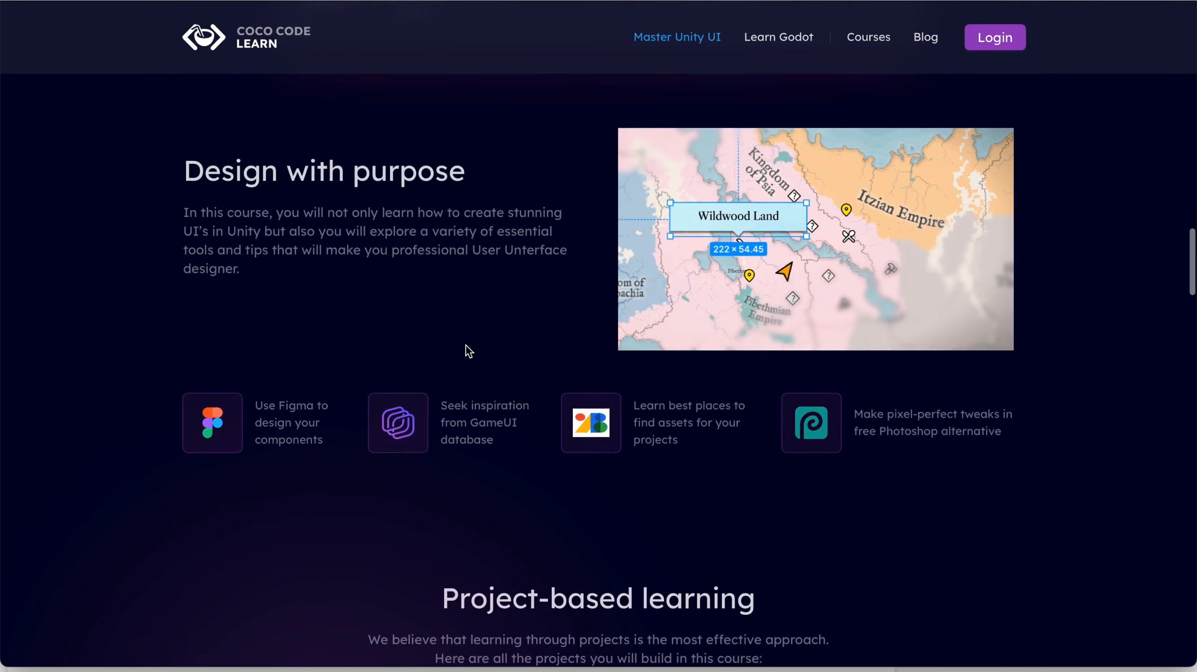
scroll(836, 338, right, 10)
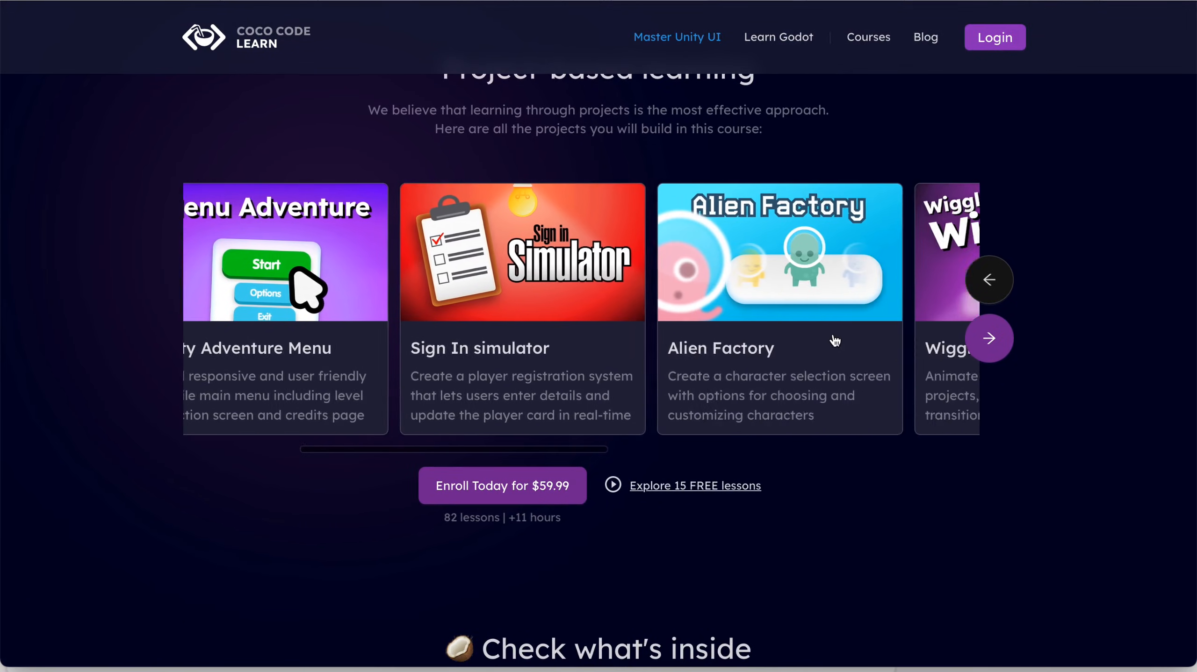
scroll(834, 340, right, 5)
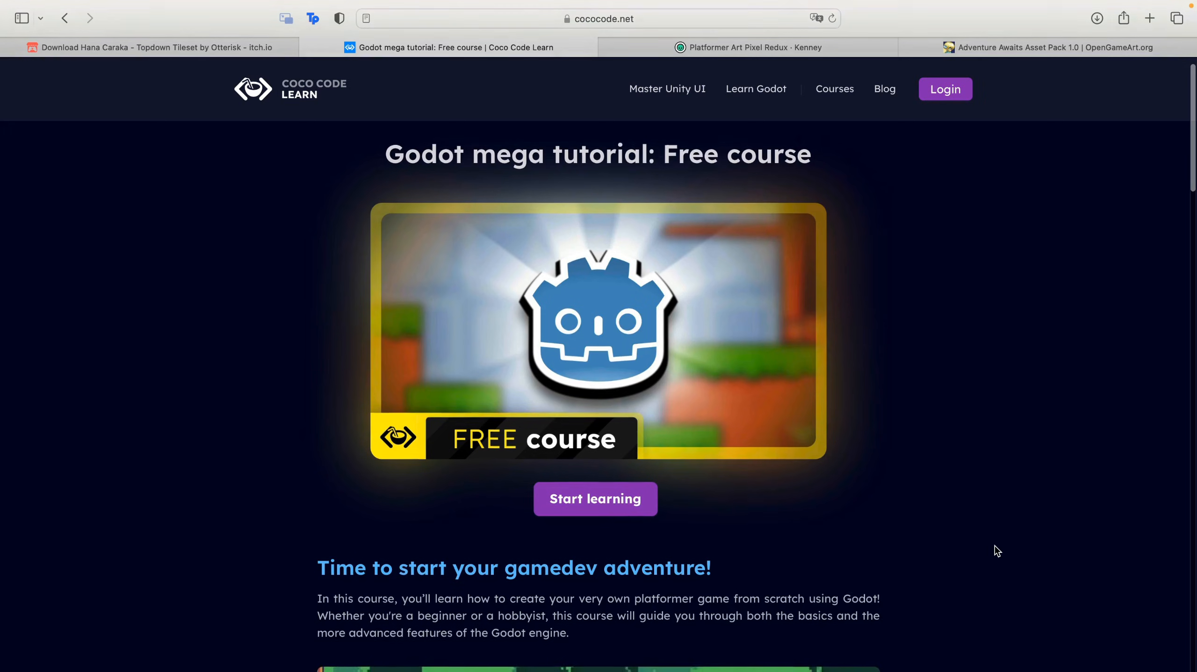
scroll(995, 546, down, 2)
scroll(995, 546, down, 2)
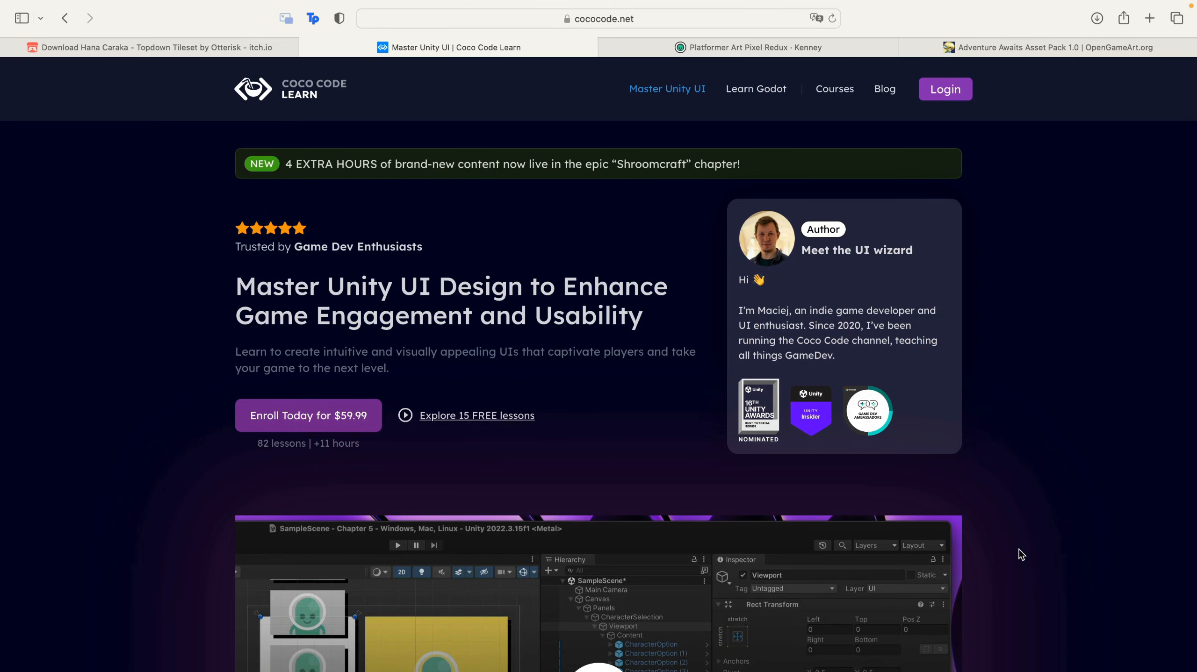
drag(285, 164, 381, 160)
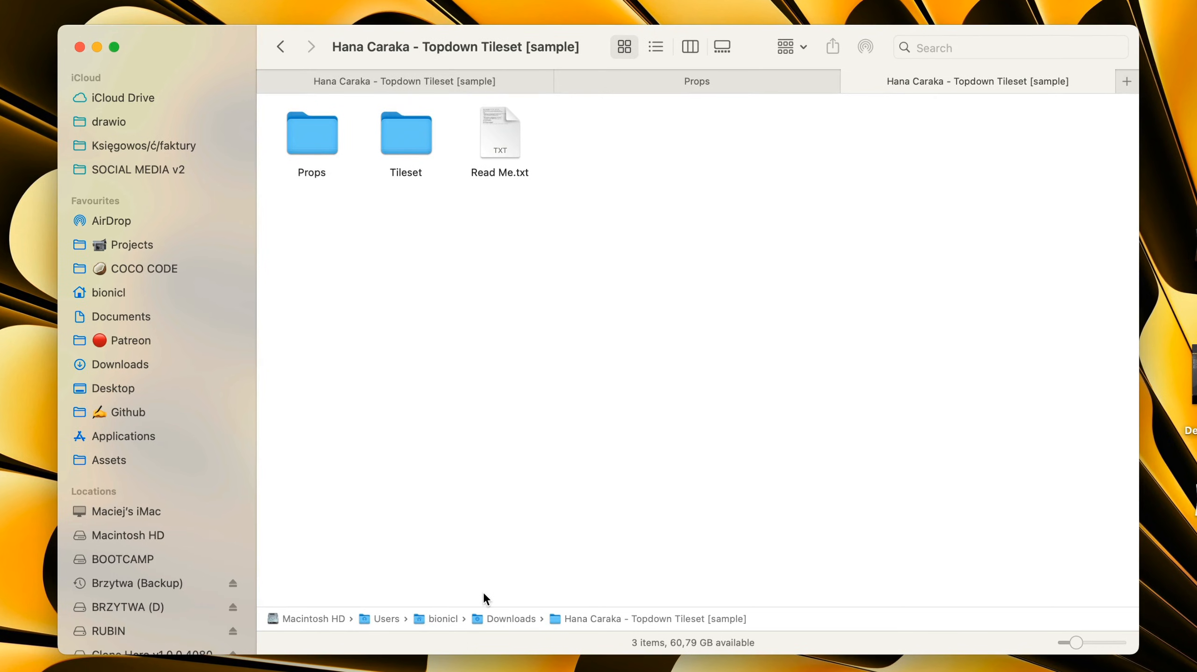
- Look over the images in the sample pack's Tileset folder and return to the pack folder
double_click(385, 131)
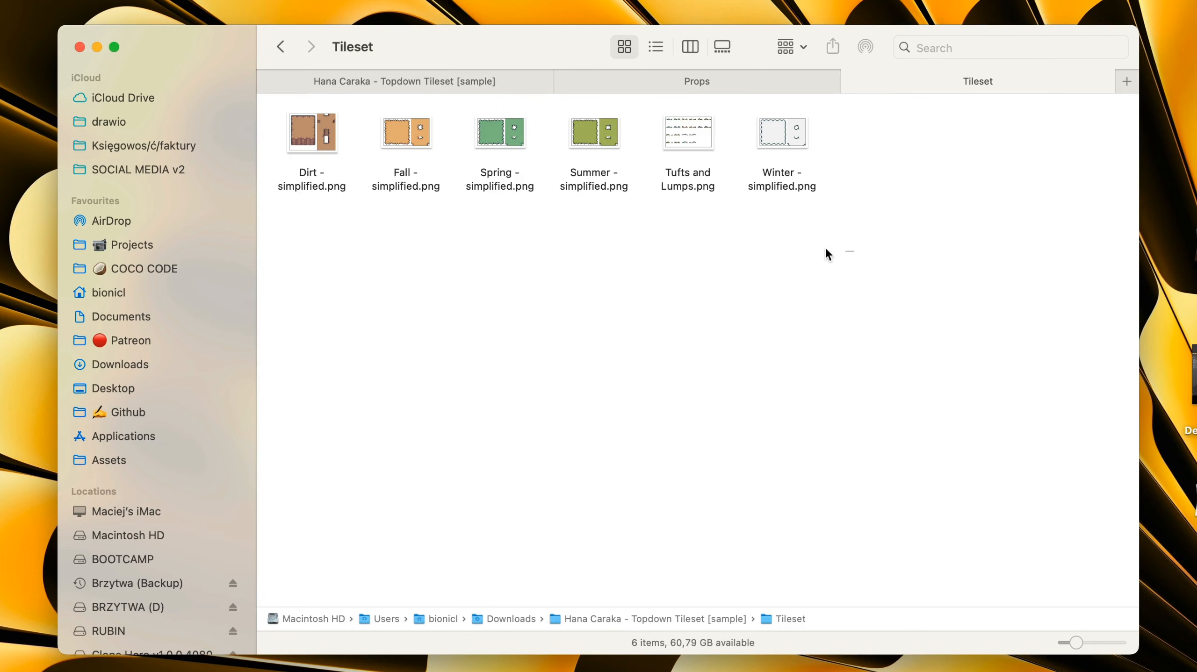
drag(825, 247, 315, 108)
click(524, 310)
click(281, 46)
- Preview Other.png and Tree.png in the sample pack's Props folder and return to the pack folder
double_click(297, 134)
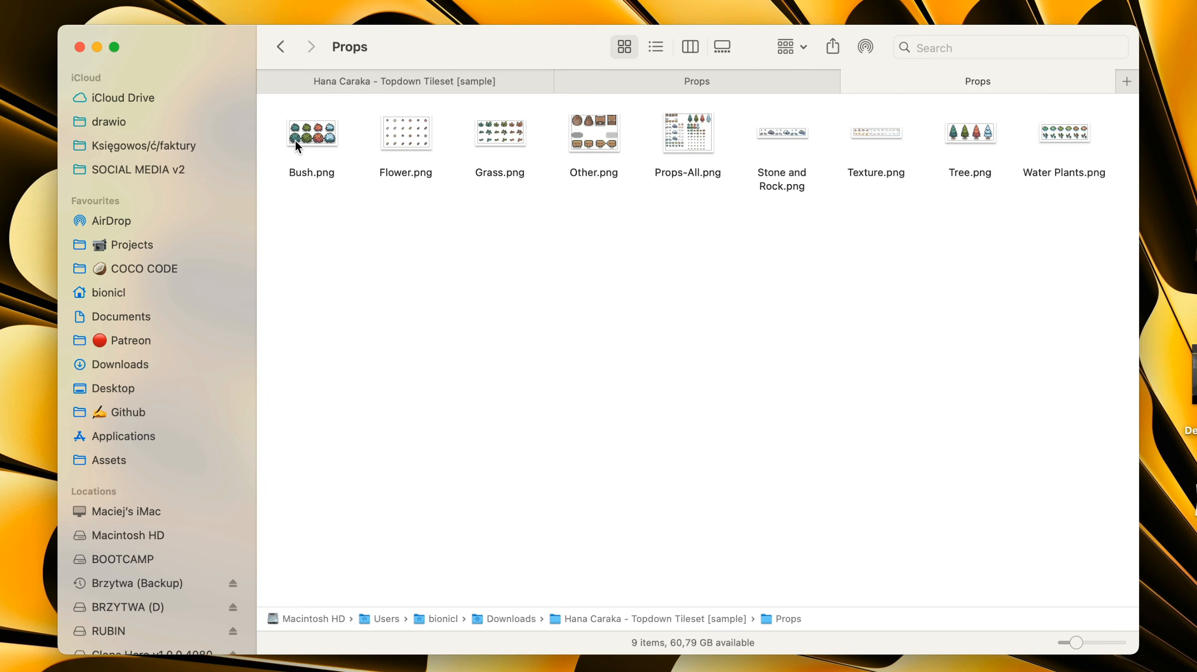
click(595, 129)
click(588, 122)
key(space)
key(space)
click(983, 131)
key(space)
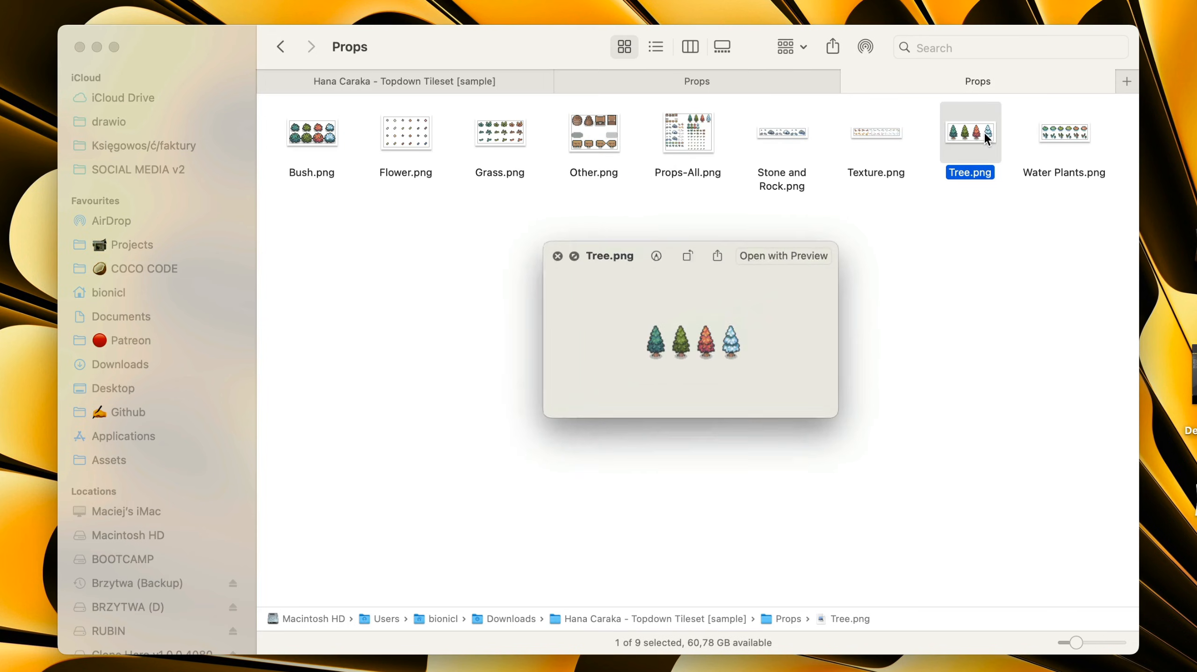
key(space)
click(284, 47)
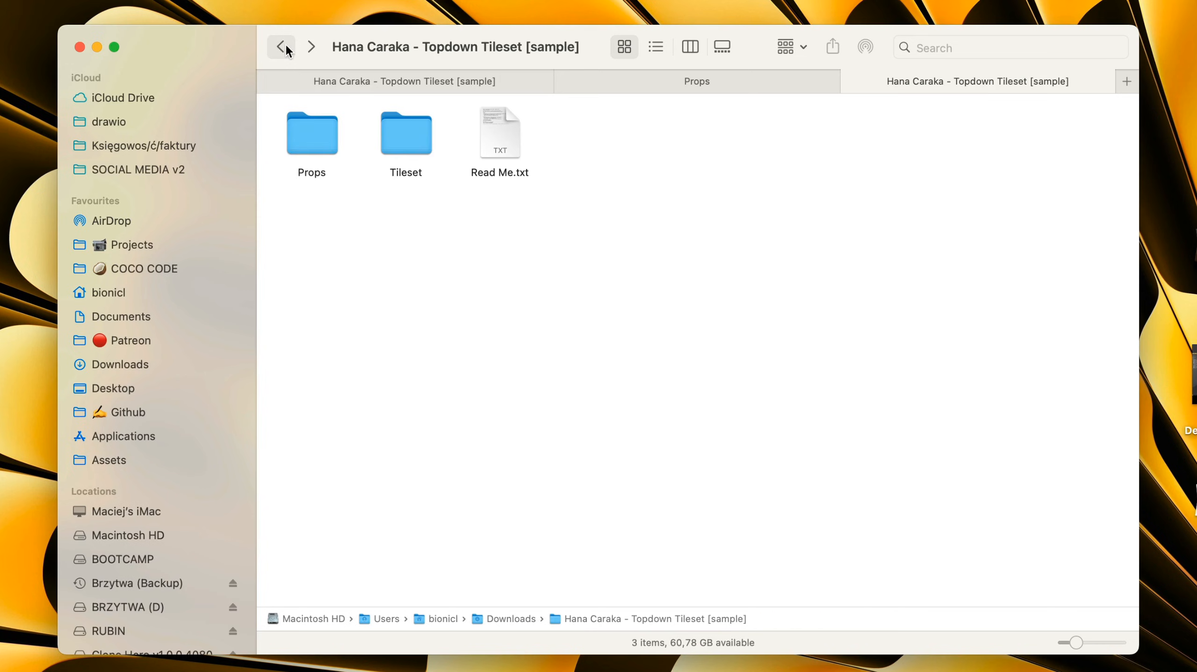
- Switch to Godot and import the Hana Caraka - Topdown Tileset [sample] folder into the project's res:// root
drag(338, 47, 151, 240)
key(super+Tab)
key(super+Tab)
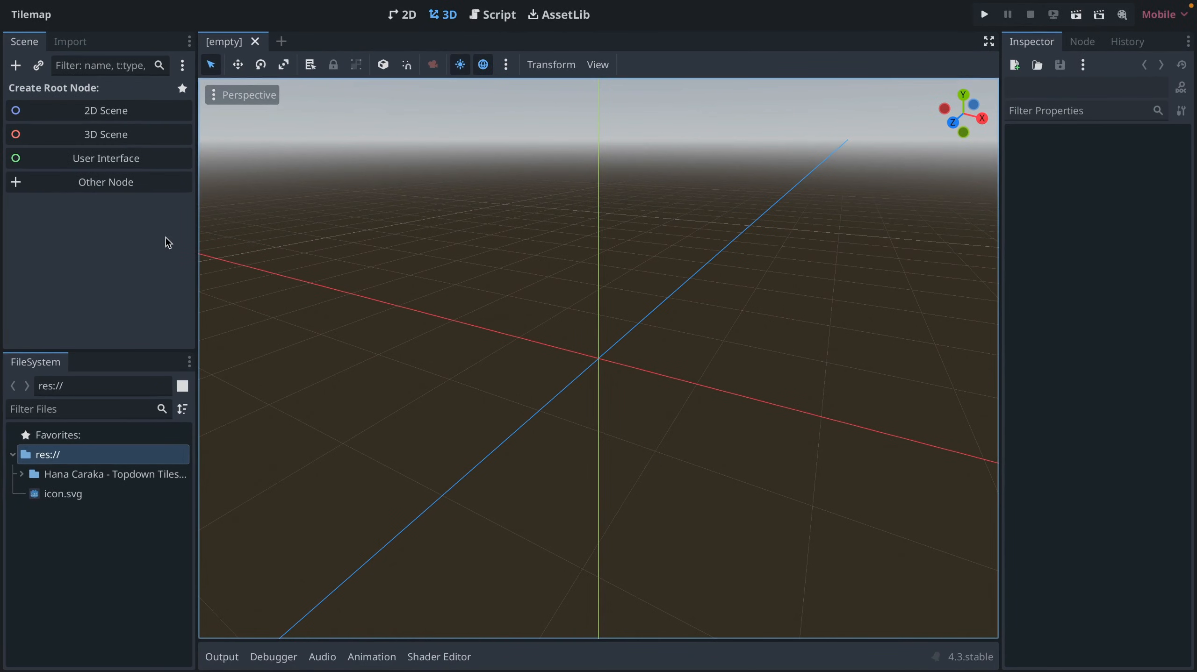
- Create a 2D scene with a Node2D root
click(108, 110)
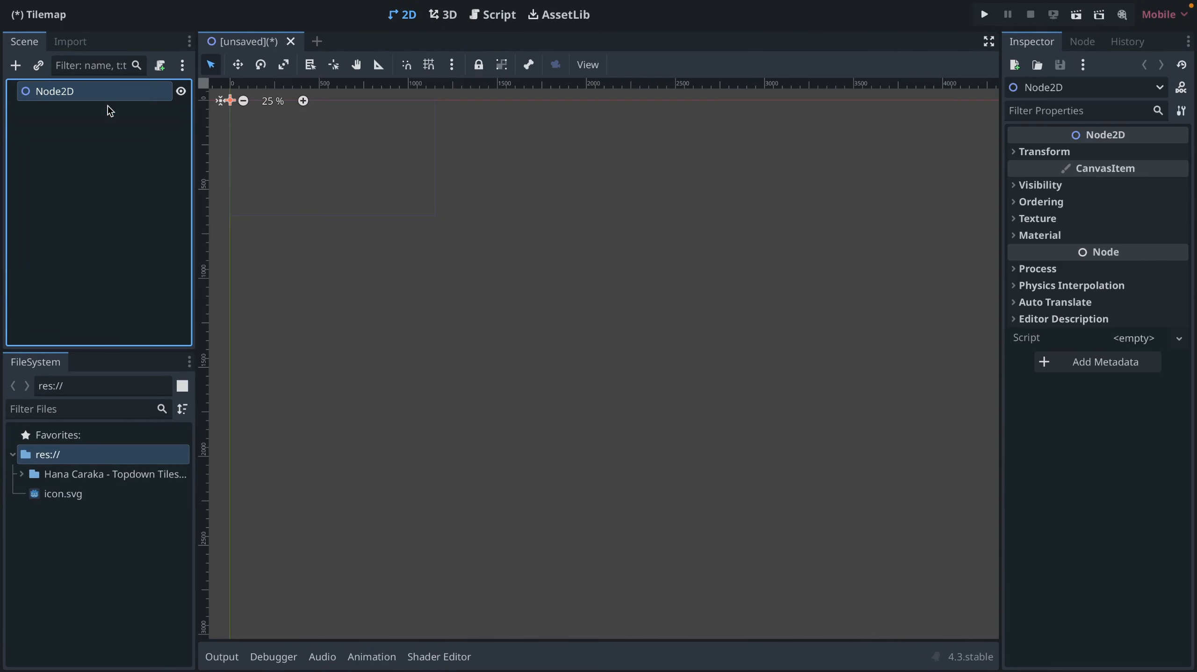
click(478, 249)
scroll(477, 249, left, 1)
scroll(477, 249, up, 1)
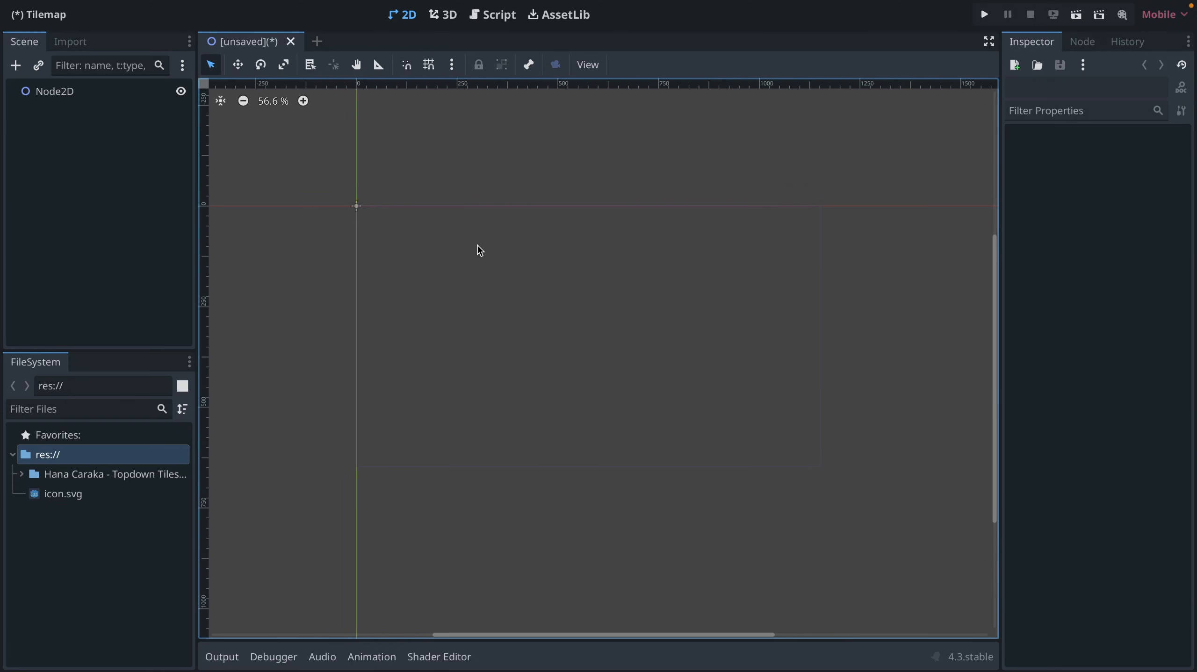
- Add a TileMapLayer node as a child of the Node2D root
click(95, 139)
click(15, 65)
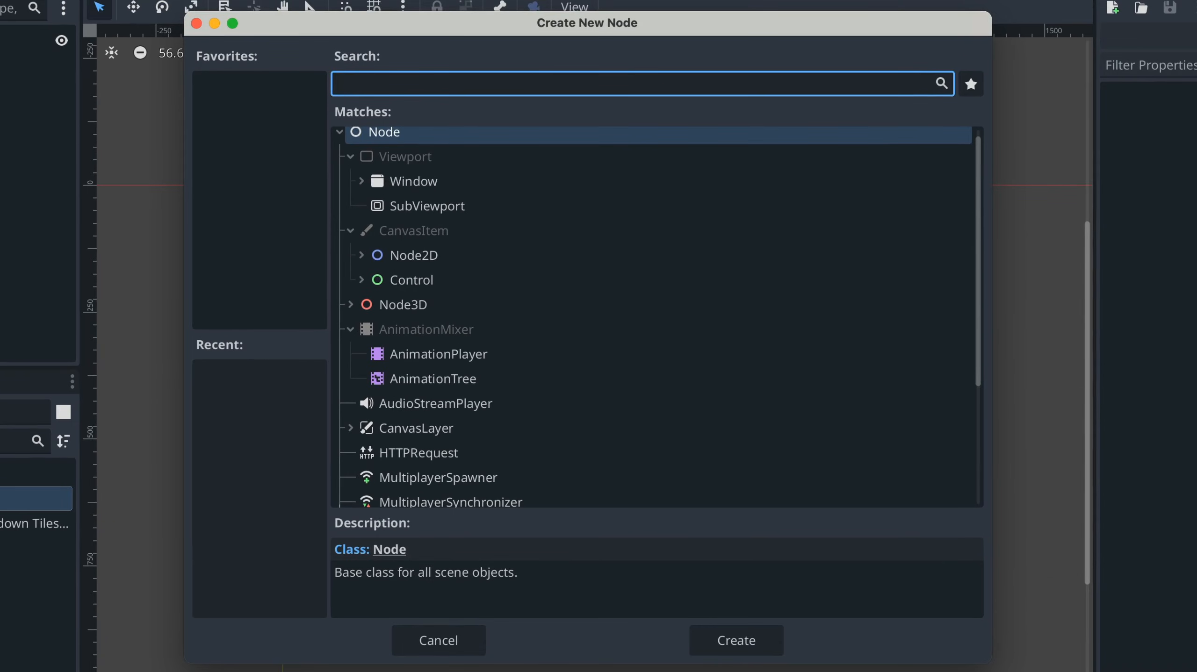
text(tilema)
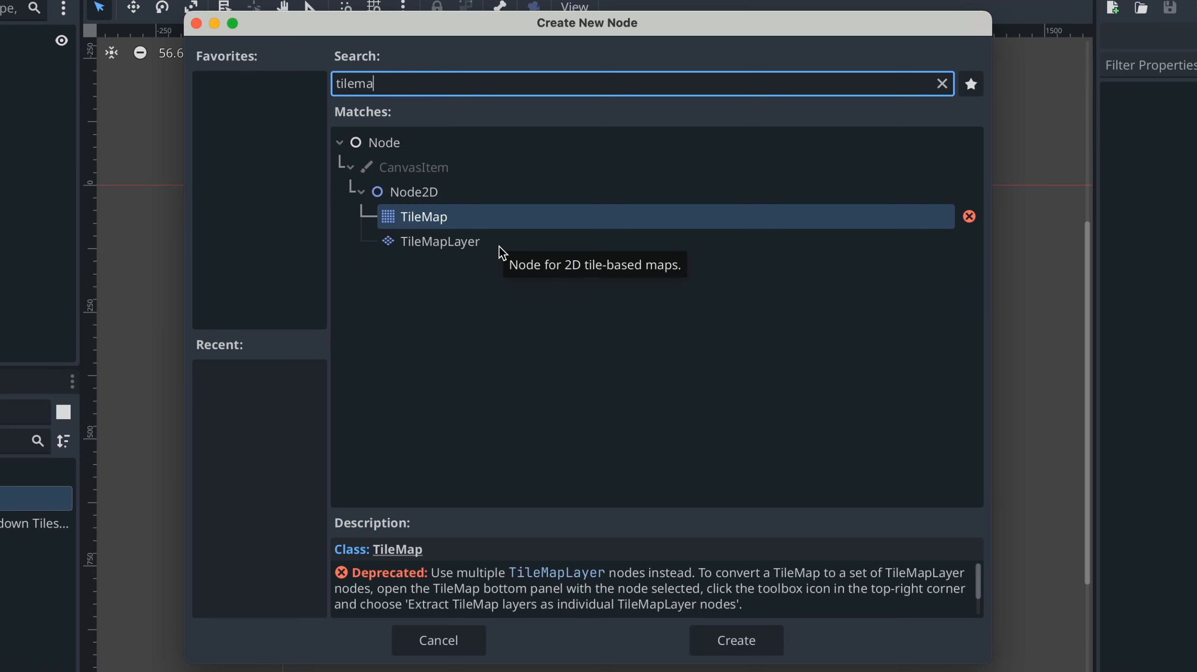
click(444, 225)
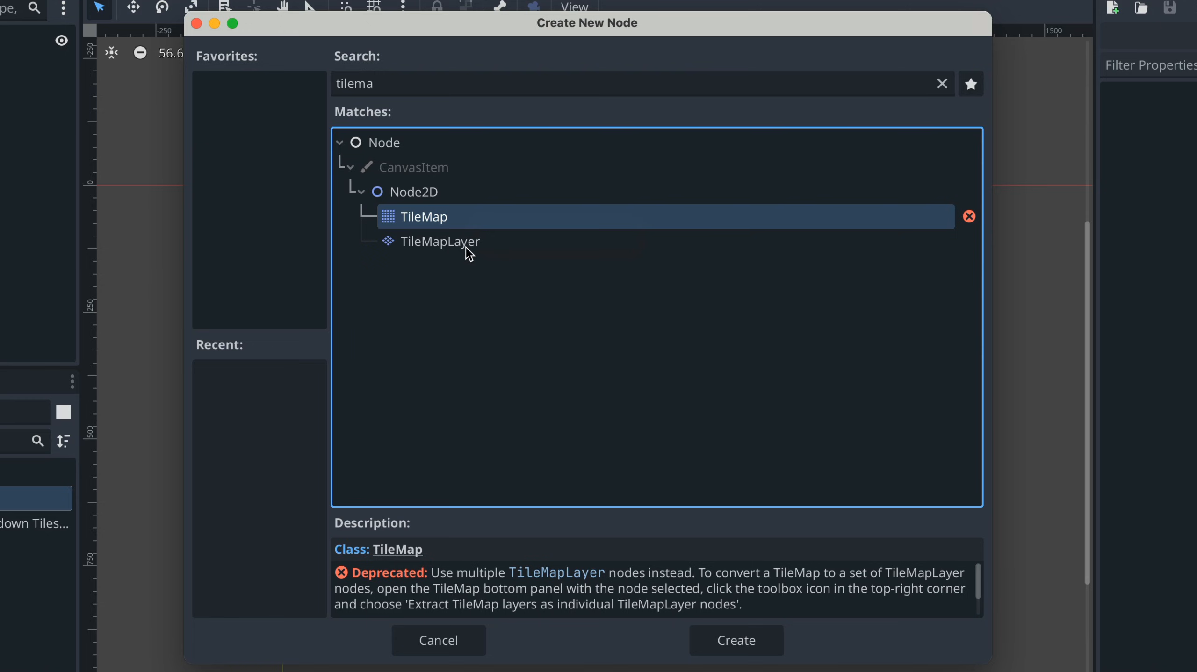
click(453, 245)
double_click(452, 246)
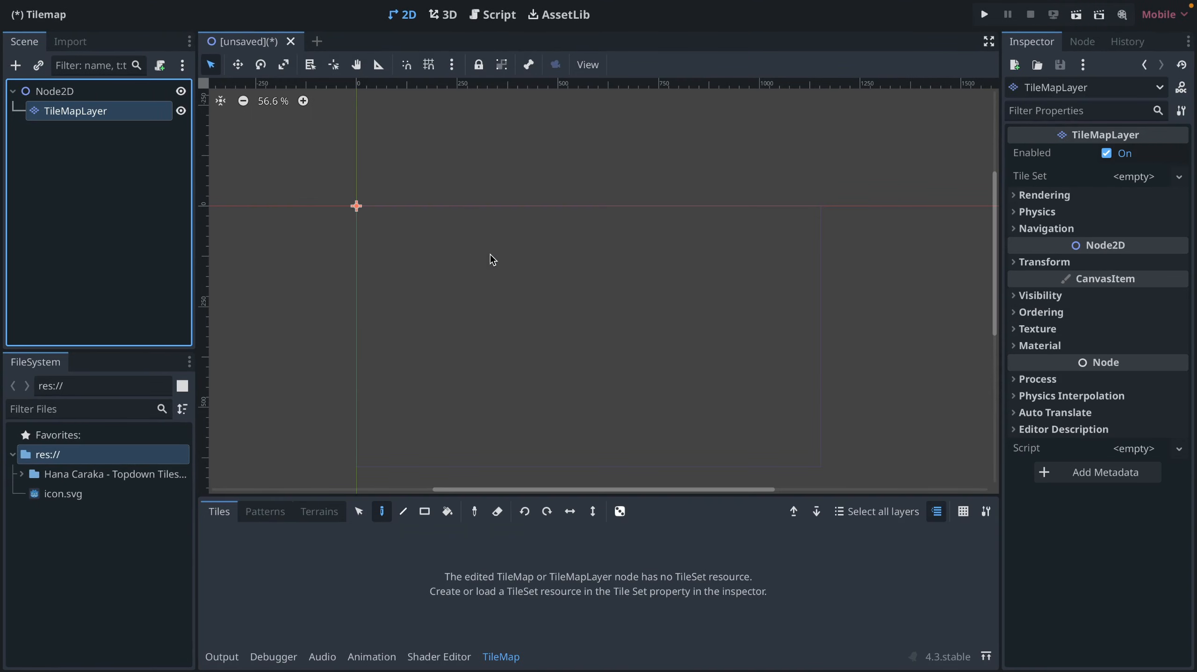
click(490, 255)
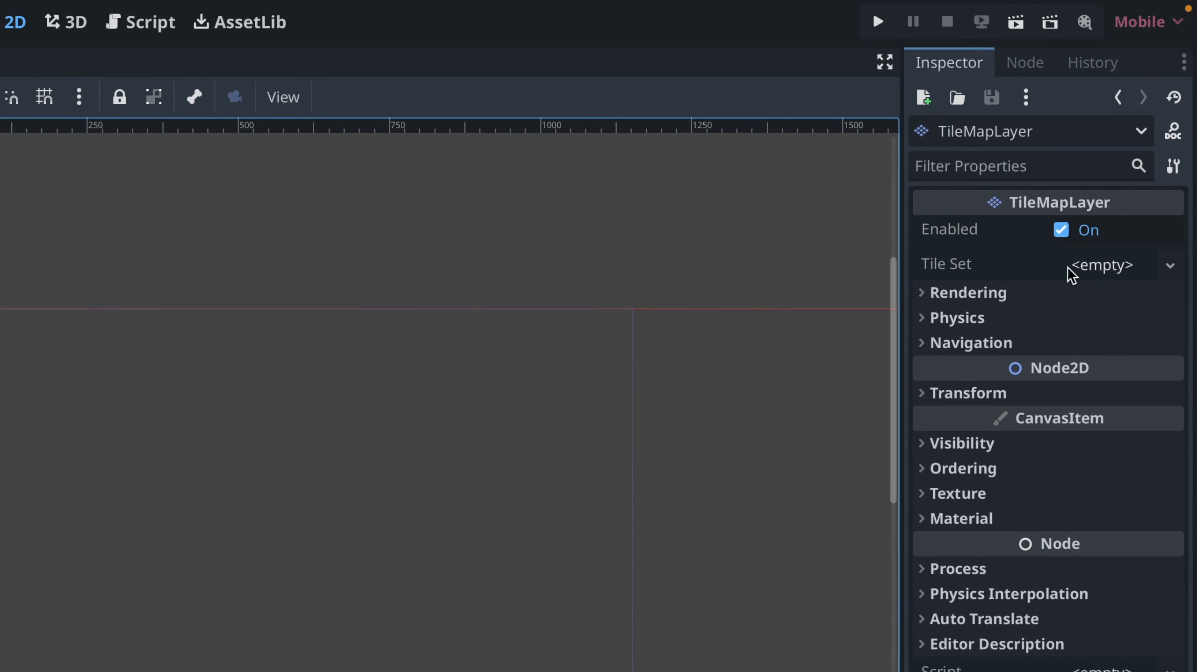
- Assign a new TileSet to the TileMapLayer and open the TileSet editor in an enlarged area
click(1127, 266)
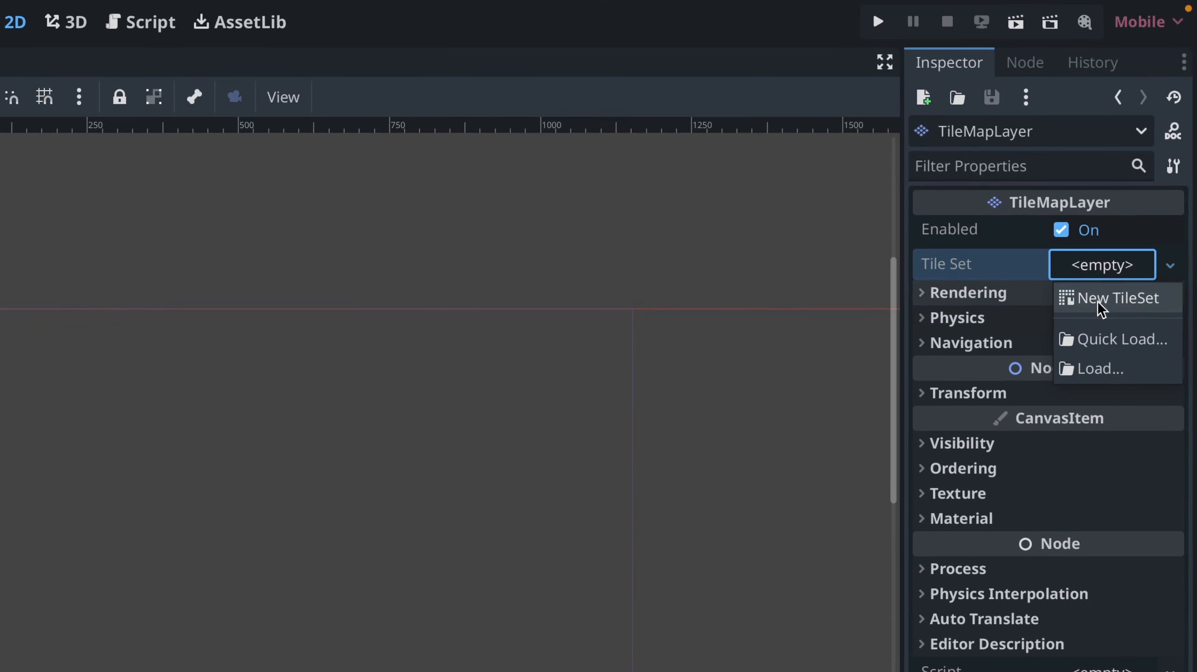
click(1132, 303)
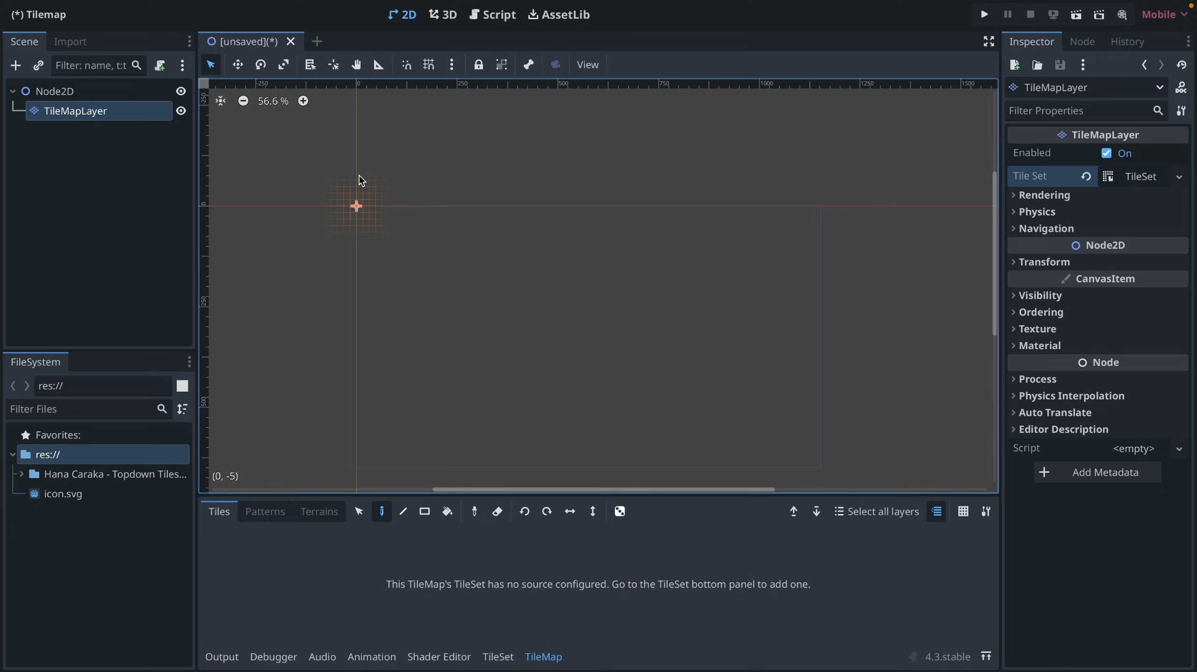
drag(500, 495, 500, 483)
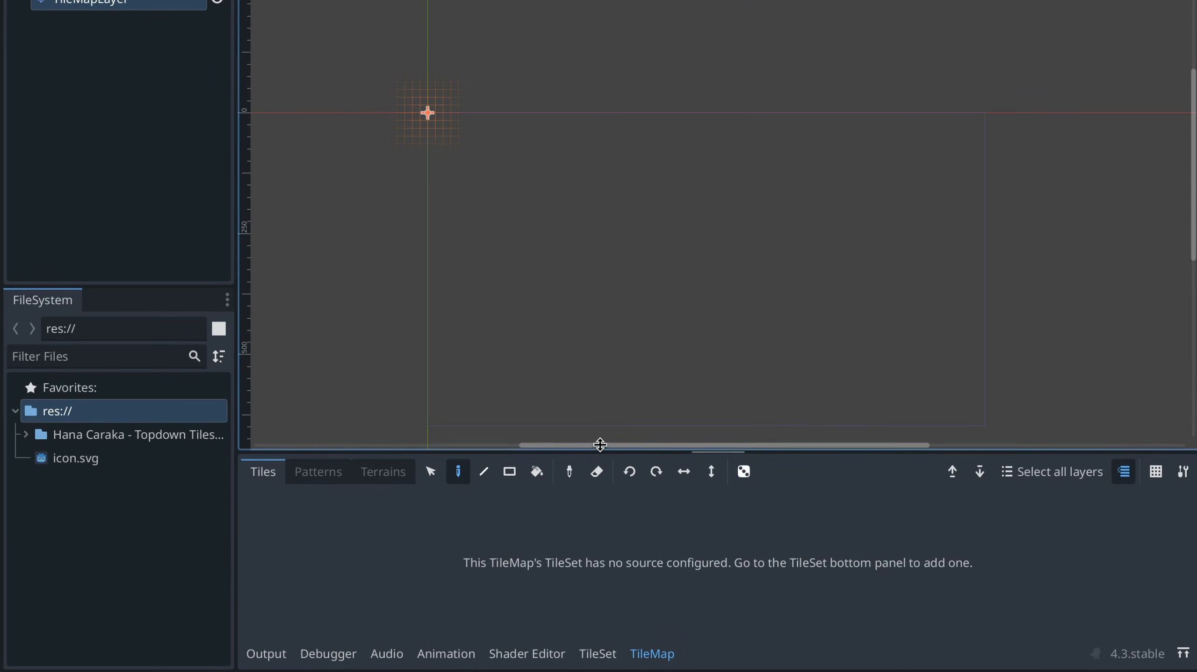
drag(600, 445, 601, 407)
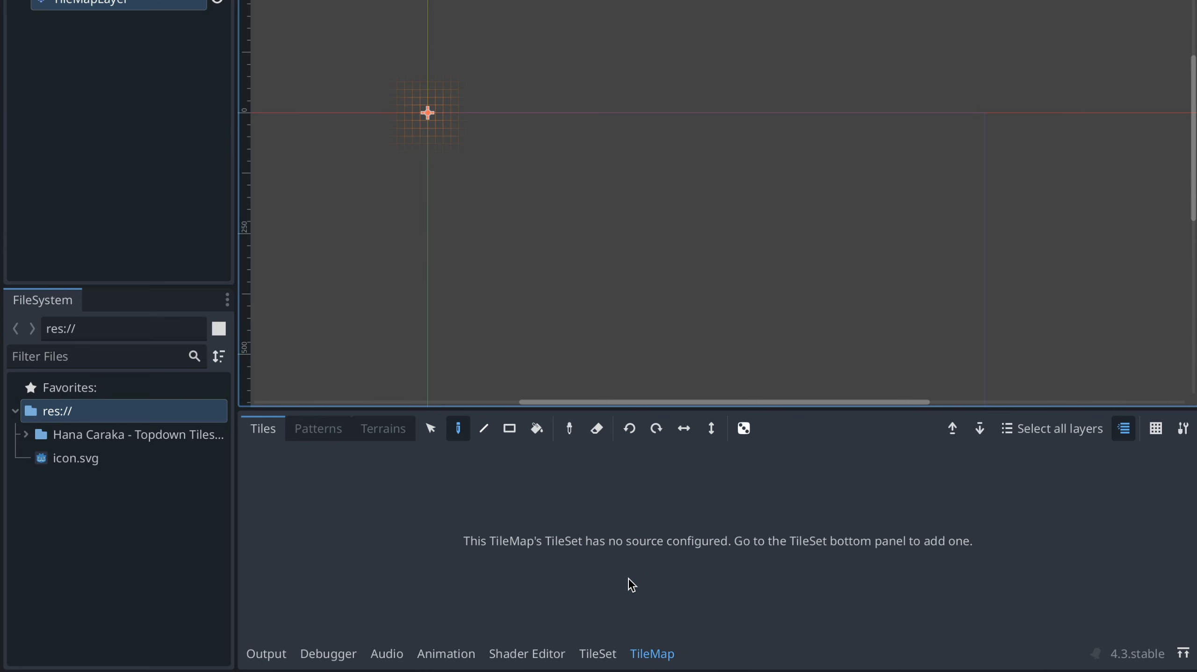
click(598, 653)
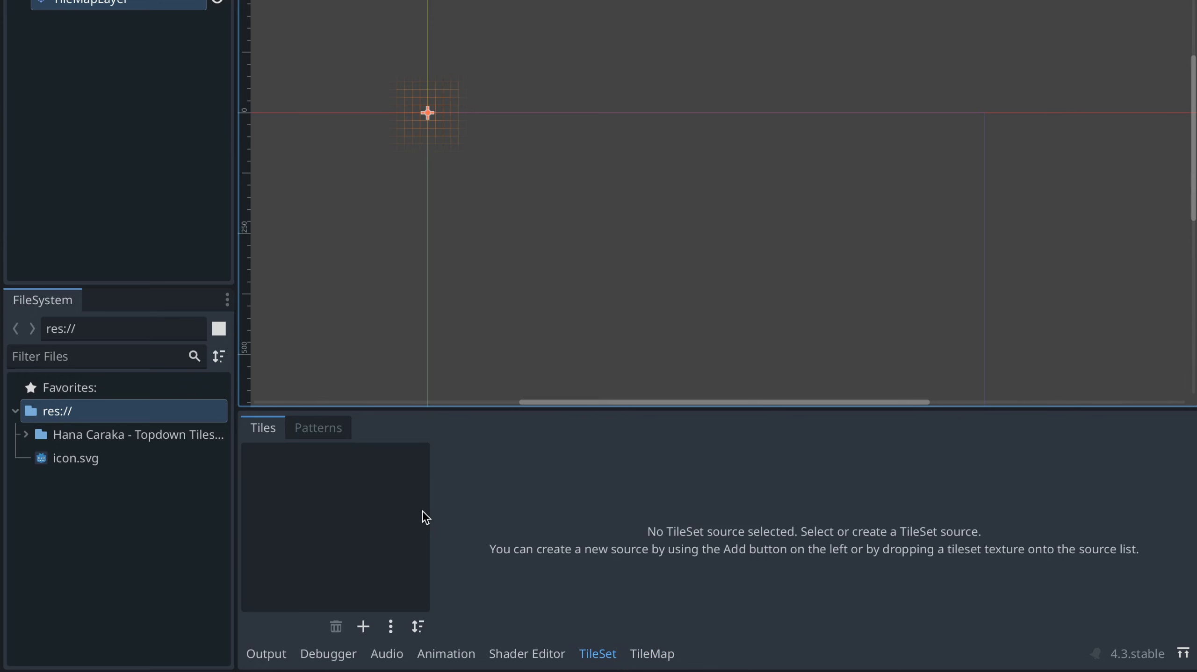
- Expand the sample pack's Tileset folder, select Spring - simplified.png, and expand the TileSet resource's properties
click(25, 435)
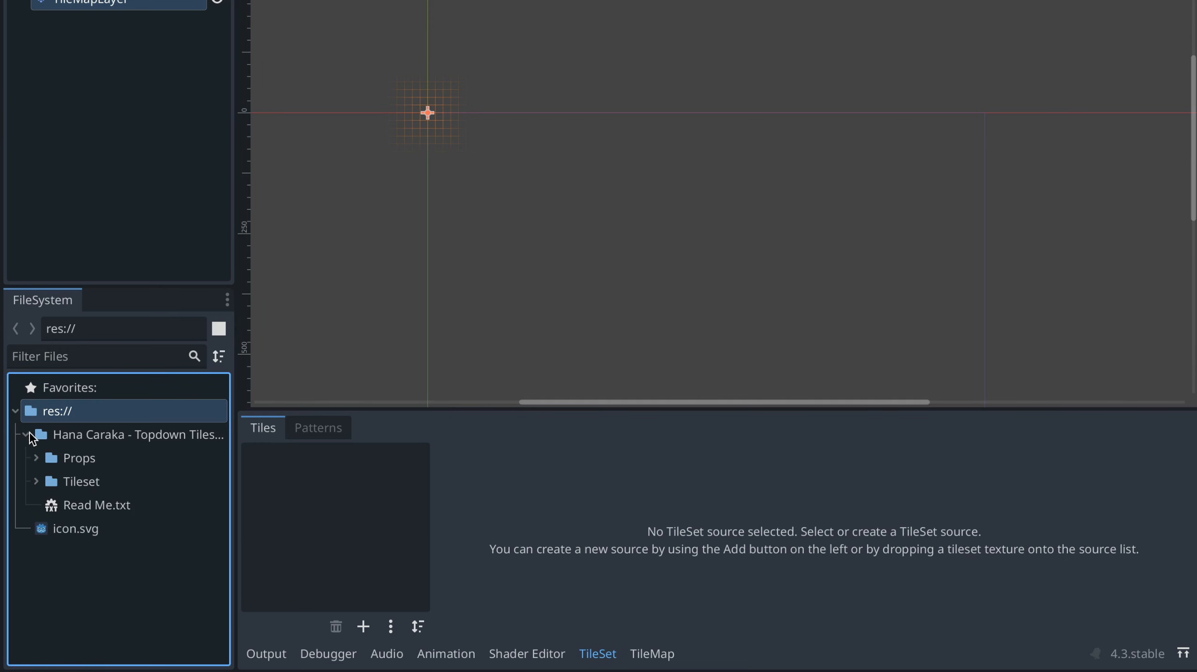
click(37, 482)
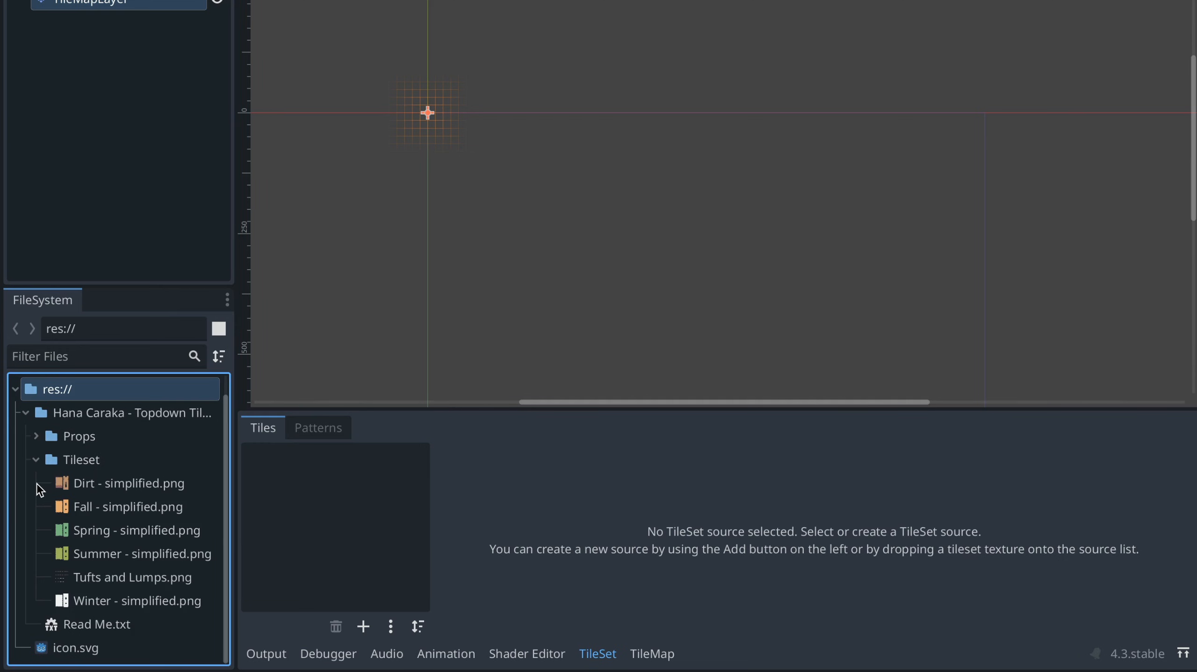
click(88, 533)
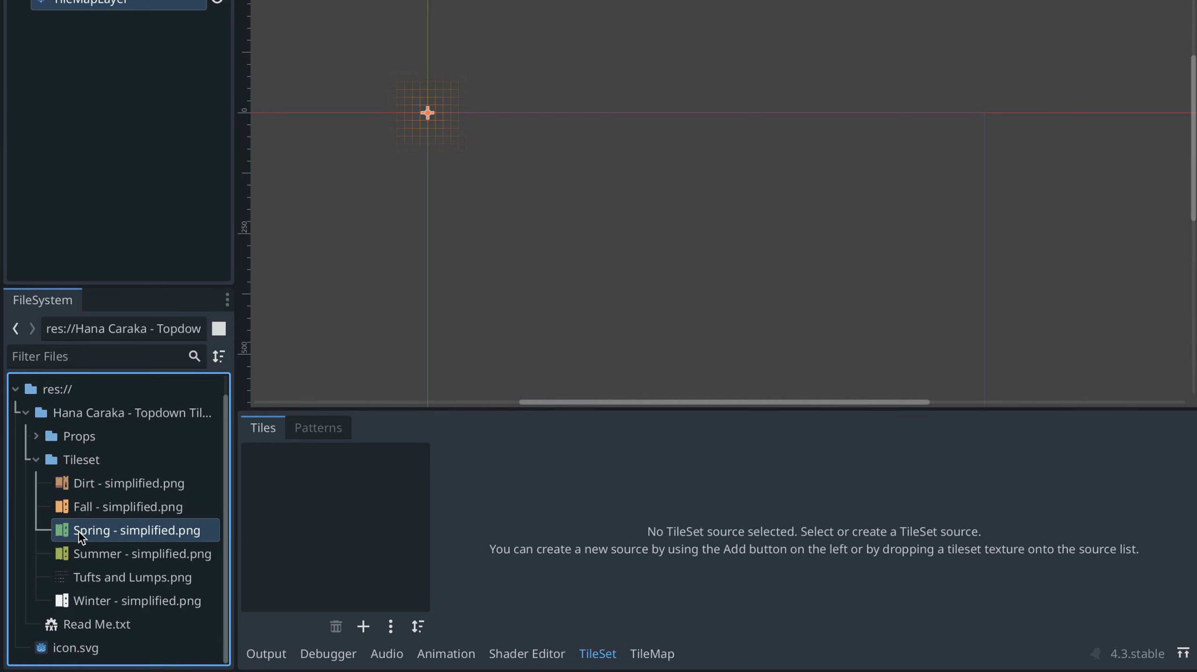
mouse_move(137, 537)
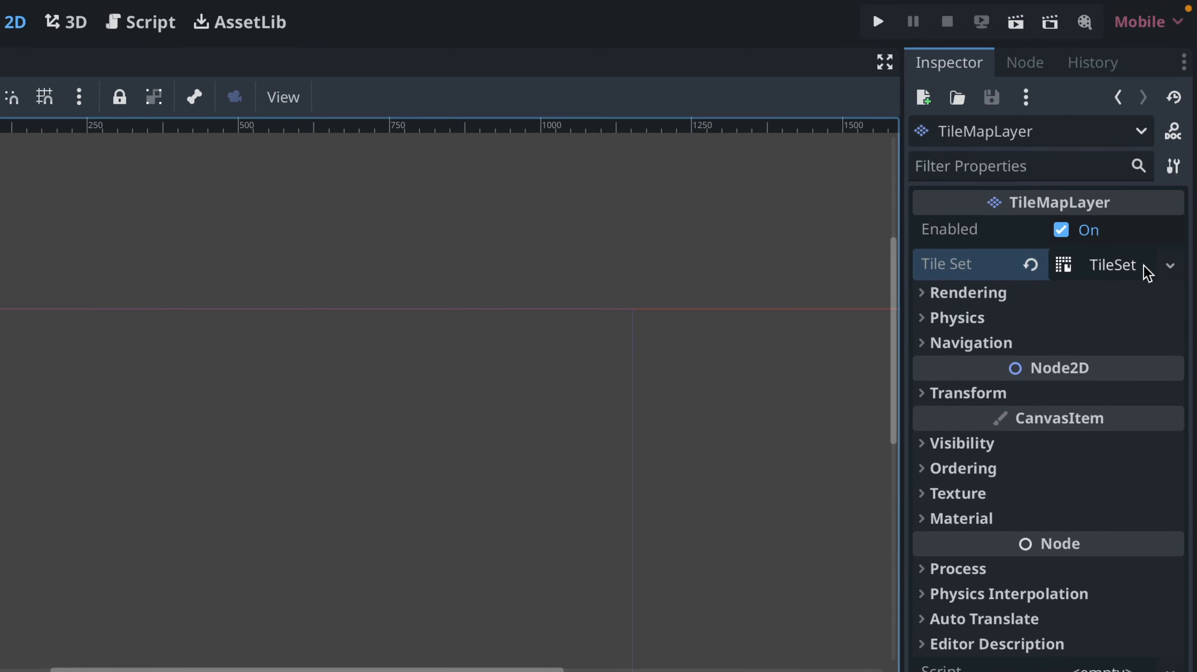
click(1123, 264)
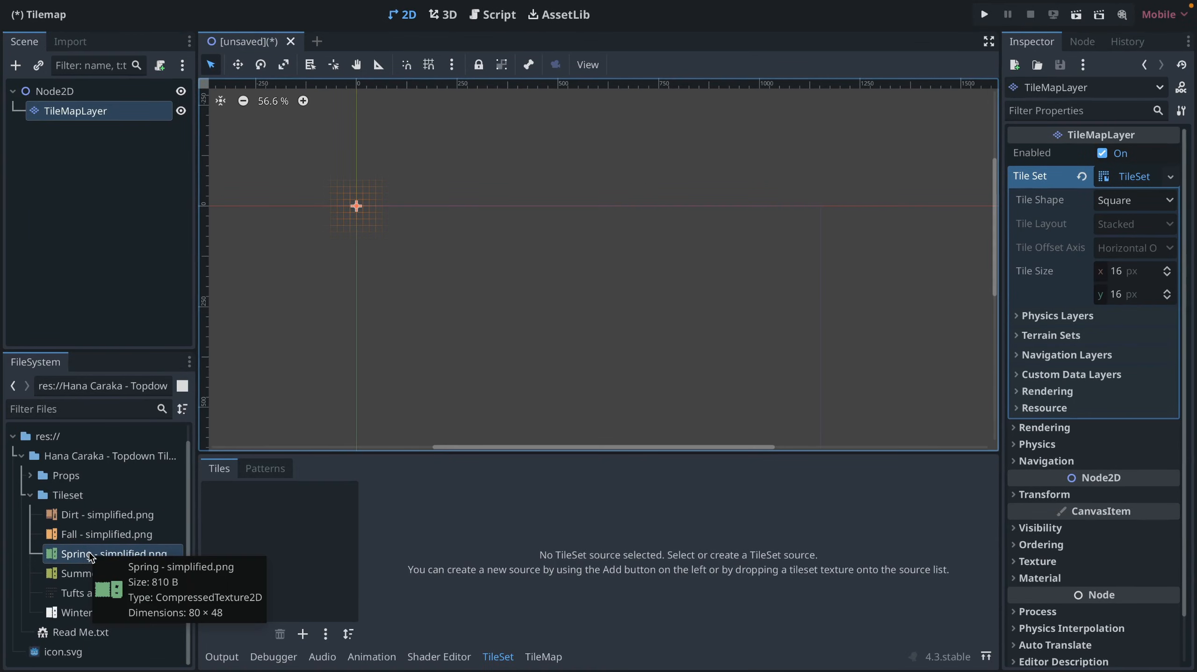
- Locate Spring - simplified.png in the file manager, open it for preview and check its pixel dimensions in the image info
right_click(89, 556)
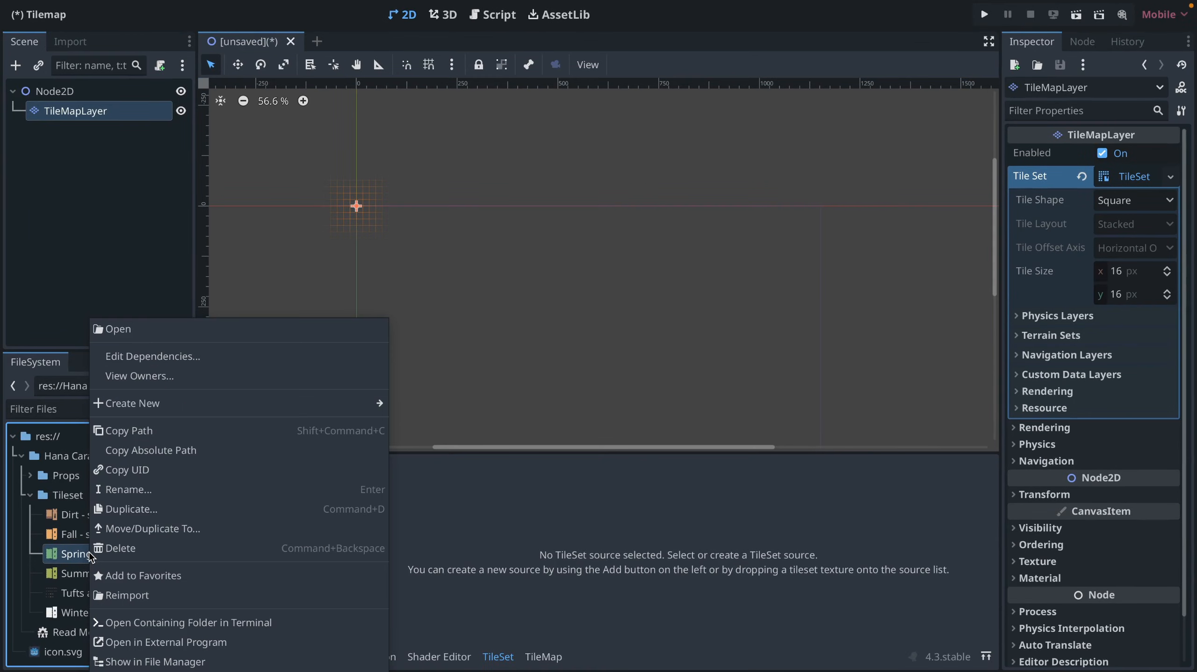
click(159, 662)
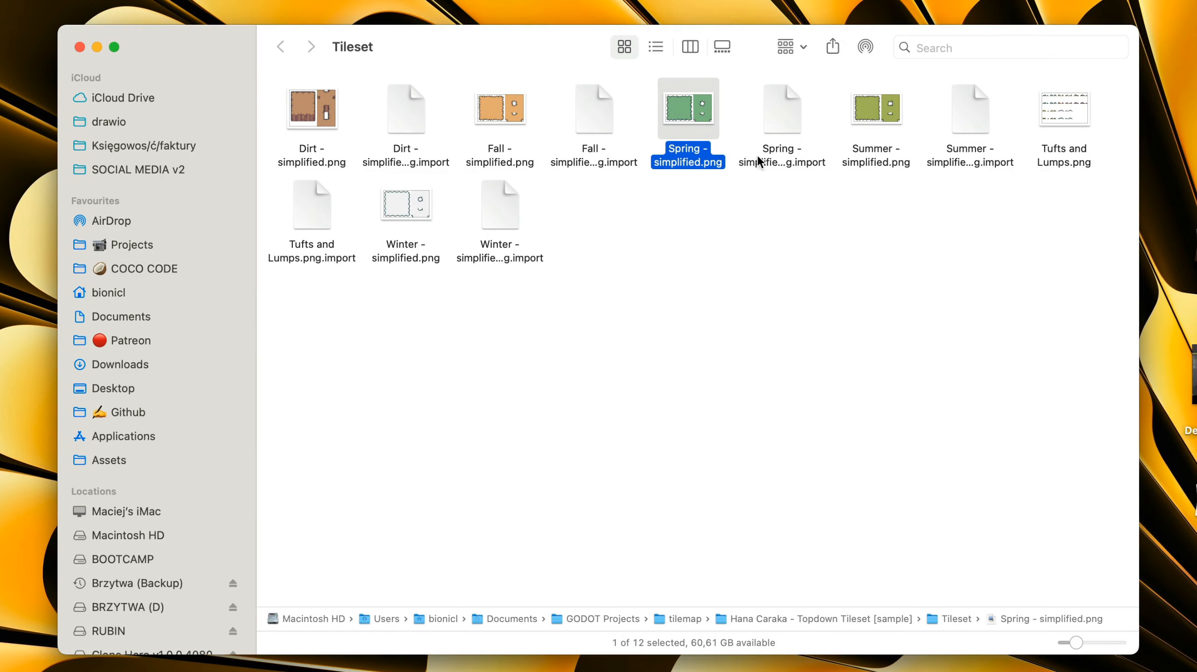
double_click(713, 116)
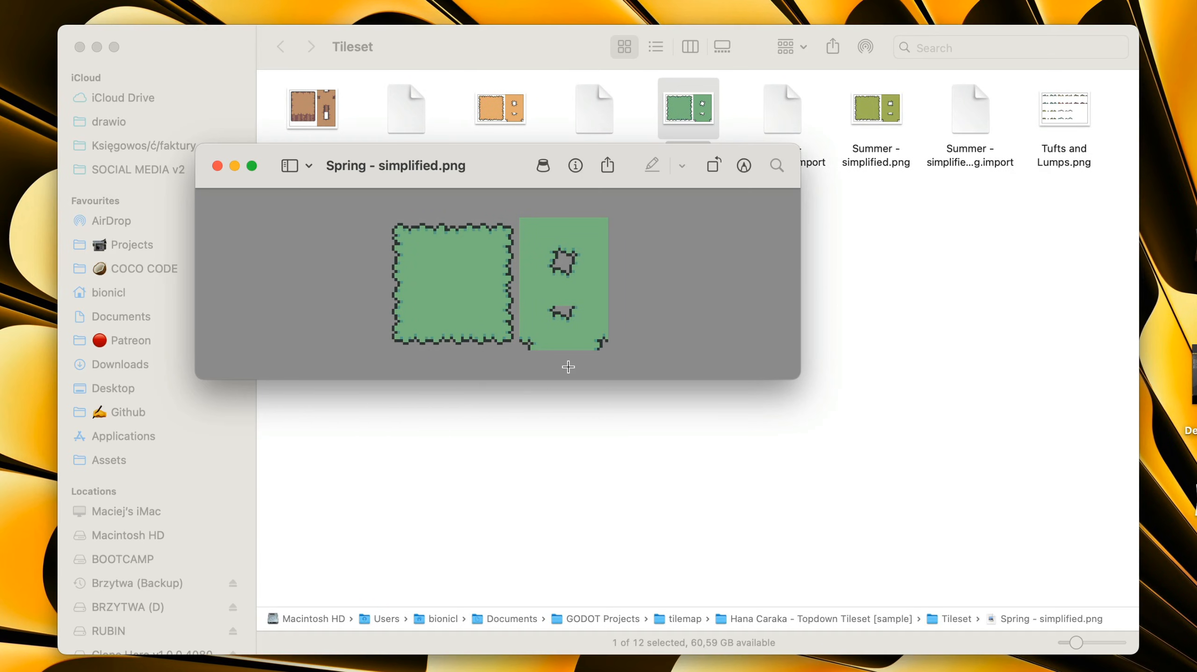
key(super+i)
drag(821, 43, 776, 202)
click(543, 280)
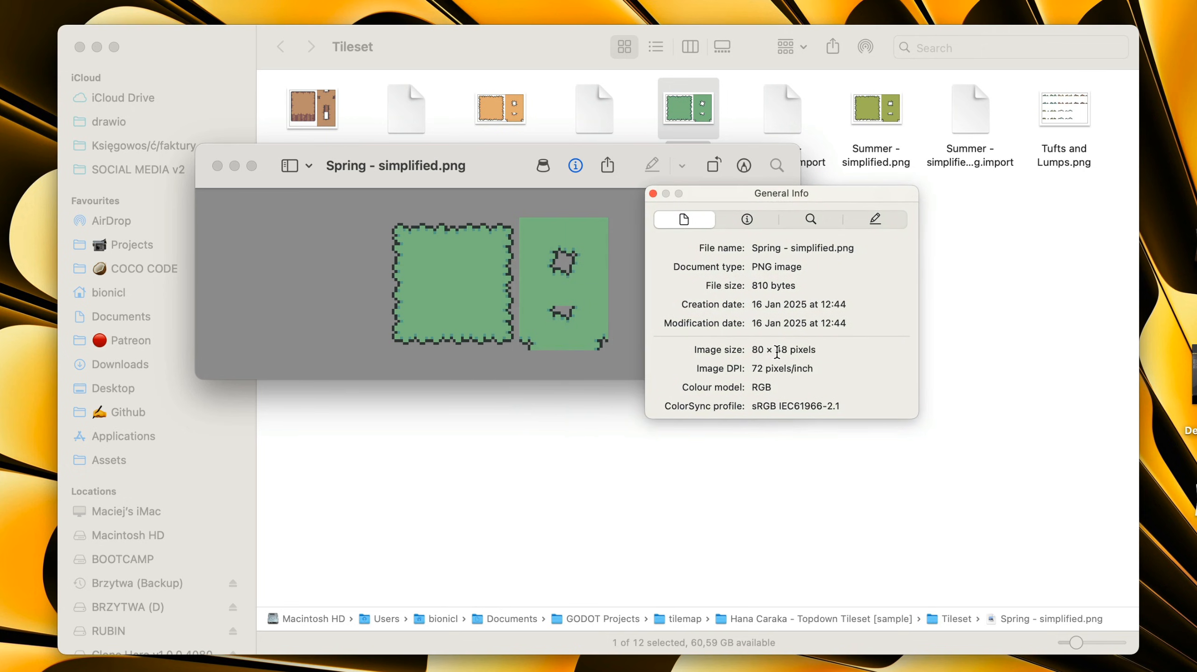
drag(777, 351, 791, 352)
- Measure a single tile and a column of tiles in the Spring image with rectangular selections, comparing them with the image height
click(389, 357)
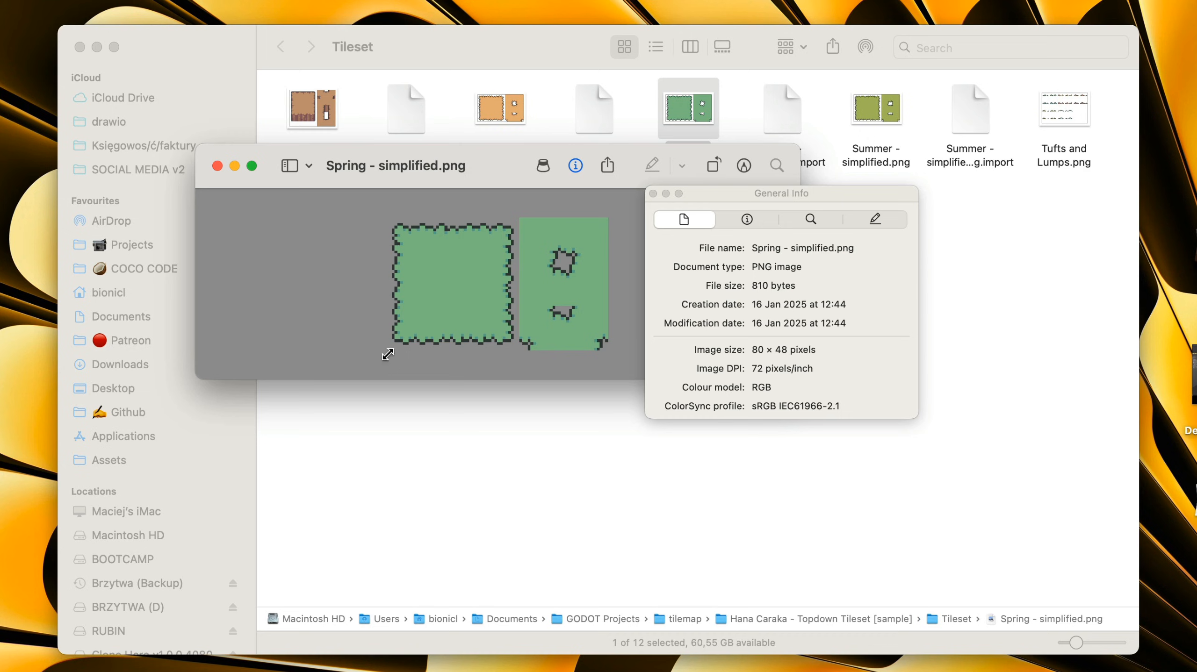
drag(392, 353, 442, 306)
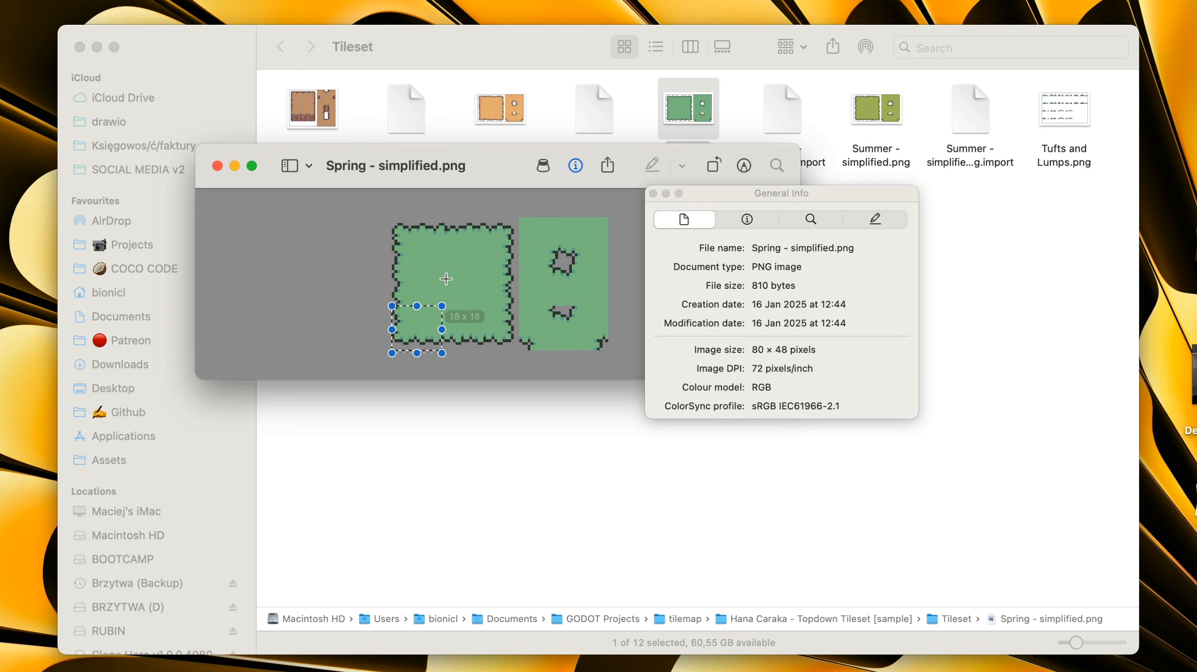
mouse_move(447, 261)
mouse_down()
mouse_move(389, 329)
mouse_move(455, 270)
mouse_move(385, 215)
mouse_up()
drag(467, 220, 514, 359)
double_click(781, 353)
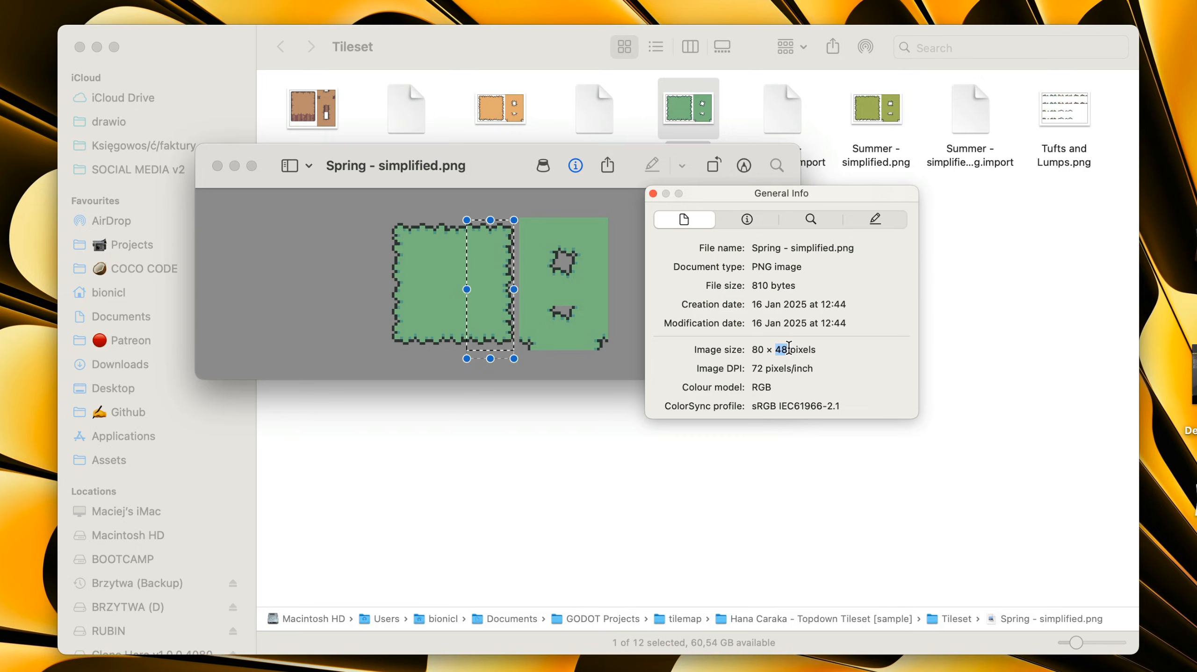
- Switch to Godot and add Summer - simplified.png to the TileSet as an atlas with automatically created tiles
key(ctrl+Right)
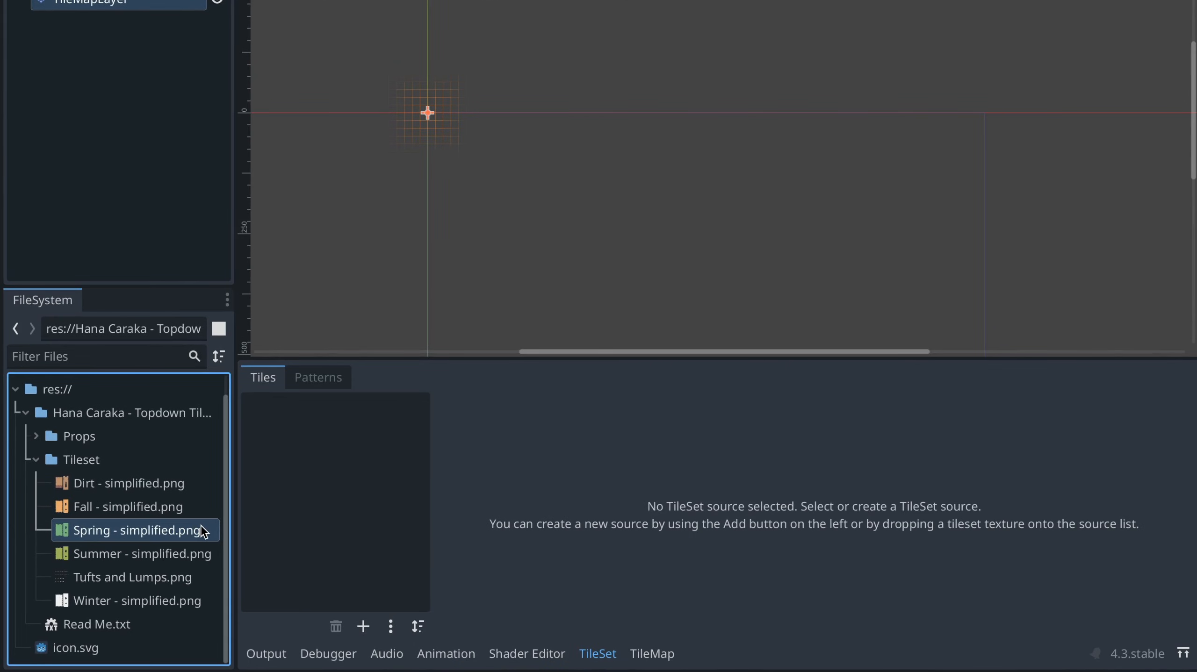
click(66, 575)
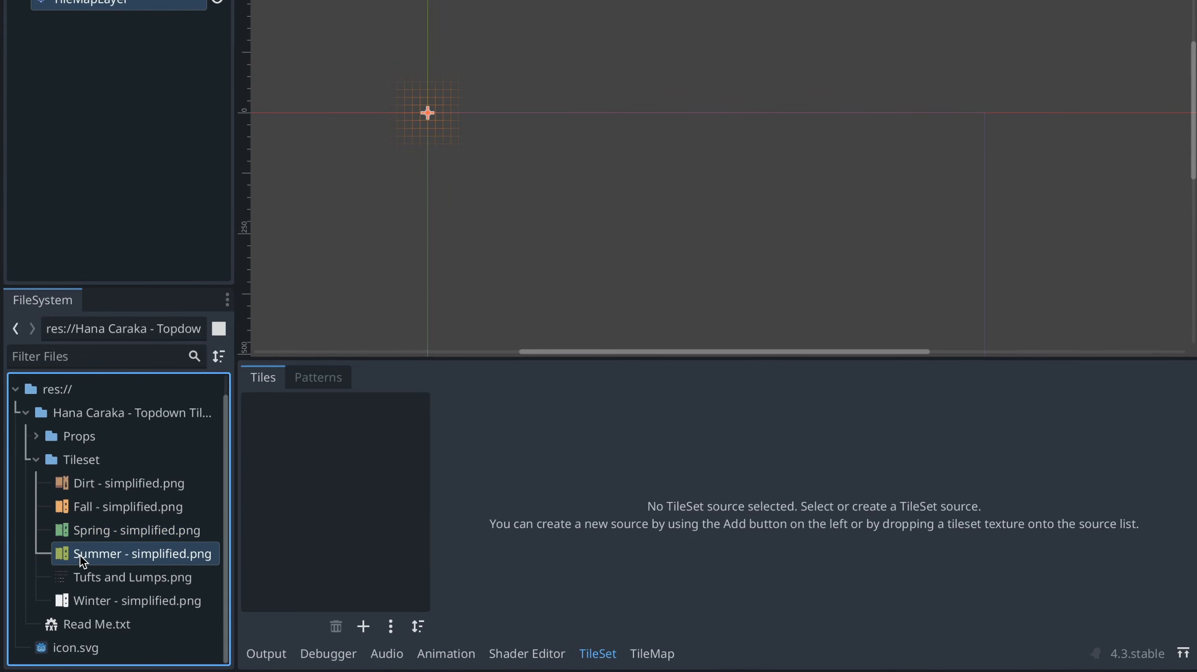
drag(81, 561, 390, 524)
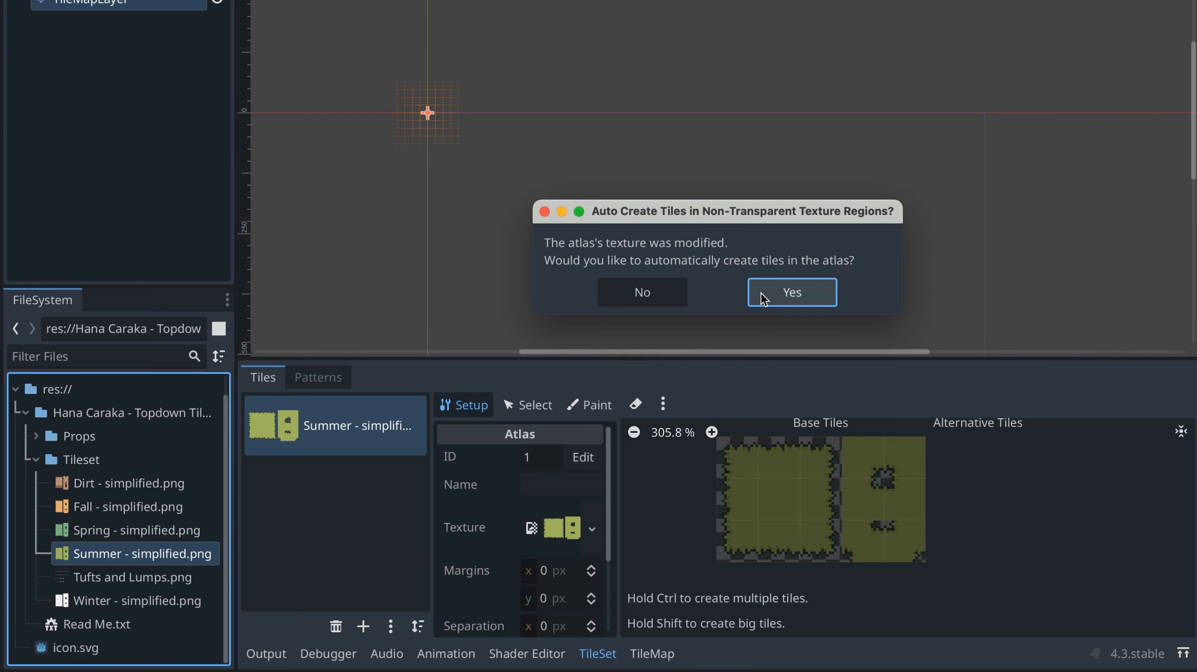
click(784, 300)
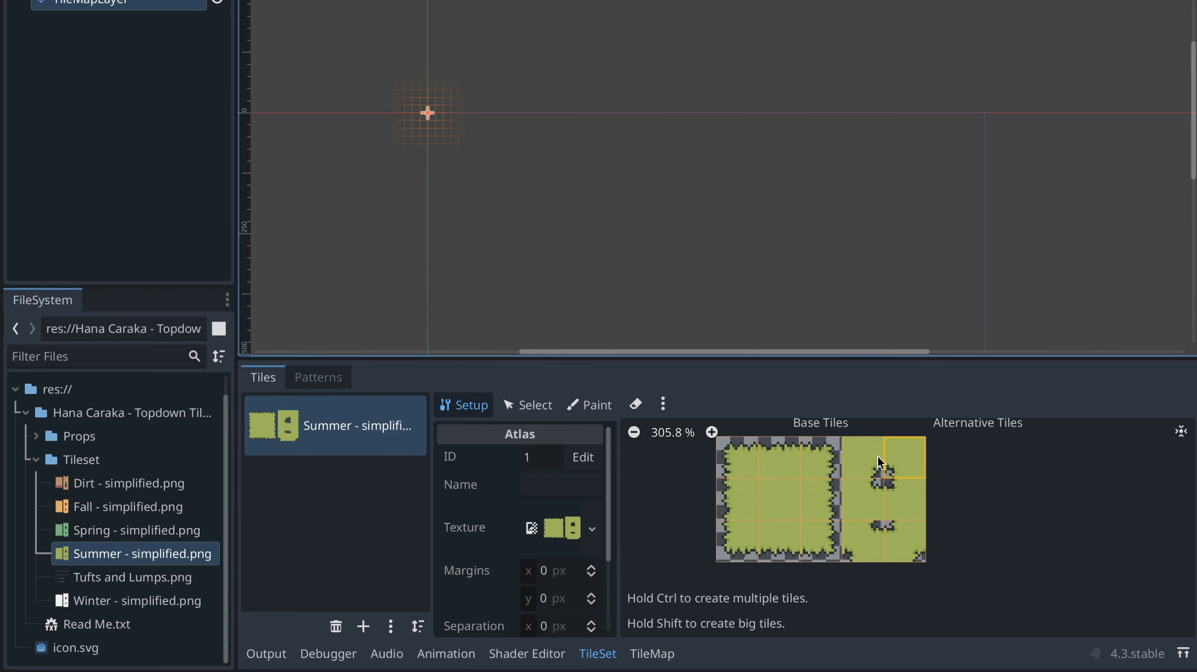
- Start painting the TileMapLayer by placing the Summer atlas's top-left corner grass tile in the cell at the origin
middle_drag(966, 508, 970, 520)
scroll(836, 521, up, 3)
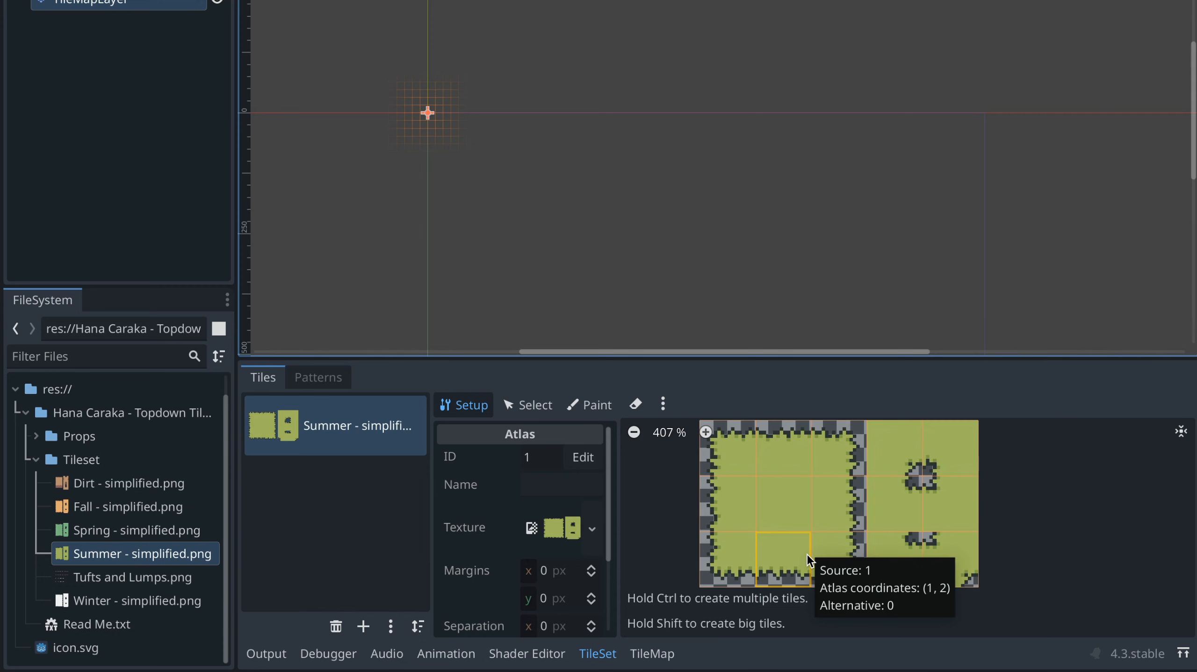
click(645, 657)
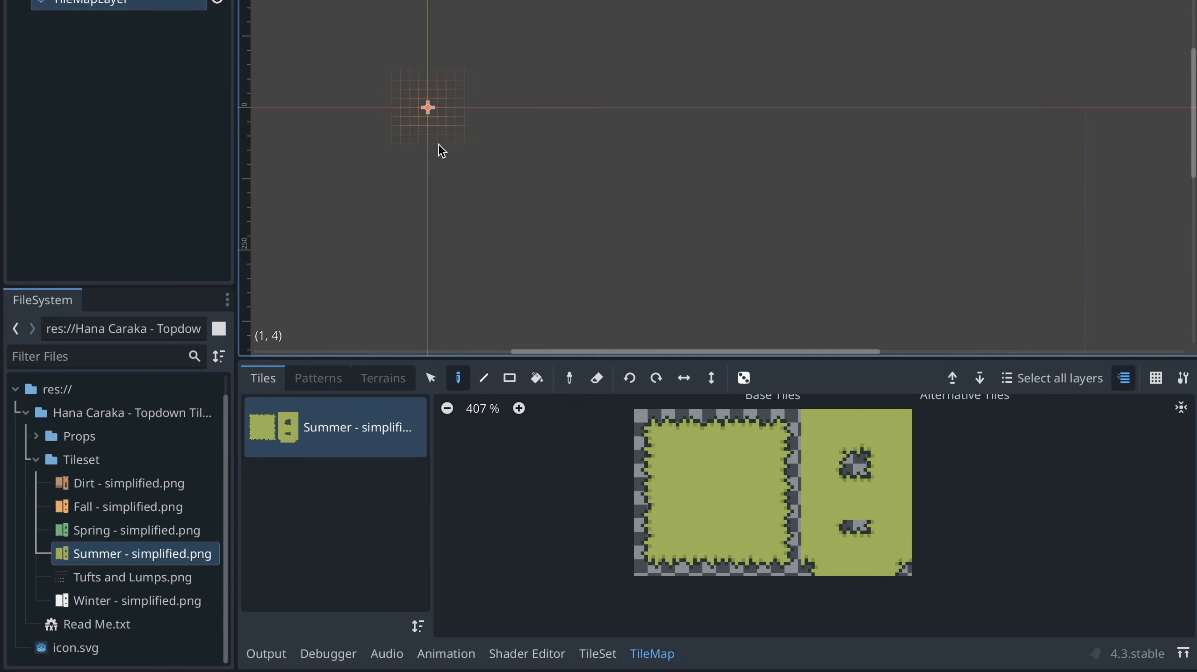
scroll(442, 150, up, 4)
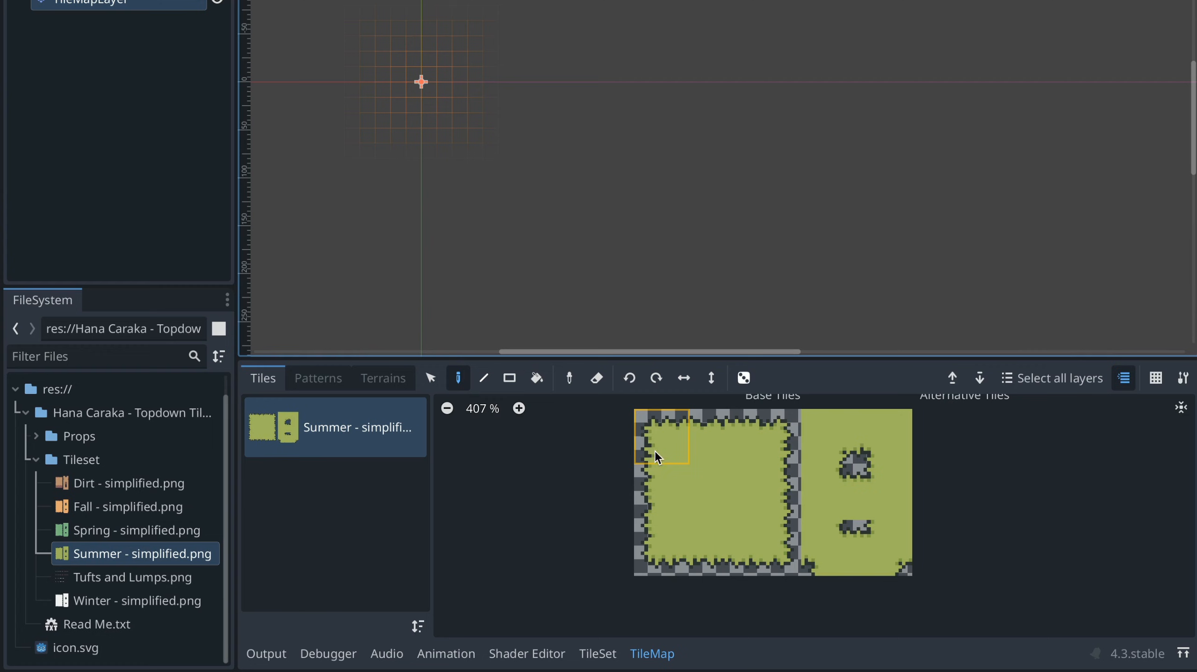
click(669, 440)
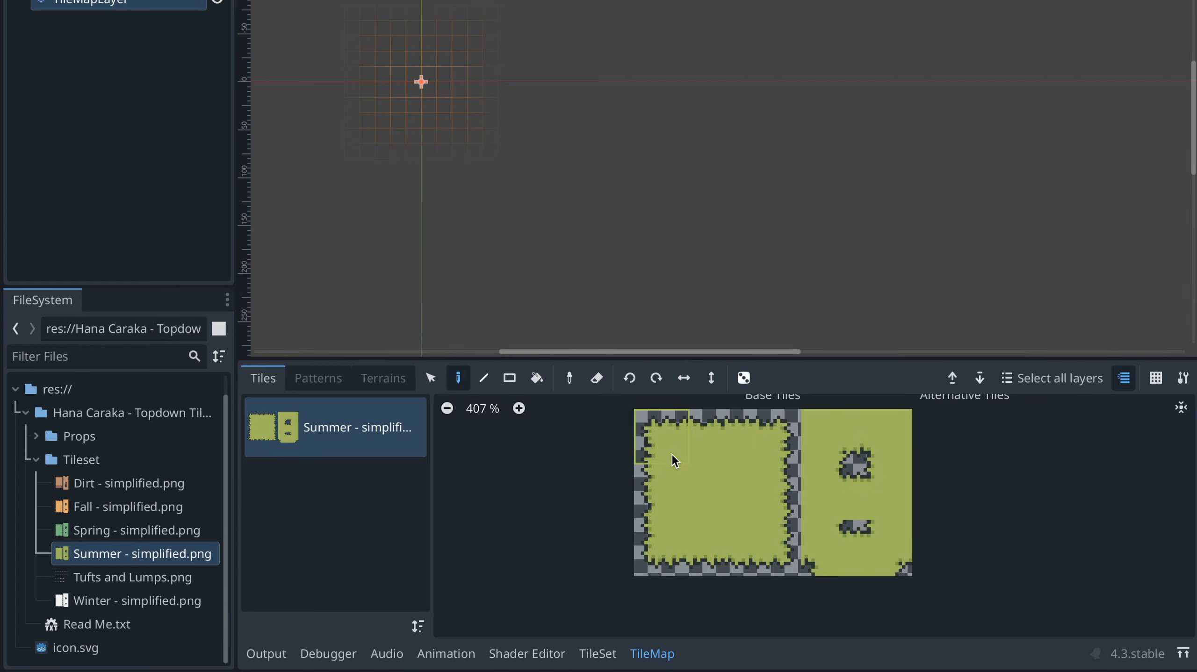
click(432, 94)
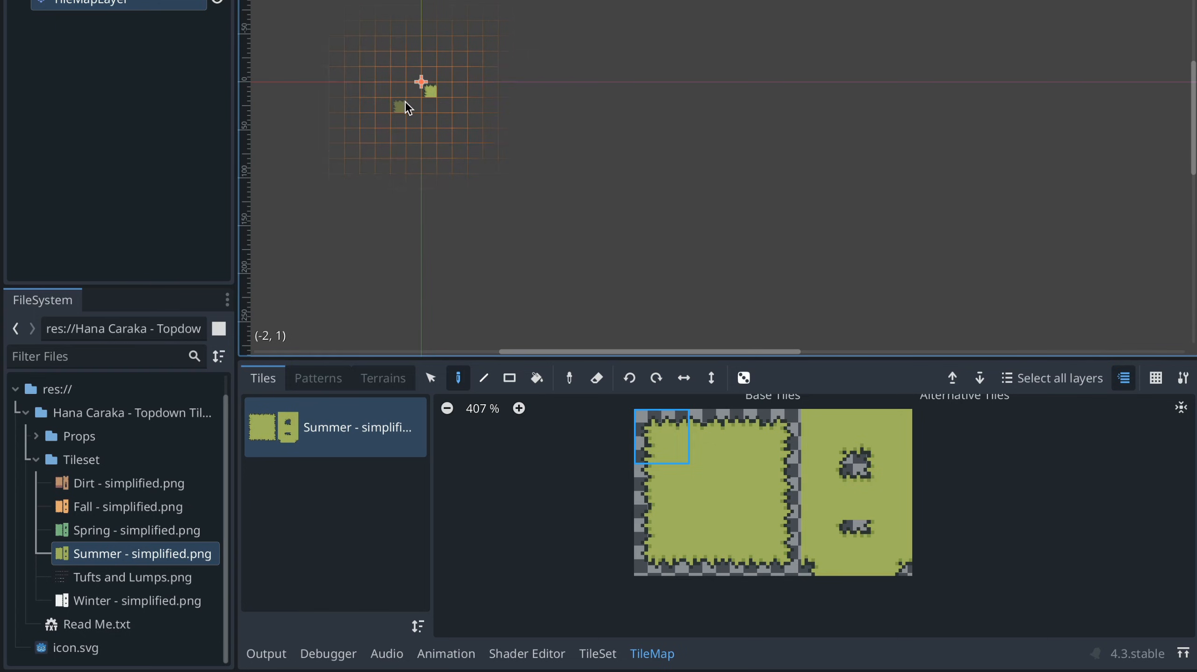
- Paint the top-edge grass tile across the four cells to the right of the corner tile
scroll(412, 99, up, 5)
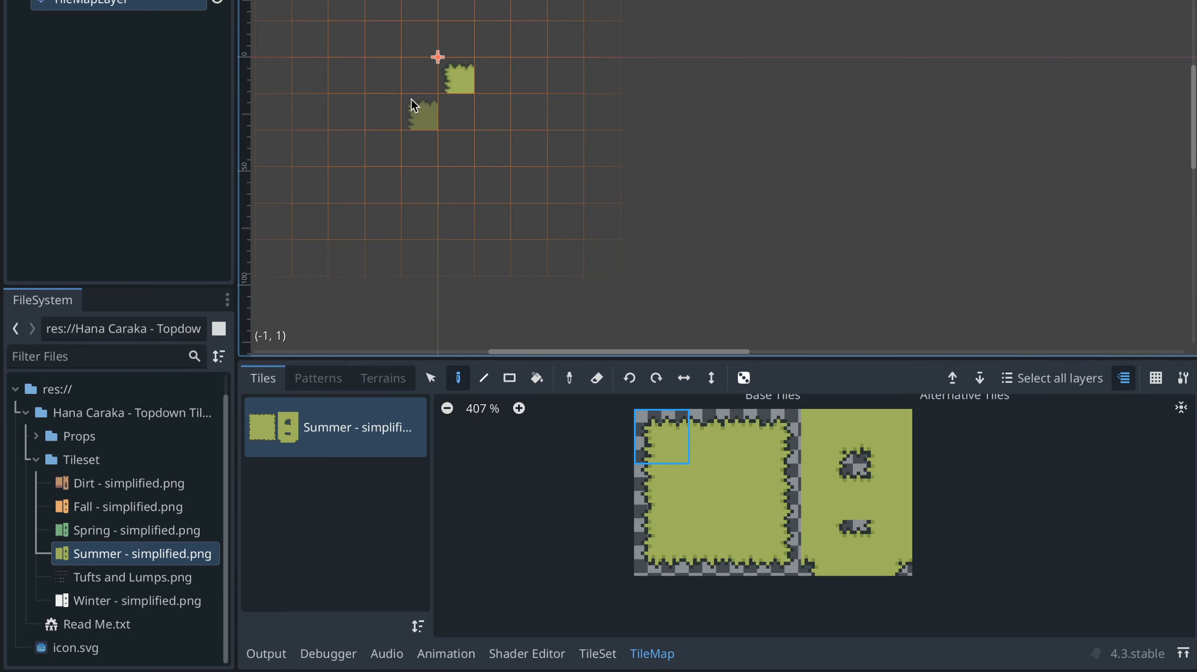
click(727, 444)
click(508, 82)
drag(515, 84, 603, 80)
- Paint the plain centre grass tile freehand as a stepped block below the top edge and a winding shape to its right
click(719, 487)
drag(488, 112, 604, 196)
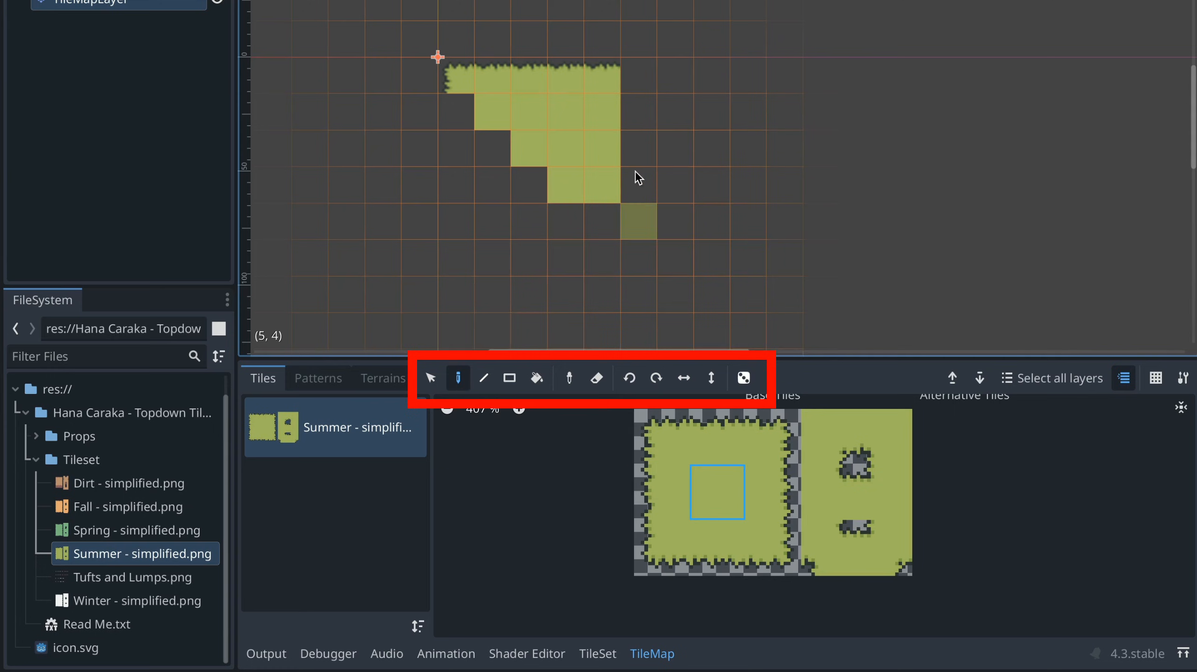
click(634, 122)
mouse_move(633, 121)
mouse_down()
mouse_move(767, 299)
mouse_move(653, 275)
mouse_move(668, 255)
mouse_up()
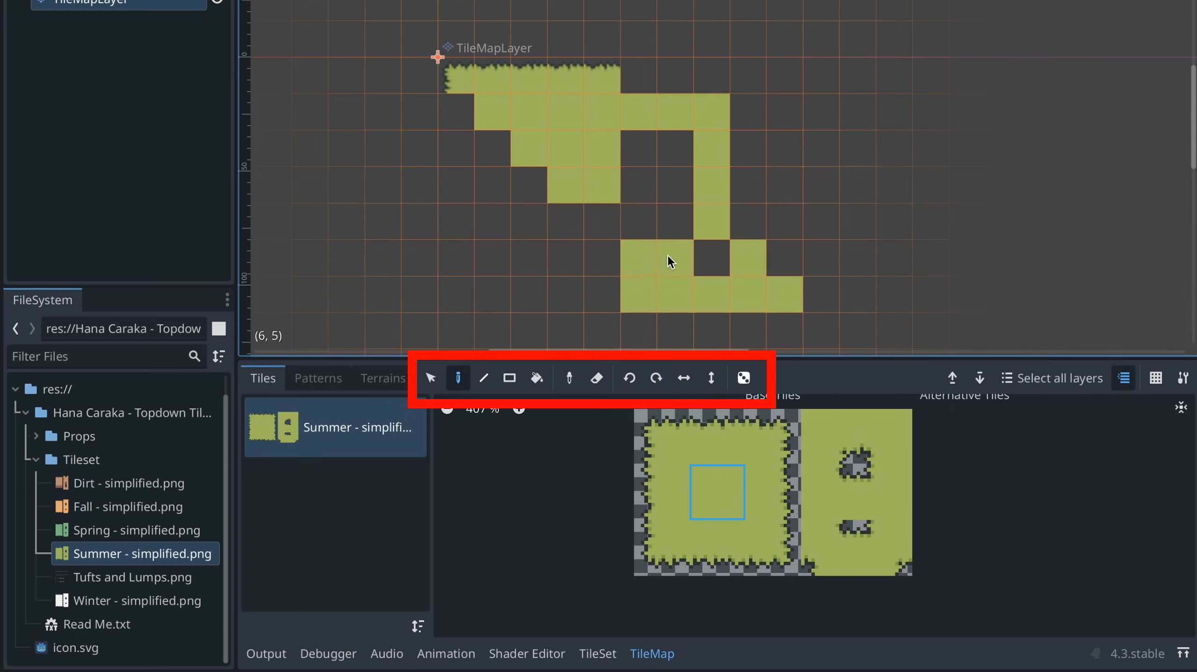
- Draw a straight line of left-edge grass tiles seven cells down below the corner tile, using the Line tool
click(483, 378)
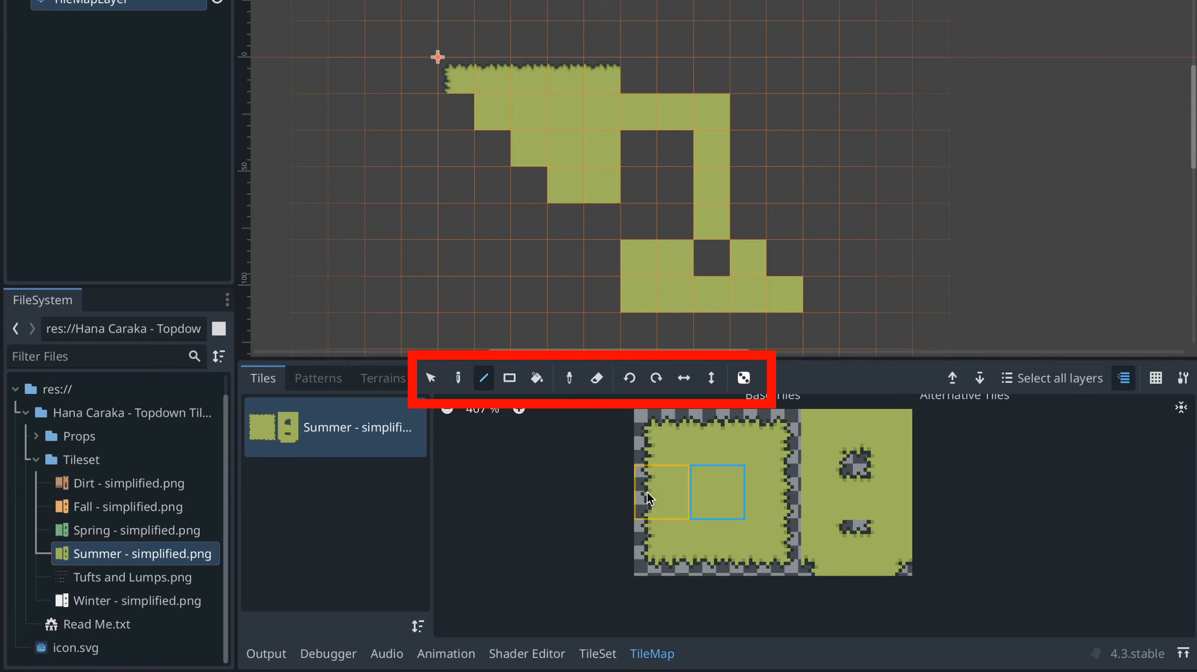
click(658, 478)
drag(459, 112, 461, 349)
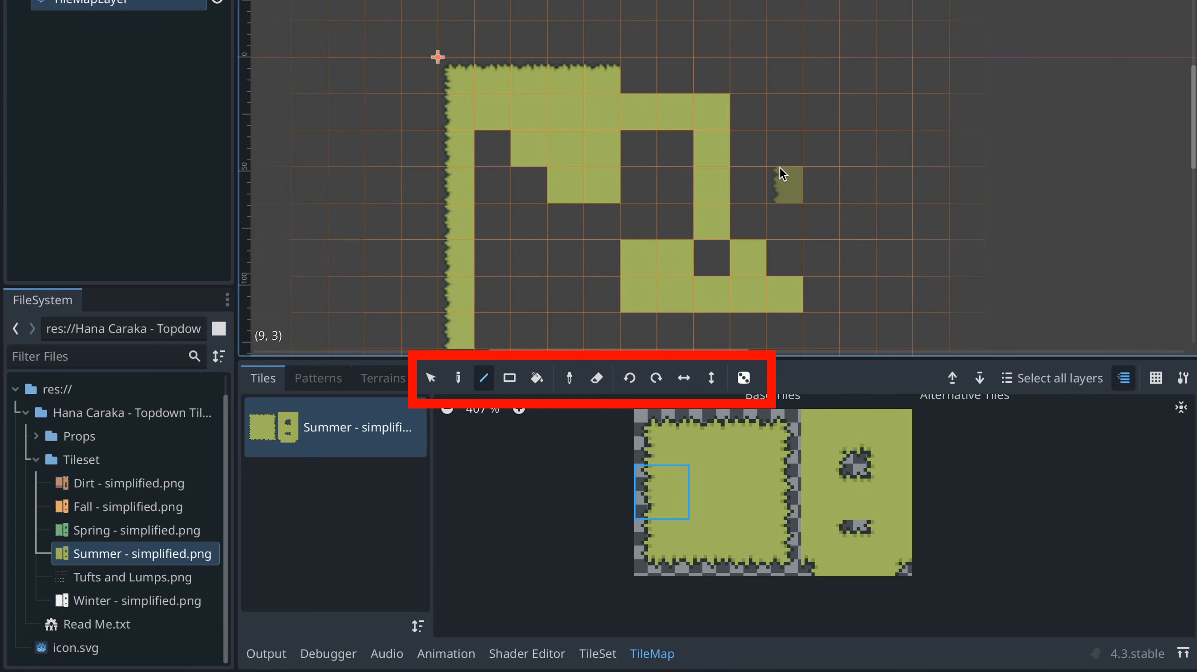
- Fill a rectangle two columns wide and seven rows high beside the left edge with the plain centre grass tile
click(509, 379)
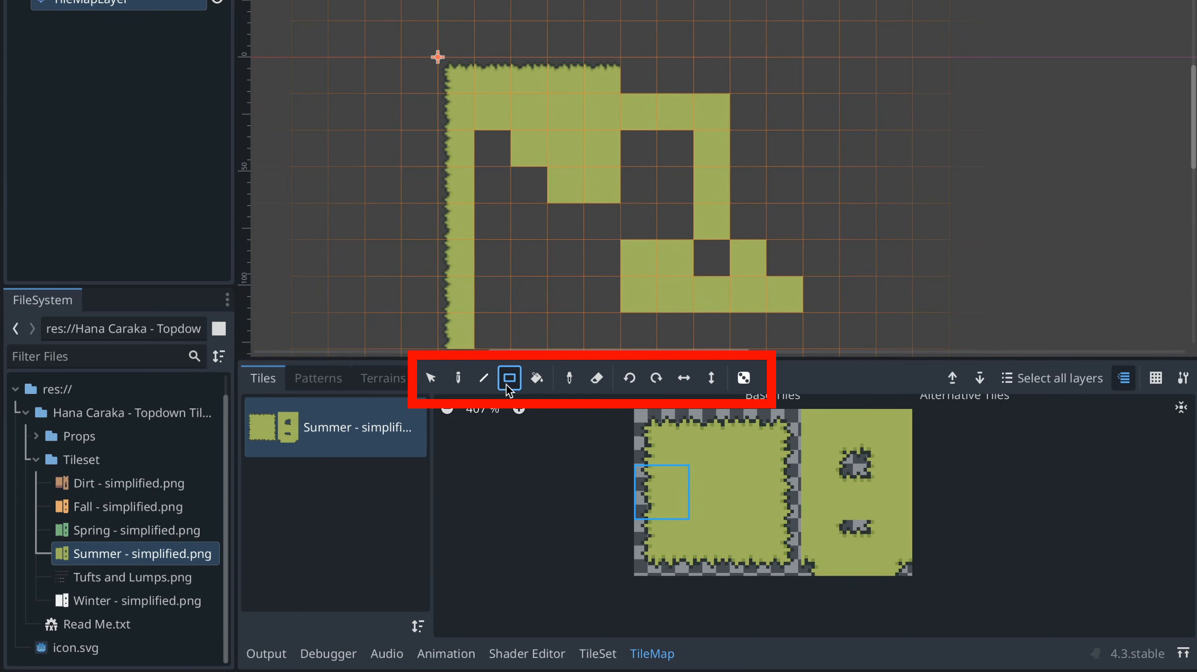
scroll(583, 265, down, 1)
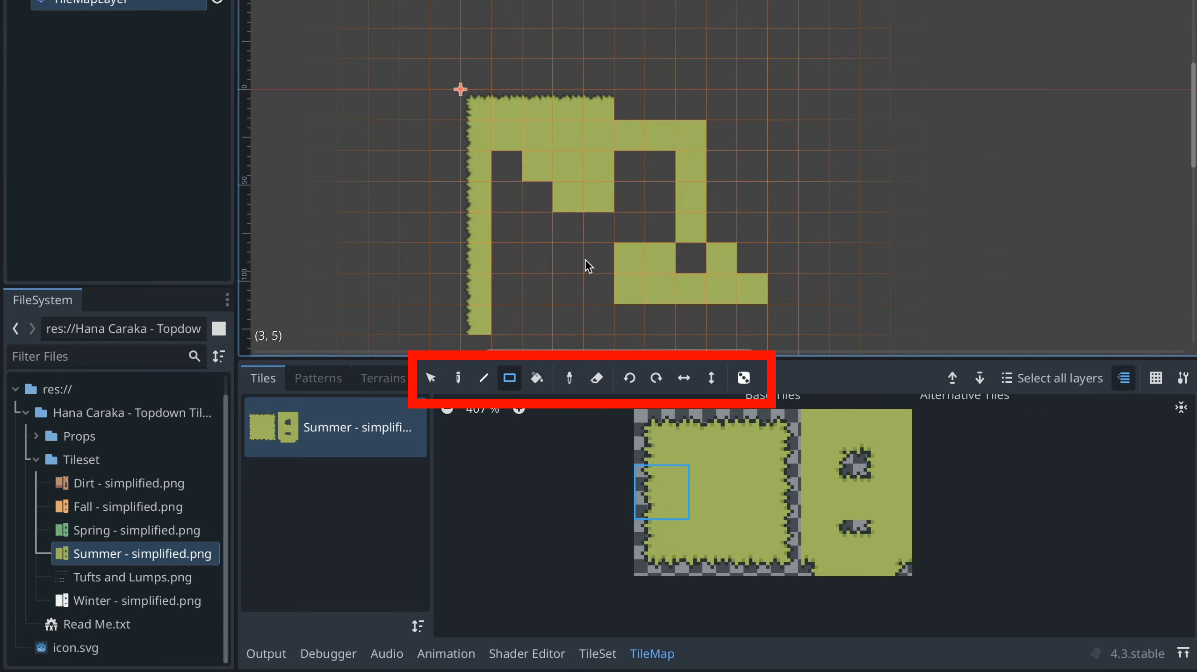
drag(588, 263, 554, 244)
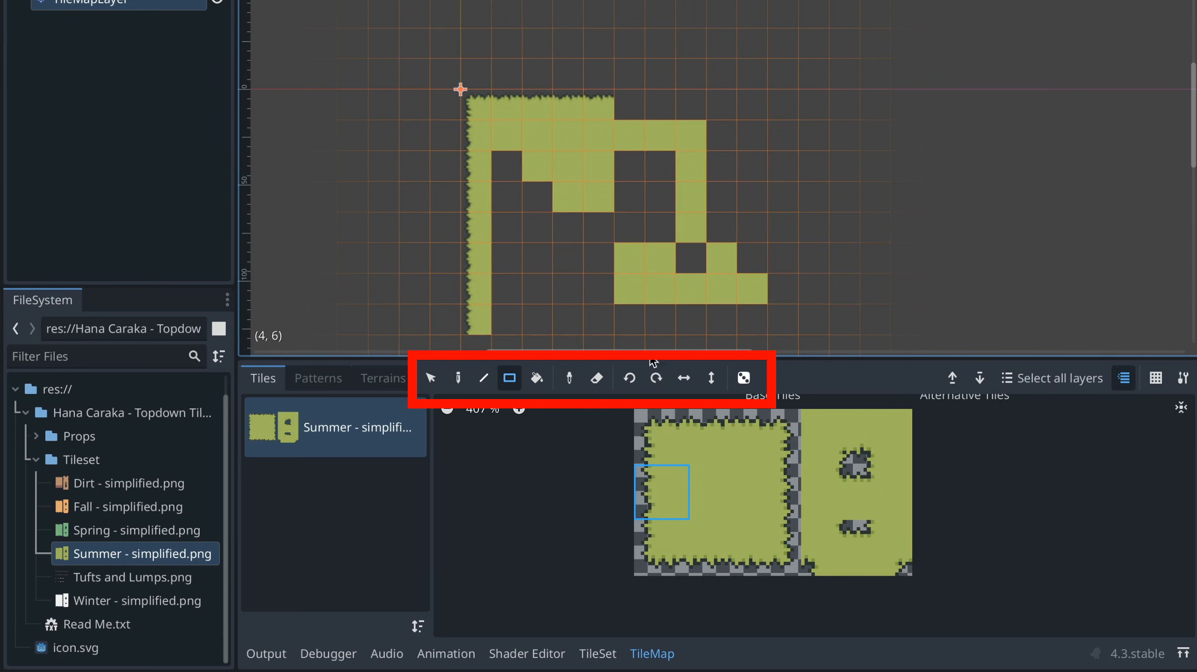
click(716, 494)
mouse_move(512, 138)
mouse_down()
mouse_move(806, 336)
mouse_move(526, 329)
mouse_up()
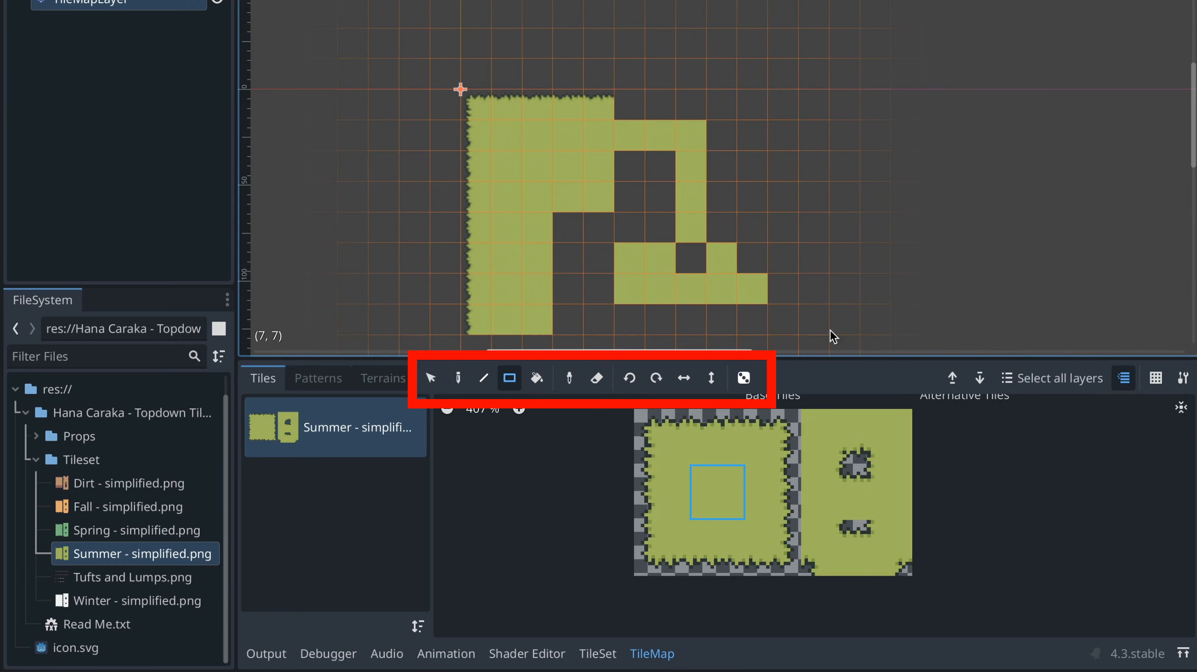
- Close the gap in the lower grass row with two centre tiles, then bucket-fill the enclosed hole and the empty area around the shape
click(536, 380)
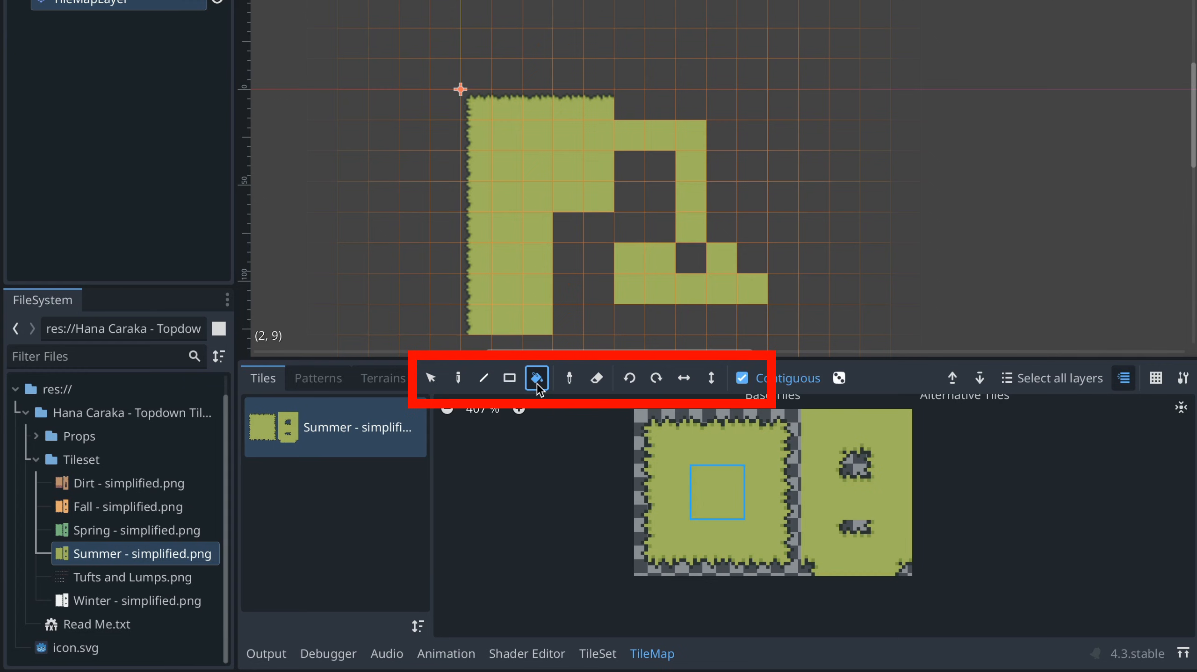
click(458, 378)
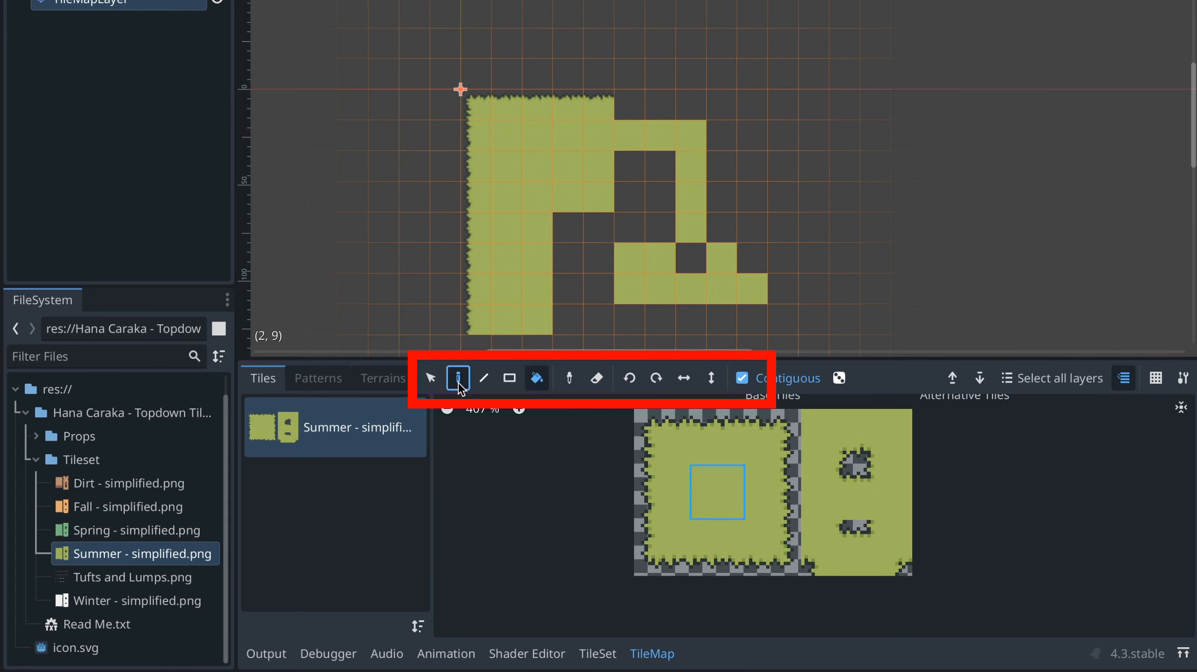
drag(567, 295, 606, 303)
click(536, 378)
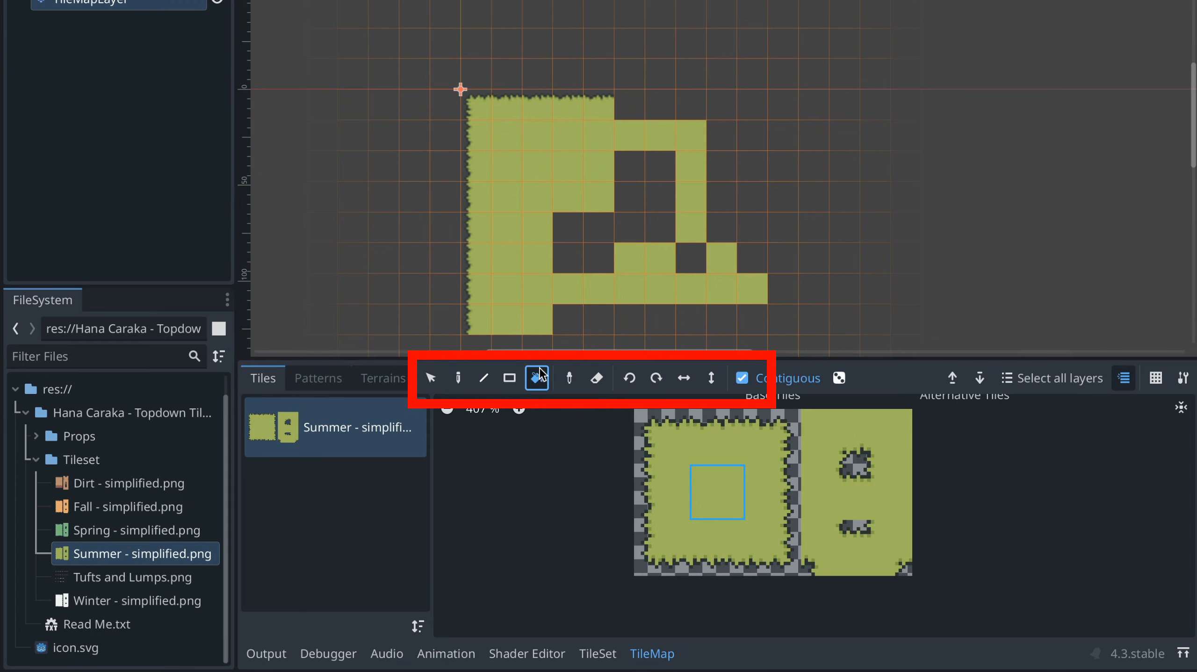
click(598, 240)
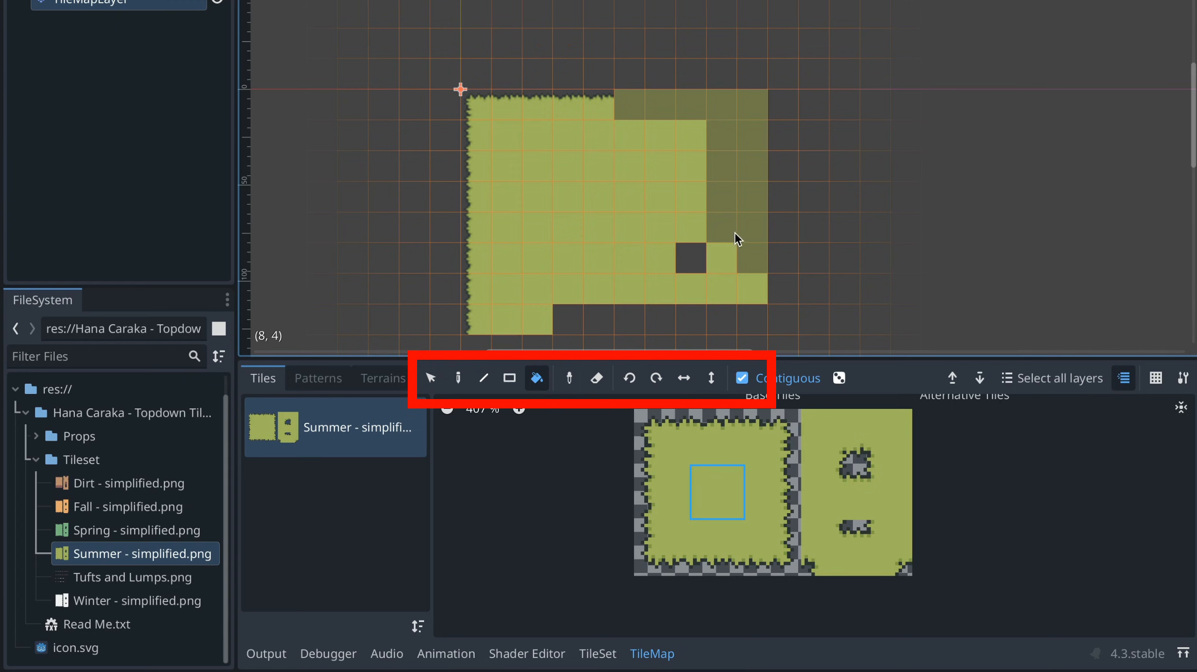
click(728, 183)
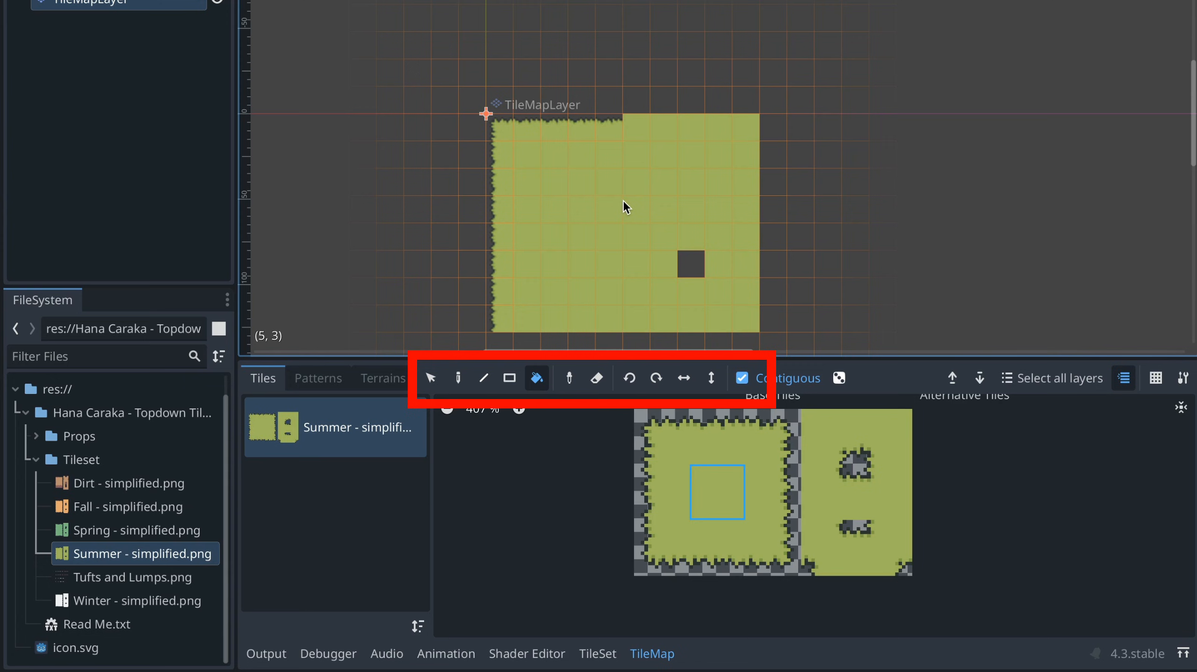
- Erase grass tiles freehand along the map's upper-right and right side with the Eraser tool
click(458, 378)
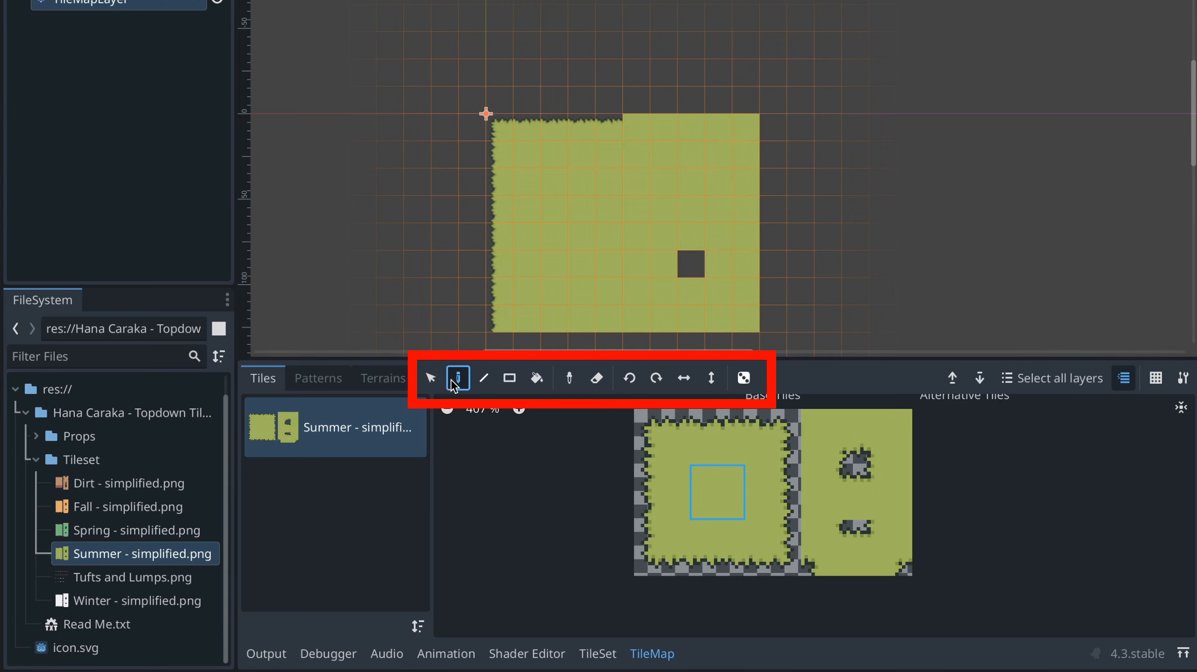
click(597, 378)
mouse_move(741, 128)
mouse_down()
mouse_move(739, 260)
mouse_move(698, 259)
mouse_move(721, 234)
mouse_up()
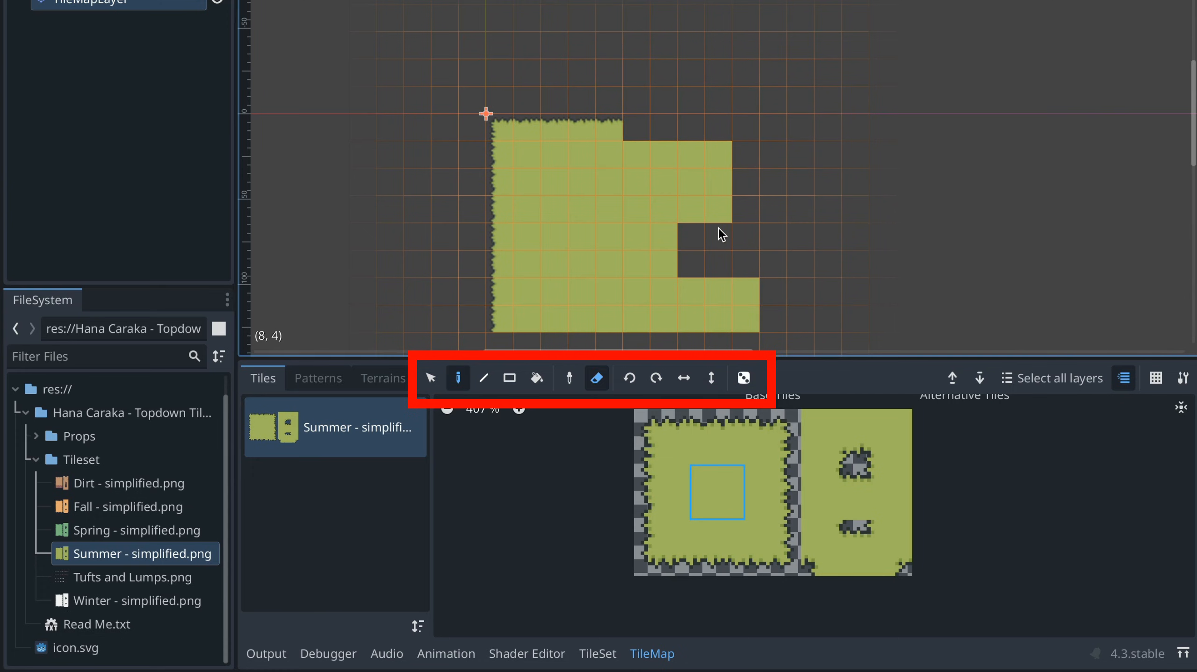
click(596, 377)
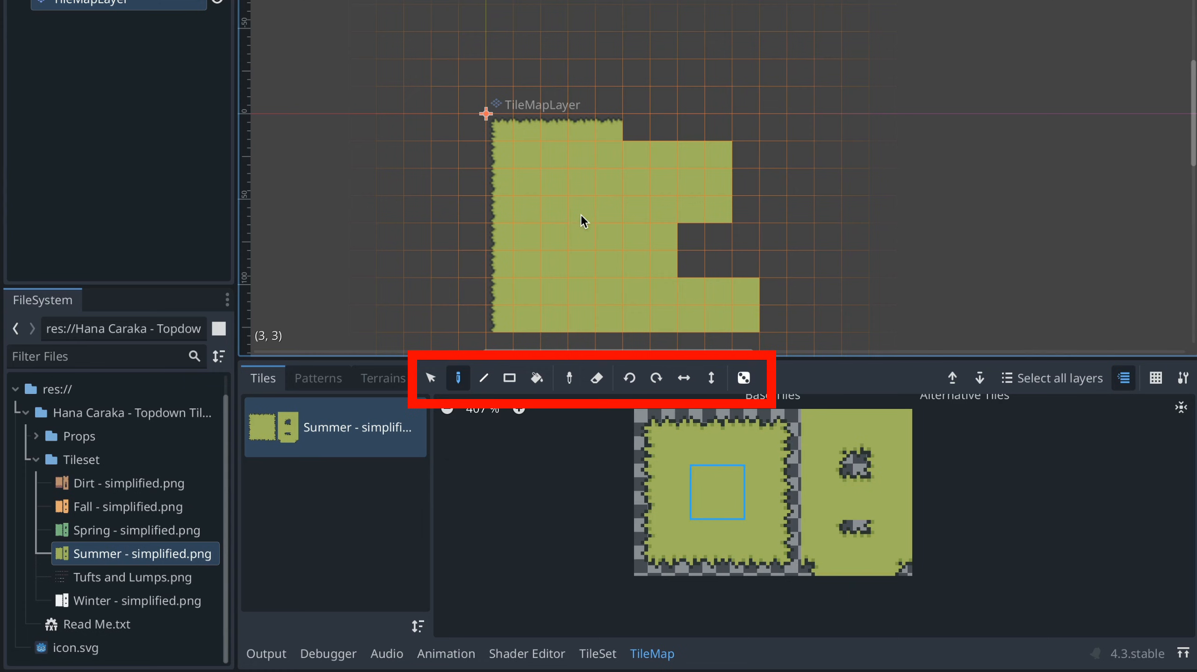
- Erase more grass tiles inward from the right side with the Paint tool and repaint a few cells with the centre tile
mouse_move(718, 151)
right_down()
mouse_move(678, 210)
mouse_move(622, 211)
right_up()
drag(607, 213, 694, 212)
mouse_move(708, 213)
right_down()
mouse_move(621, 209)
mouse_move(658, 185)
mouse_move(593, 185)
right_up()
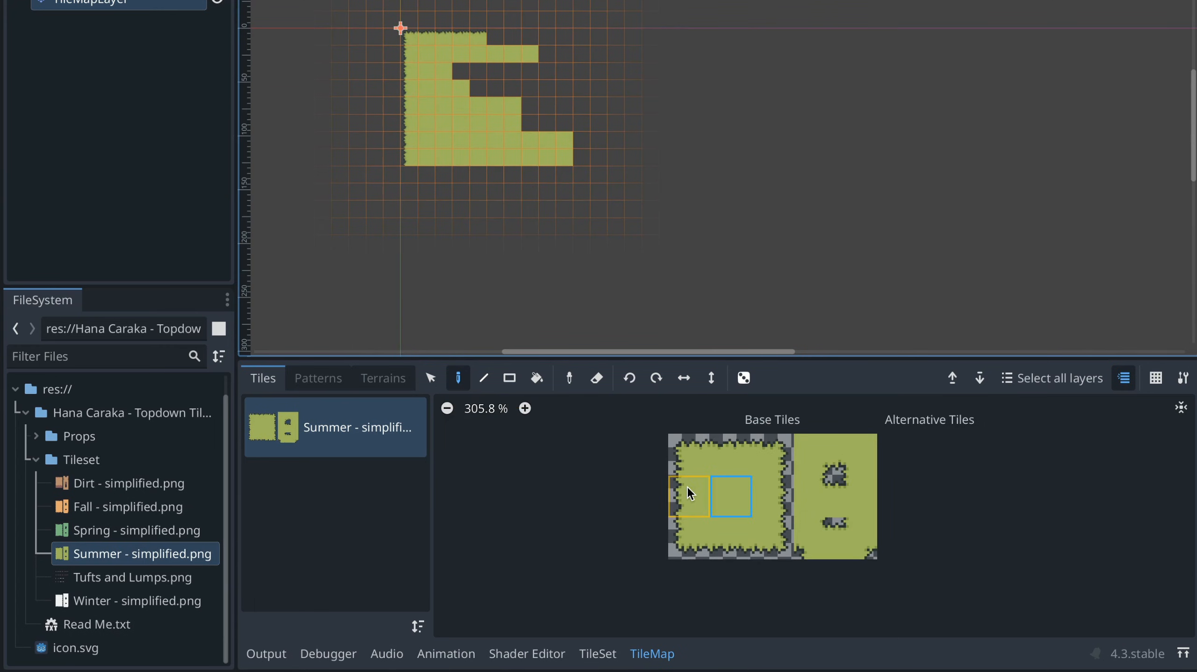
- Extend the left-edge tiles five cells further down as a line and end it with the bottom-left corner tile
click(687, 486)
click(483, 377)
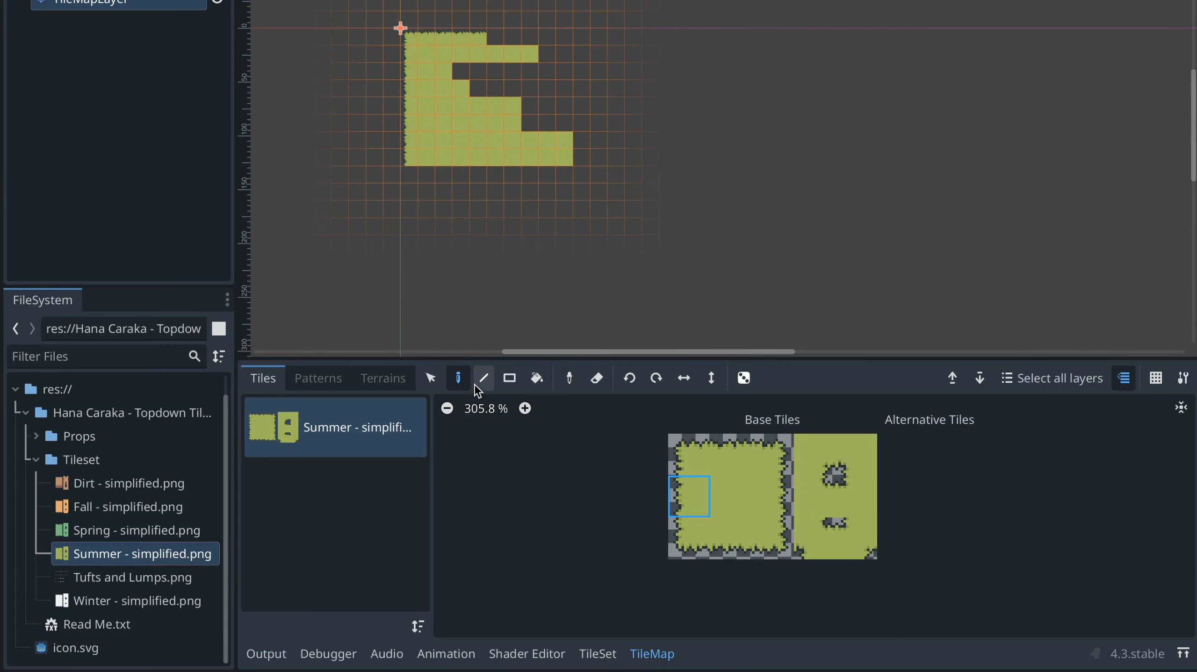
drag(408, 173, 412, 240)
click(696, 546)
click(412, 263)
- Complete the border with bottom, right and top edge tiles and both right-hand corners, enclosing an area about 23 by 14 cells
click(728, 531)
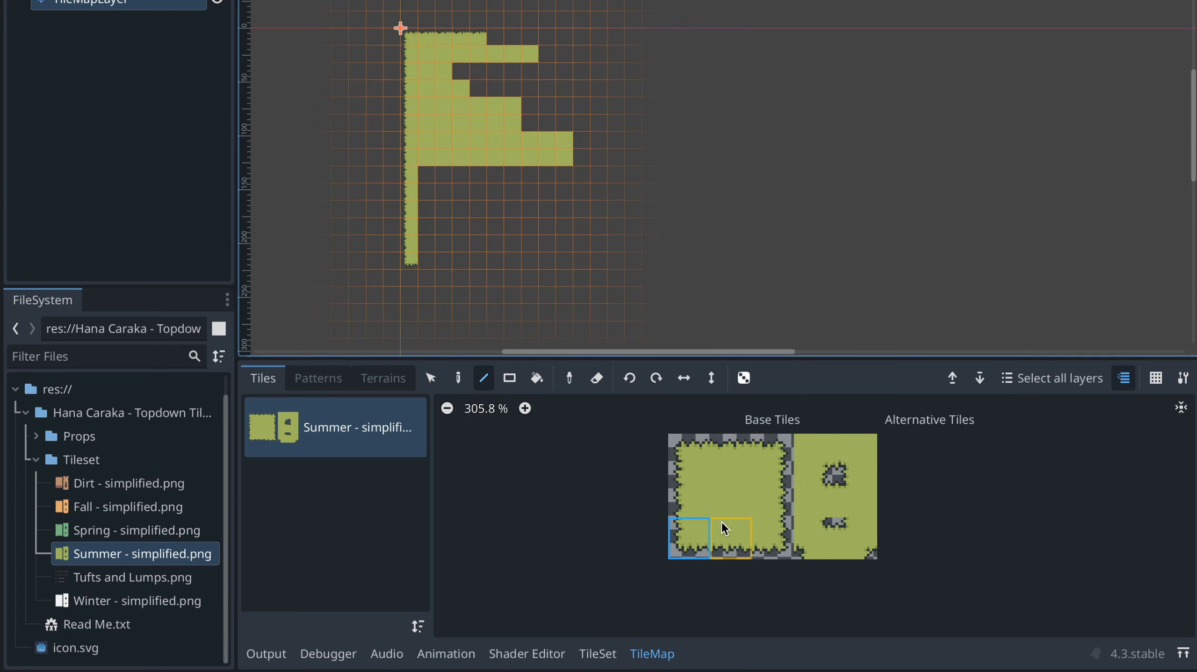
drag(434, 262, 495, 36)
click(788, 263)
click(773, 500)
click(772, 458)
click(789, 39)
click(732, 458)
- Bucket-fill the empty interior of the border with the plain centre grass tile
click(539, 380)
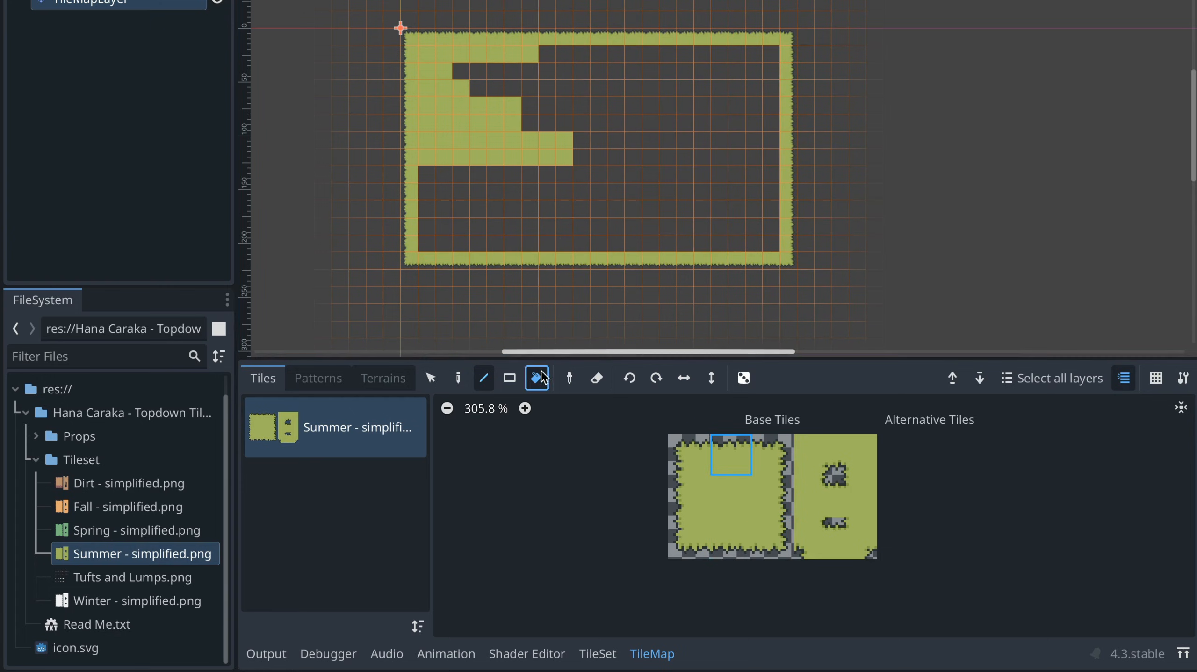
click(732, 497)
click(720, 207)
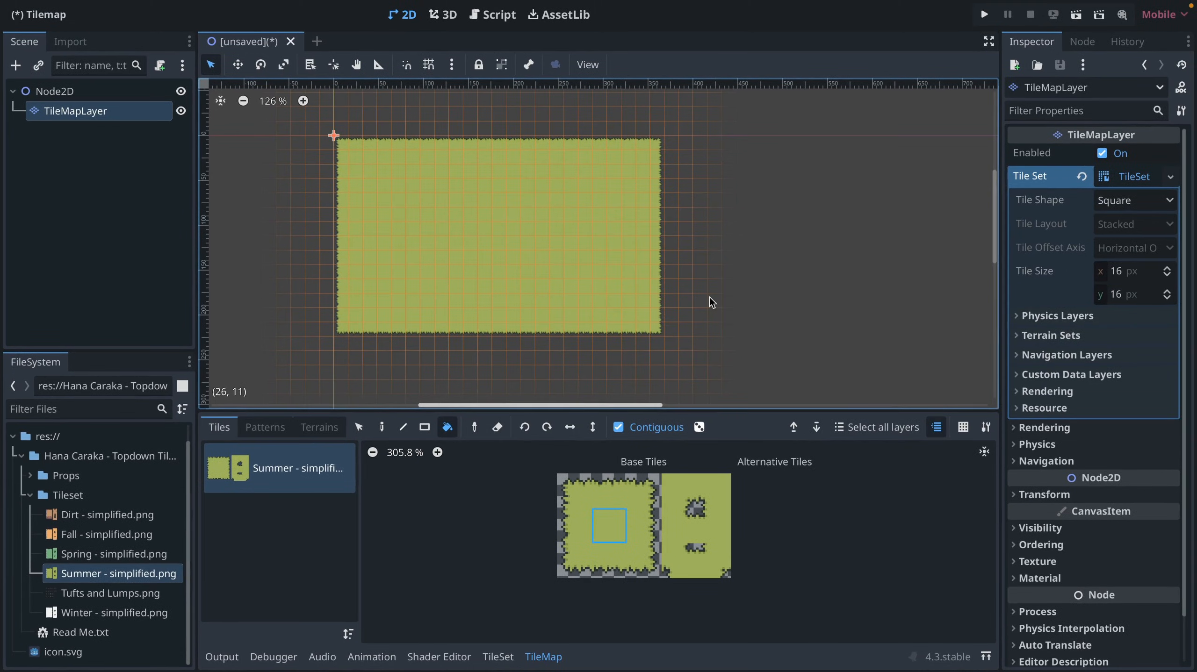
- Run the project with the current scene as main scene, saved as node_2d.tscn, and return to the editor
scroll(618, 260, down, 4)
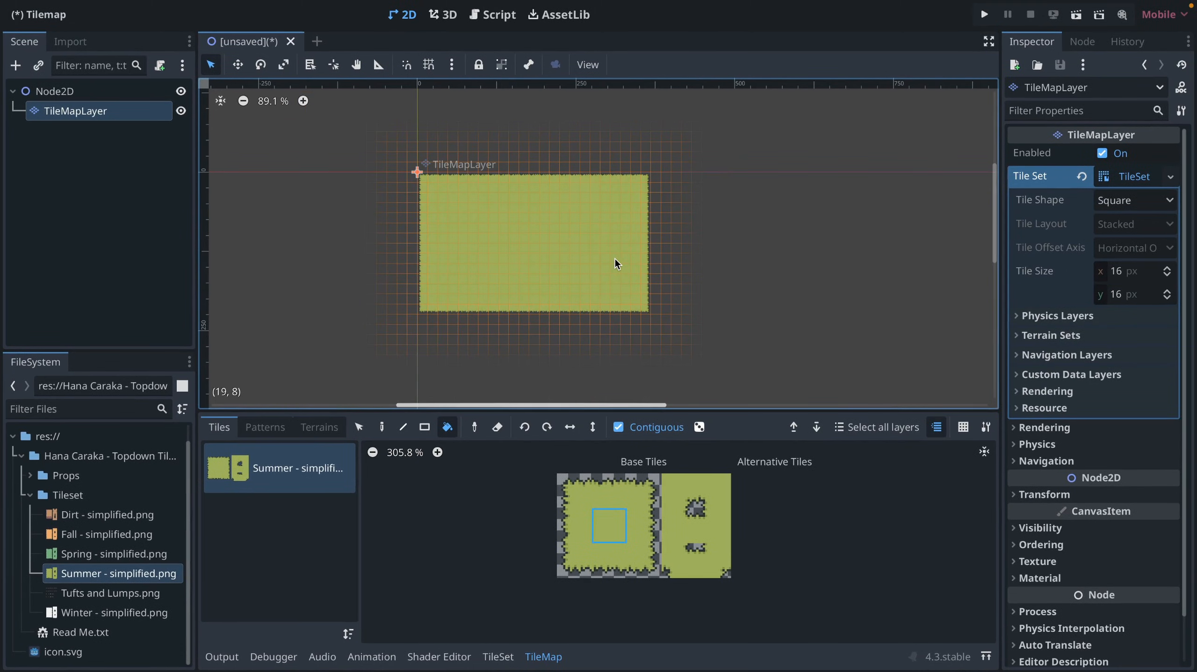
click(983, 14)
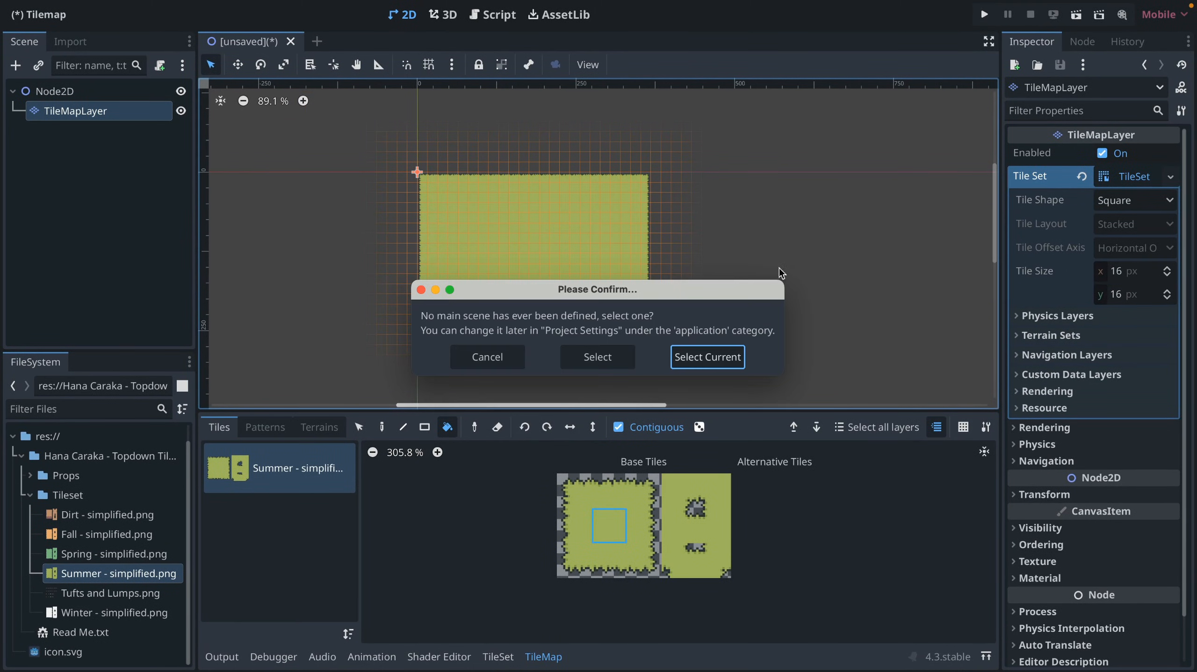
click(721, 356)
key(Return)
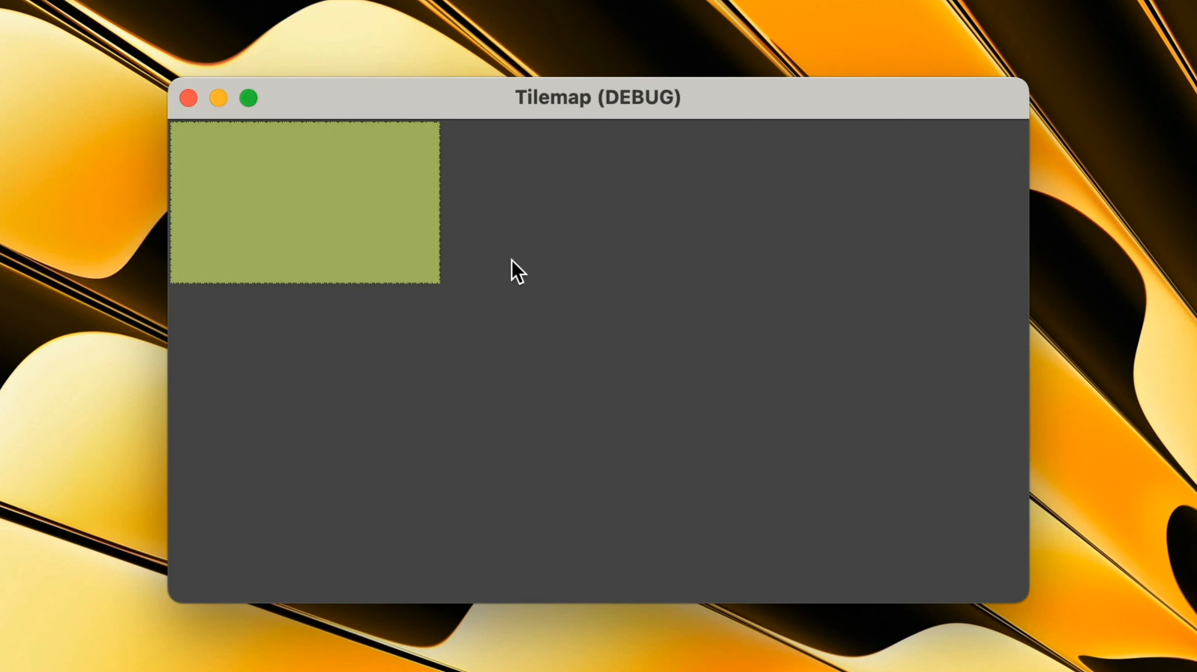
key(ctrl+Right)
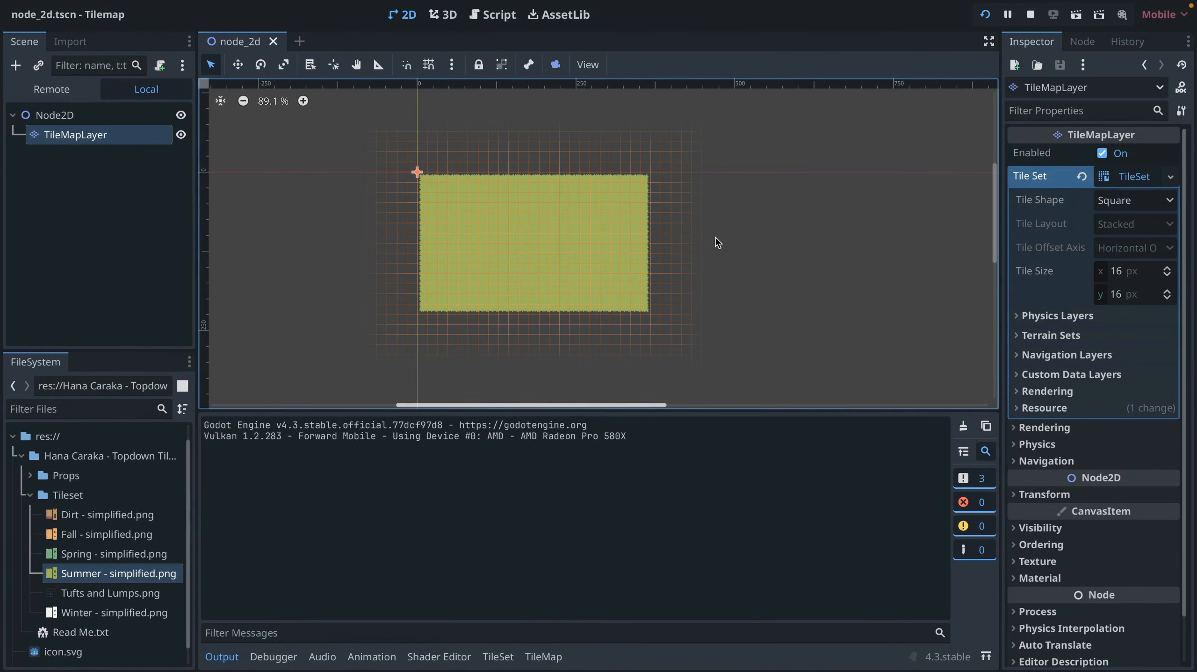
- Scale the TileMapLayer to 3.14 on both axes so the map fills the game window outline
click(88, 138)
scroll(1105, 234, down, 2)
click(1050, 444)
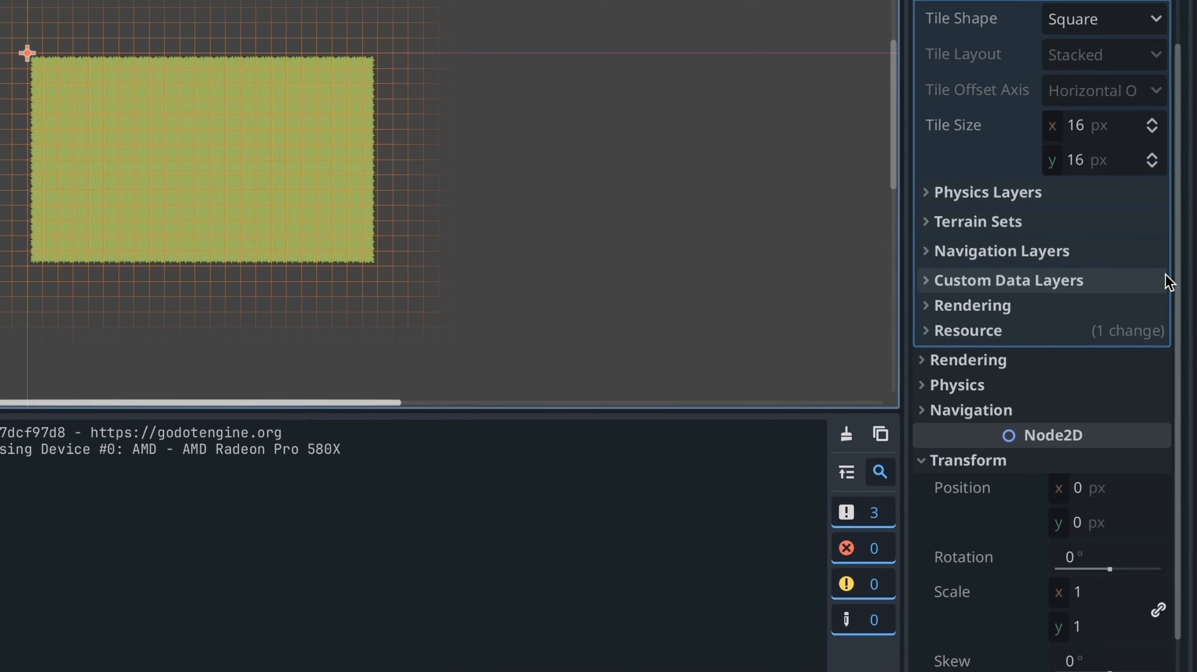
drag(1184, 318, 1184, 454)
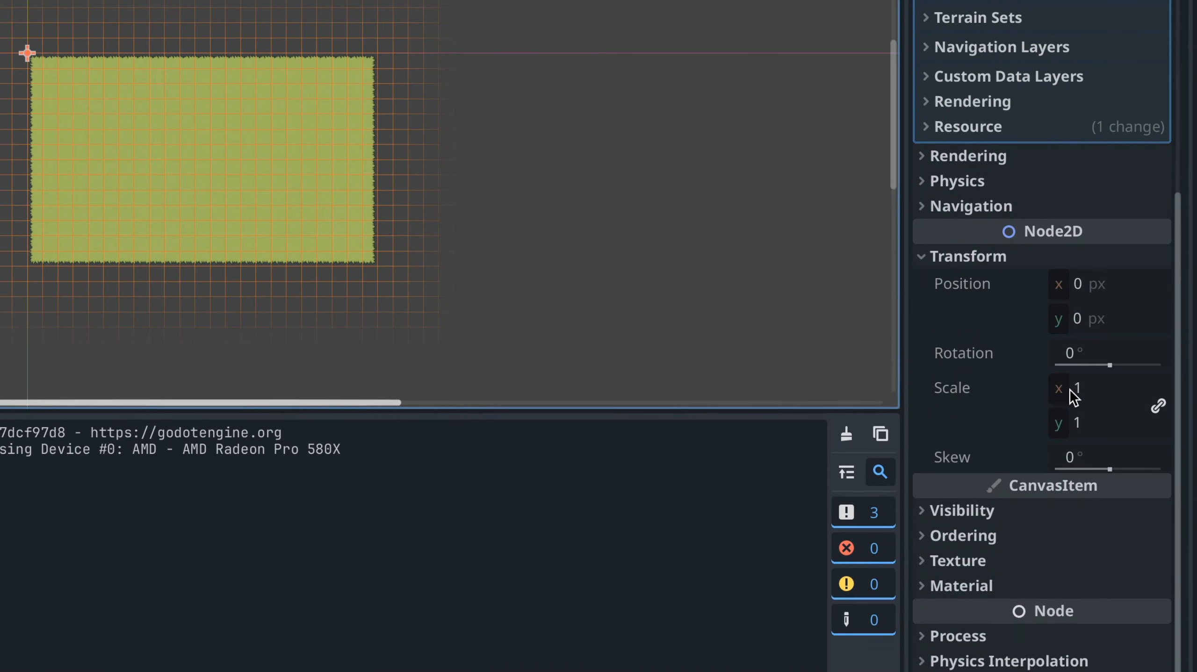
scroll(537, 263, down, 8)
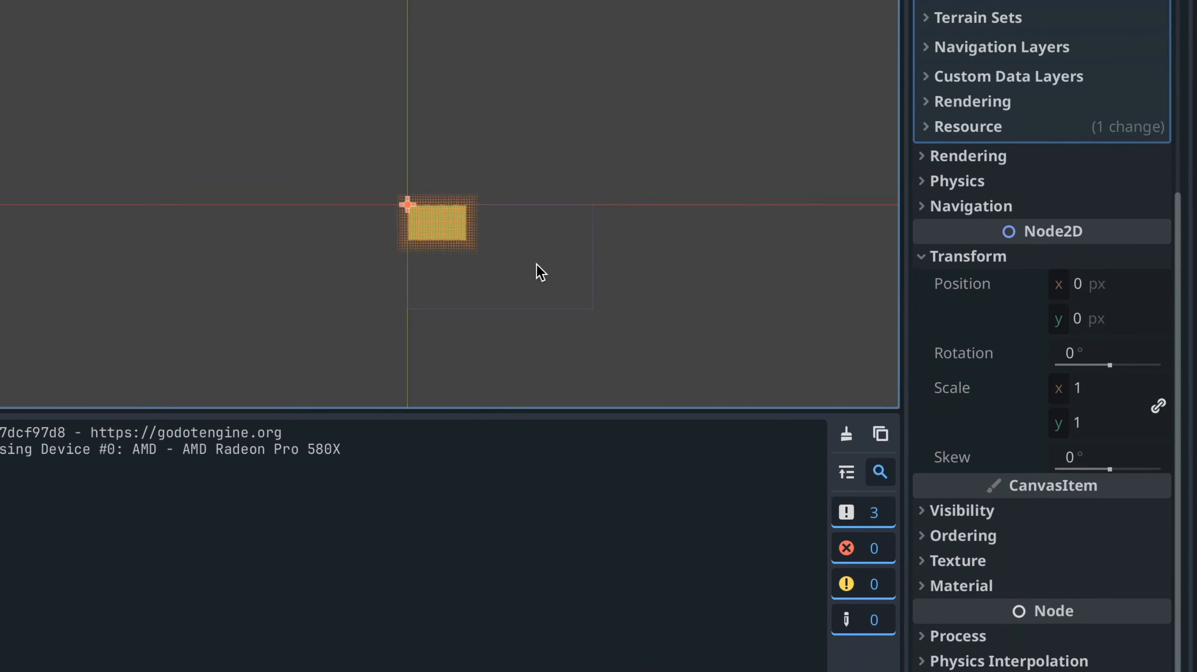
middle_drag(537, 263, 457, 233)
scroll(457, 234, up, 3)
scroll(457, 233, up, 1)
scroll(458, 233, right, 3)
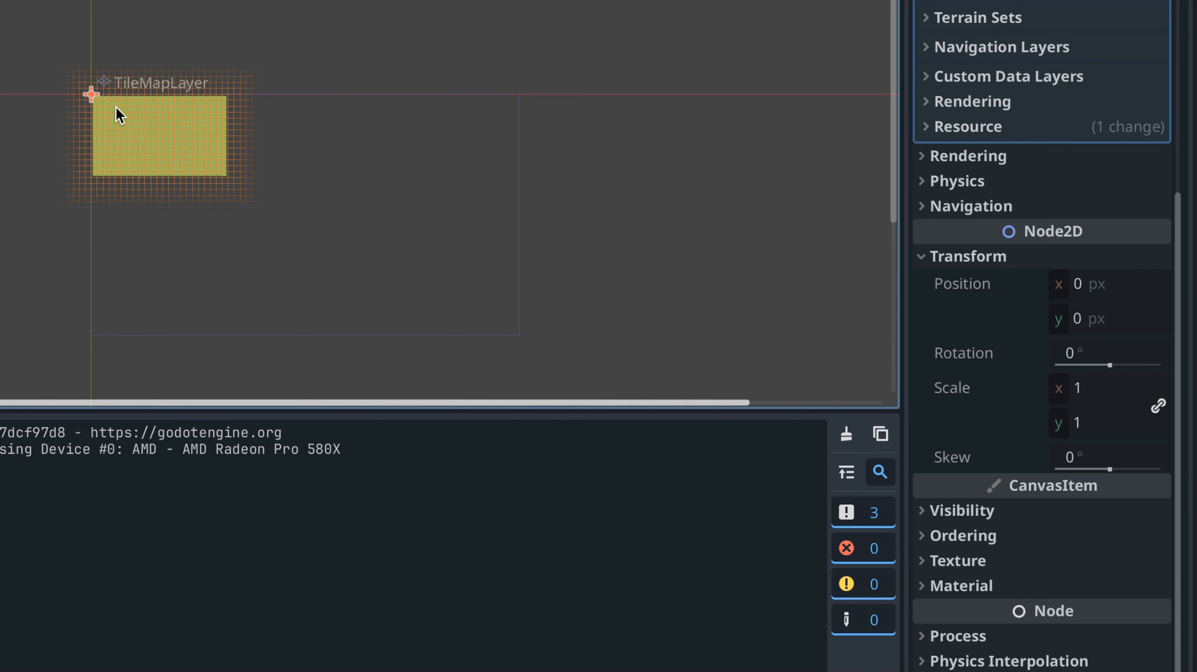
scroll(527, 322, right, 2)
scroll(527, 321, down, 1)
scroll(526, 321, right, 1)
scroll(526, 321, down, 1)
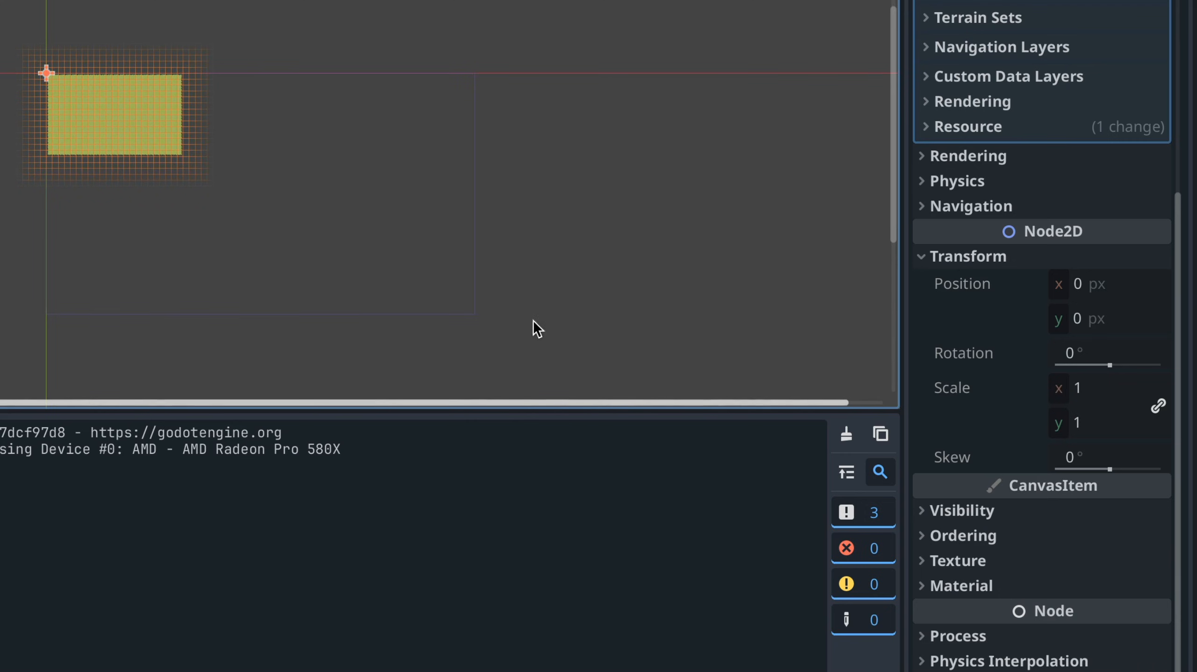
drag(1063, 390, 1138, 389)
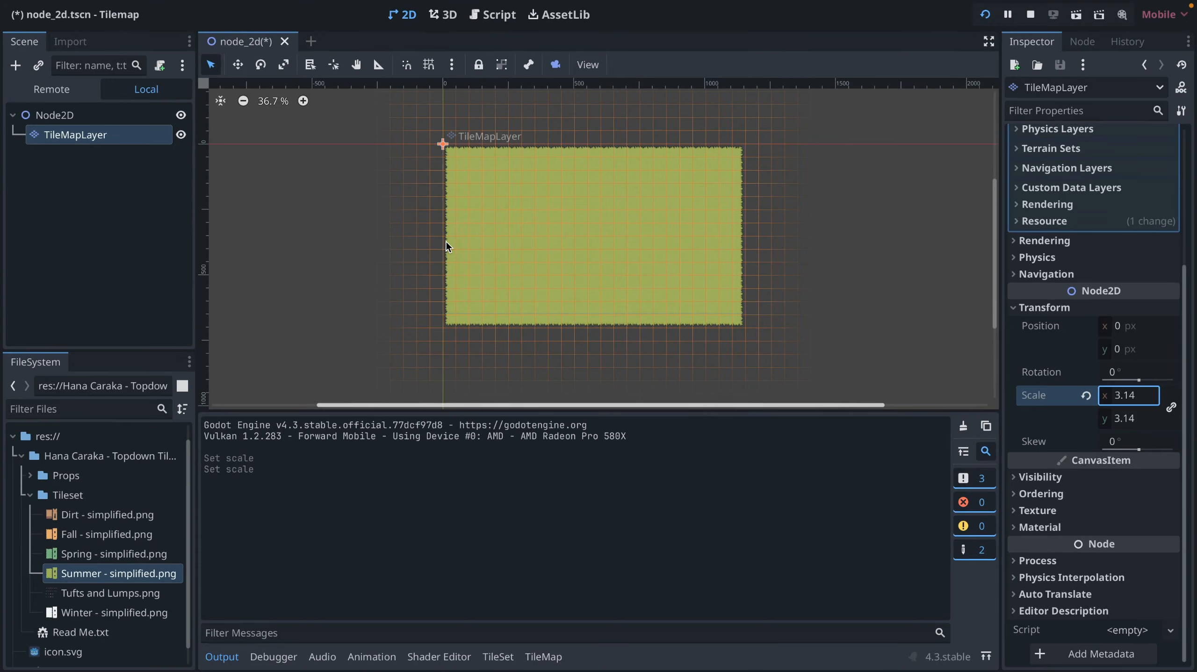
- Set the TileMapLayer's texture filter to Nearest and check the grass edges up close
scroll(445, 241, up, 10)
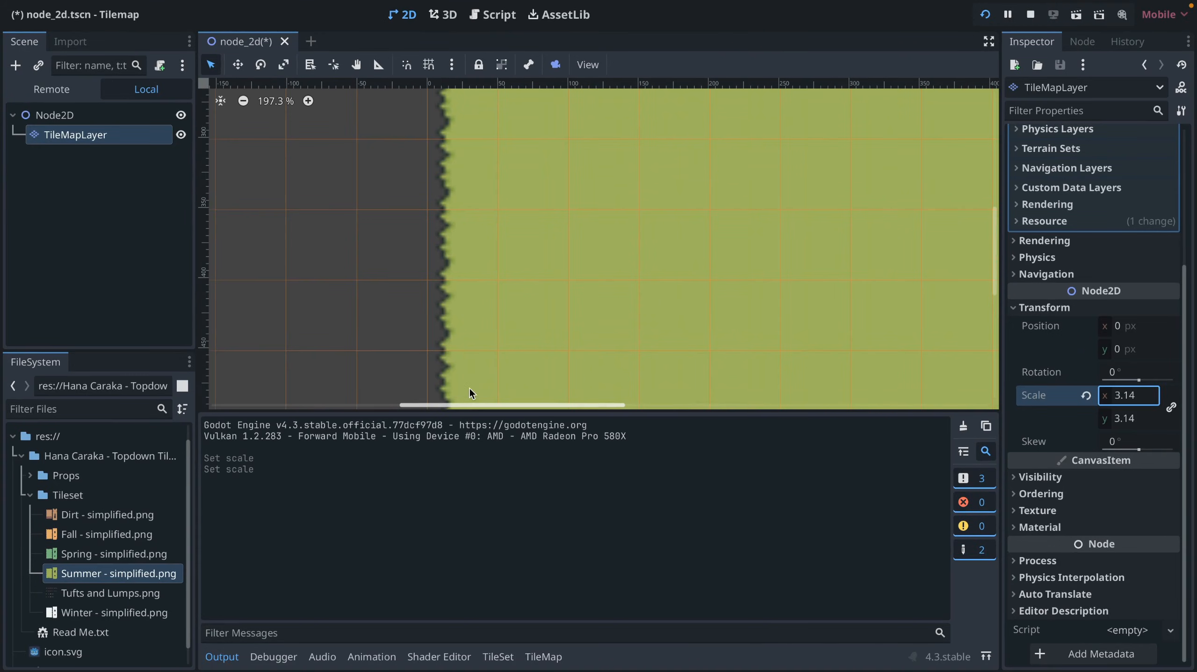
scroll(453, 139, down, 8)
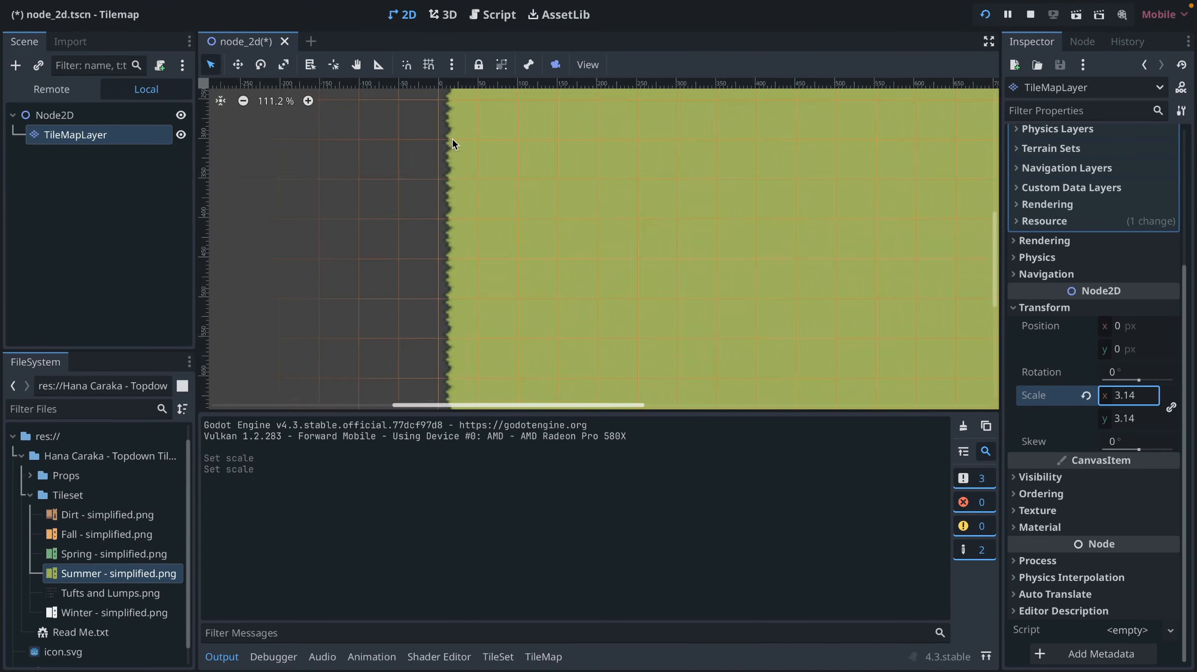
scroll(452, 139, up, 2)
scroll(453, 138, up, 1)
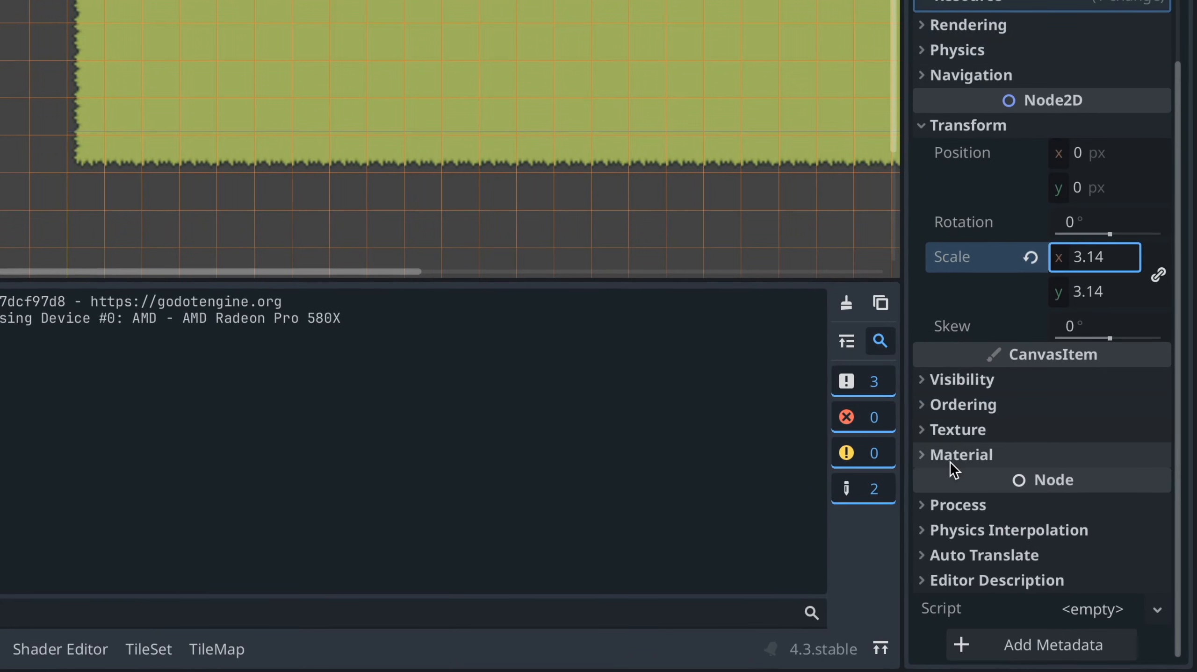
click(1040, 511)
click(1082, 458)
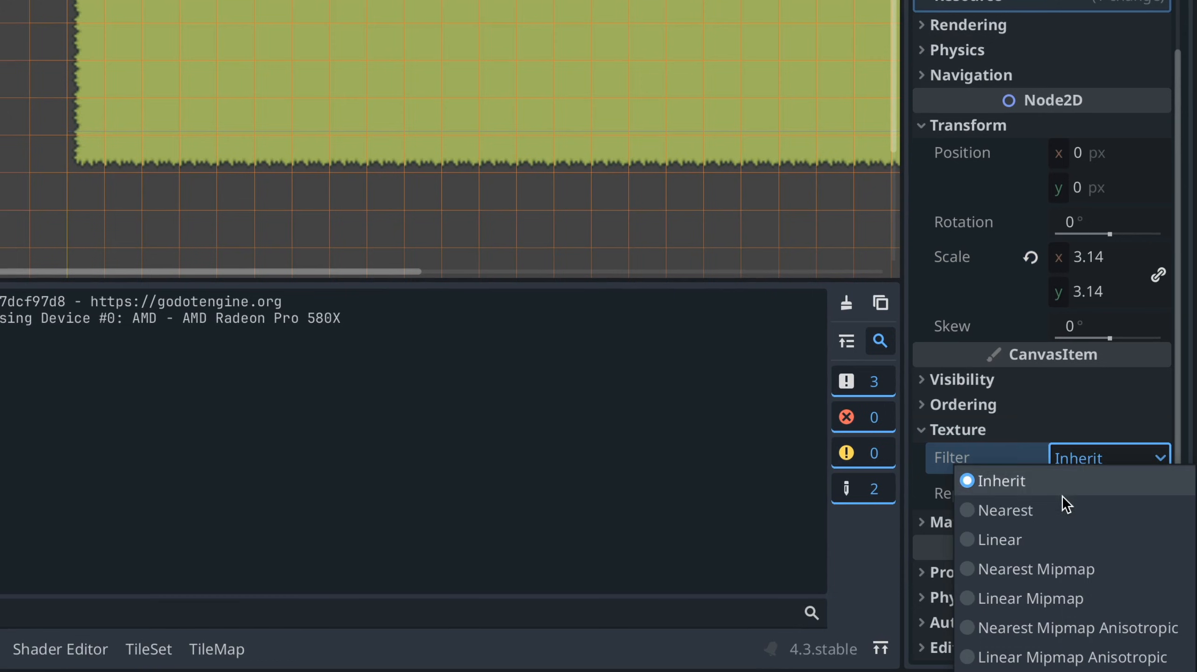
click(1065, 509)
scroll(47, 89, up, 5)
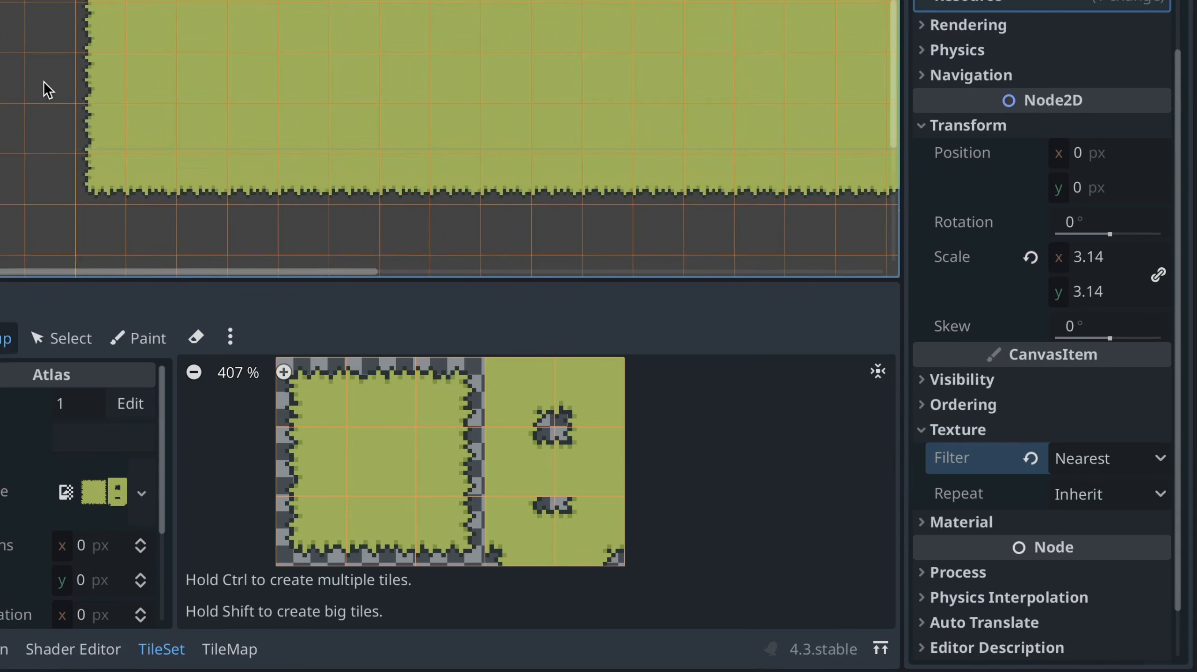
scroll(51, 92, up, 1)
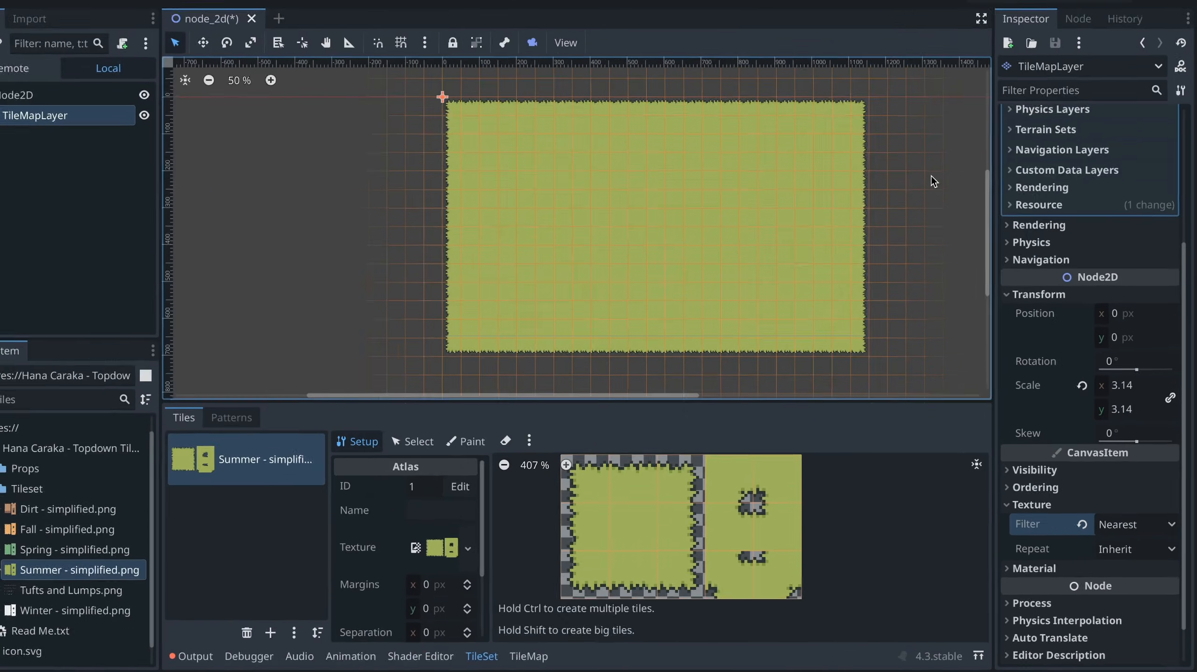
- Add Dirt - simplified.png to the TileSet as a second atlas and create its tiles automatically
scroll(940, 193, right, 3)
scroll(941, 193, right, 2)
scroll(940, 192, down, 1)
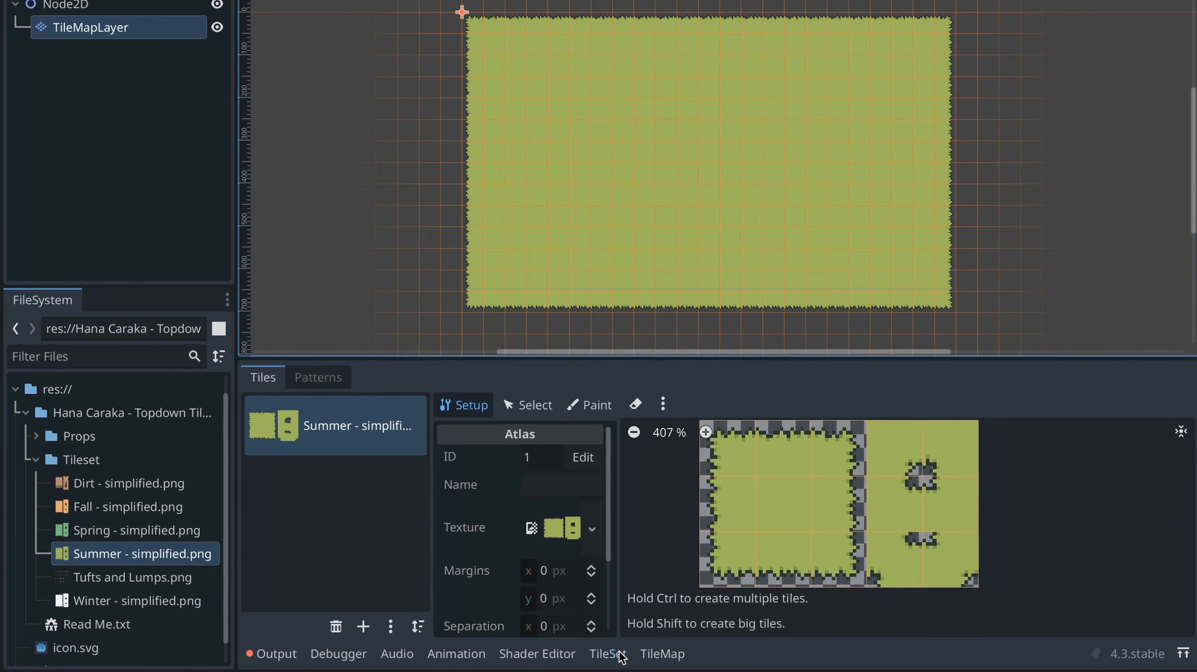
click(506, 658)
click(607, 660)
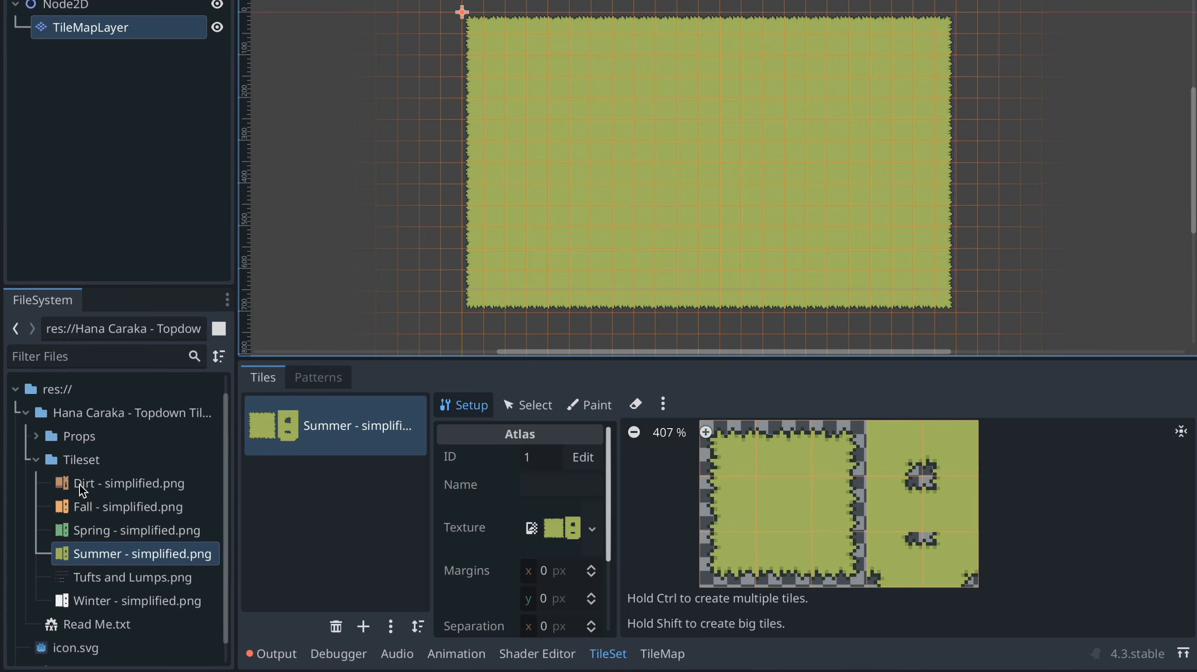
drag(82, 491, 335, 501)
click(783, 292)
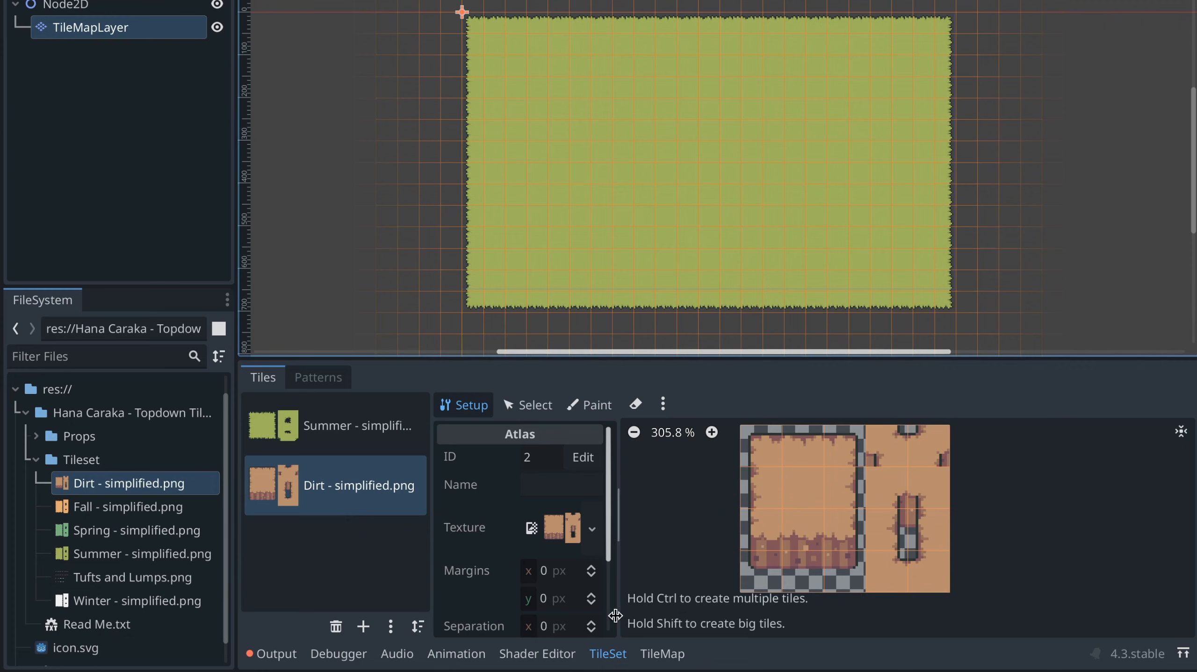
- Try painting a vertical strip of left-edge dirt tiles and a horizontal row of bottom-left corner tiles directly on the grass layer
click(661, 654)
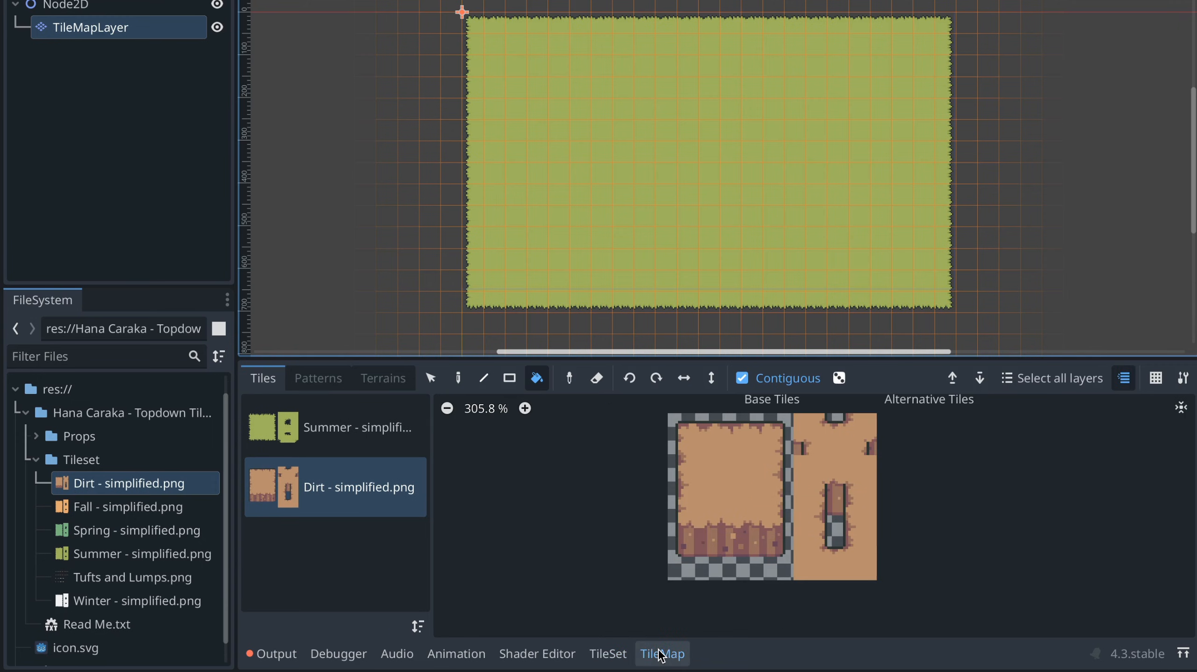
click(686, 478)
click(458, 379)
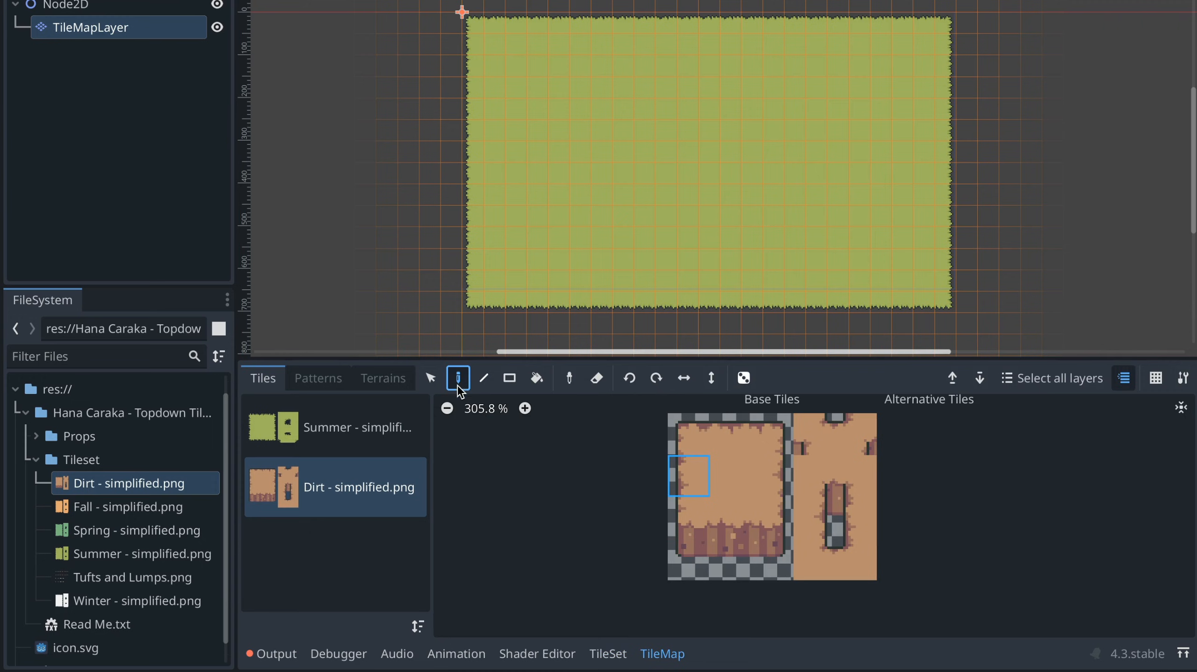
drag(538, 104, 543, 205)
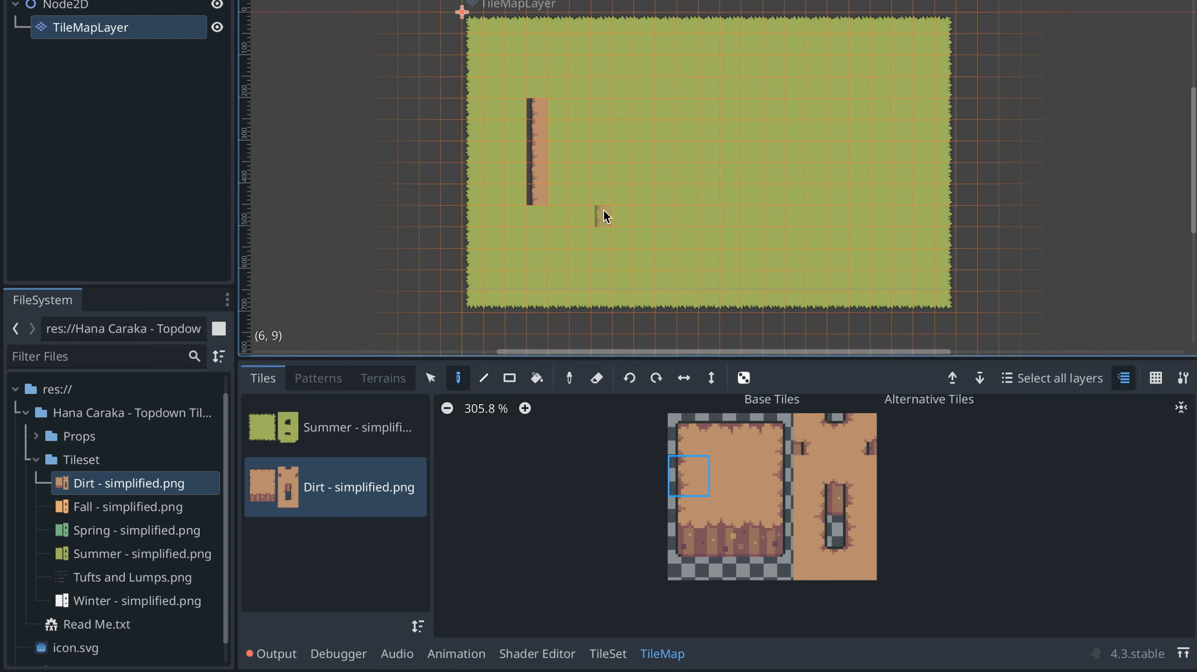
click(700, 564)
drag(599, 220, 713, 218)
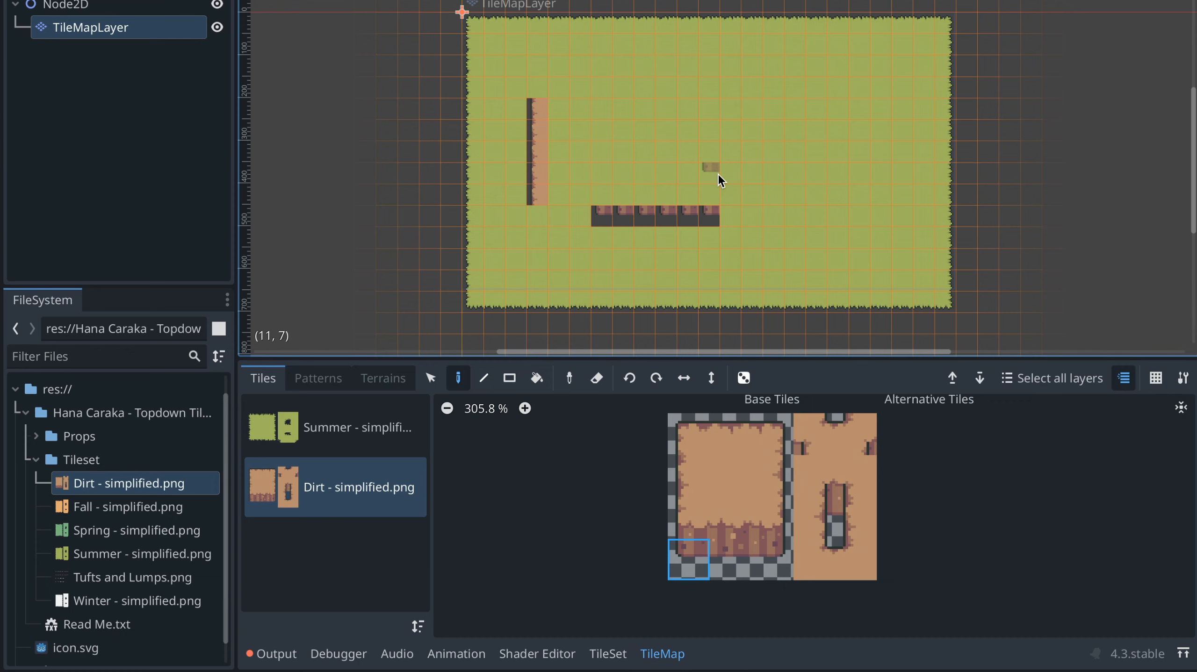
- Undo the two dirt strokes painted on the grass layer
key(ctrl+z)
key(ctrl+z)
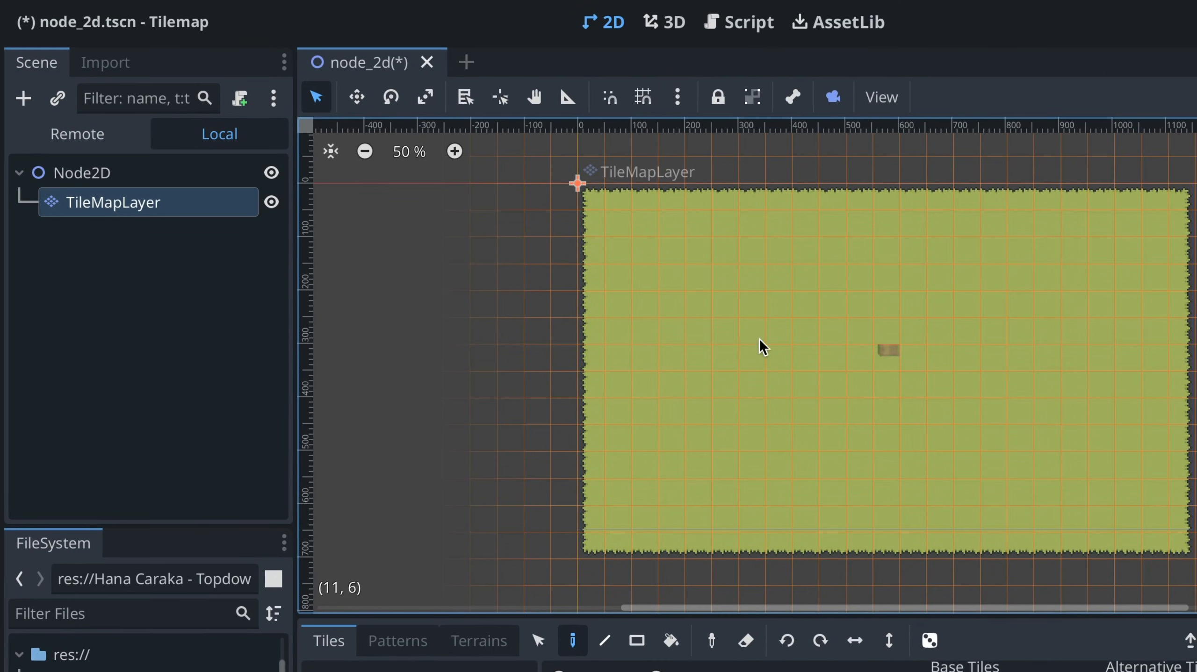
key(ctrl+z)
- Duplicate the TileMapLayer node and erase all grass tiles from the copy with the rectangle eraser
right_click(120, 204)
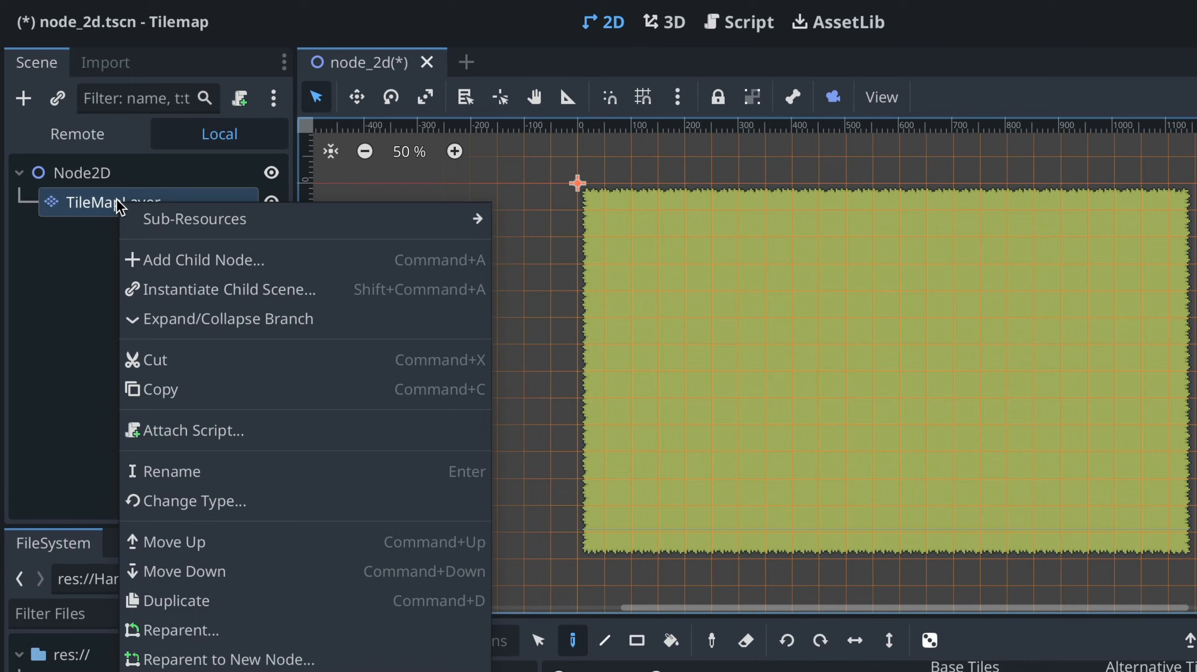
click(214, 601)
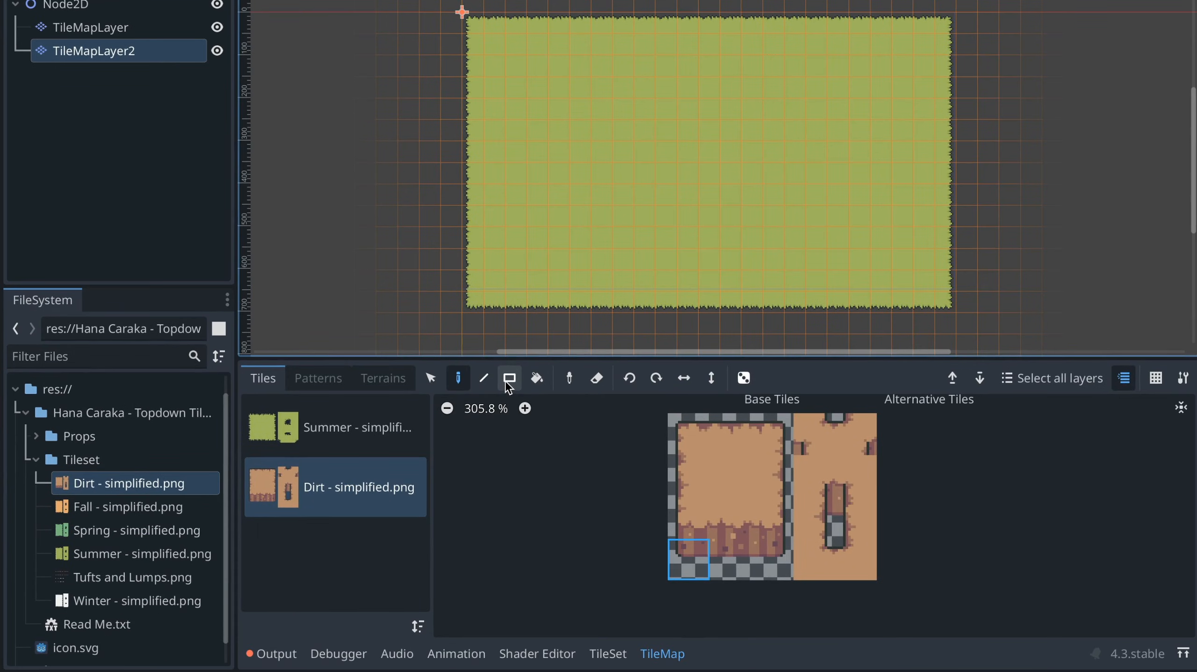
click(637, 641)
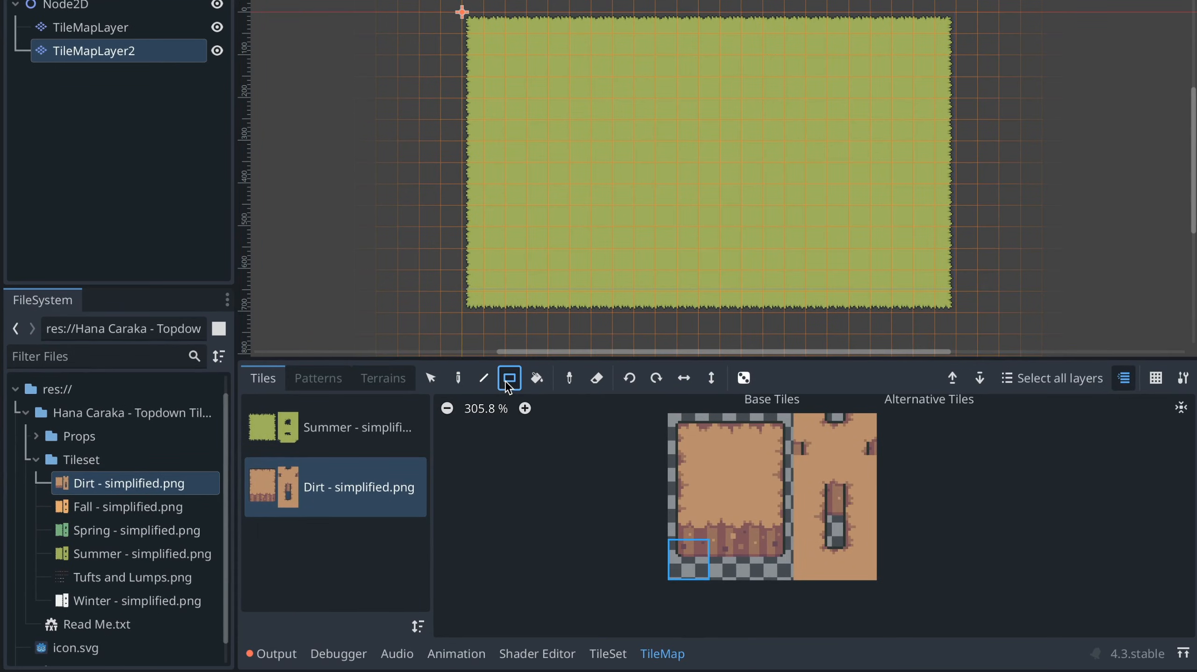
click(597, 378)
drag(489, 34, 948, 309)
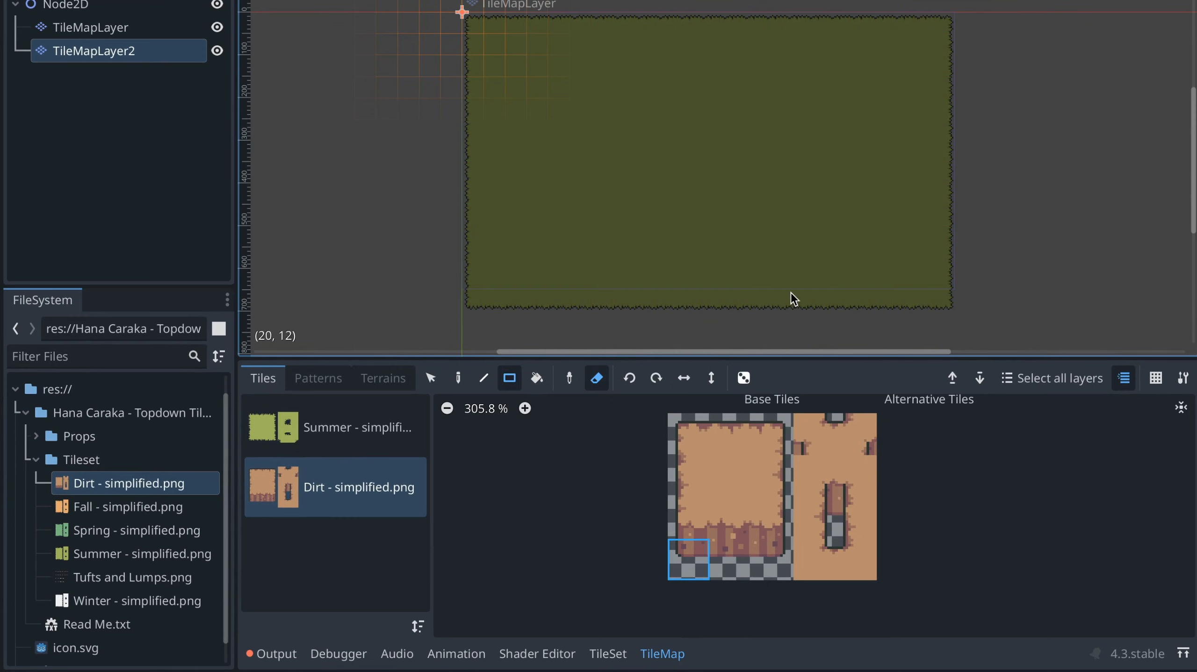
click(595, 380)
- Place six single bottom-left dirt corner tiles at scattered spots on TileMapLayer2 and compare the view with each layer selected
click(458, 379)
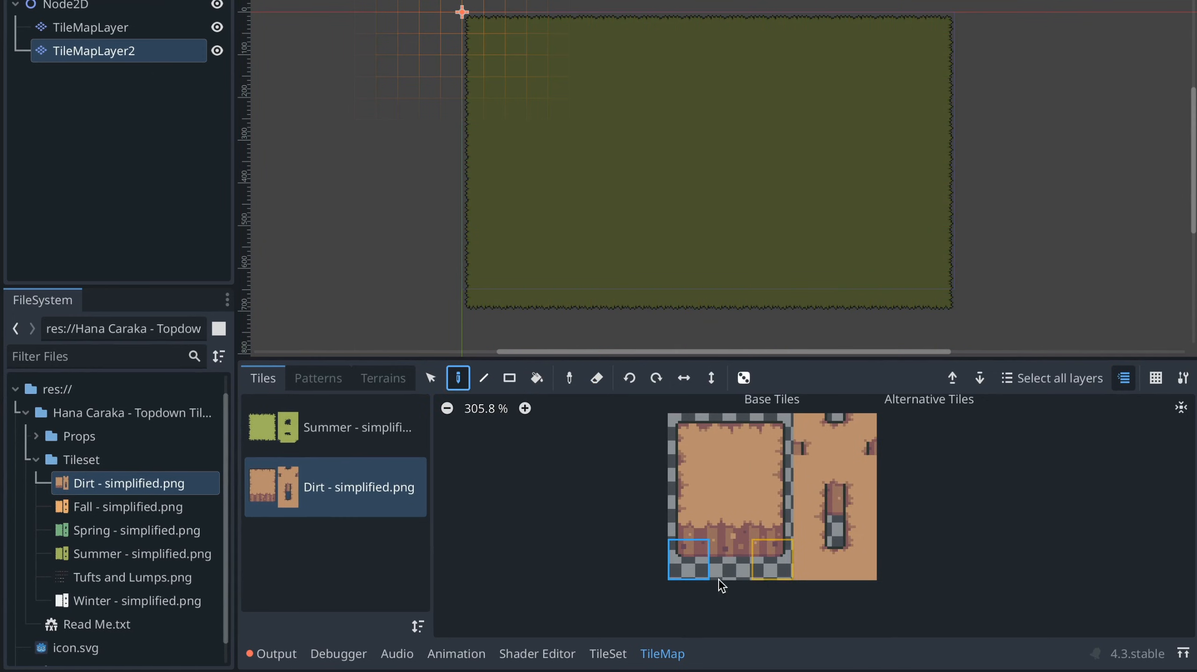
click(555, 132)
click(619, 141)
click(671, 179)
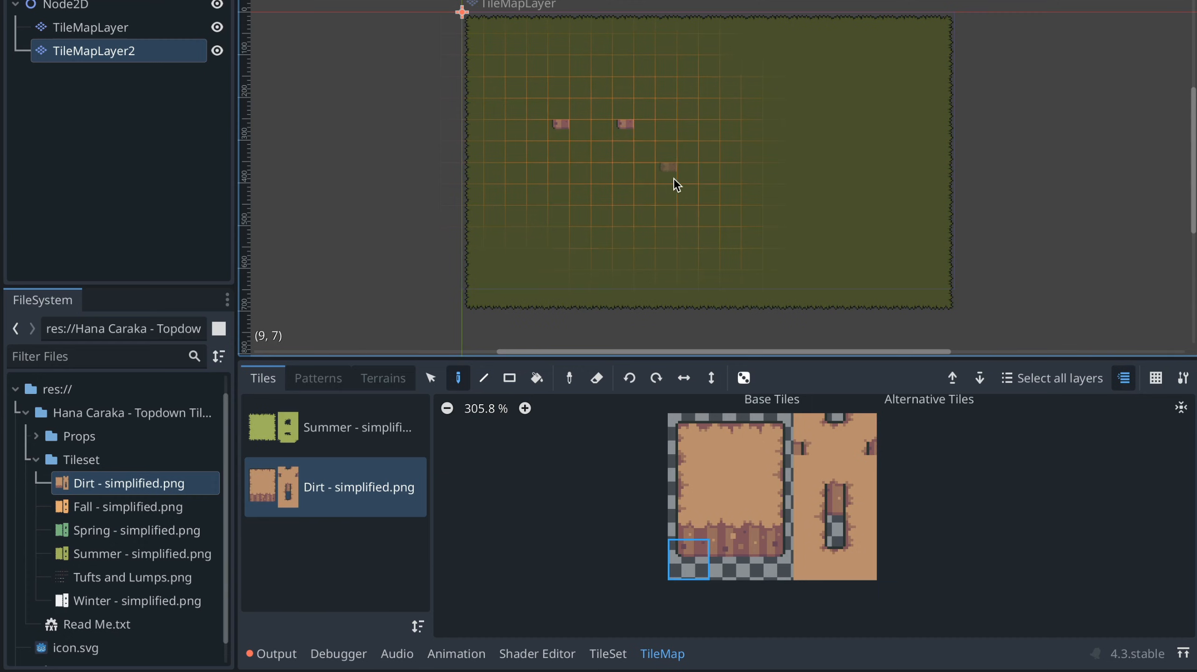
click(754, 224)
click(769, 149)
click(723, 77)
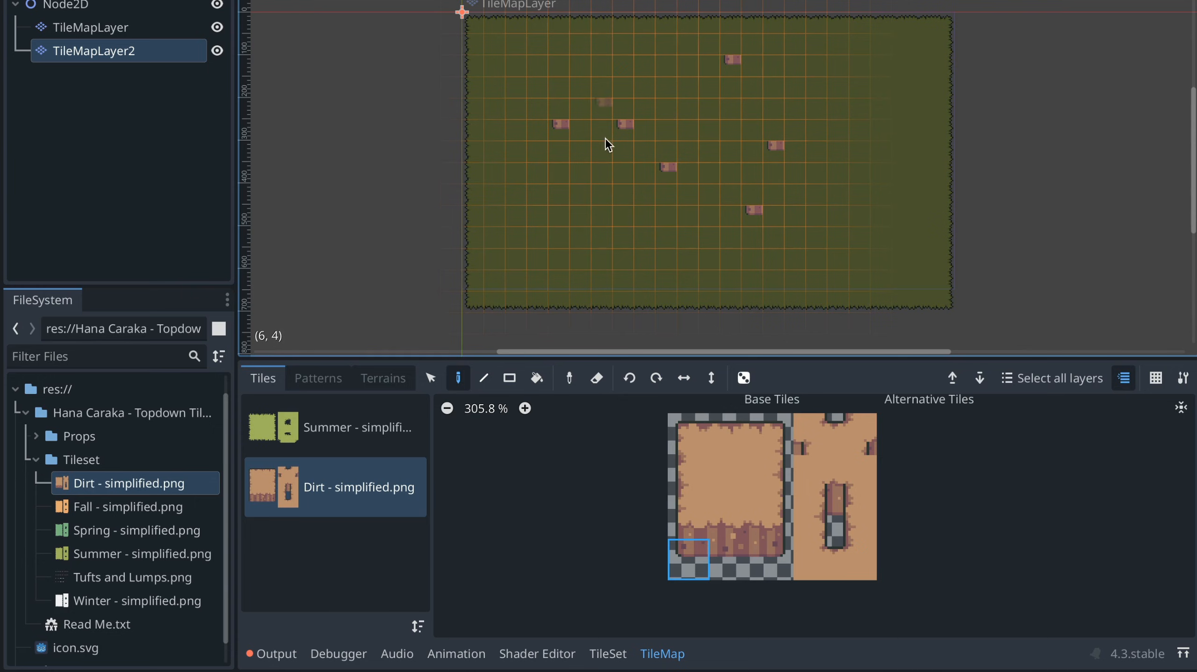
click(139, 28)
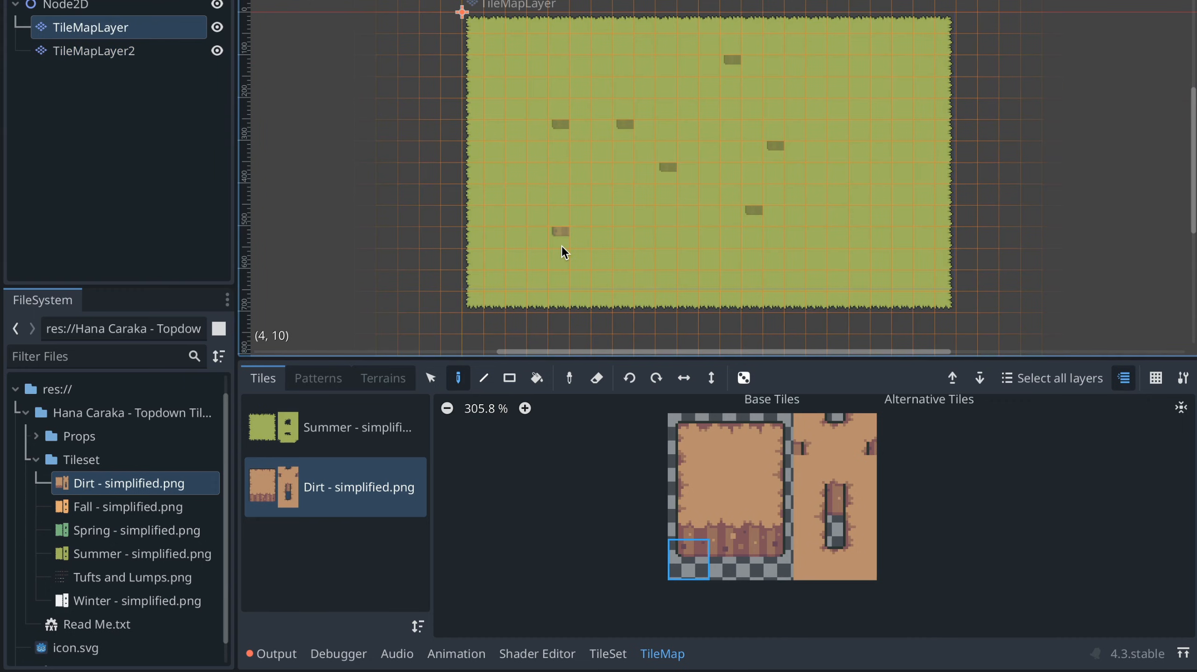
click(74, 53)
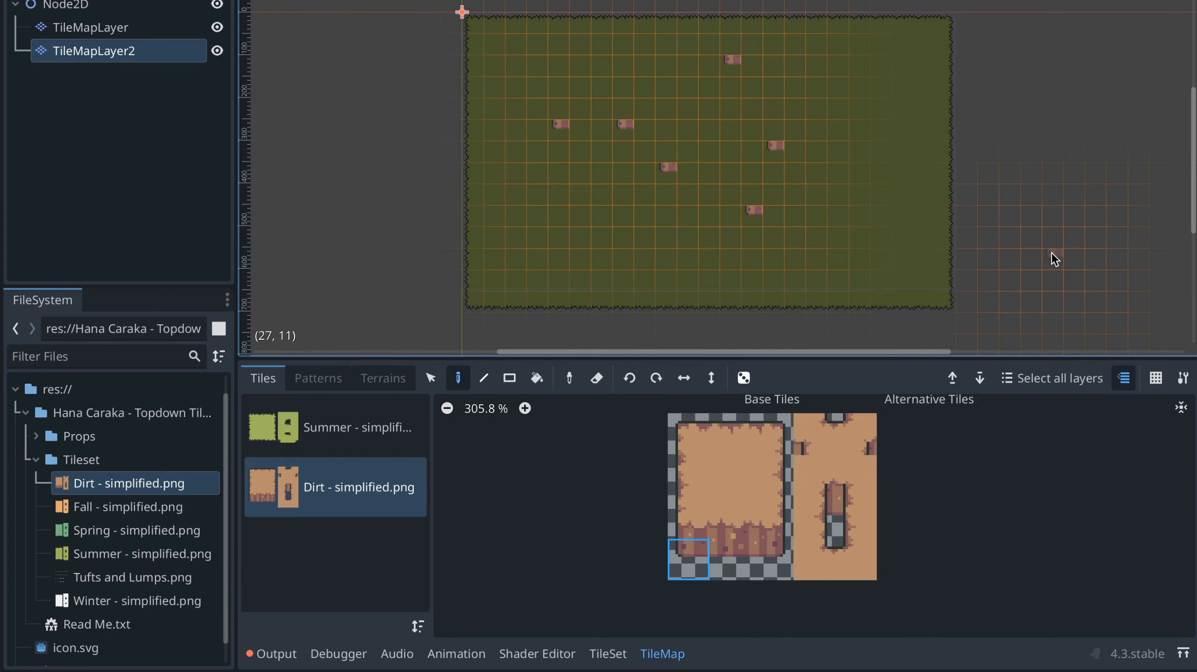
- Undo the six scattered dirt tiles on TileMapLayer2
key(ctrl+z)
key(ctrl+z)
key(ctrl+z)
key(ctrl+z)
key(ctrl+z)
key(ctrl+z)
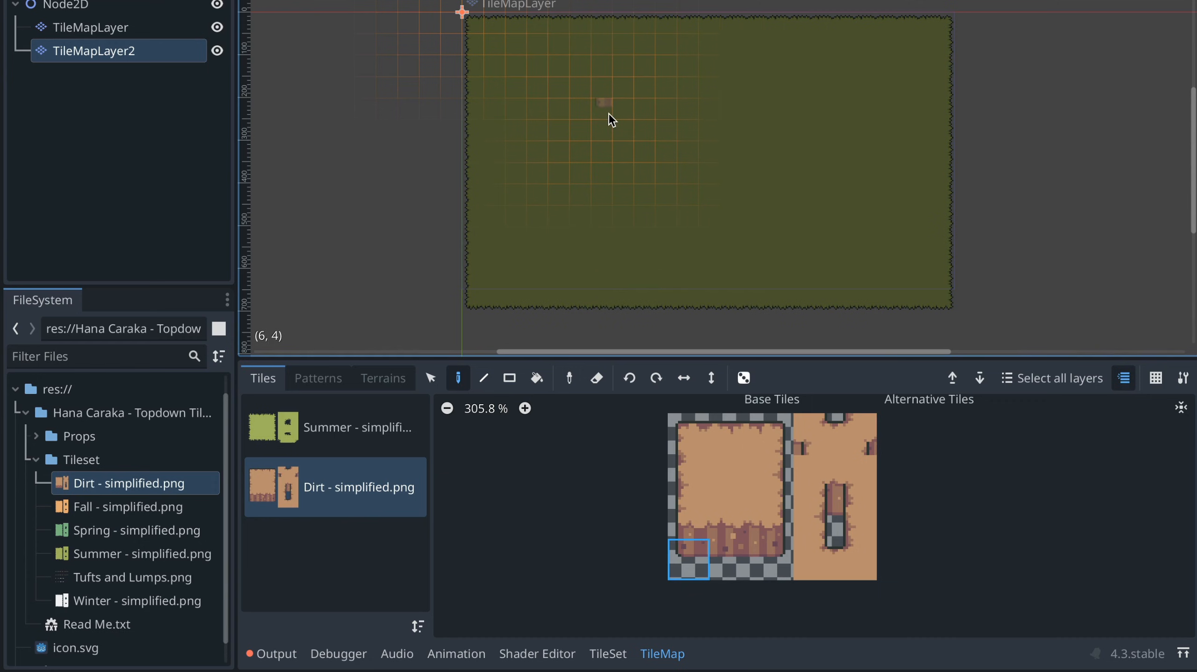
- Paint the dirt platform's three bottom-row tiles side by side in the upper part of the map on TileMapLayer2
click(731, 559)
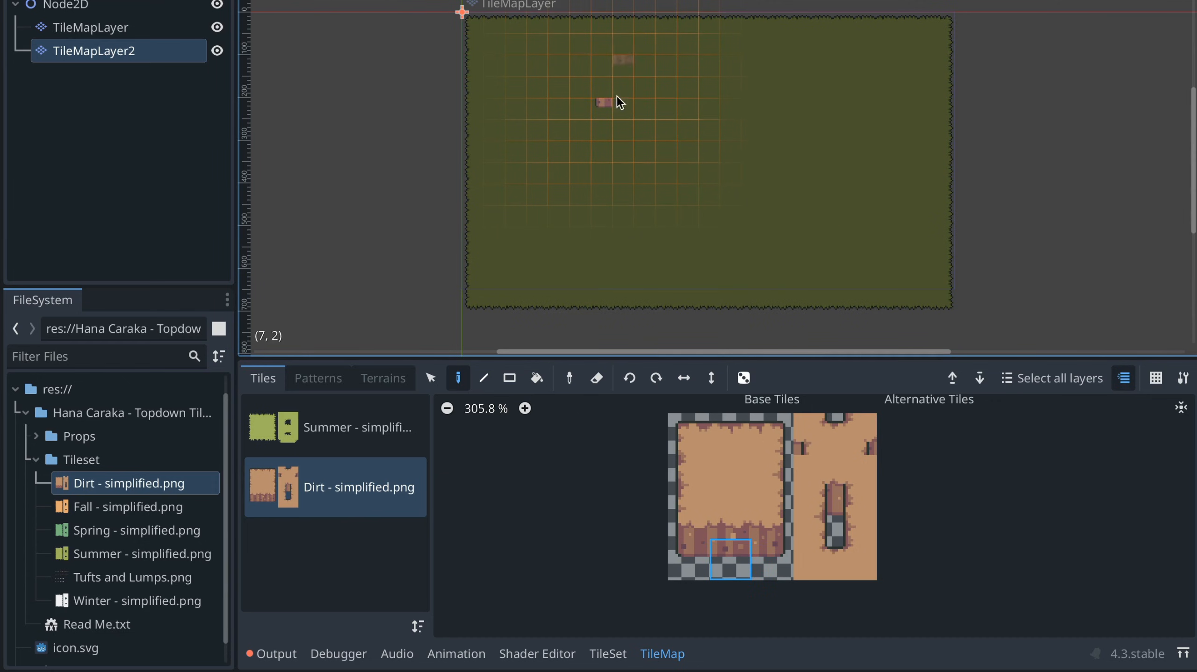
drag(611, 102, 624, 103)
click(771, 560)
click(645, 102)
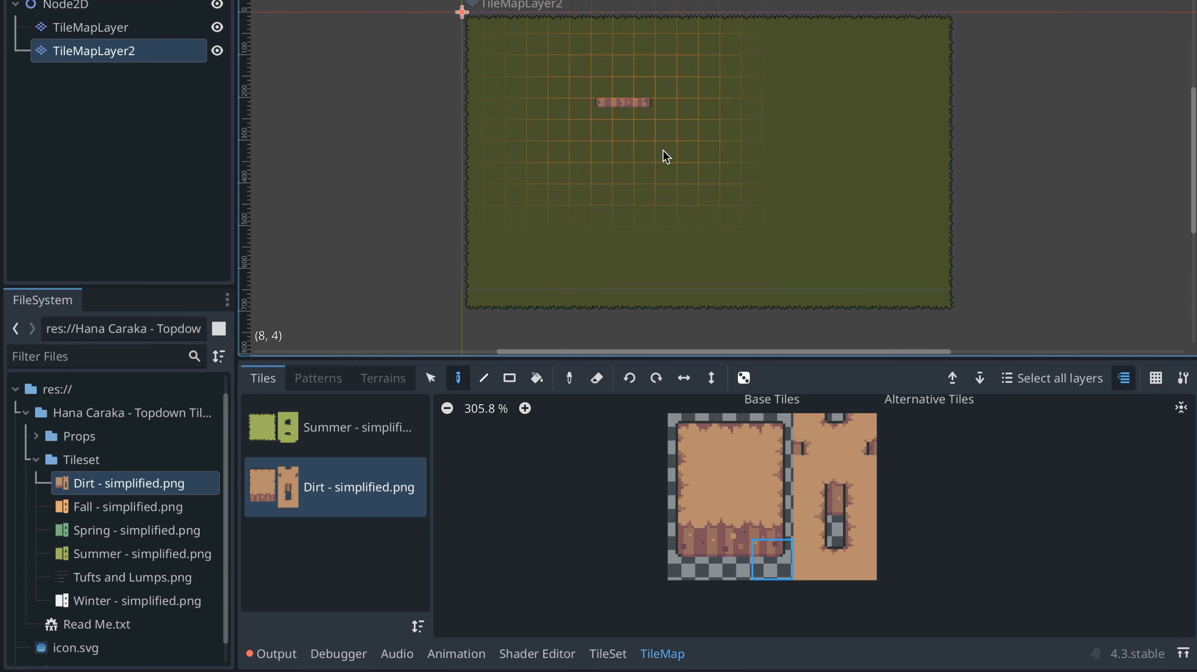
- Select the whole 3-by-4 dirt platform block and stamp it at three spots on TileMapLayer2
drag(681, 567, 771, 427)
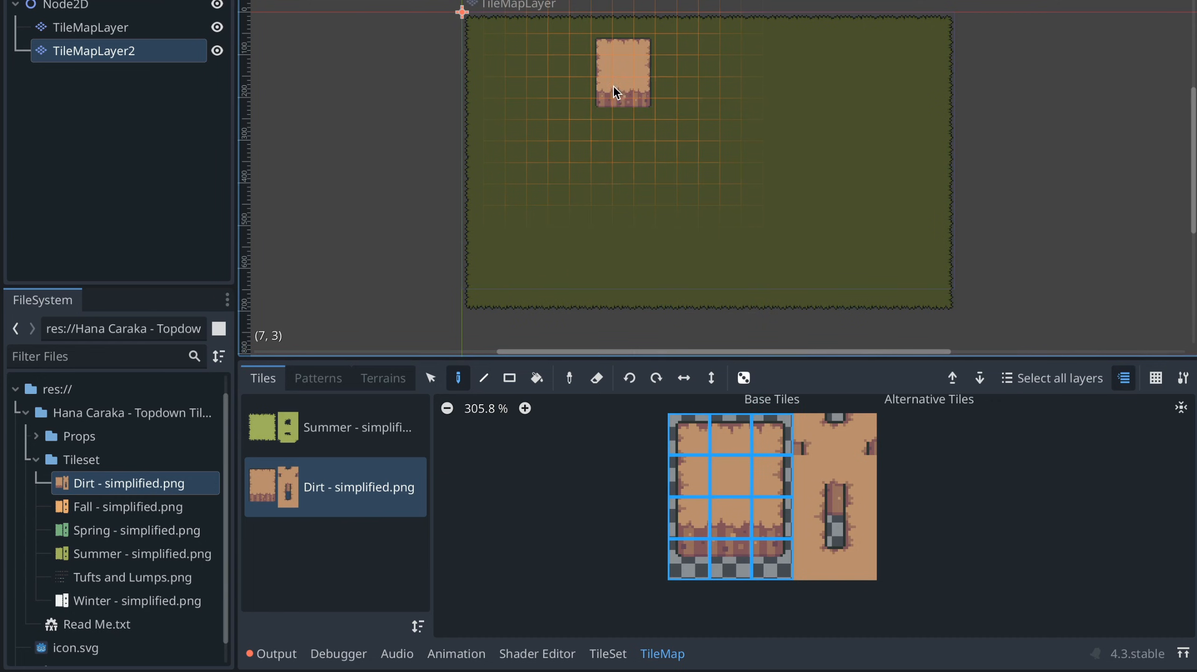
click(629, 107)
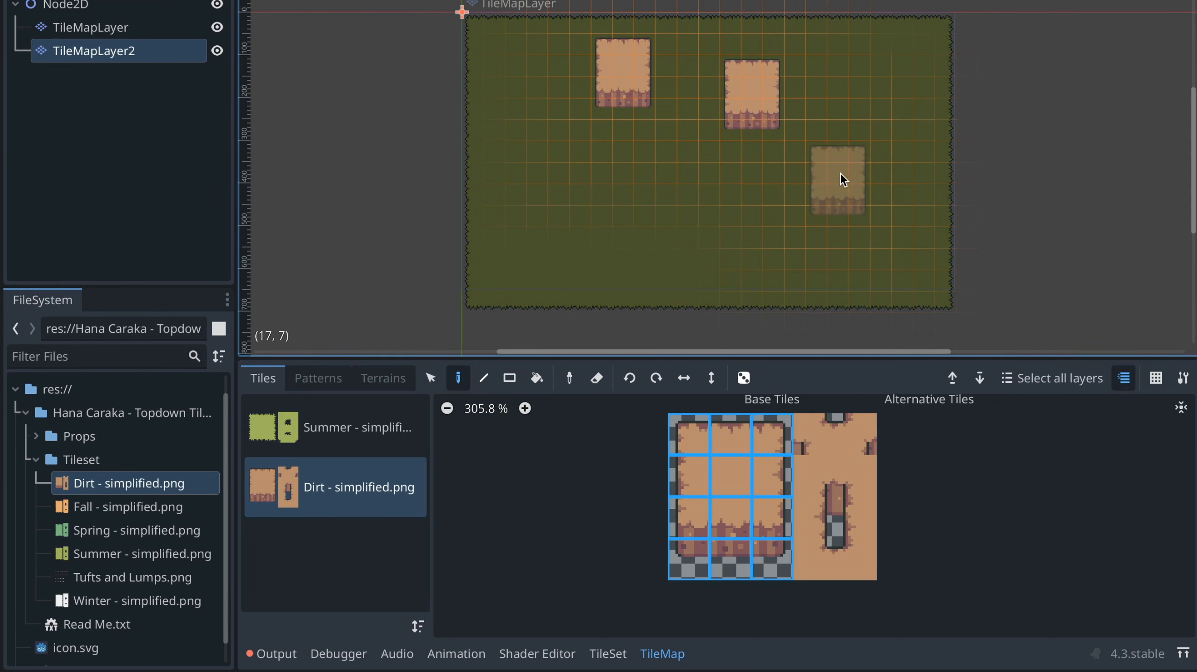
click(854, 172)
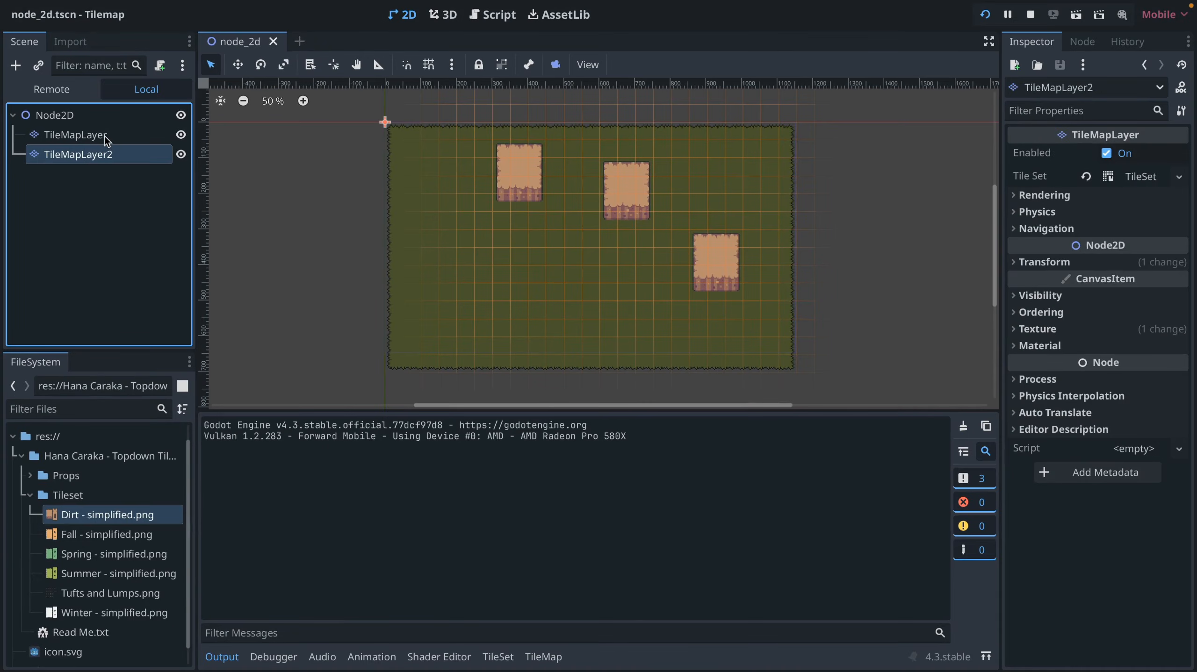
- Line the inside of the map border on TileMapLayer2 with inward-facing dirt edge tiles, using the two-row cliff face along the upper side
click(108, 160)
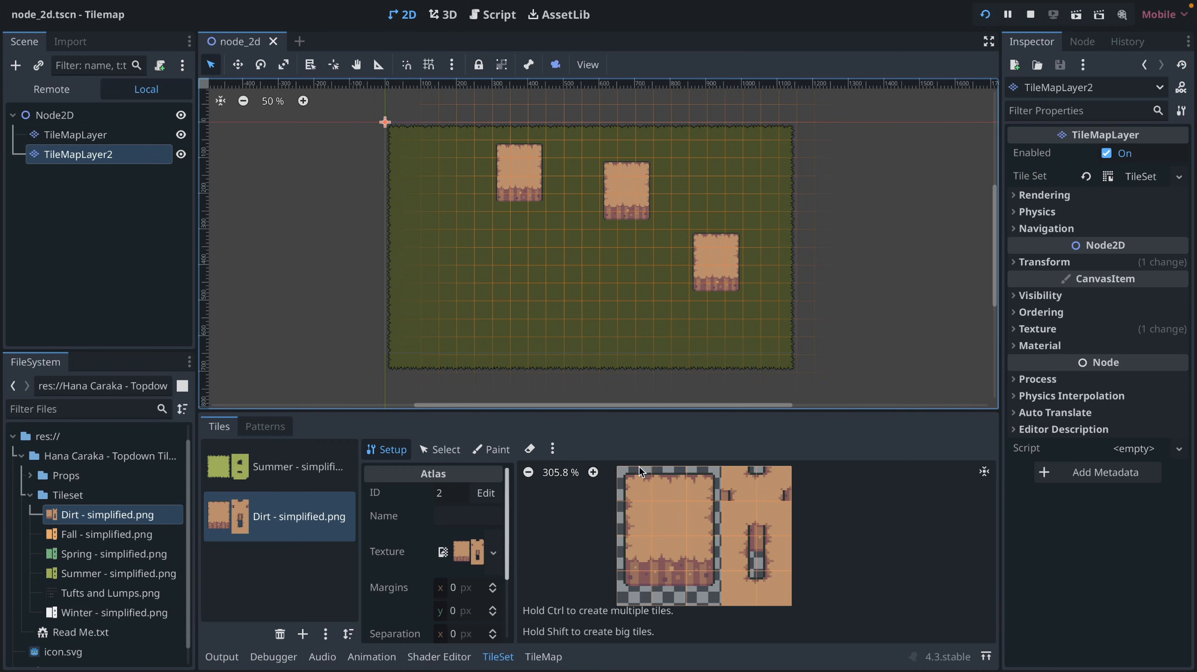
click(543, 657)
click(643, 508)
click(403, 427)
mouse_move(411, 149)
mouse_down()
mouse_move(411, 344)
mouse_move(768, 363)
mouse_move(770, 149)
mouse_up()
click(608, 475)
click(574, 509)
drag(608, 543, 609, 578)
drag(753, 142, 429, 142)
- Surround the edge tiles with the plain centre dirt tile to cover the outer rim on all four sides
click(609, 509)
mouse_move(393, 346)
mouse_down()
mouse_move(395, 116)
mouse_move(806, 114)
mouse_up()
drag(806, 131, 805, 382)
drag(788, 381, 394, 382)
drag(787, 131, 791, 370)
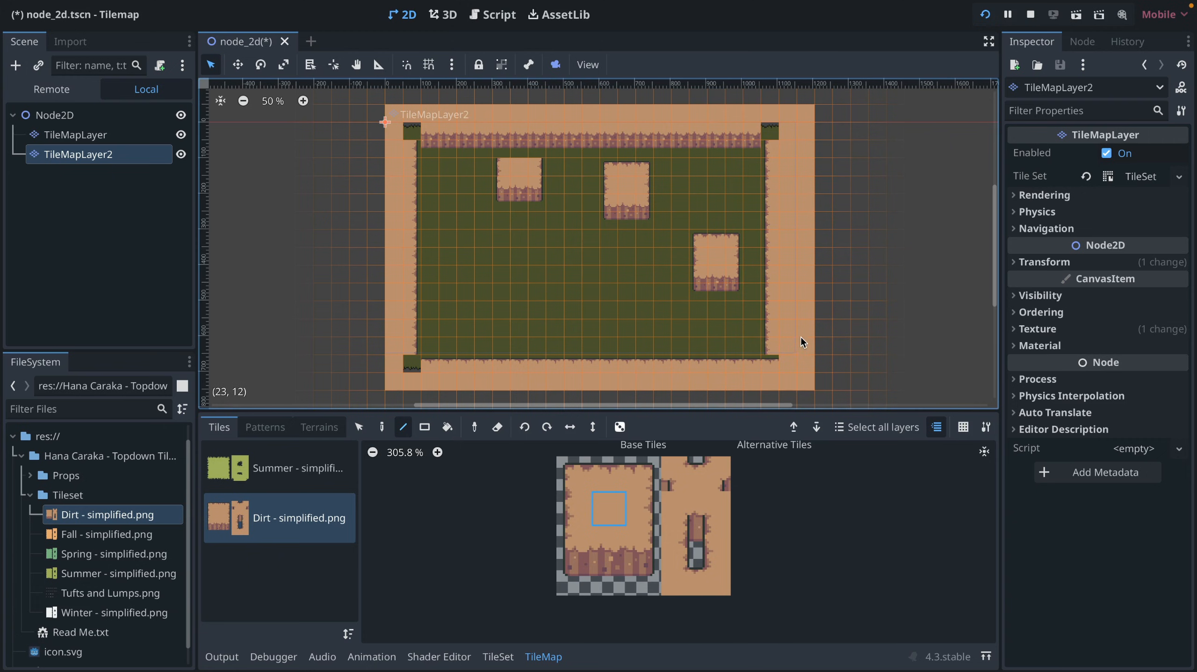
- Fill the border's two lower corner gaps with the matching inner-corner dirt tiles
scroll(800, 336, up, 1)
scroll(813, 347, down, 3)
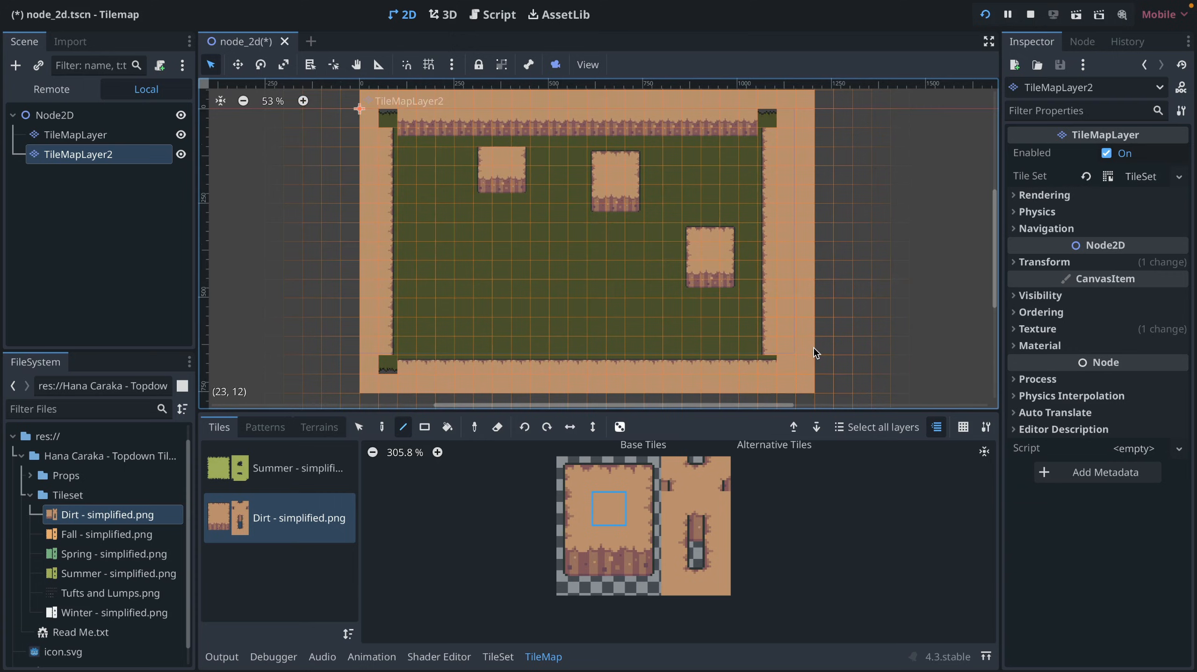
scroll(813, 348, up, 2)
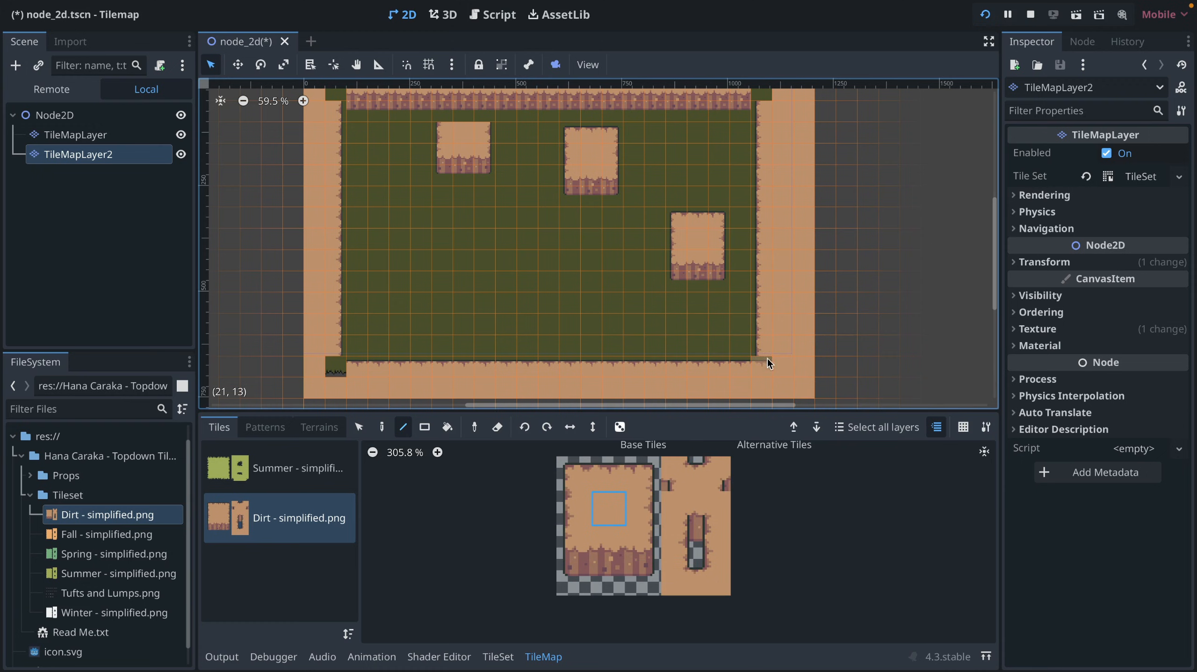
click(712, 579)
click(668, 573)
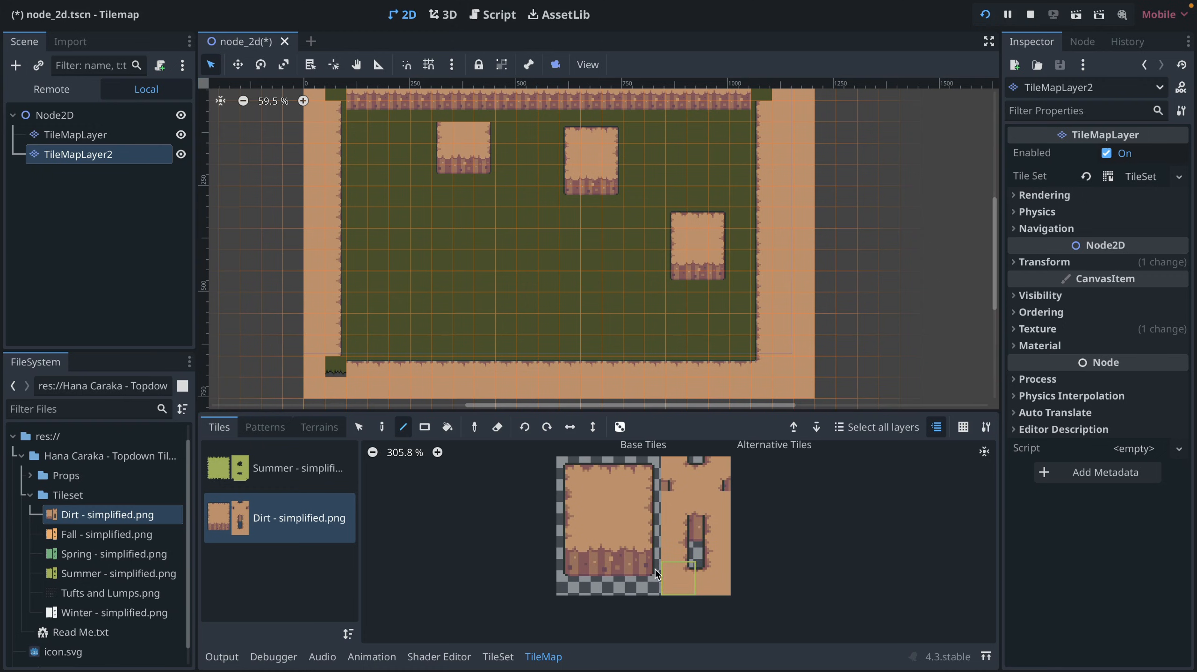
scroll(432, 264, up, 2)
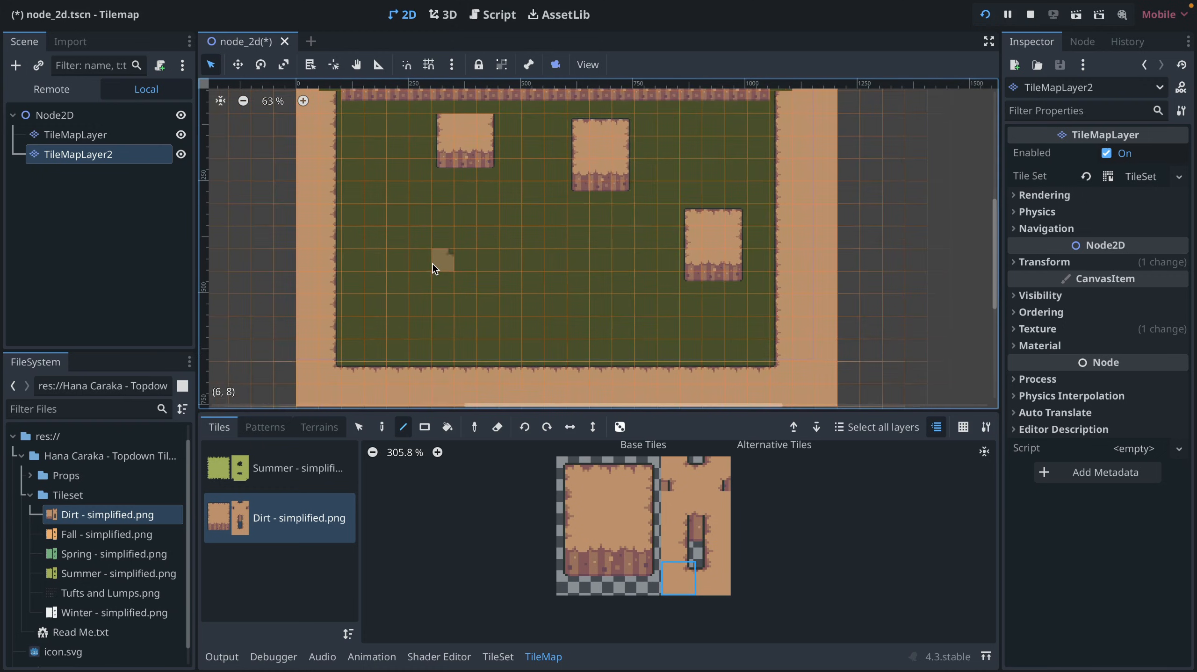
scroll(433, 264, down, 1)
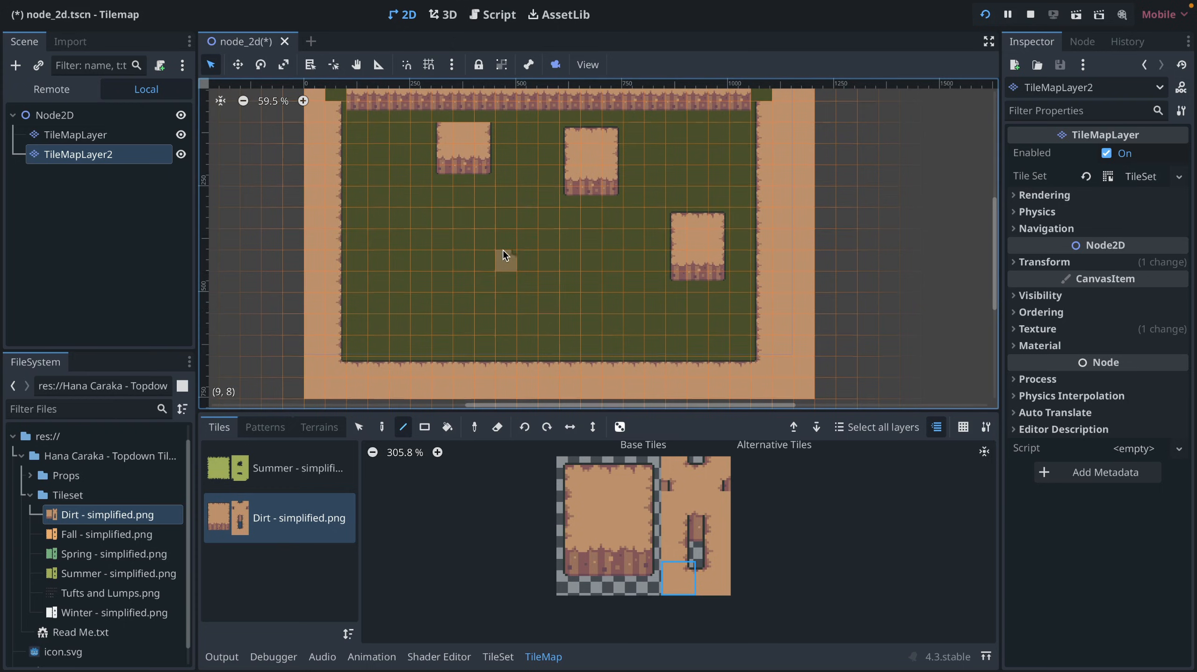
- Fill the border's two upper corner gaps with the matching inner-corner and cliff tiles
scroll(503, 255, up, 5)
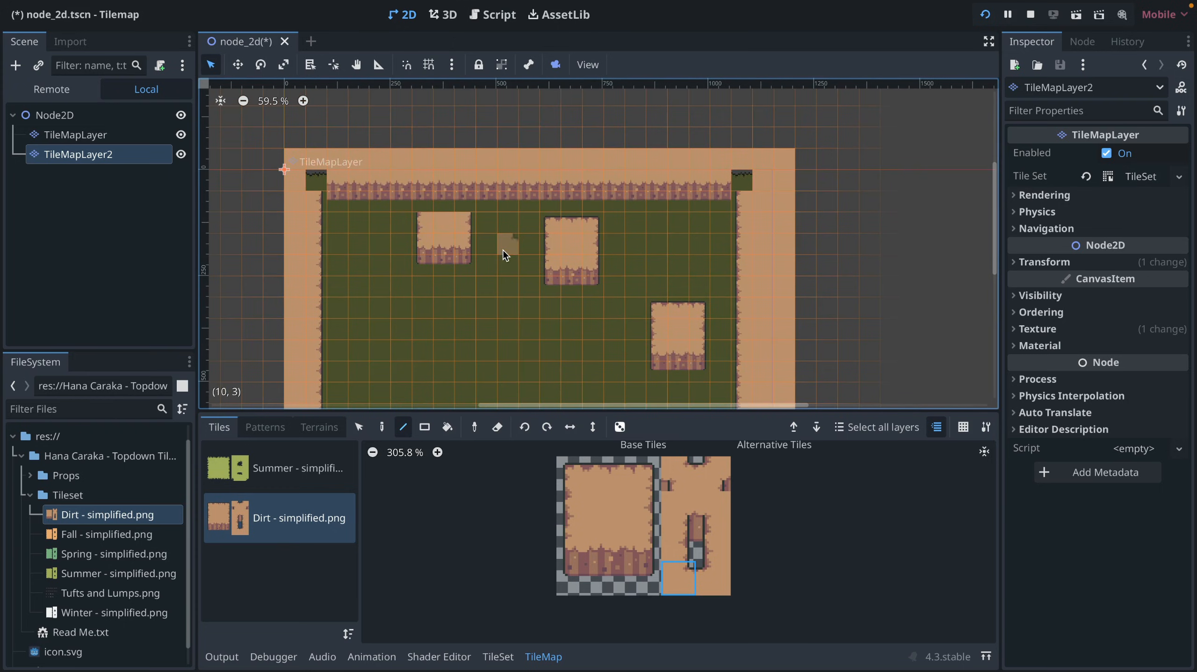
click(714, 510)
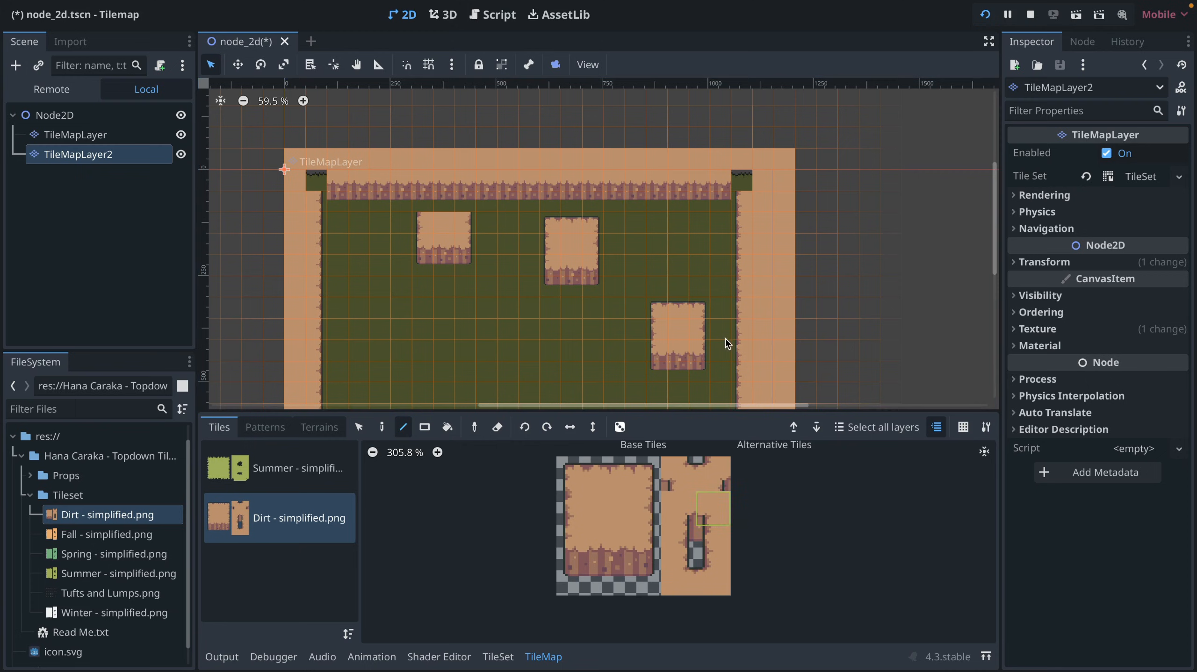
click(741, 181)
click(713, 543)
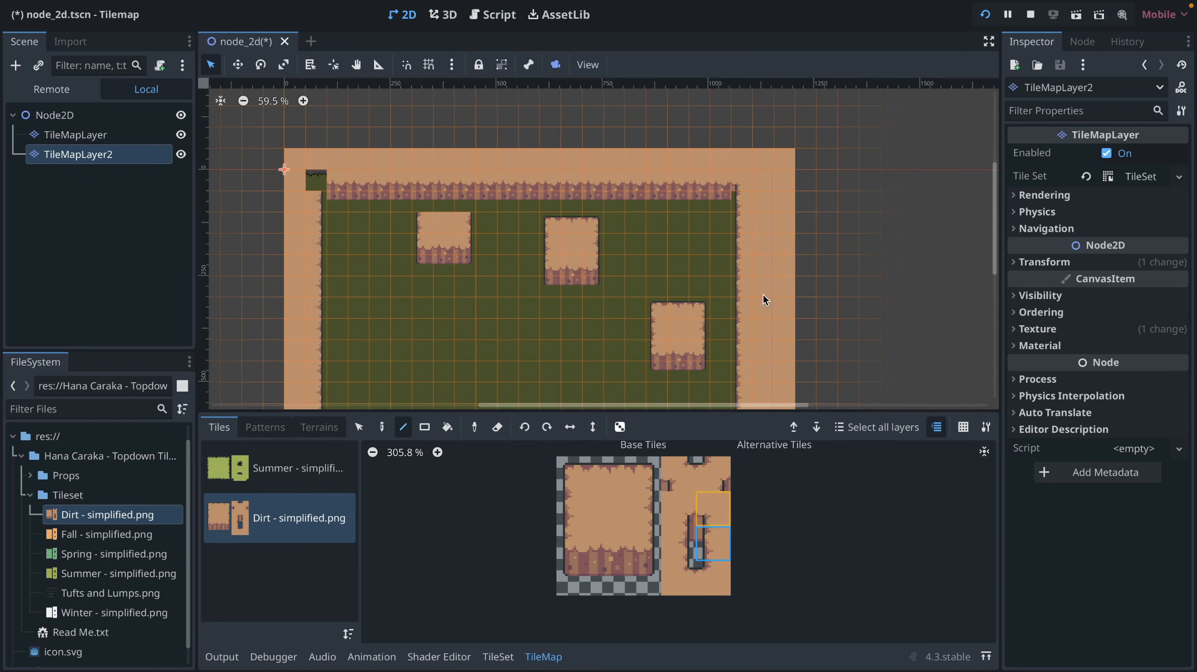
click(737, 197)
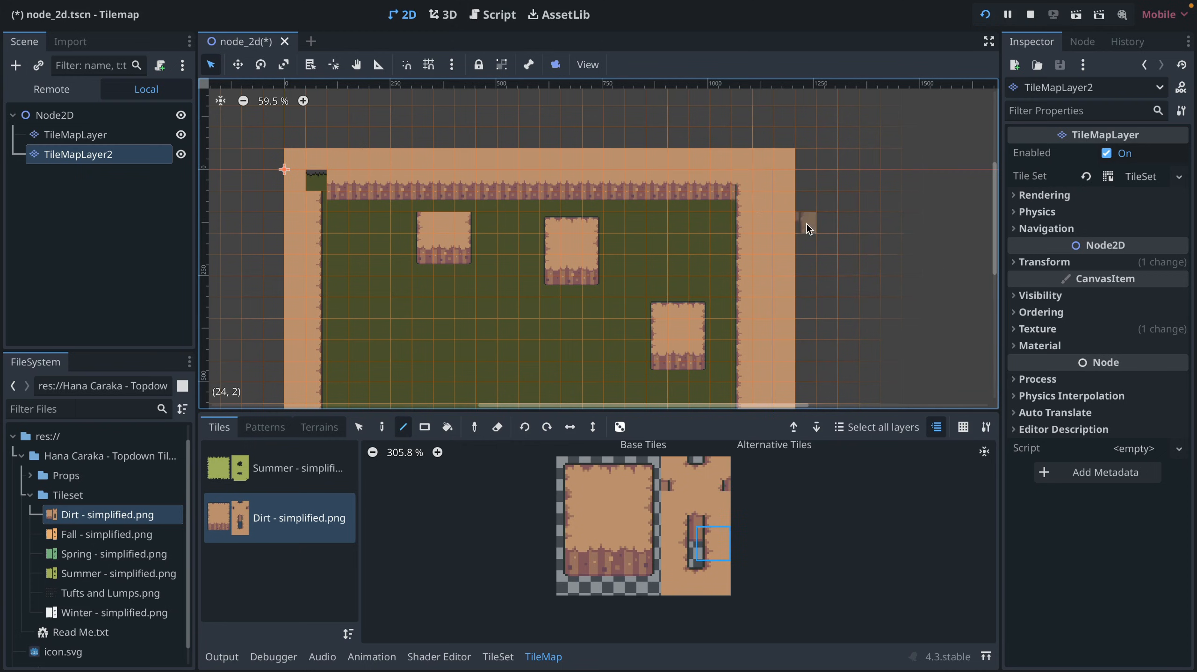
click(675, 520)
click(678, 542)
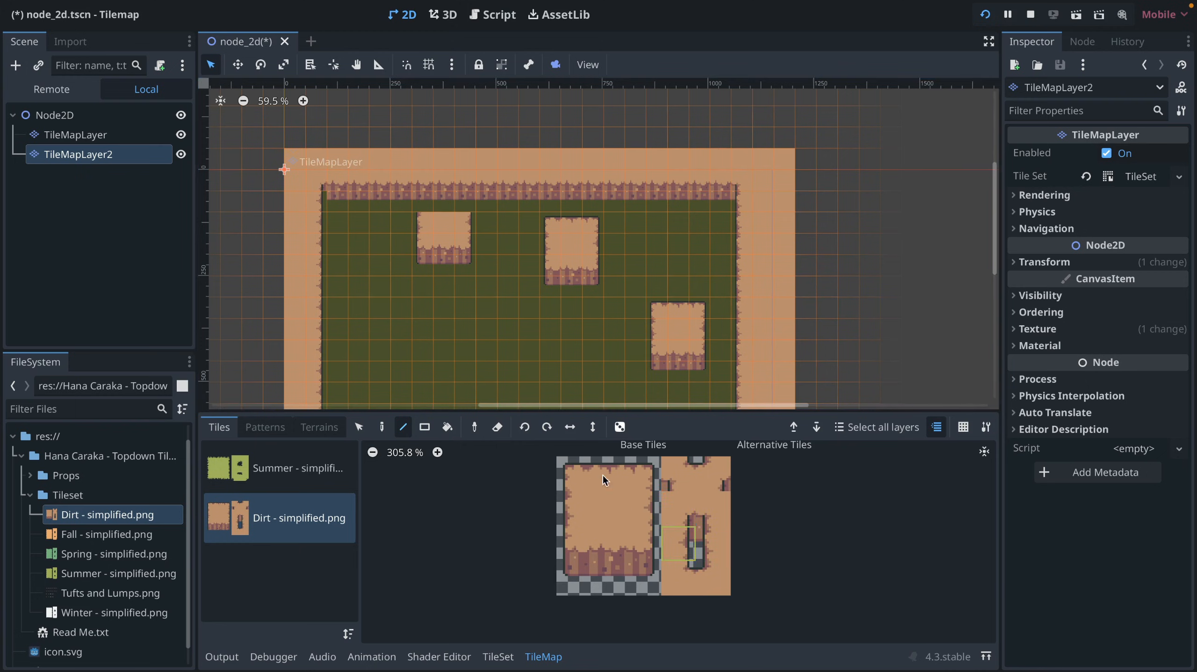
- Widen the leftmost dirt platform by placing the left two columns of the four-row dirt platform tiles, including its cliff face
click(316, 196)
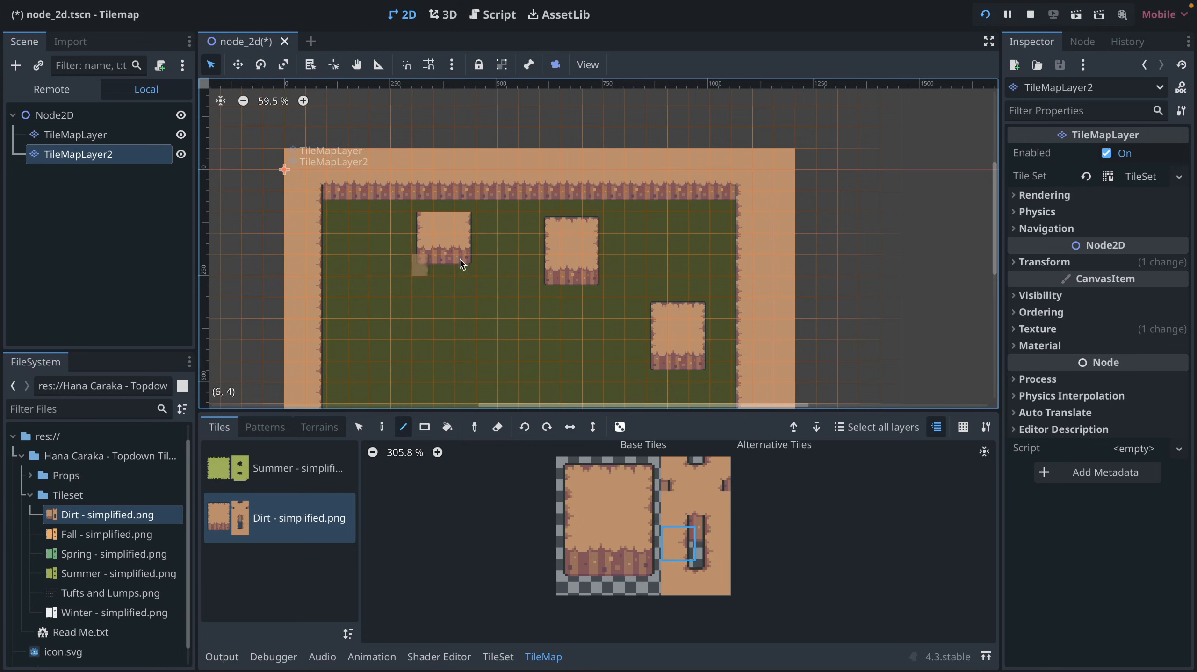
drag(645, 578, 576, 564)
click(441, 249)
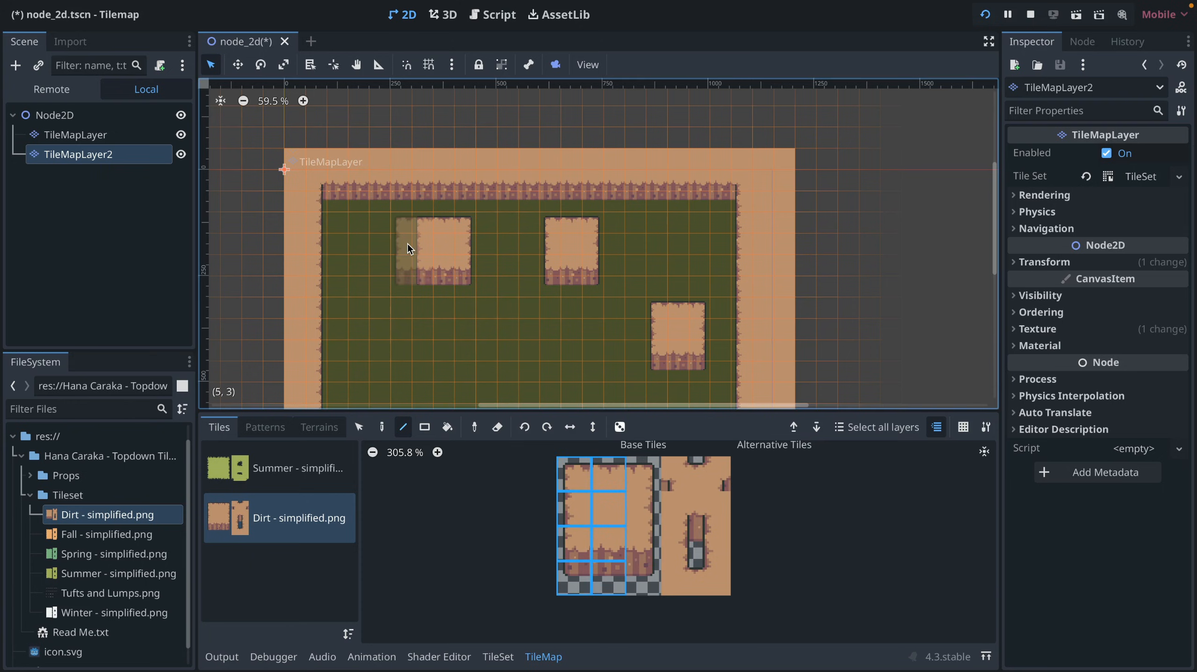
scroll(582, 329, down, 1)
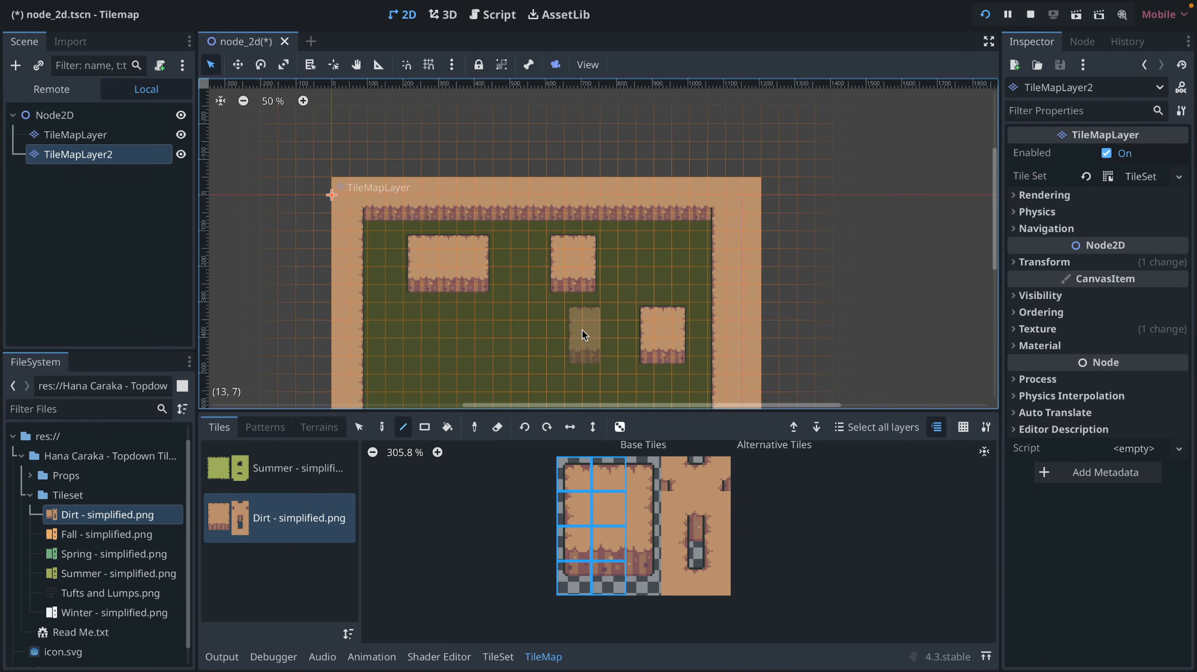
- Run the current scene to preview the finished grass and dirt tilemap
mouse_move(592, 338)
right_down()
mouse_move(617, 255)
mouse_move(614, 307)
right_up()
scroll(662, 311, down, 3)
scroll(661, 311, left, 1)
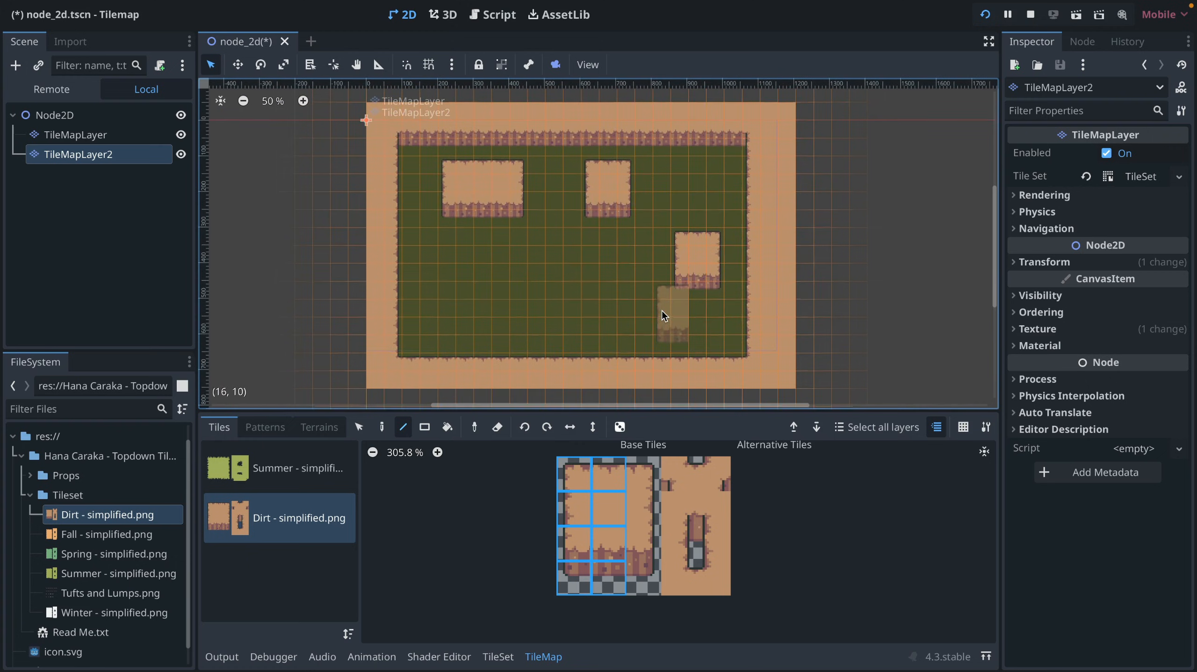
click(1077, 17)
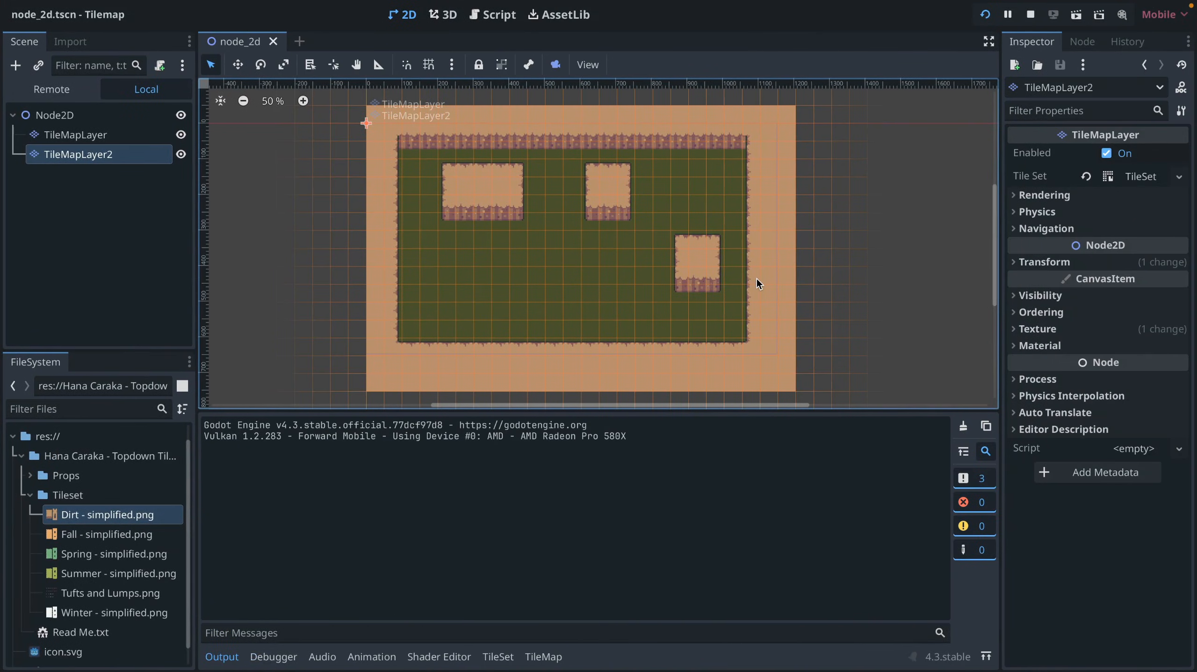
- Duplicate TileMapLayer2 and erase all the copied dirt tiles from the duplicate with a rectangular erase
click(106, 137)
click(107, 155)
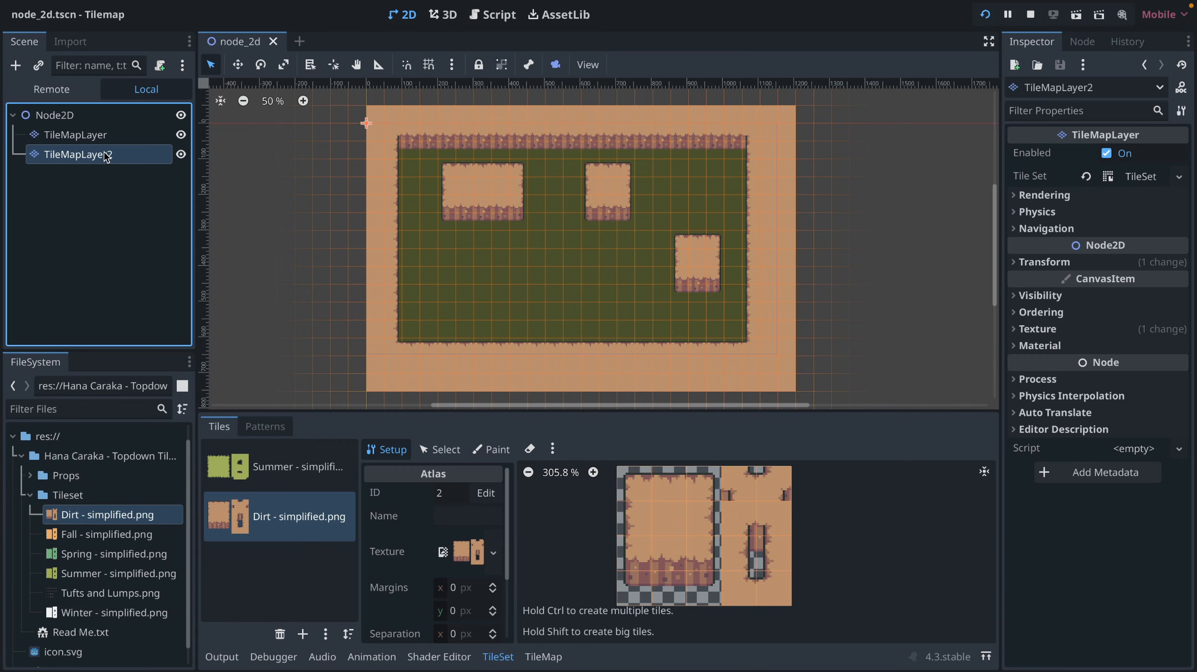
key(ctrl+d)
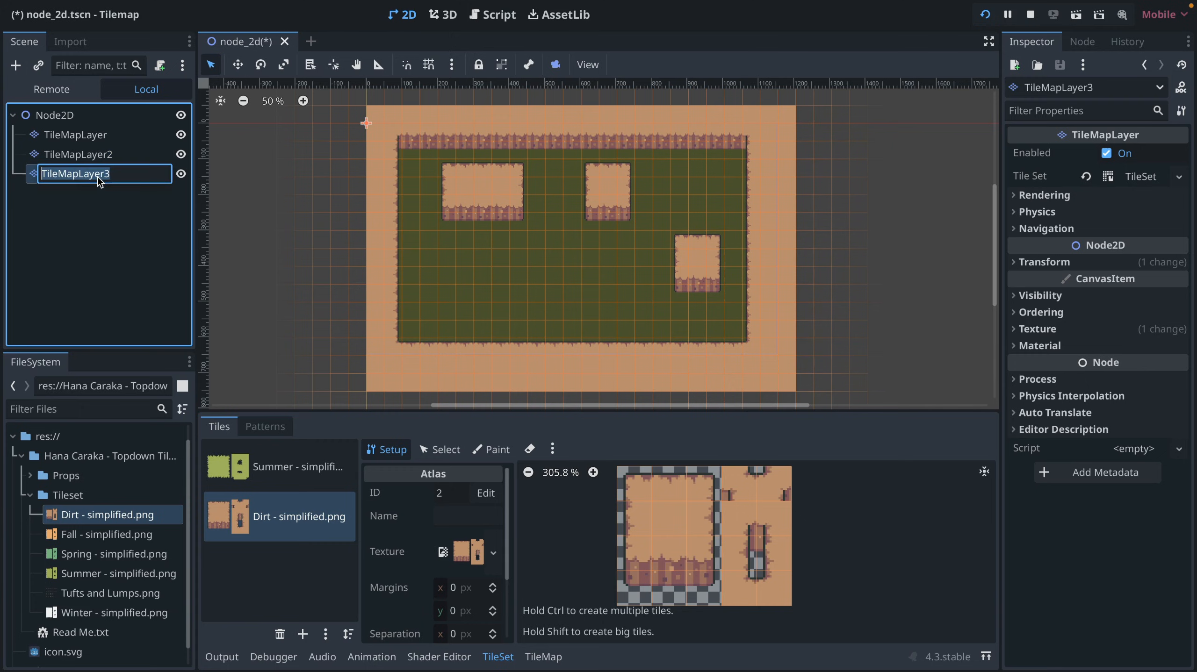
click(543, 657)
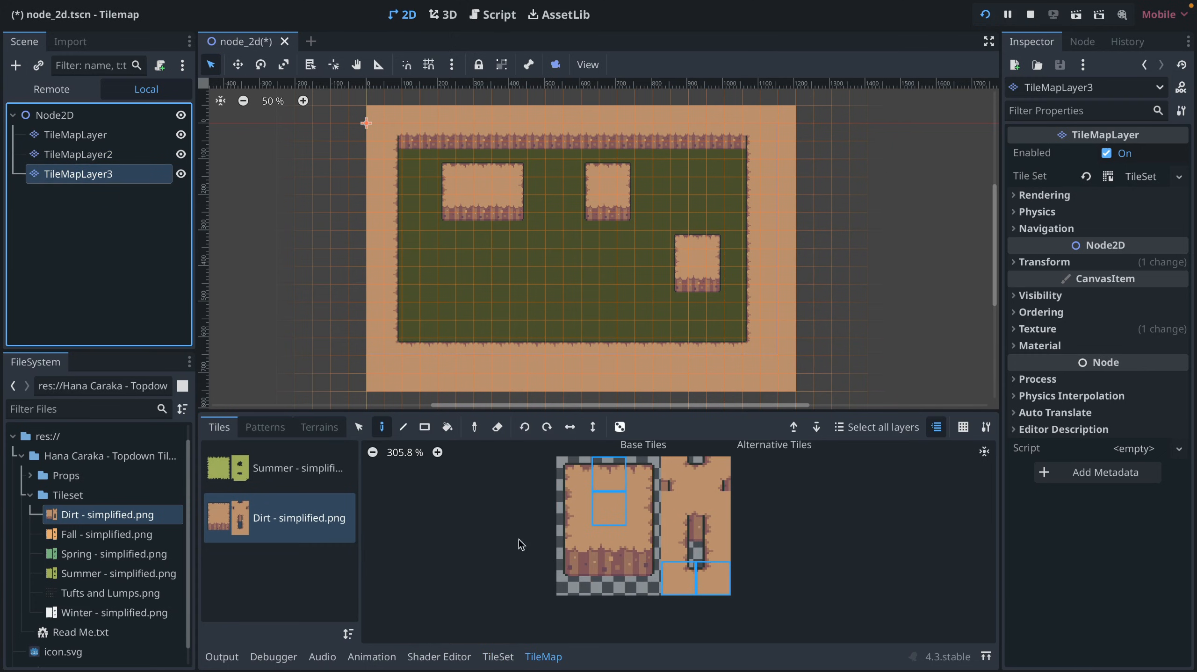
click(424, 427)
click(497, 427)
mouse_move(385, 134)
mouse_down()
mouse_move(792, 379)
mouse_move(778, 384)
mouse_up()
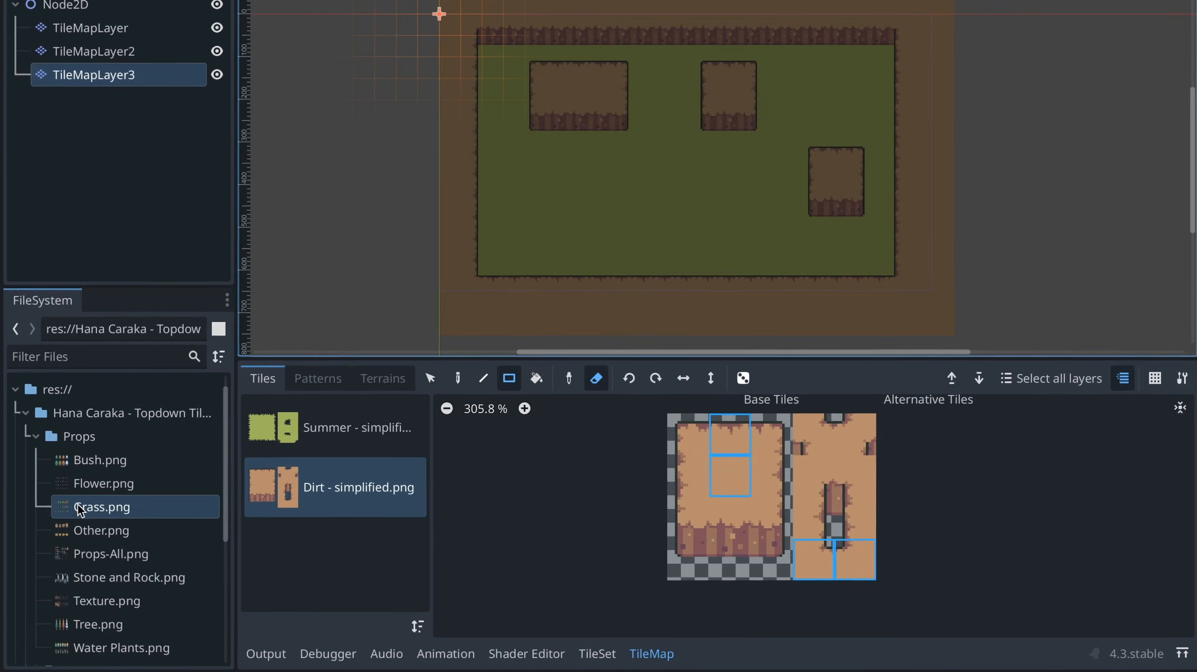
- Add Grass.png from the Props folder to the TileSet as an atlas with automatically created tiles
click(598, 654)
drag(113, 509, 318, 536)
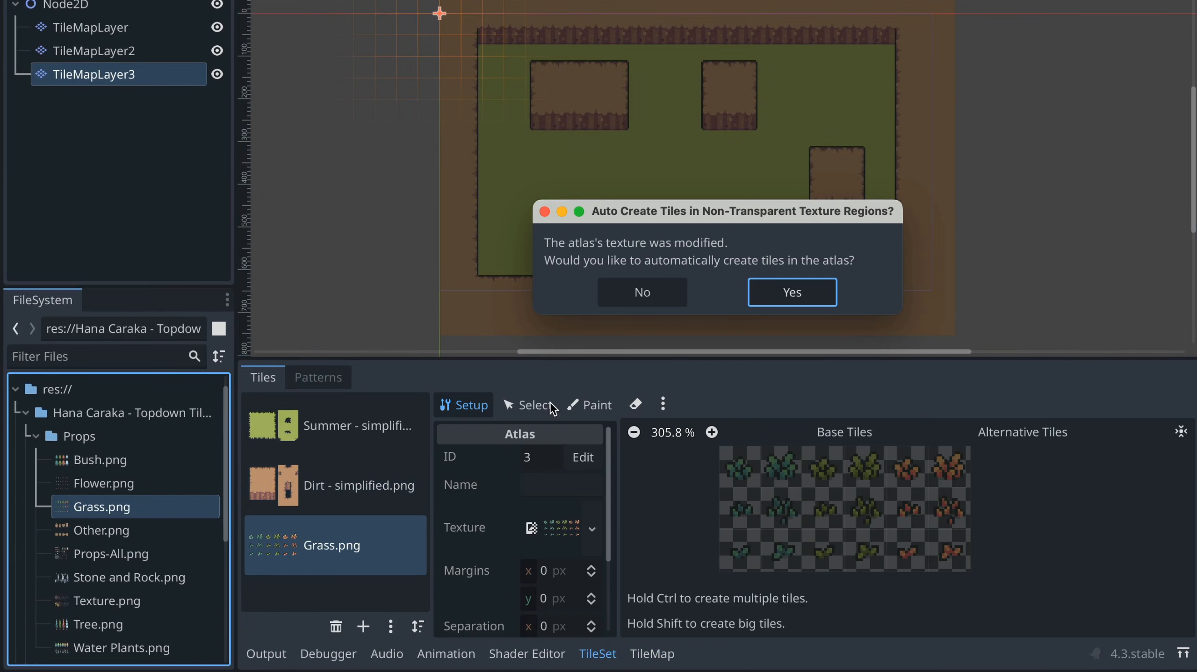
click(780, 294)
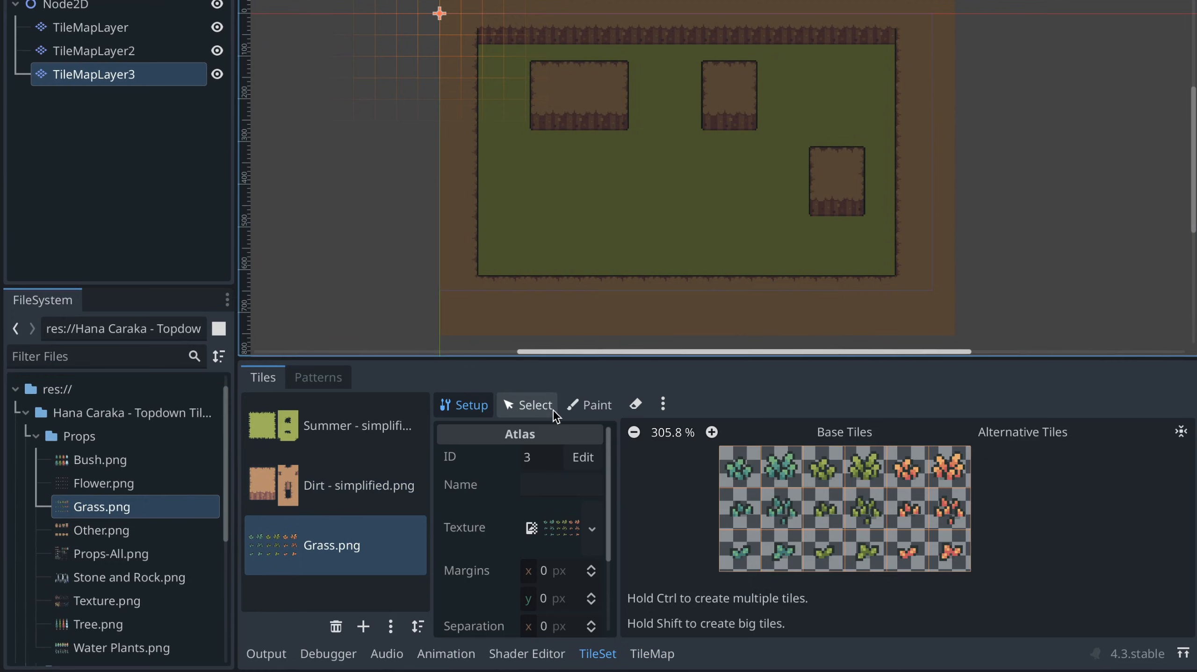
- Place three separate green grass tufts below the wide platform on TileMapLayer3, undoing a trial freehand stroke of more tufts
click(652, 654)
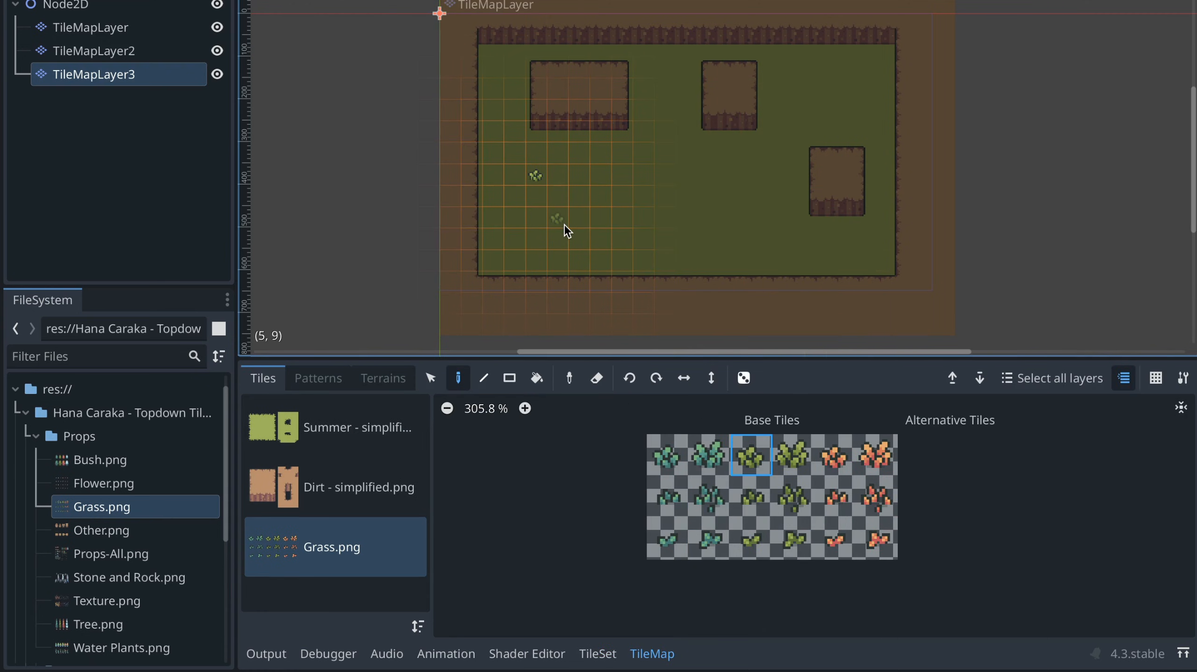
click(560, 222)
click(624, 172)
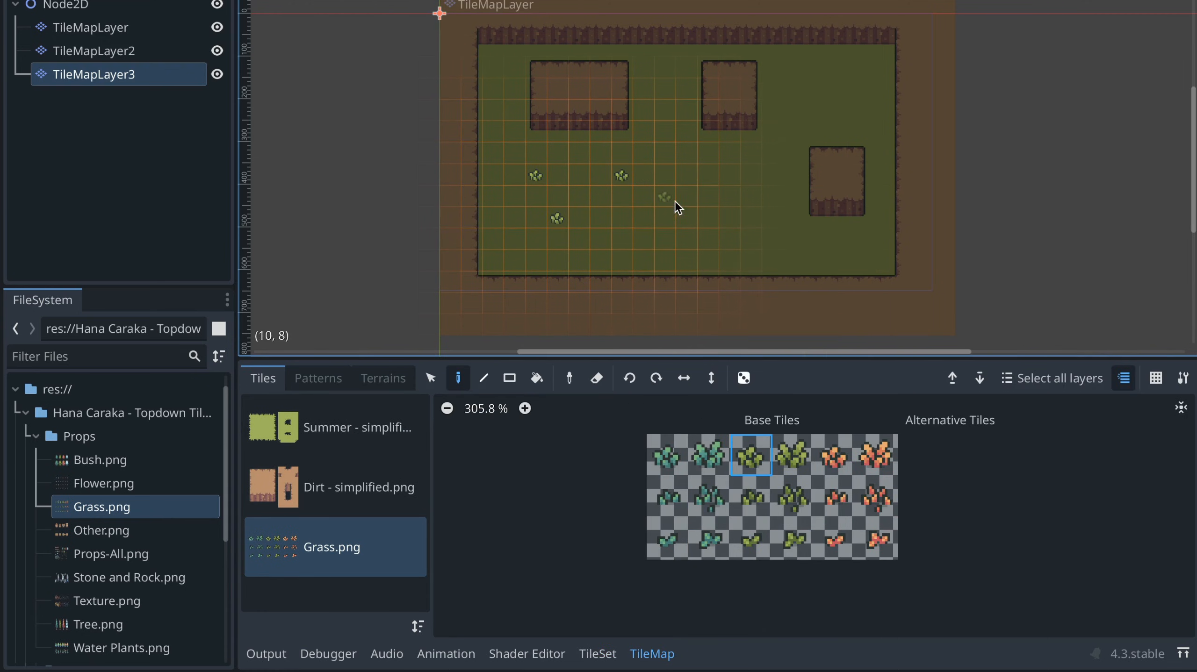
mouse_move(674, 201)
mouse_down()
mouse_move(687, 173)
mouse_move(659, 217)
mouse_move(603, 199)
mouse_up()
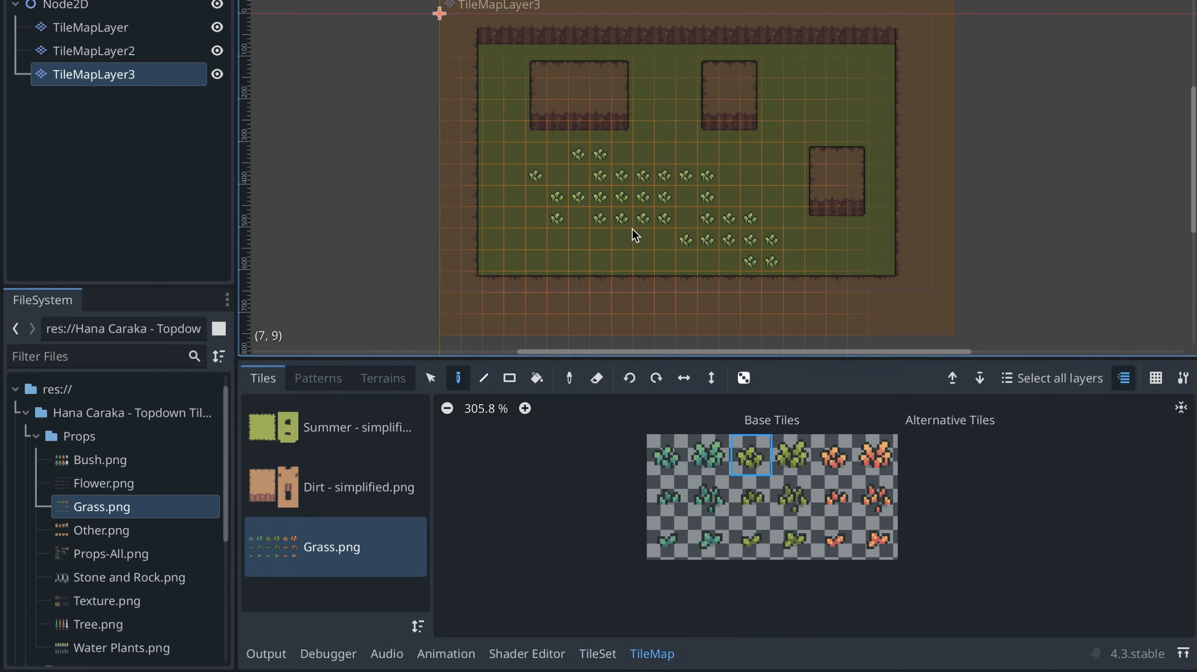
key(ctrl+z)
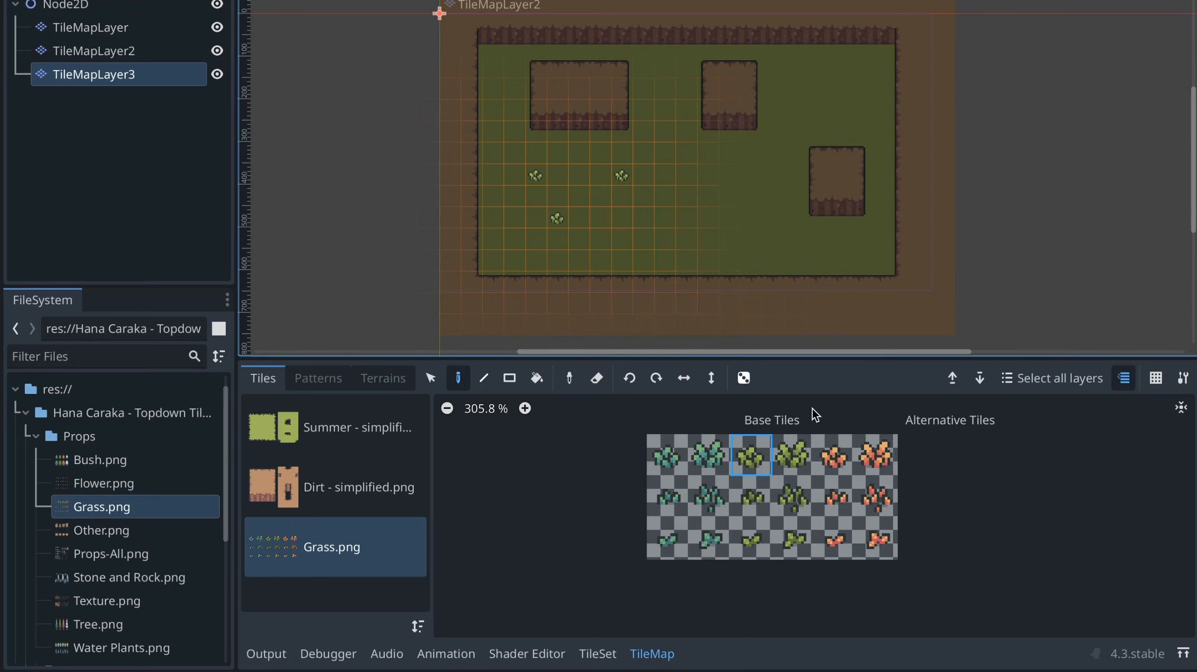
- Enable random tile placement with a scattering of 2 and scatter green grass tufts across the lawn around the platforms
click(744, 379)
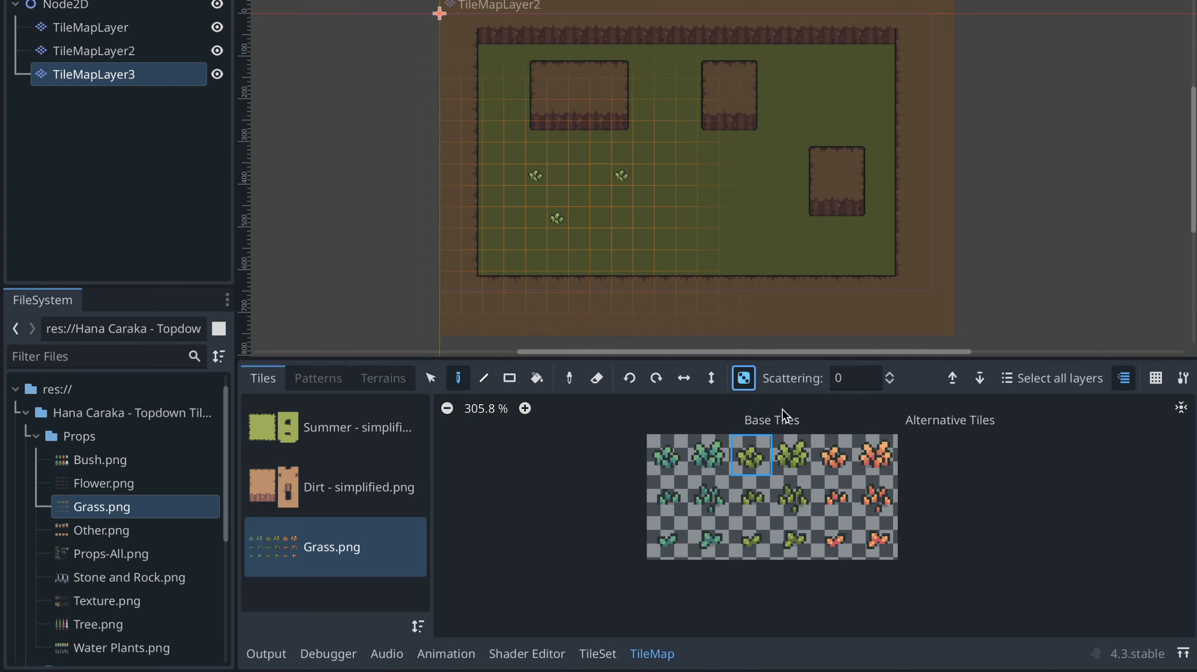
click(841, 380)
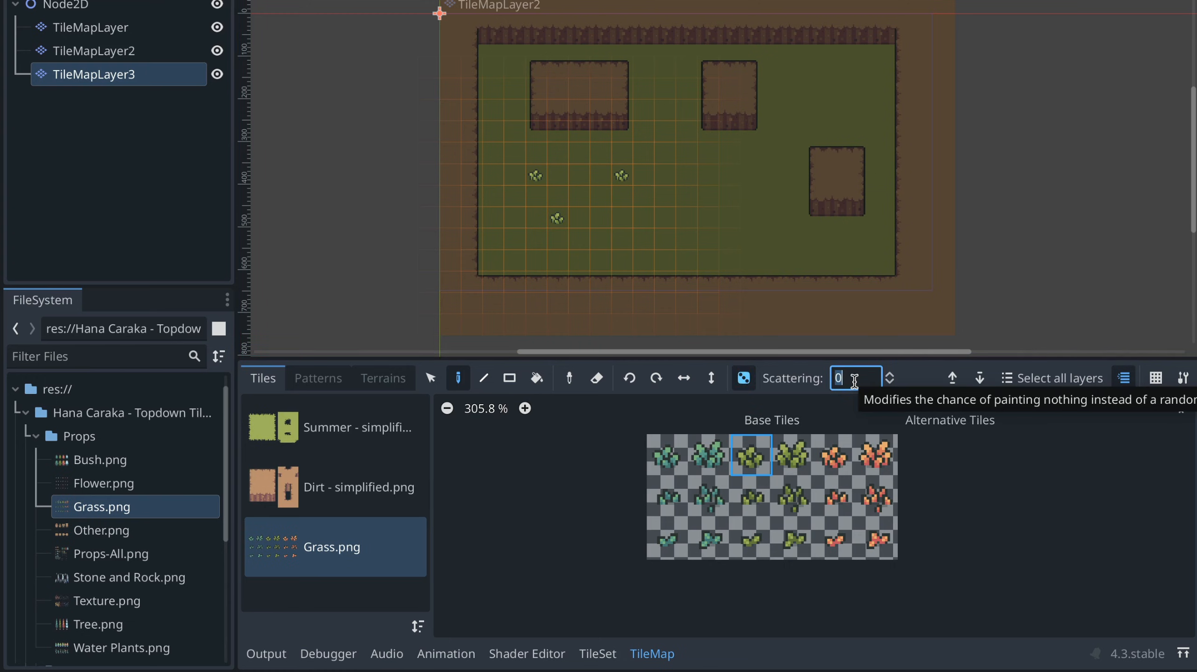
text(2)
mouse_move(514, 241)
mouse_down()
mouse_move(582, 196)
mouse_move(684, 243)
mouse_move(734, 211)
mouse_move(678, 168)
mouse_move(670, 112)
mouse_move(750, 64)
mouse_move(864, 73)
mouse_move(804, 115)
mouse_move(777, 154)
mouse_move(766, 226)
mouse_move(828, 266)
mouse_move(855, 101)
mouse_move(844, 72)
mouse_move(779, 91)
mouse_up()
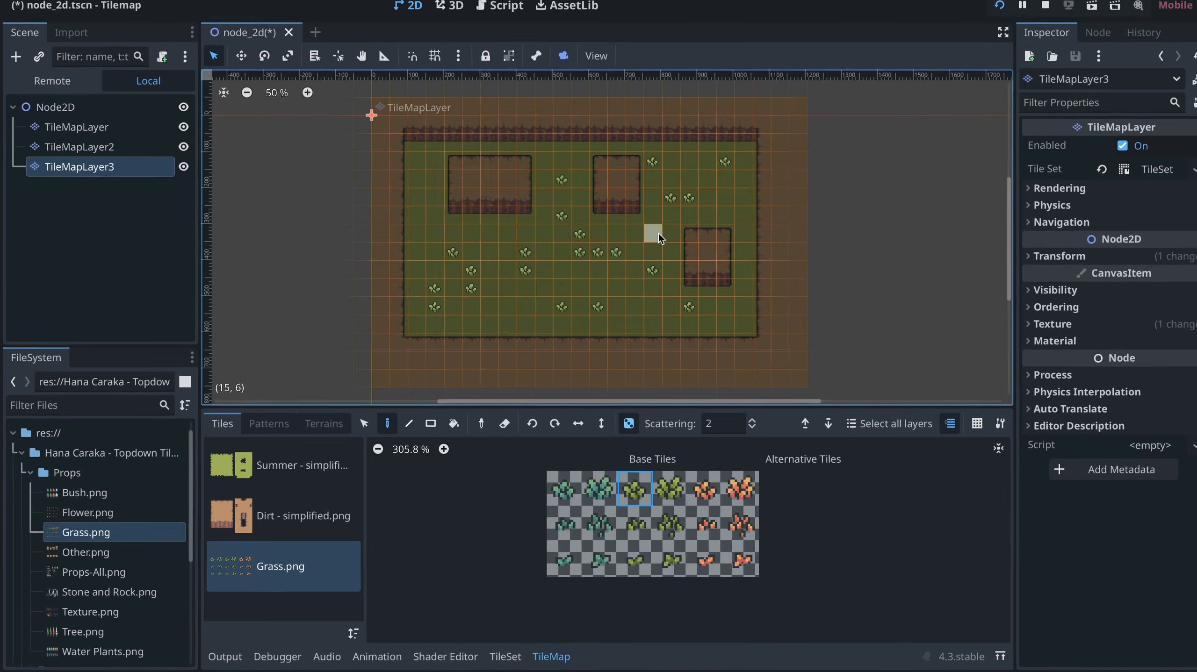
click(101, 4)
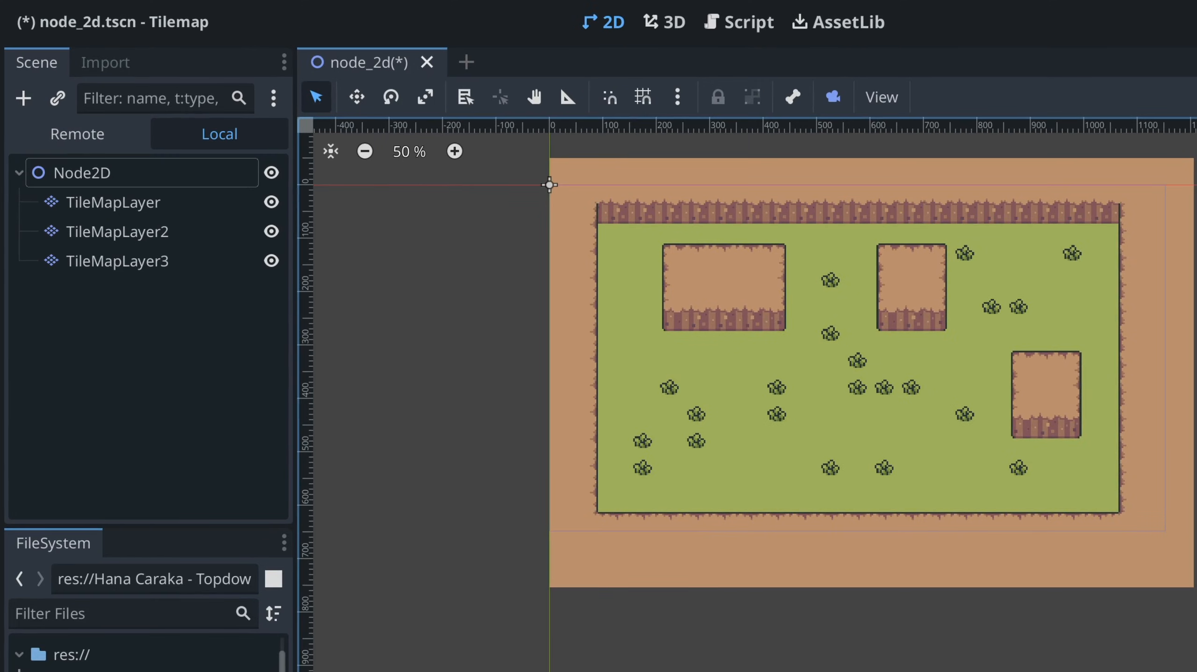
- Rename TileMapLayer, TileMapLayer2 and TileMapLayer3 as Grass, Hills and Props1 respectively
double_click(133, 203)
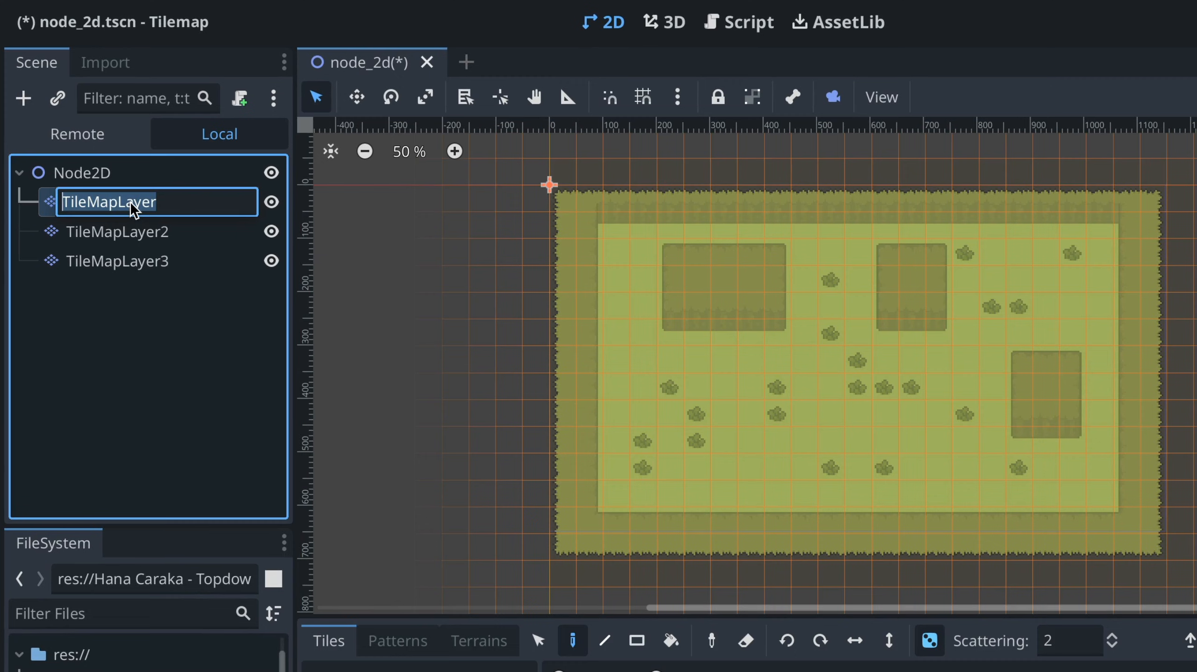
text(Grass)
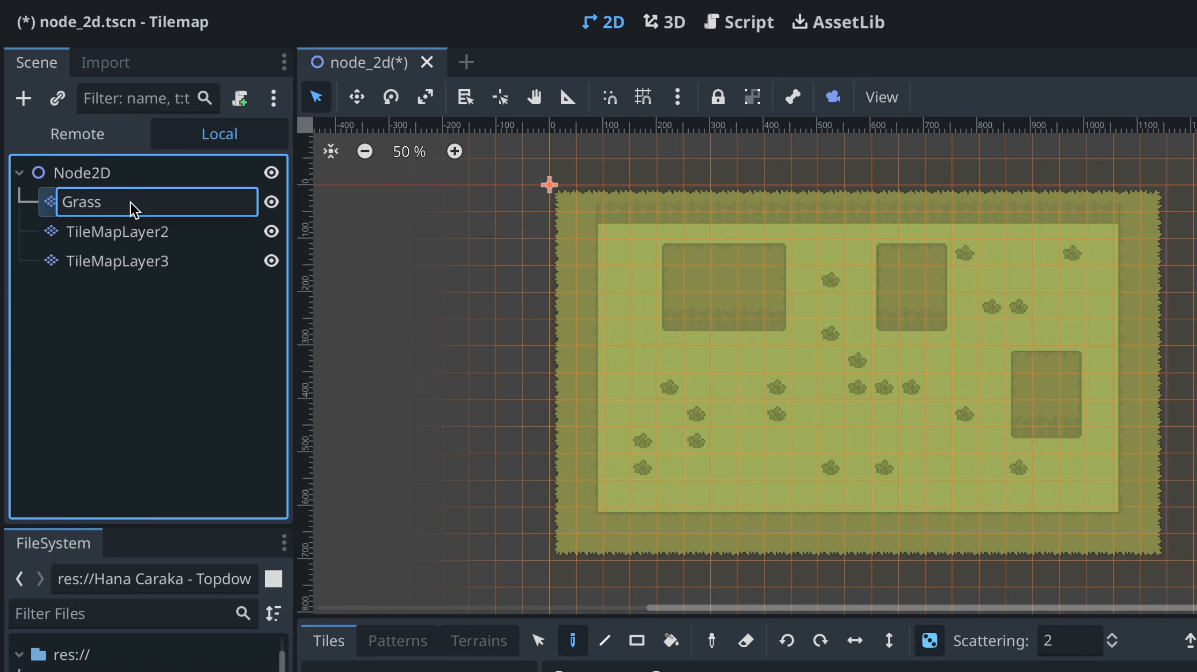
key(Return)
double_click(125, 224)
text(Hi)
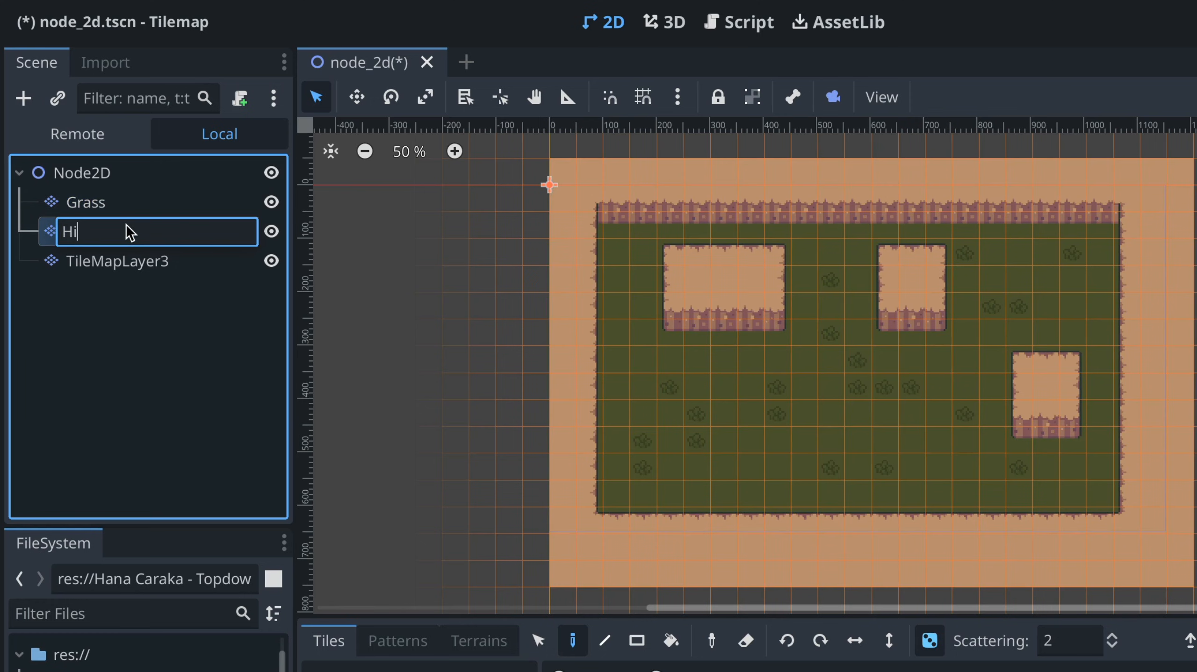
text(lls)
key(Return)
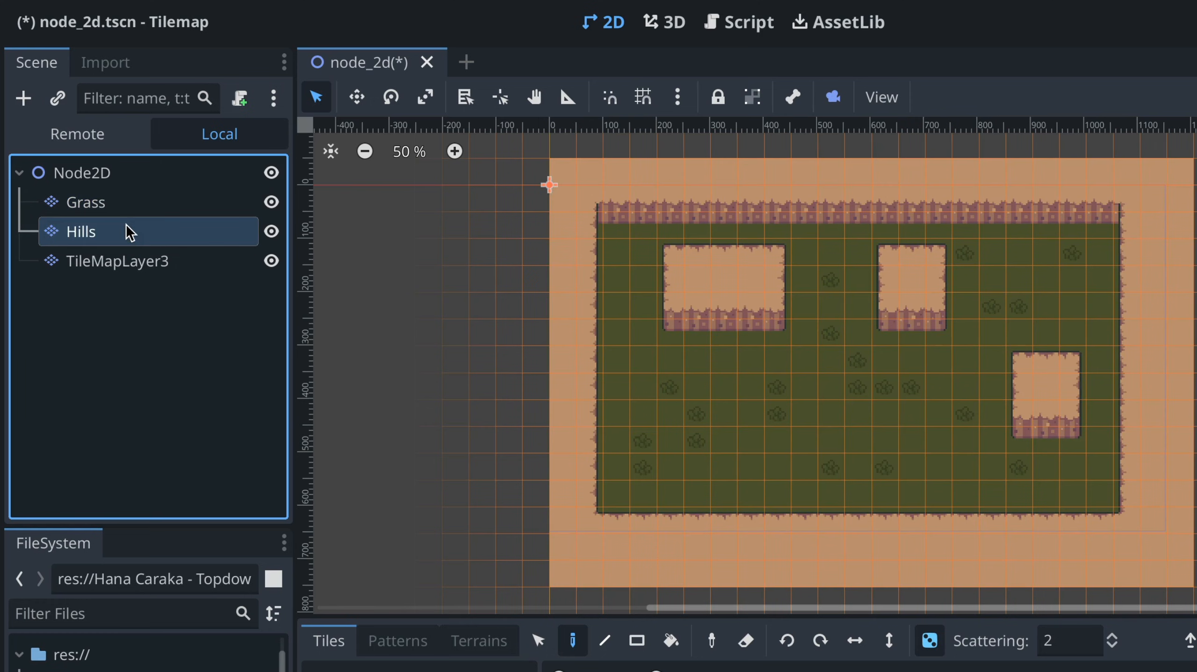
double_click(124, 258)
text(Pr)
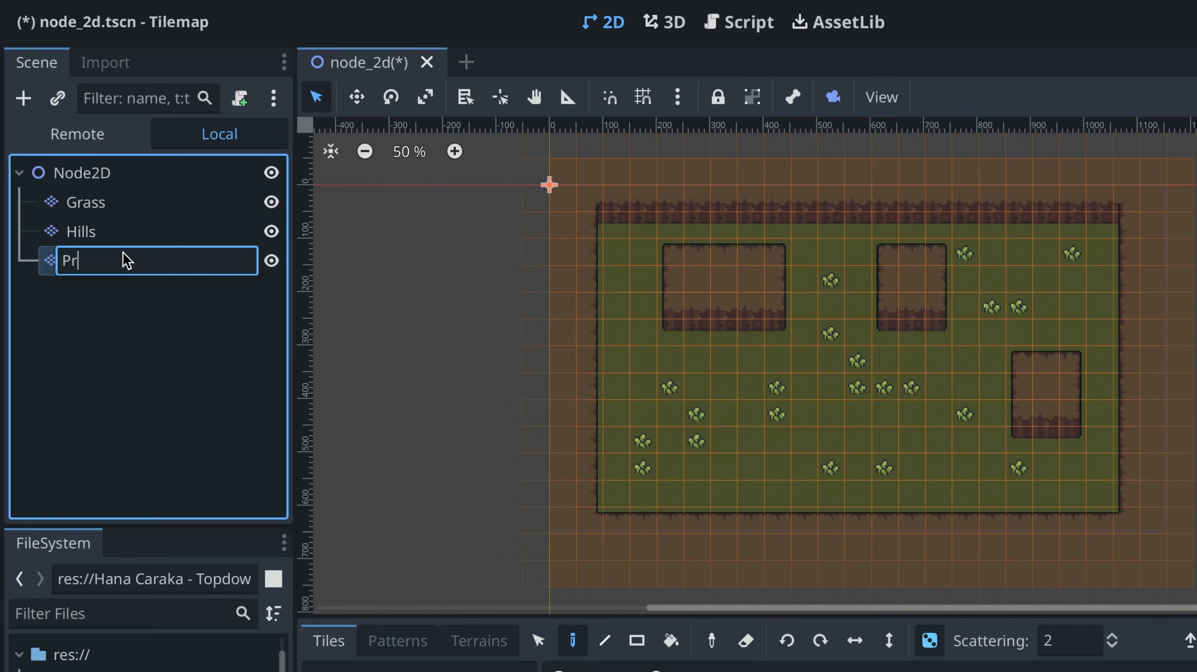
text(ops1)
key(Return)
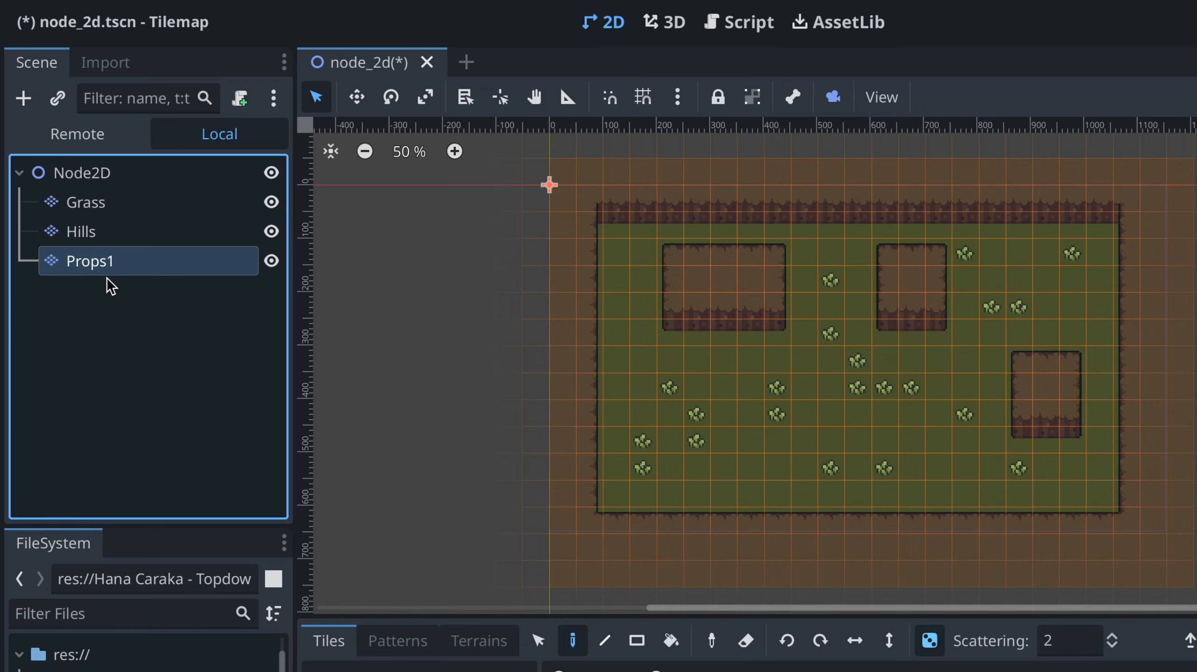
- Reparent the Grass, Hills and Props1 layers to a new plain Node and name that node Tilemap
shift+click(92, 206)
right_click(93, 202)
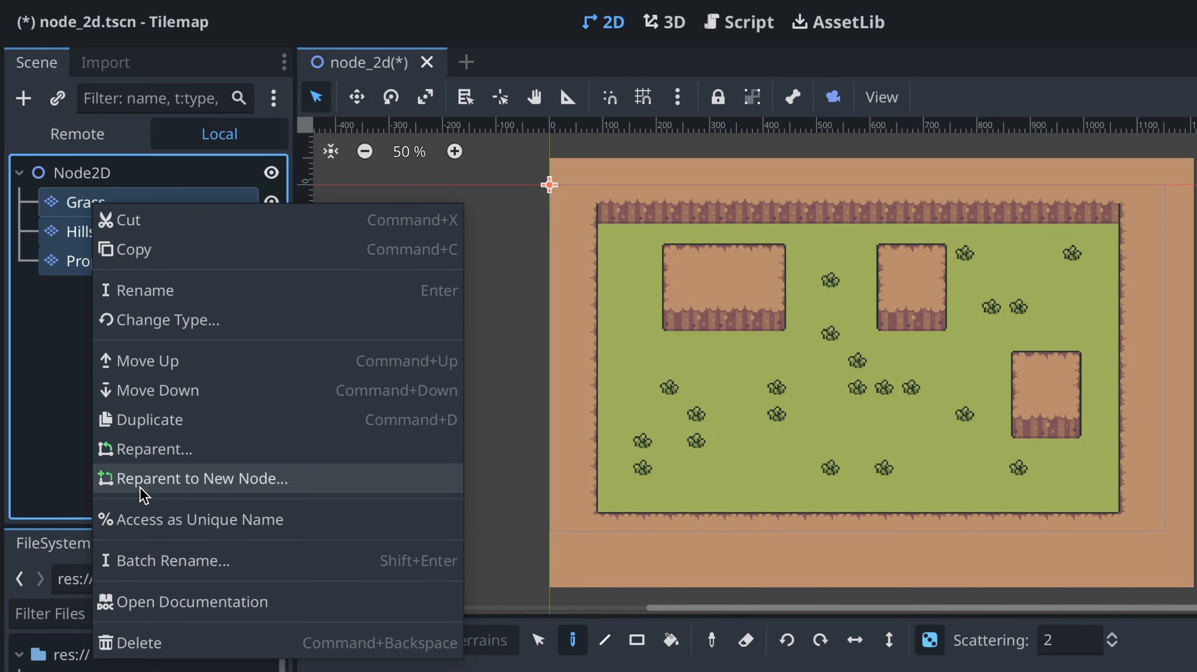
click(176, 479)
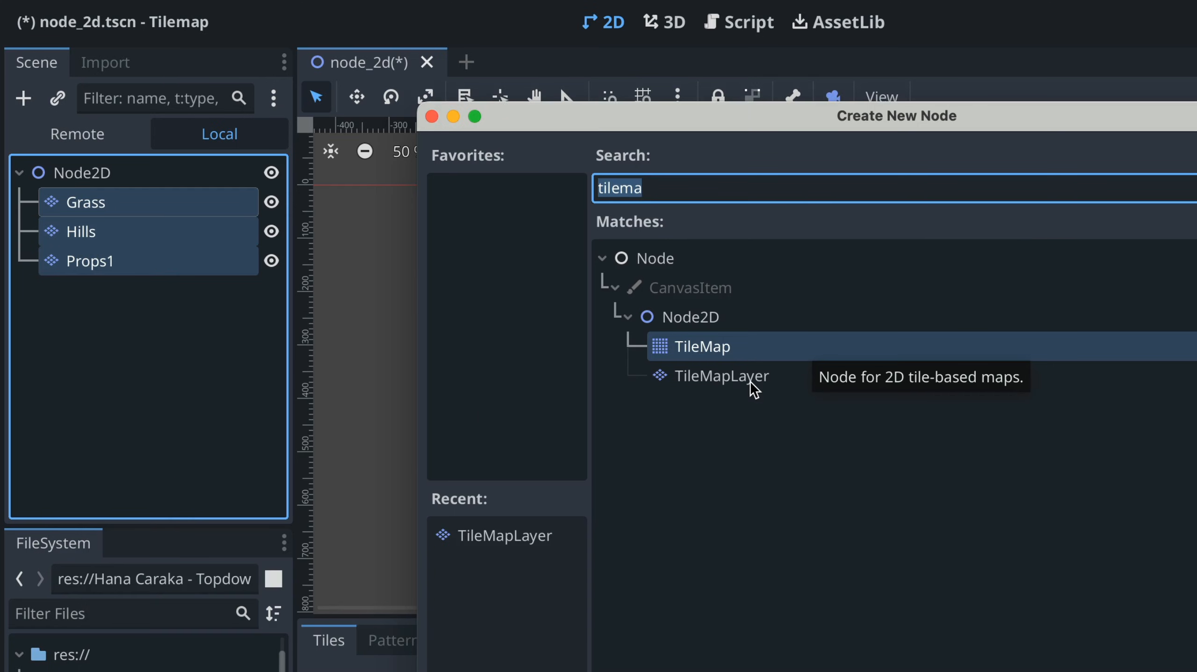
click(657, 264)
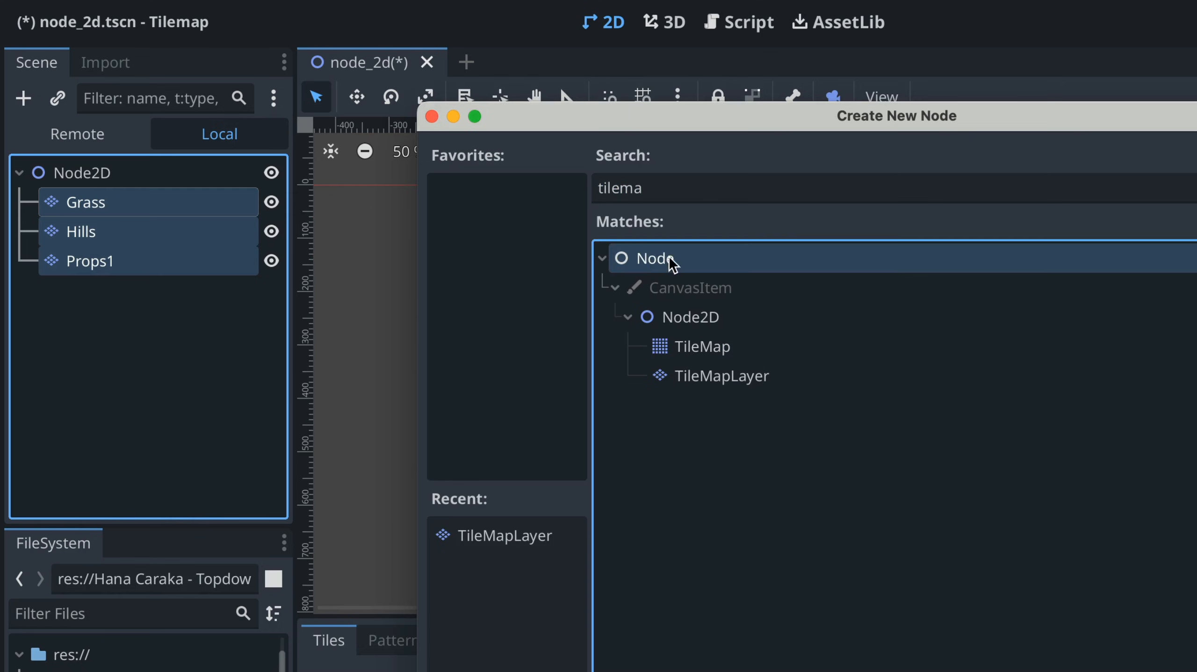
double_click(673, 264)
double_click(84, 205)
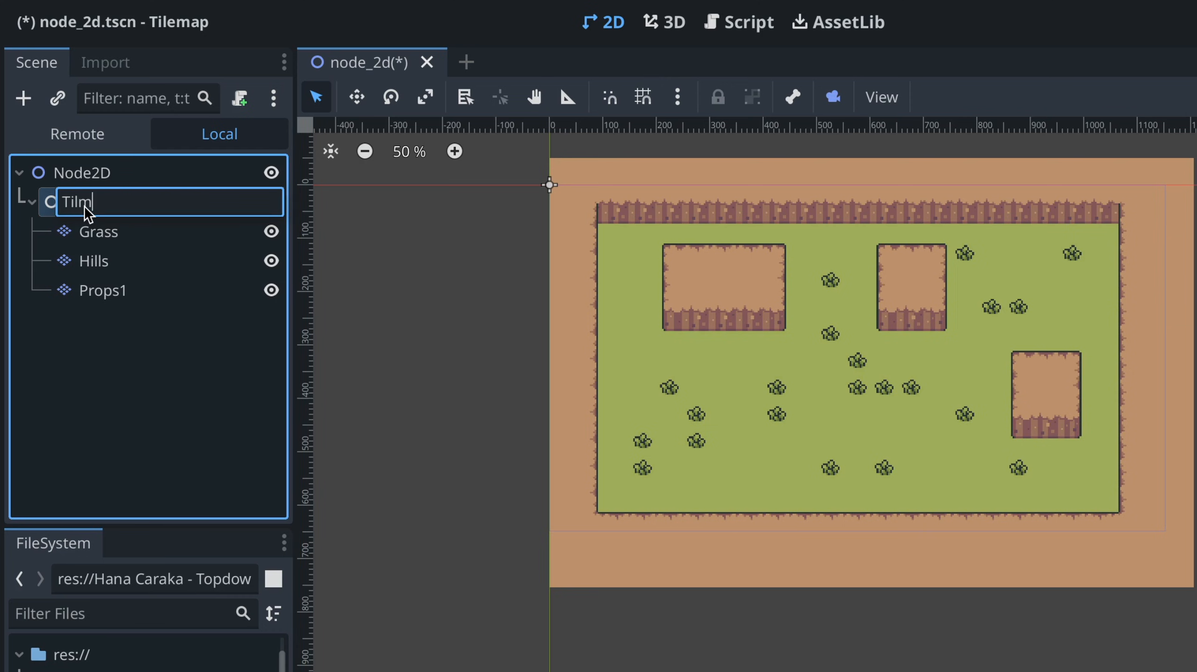
text(Tilemap)
key(Return)
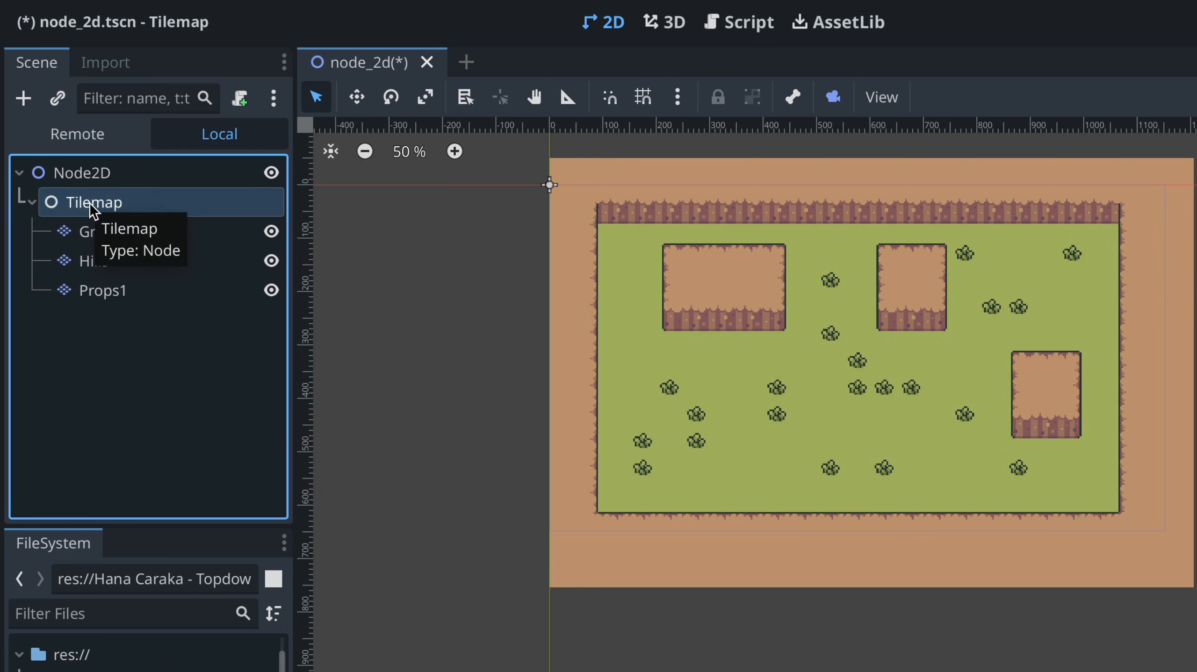
- Switch back and forth through the Grass, Hills and Props1 layers, finishing on Hills
click(116, 241)
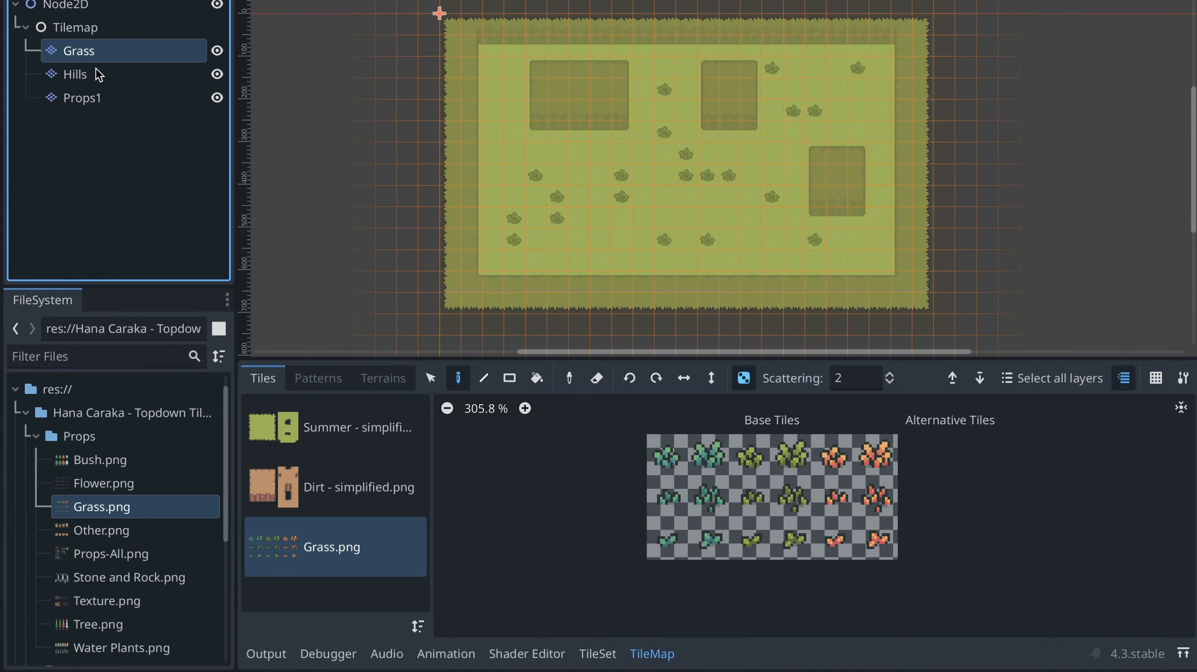
click(80, 75)
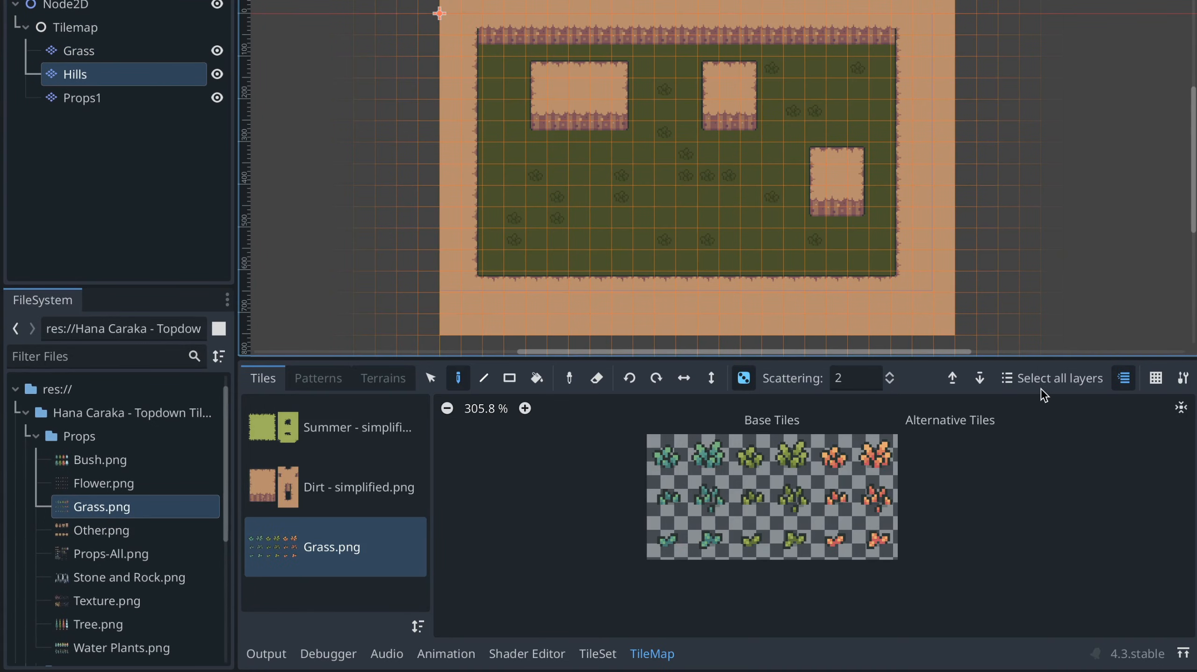
click(954, 381)
click(975, 385)
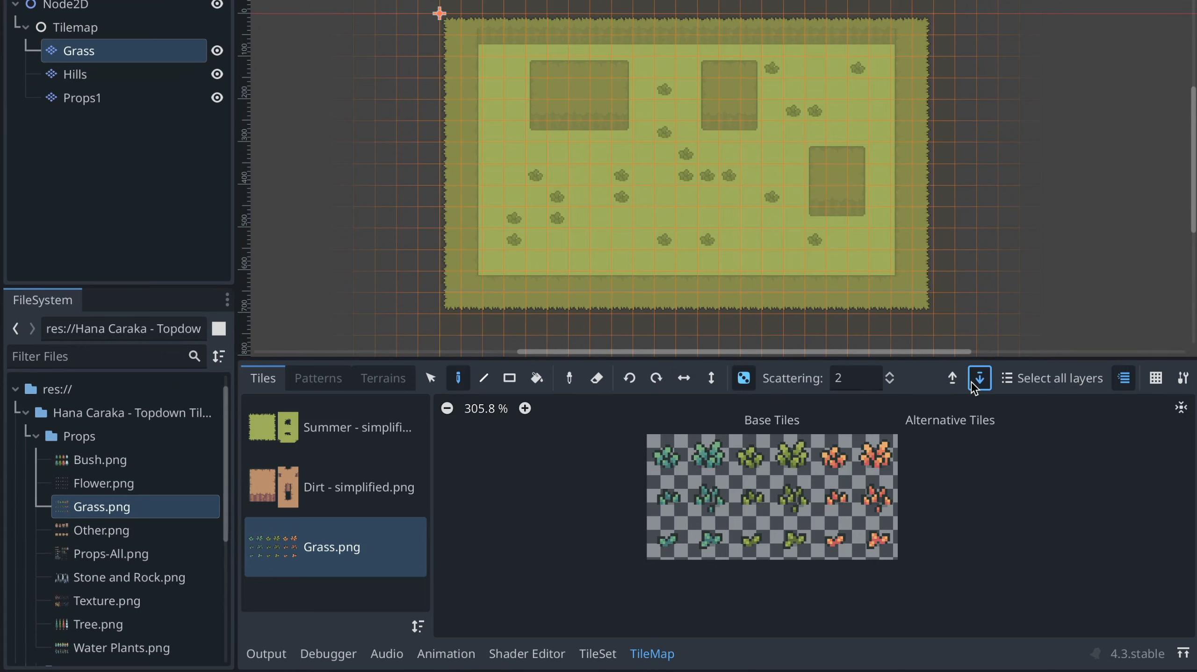
click(974, 387)
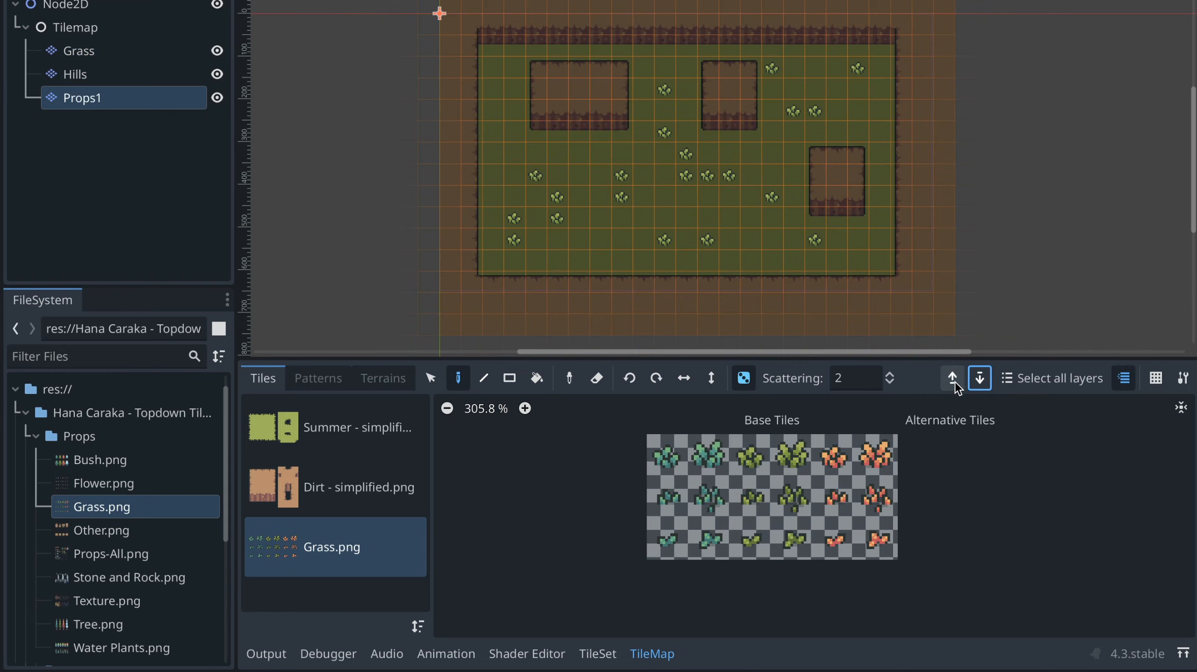
click(953, 382)
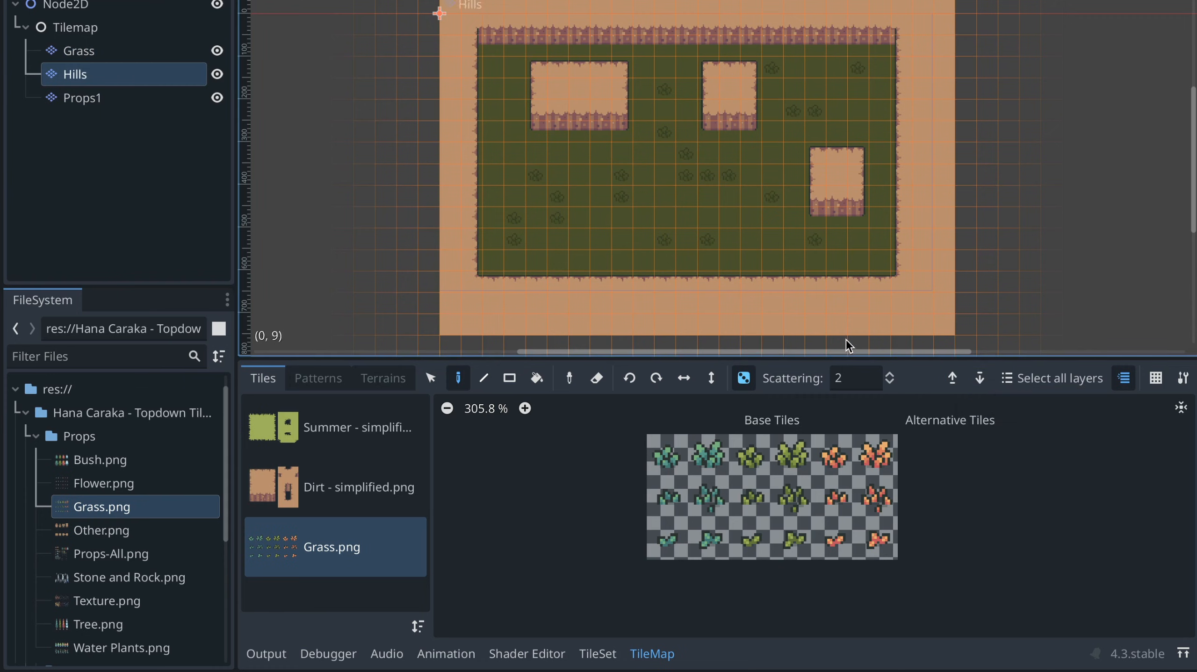
- Cycle through the tilemap layers back to Hills and view the Summer and Dirt tile sources
click(980, 377)
click(959, 384)
click(958, 385)
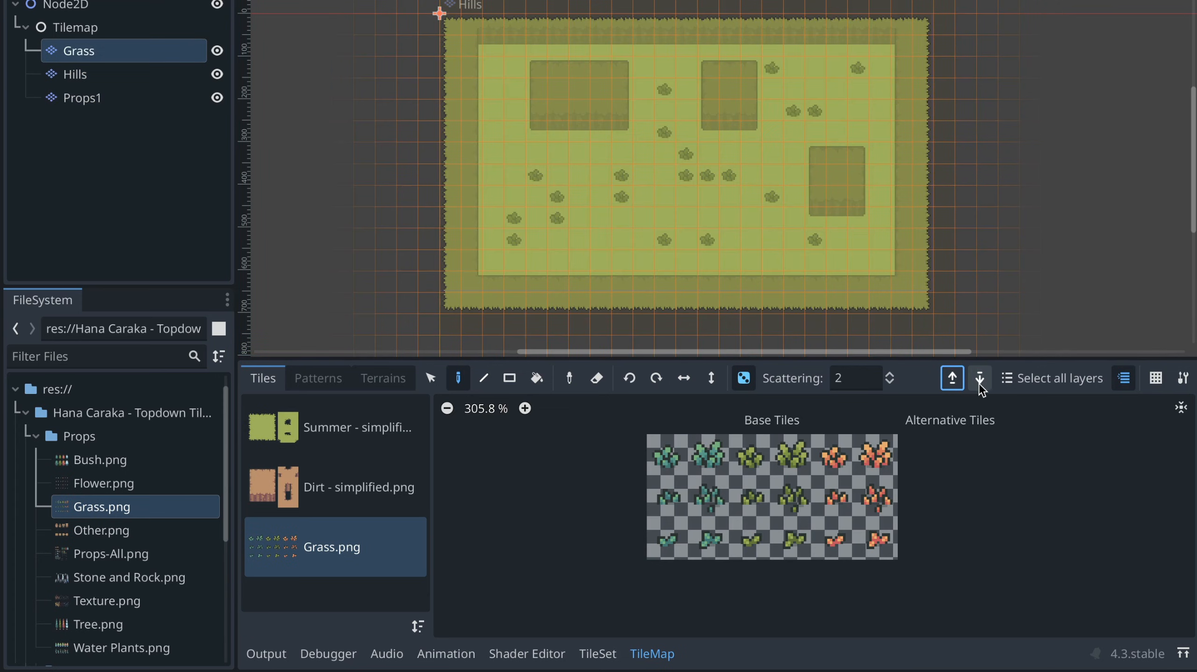
click(980, 383)
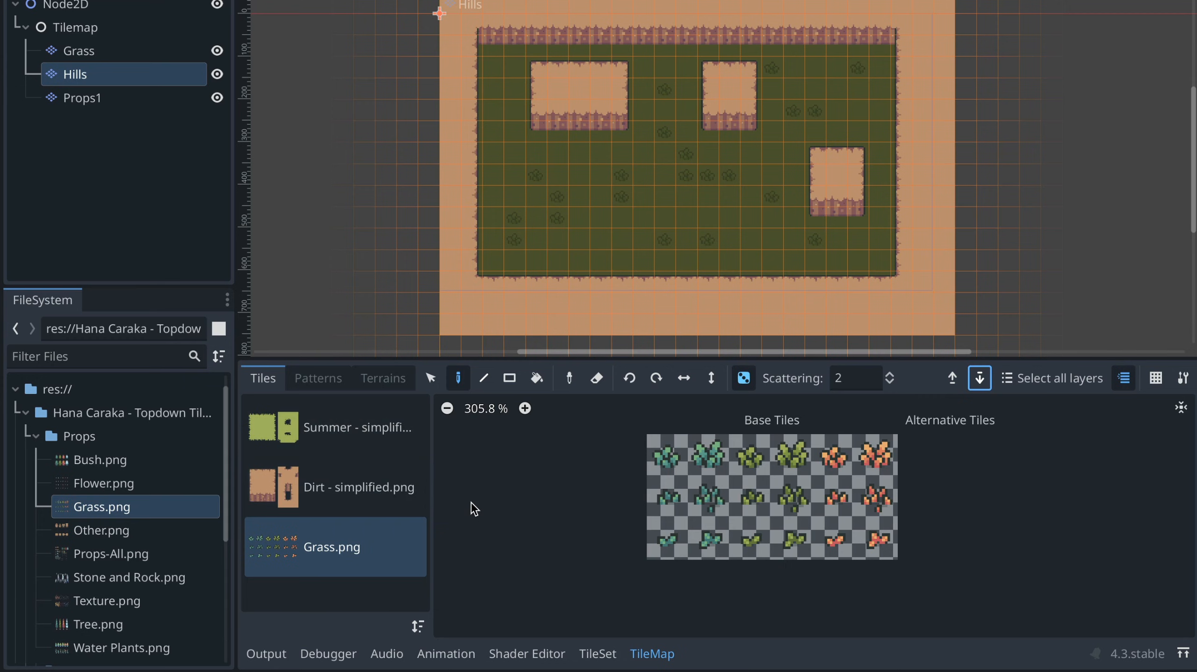
click(323, 435)
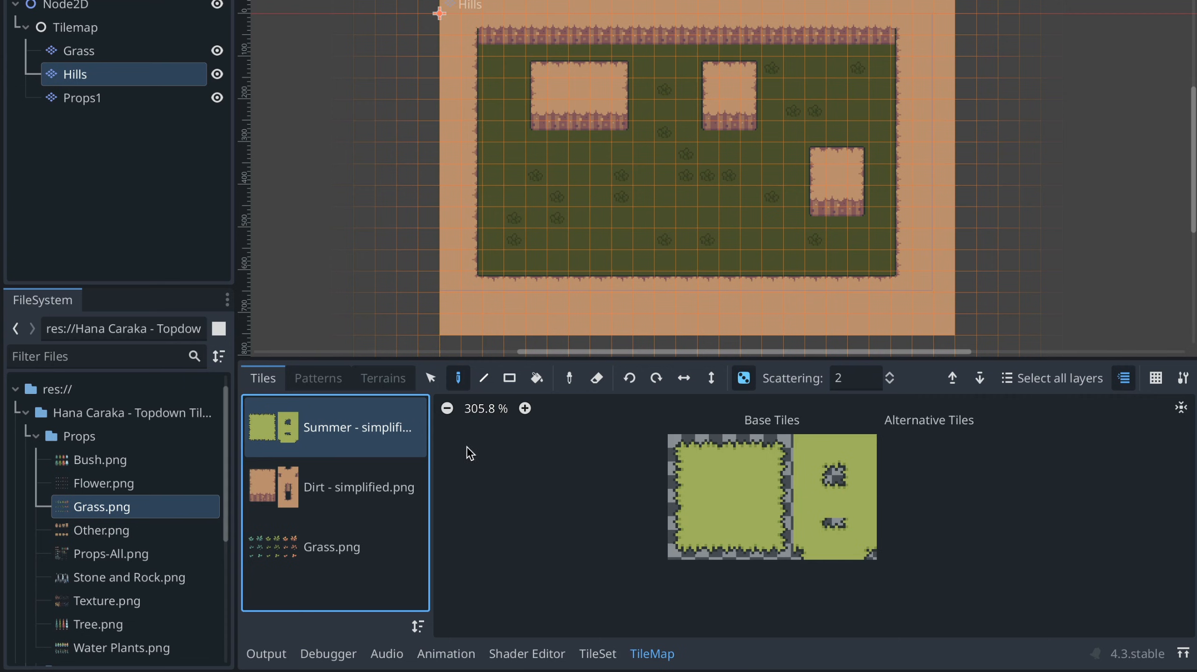
click(331, 490)
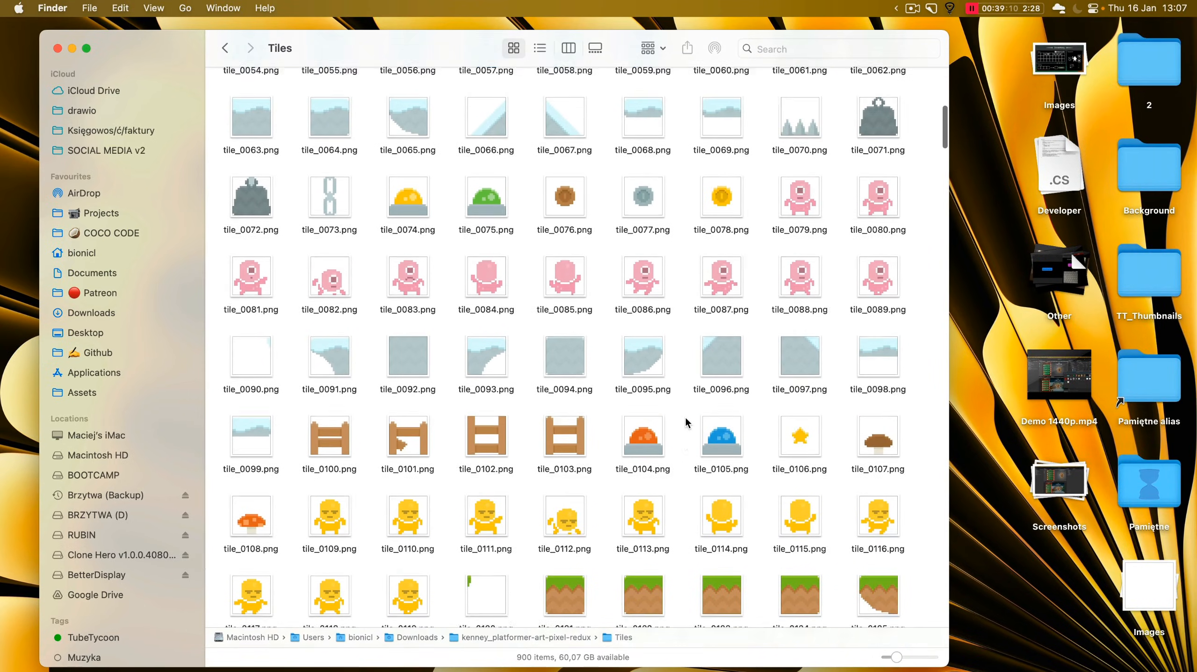
- Switch to Finder and browse the individual tile images in the kenney_platformer-art-pixel-redux Tiles folder
scroll(685, 417, down, 3)
scroll(685, 417, down, 5)
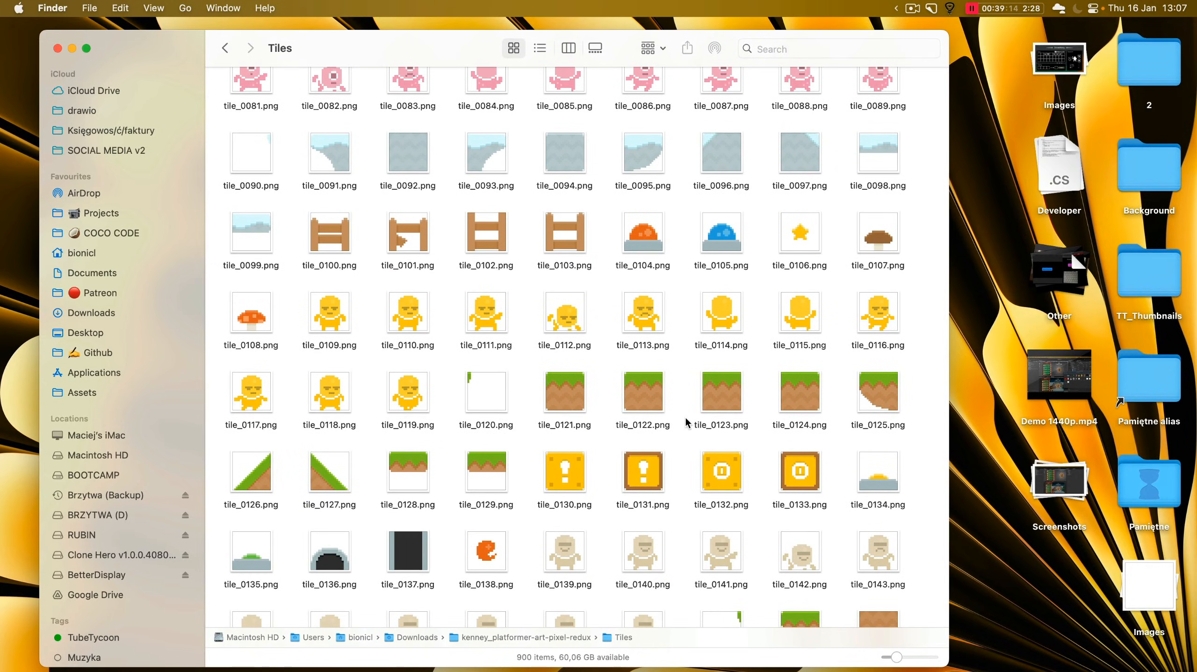
scroll(685, 421, down, 6)
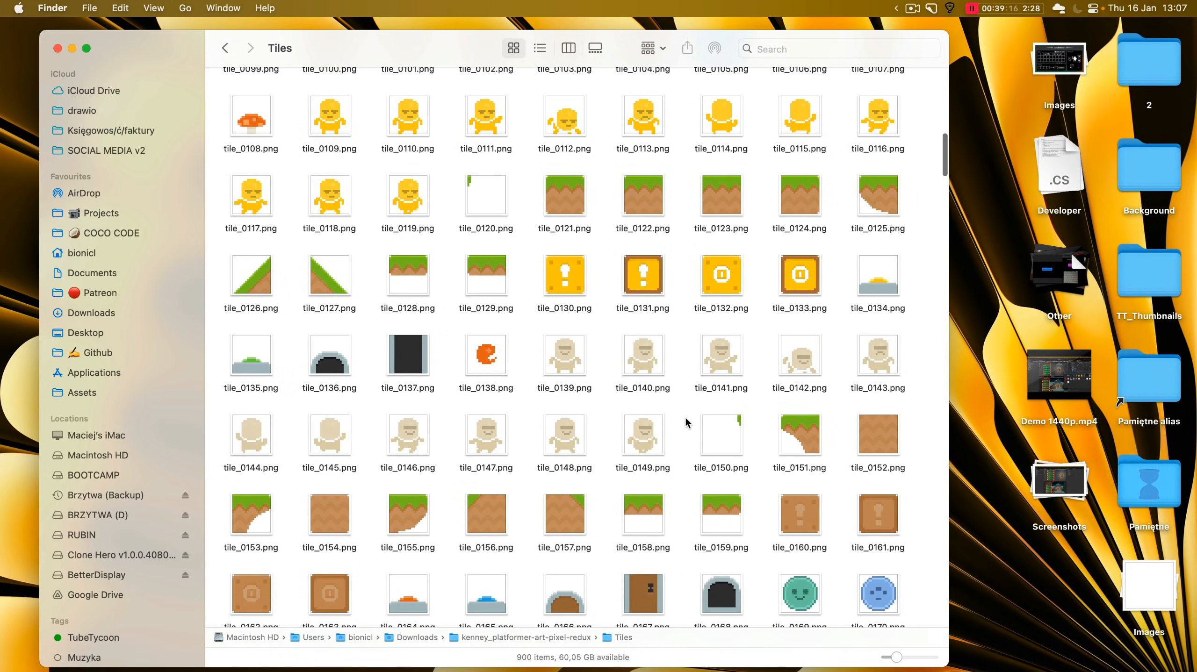
scroll(684, 417, down, 7)
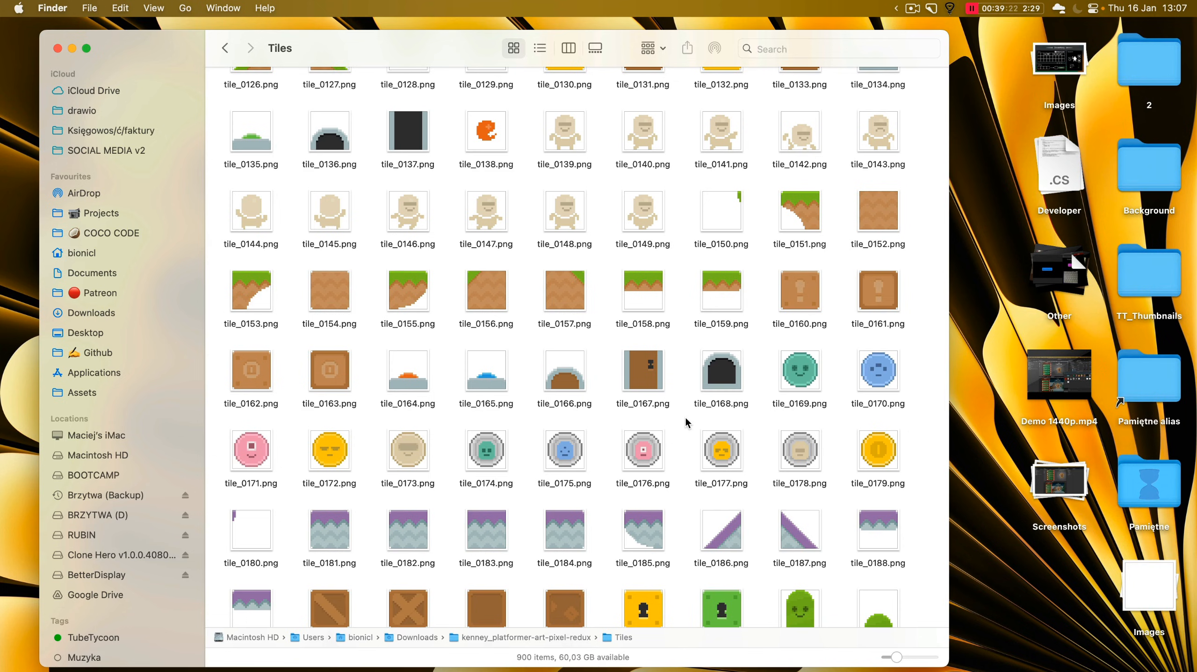
scroll(685, 418, down, 4)
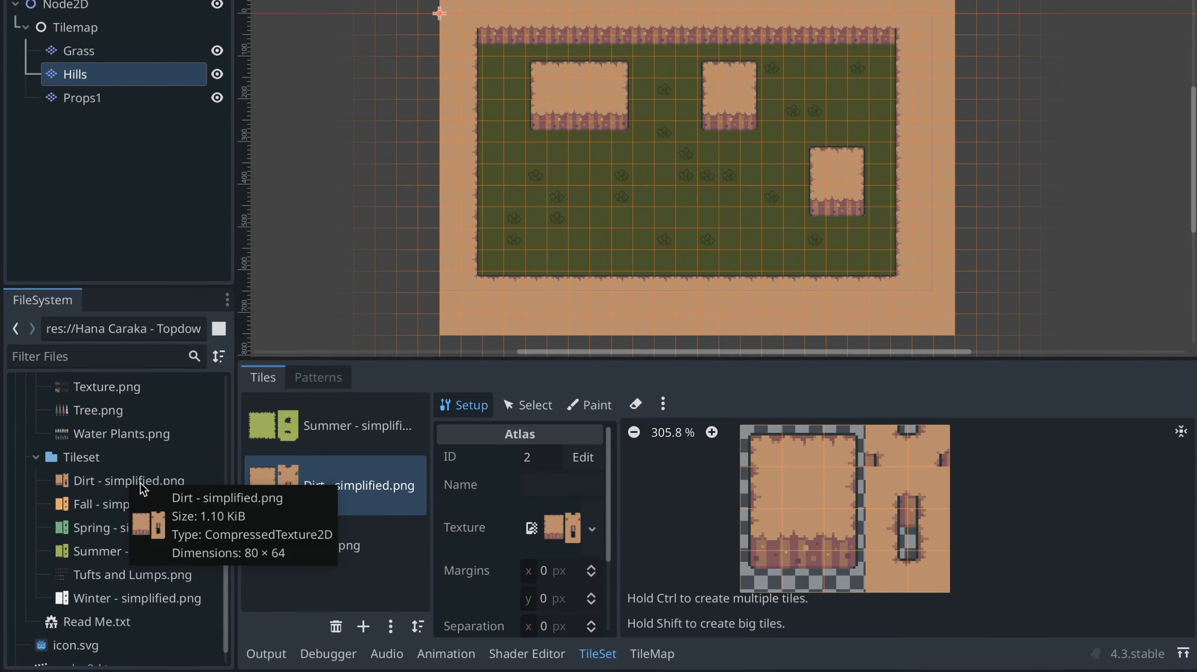
- In Godot, add the Fall, Spring and Winter simplified images to the tile set as atlases with automatically created tiles
click(102, 506)
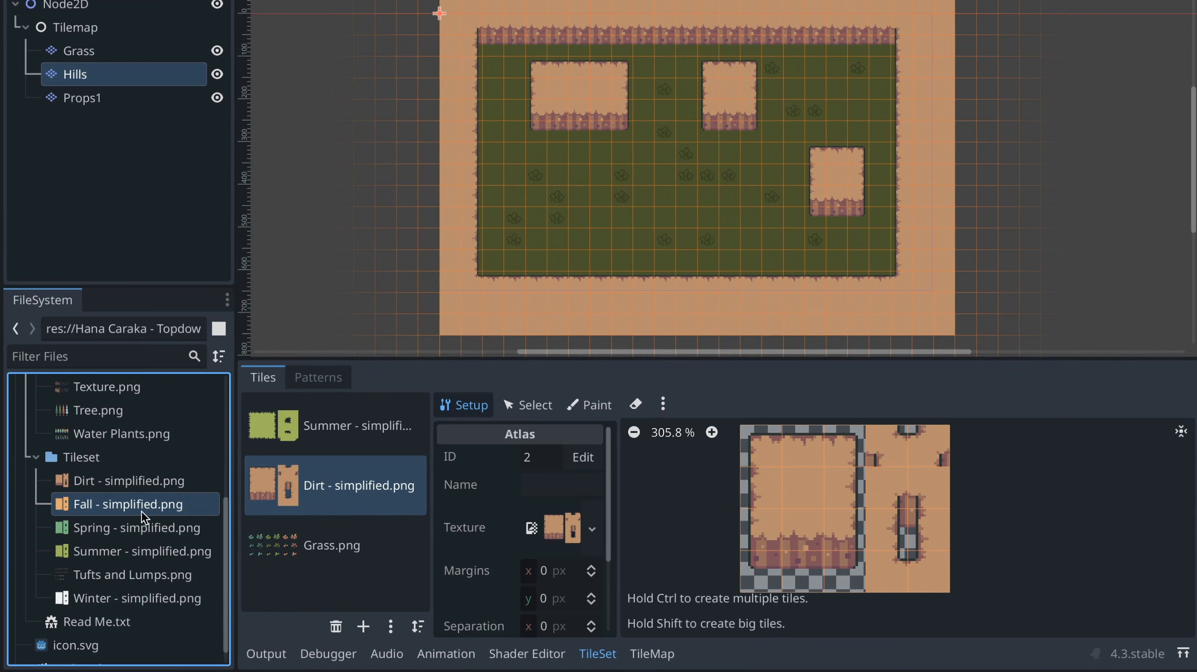
shift+click(106, 529)
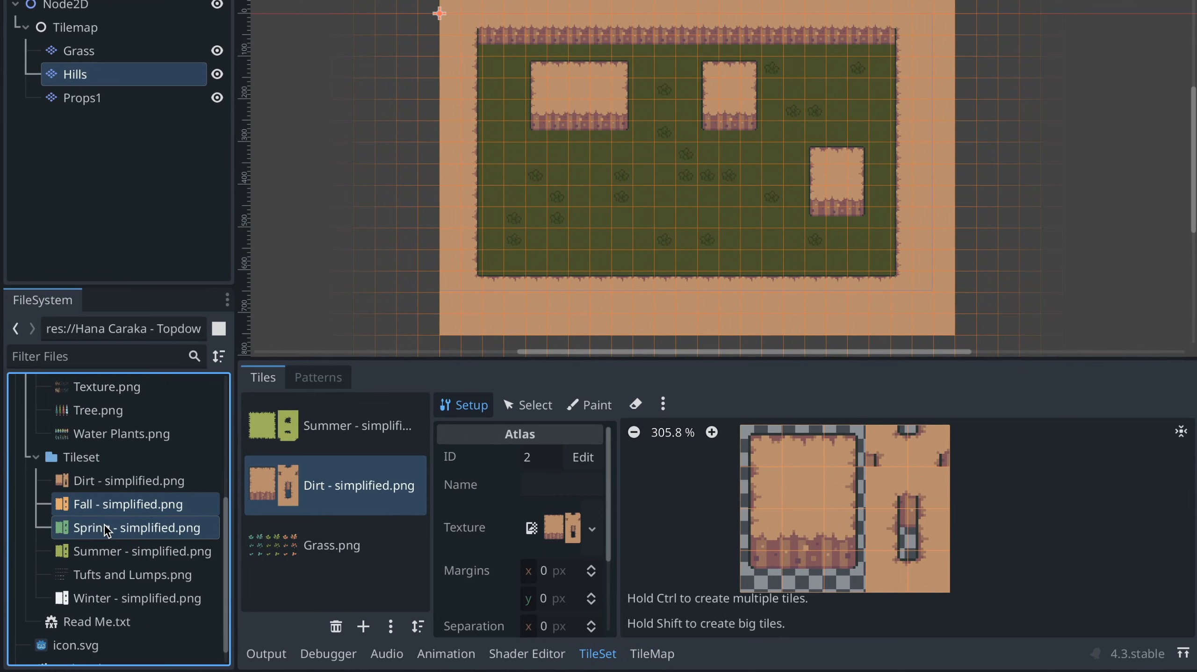
ctrl+click(102, 599)
drag(103, 533, 290, 557)
click(795, 293)
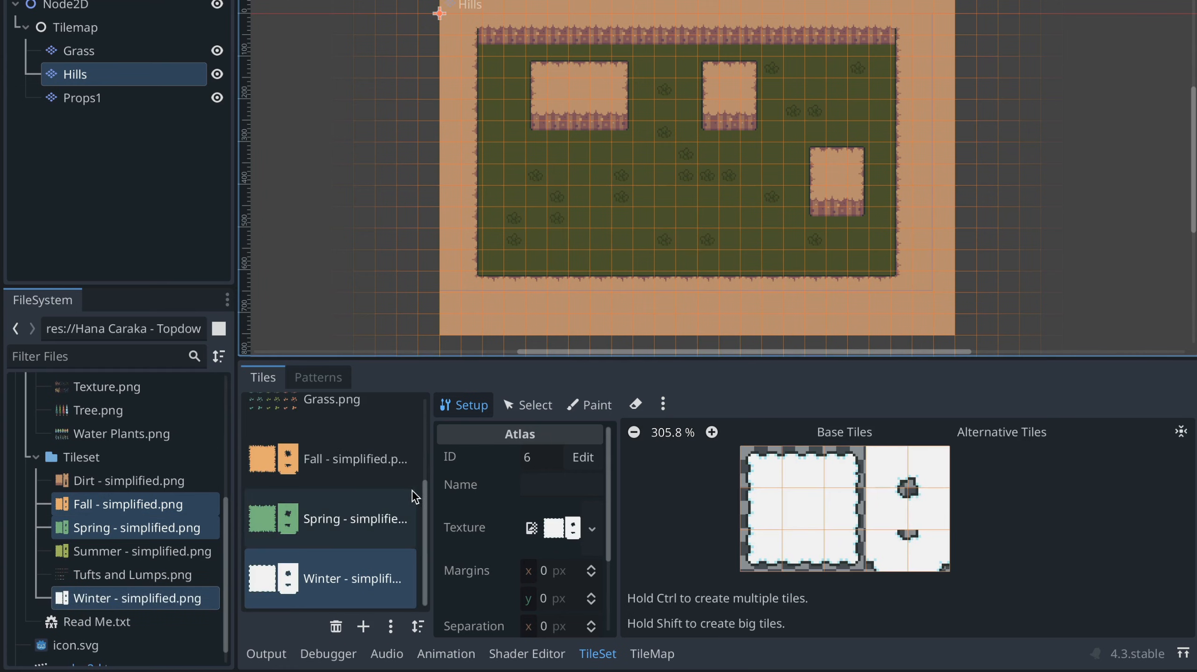
scroll(411, 496, up, 1)
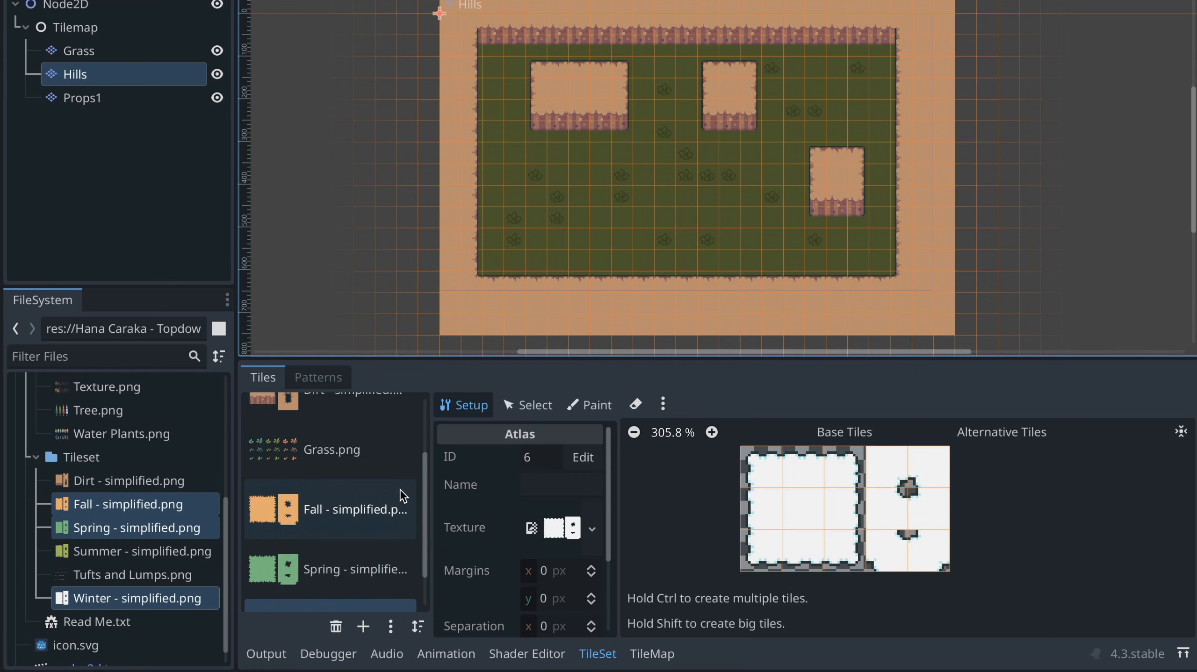
- Merge the Summer, Dirt, Fall, Spring and Winter atlases, keeping the originals, and save the combined atlas as terrain_merge
click(392, 631)
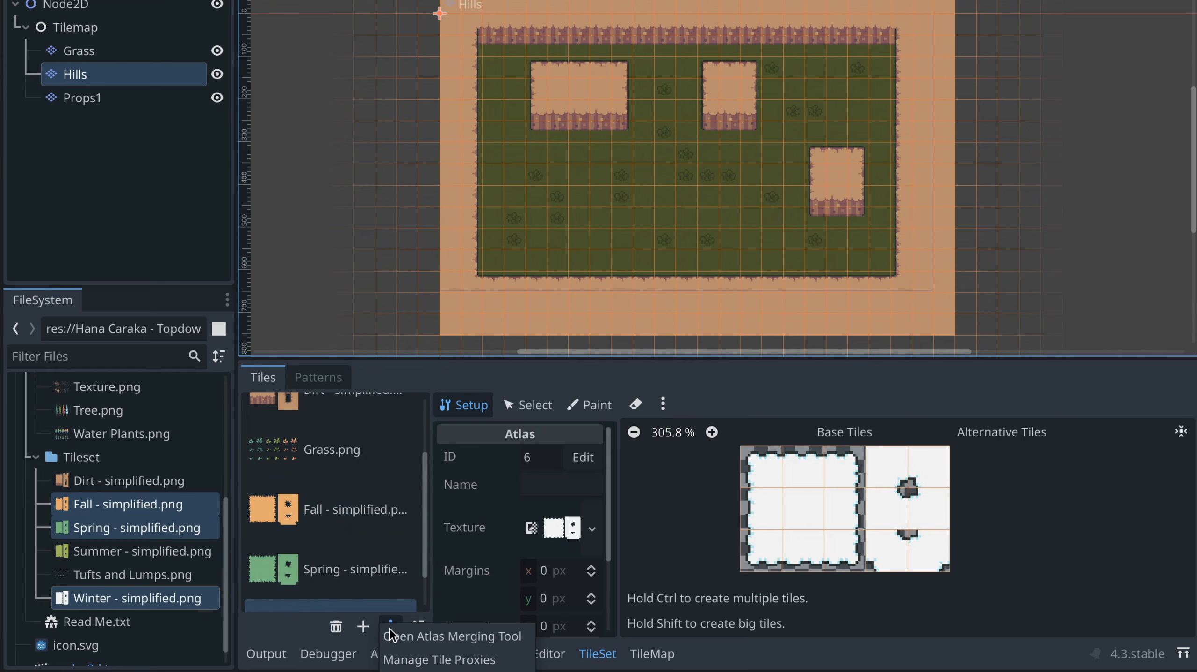
click(456, 637)
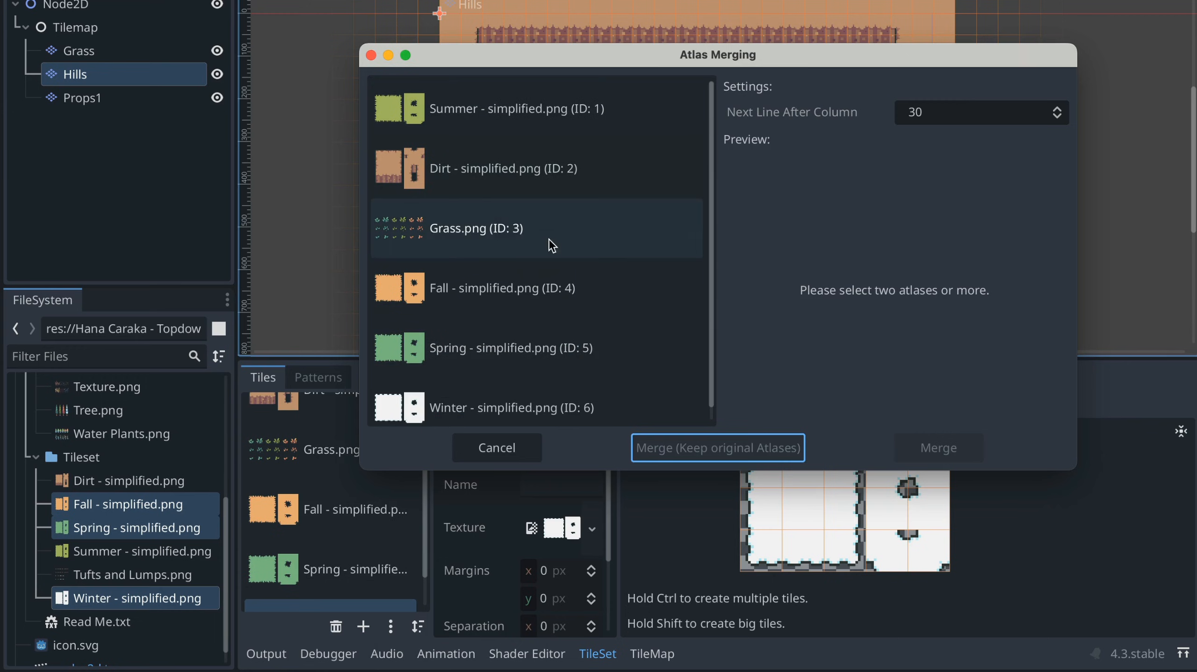
click(518, 186)
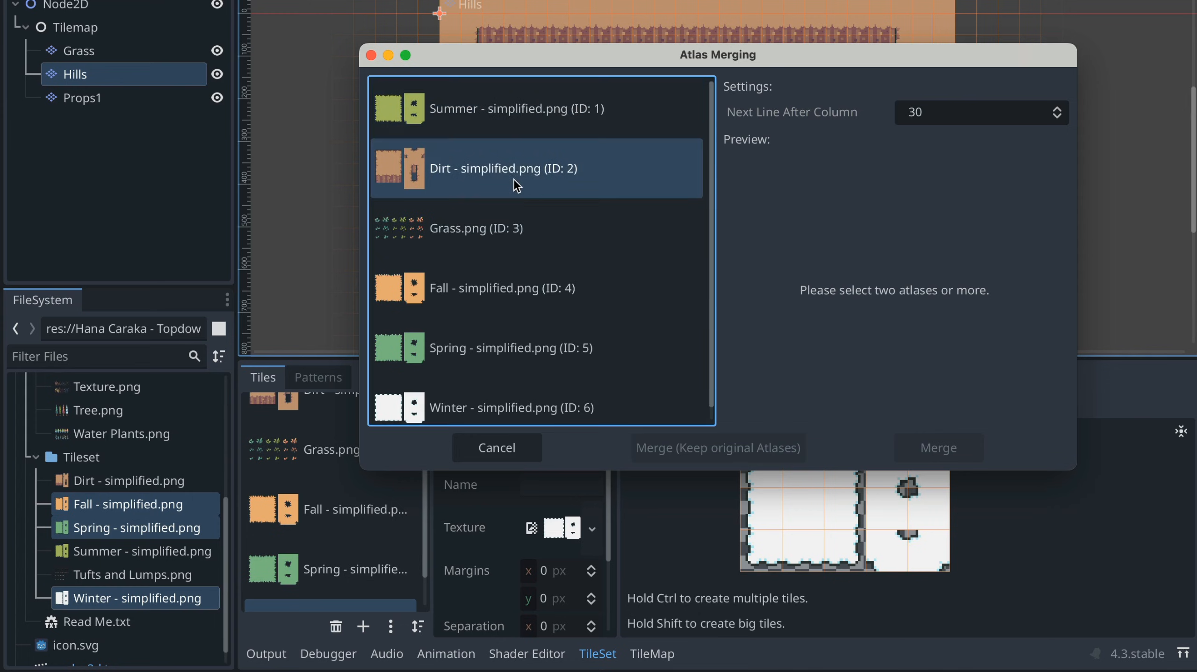
click(509, 129)
shift+click(511, 181)
ctrl+click(504, 293)
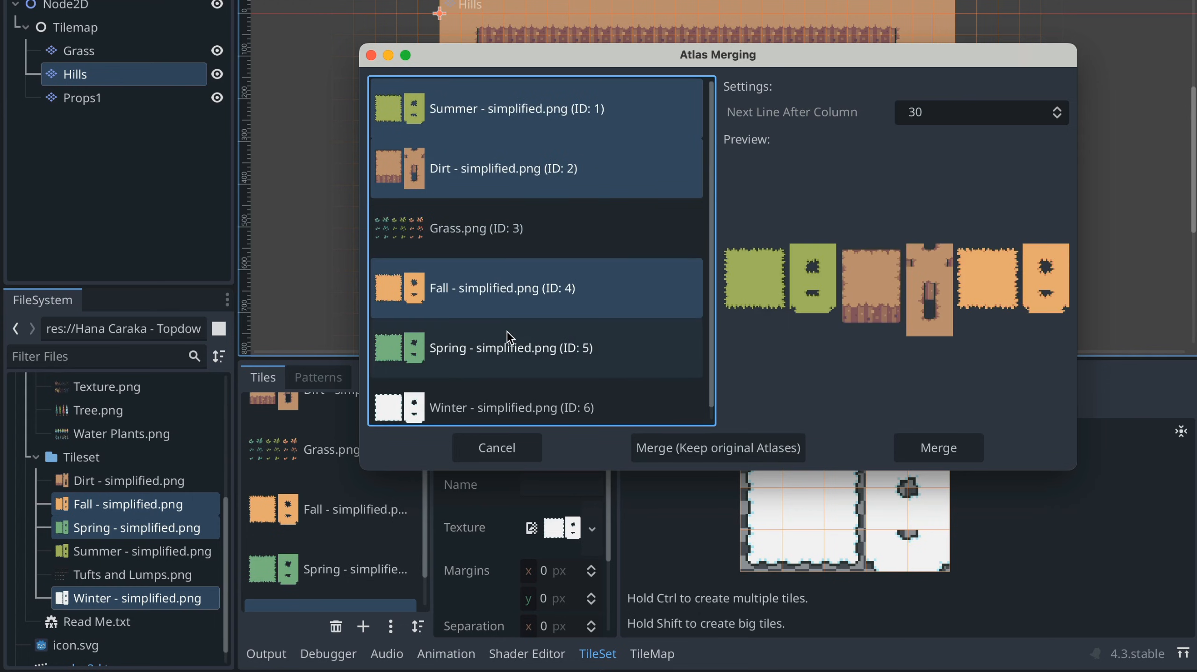
ctrl+click(507, 342)
ctrl+click(481, 406)
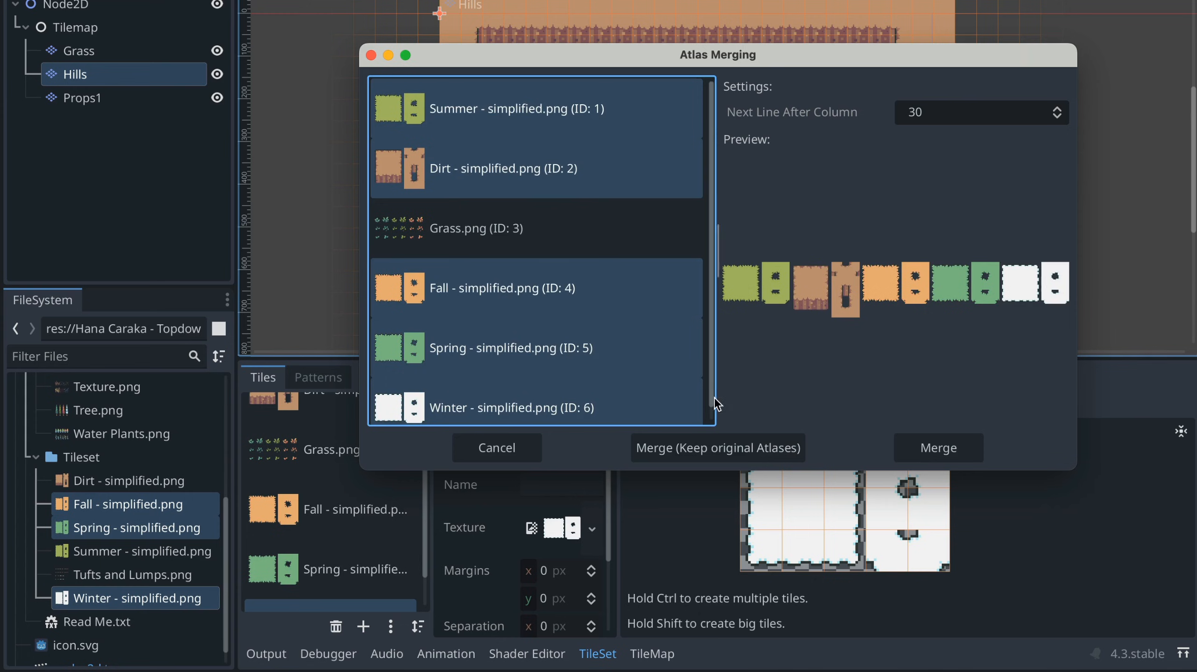
click(707, 449)
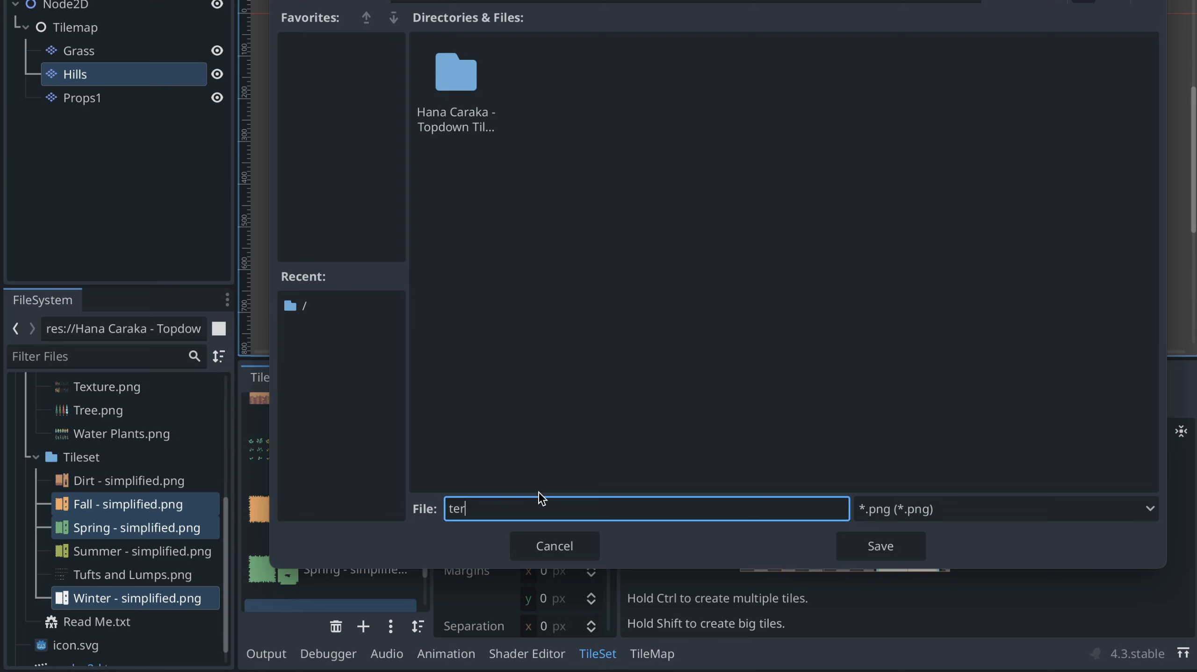
text(terrain_merge)
click(873, 554)
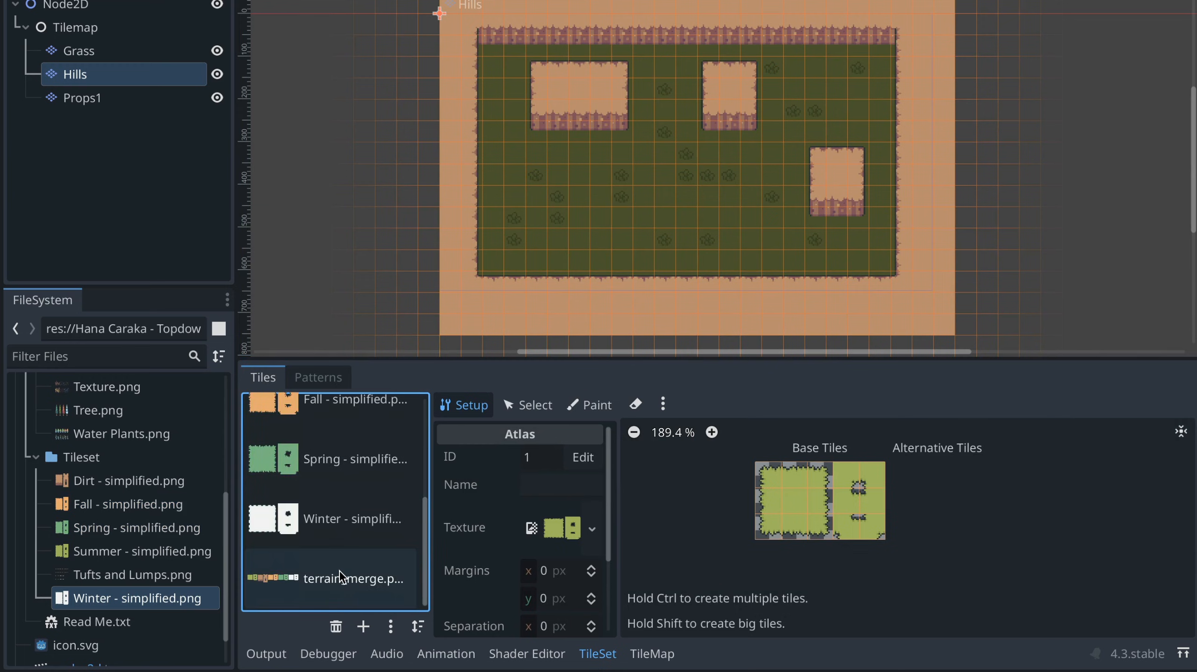
- Try scattering dirt and fall tiles from the terrain_merge atlas over the lawn on the Hills layer, and undo the painting
click(342, 577)
scroll(715, 485, down, 3)
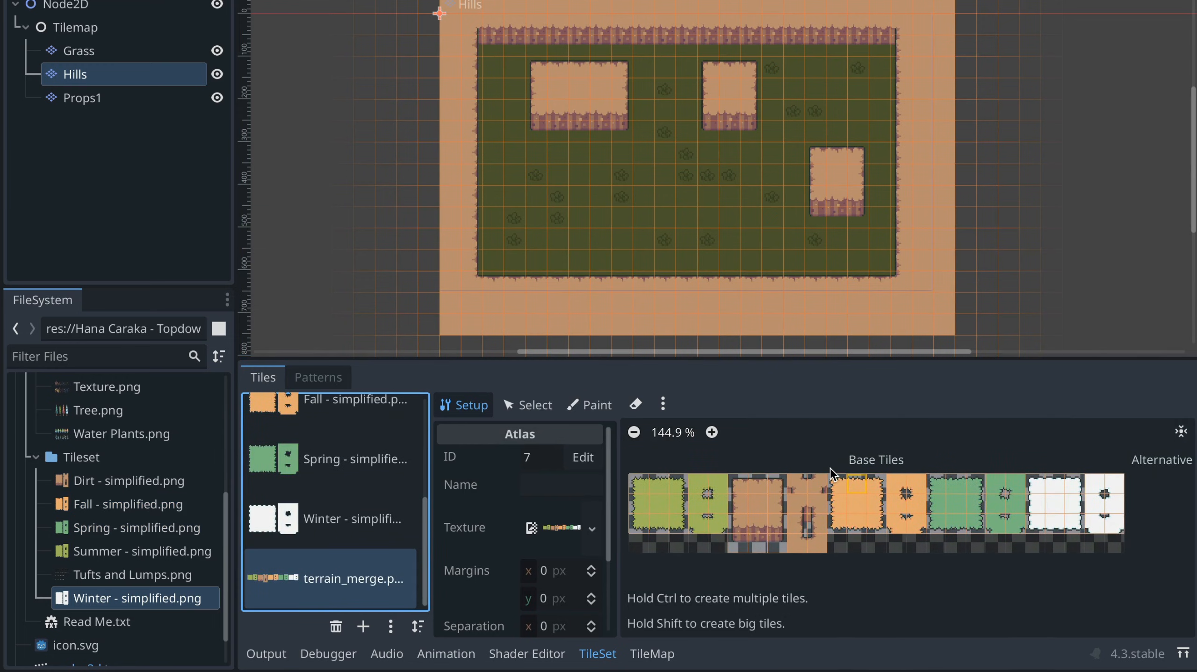
click(652, 654)
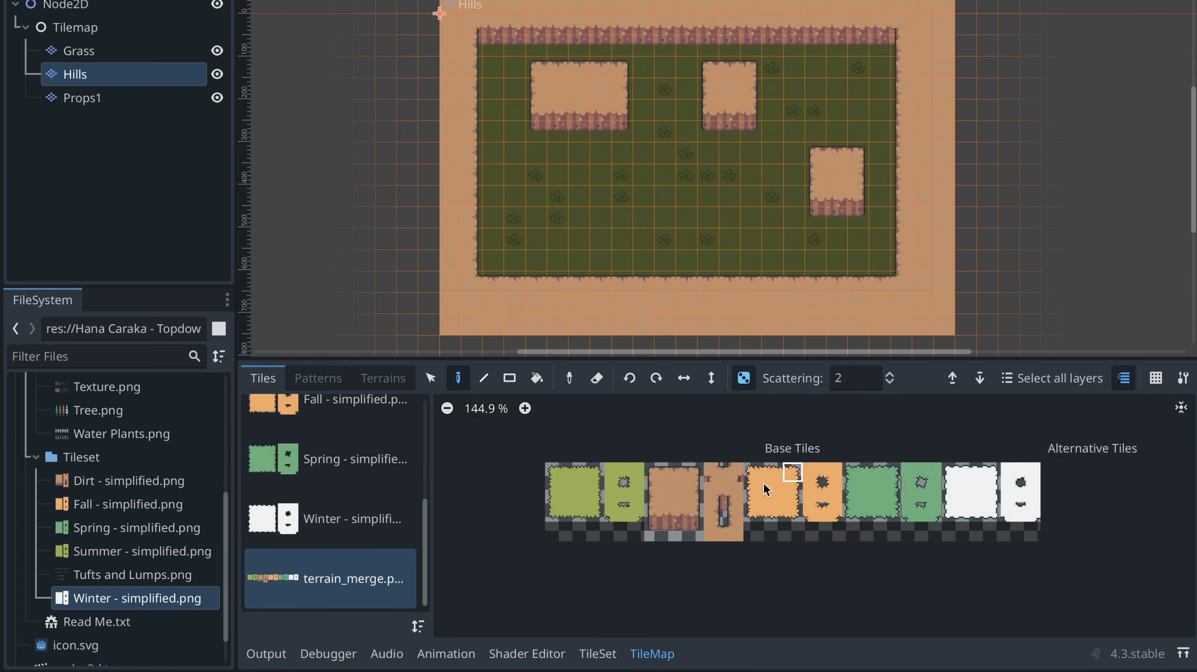
drag(793, 472, 653, 516)
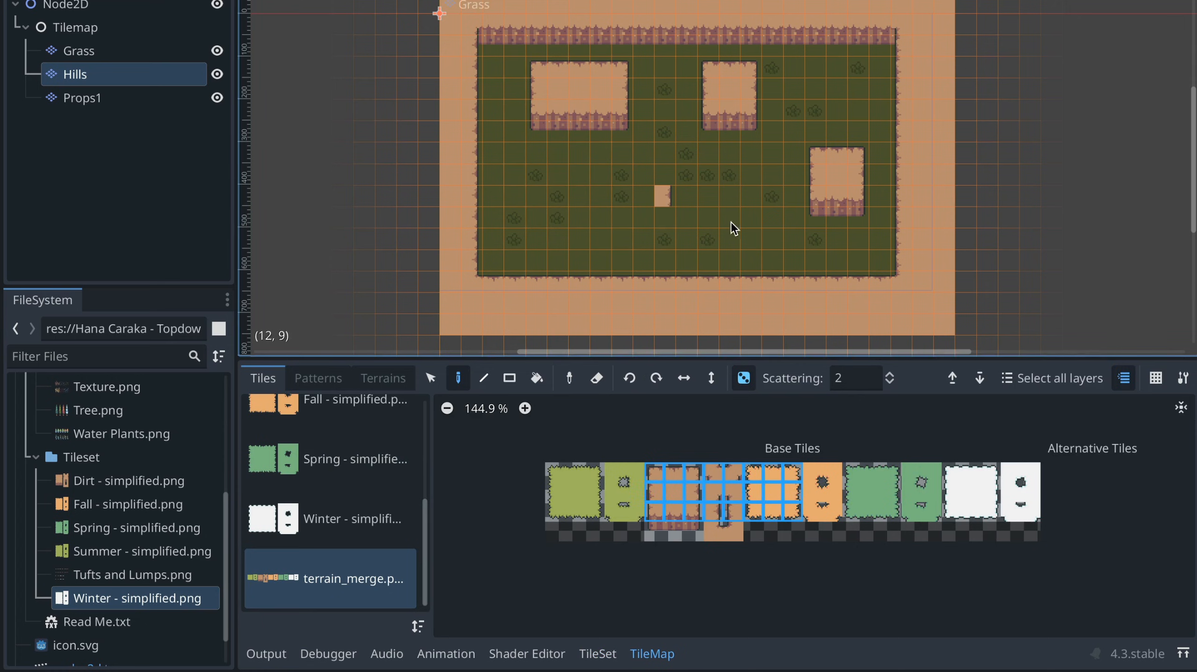
mouse_move(734, 229)
mouse_down()
mouse_move(700, 259)
mouse_move(583, 228)
mouse_move(636, 241)
mouse_move(604, 226)
mouse_up()
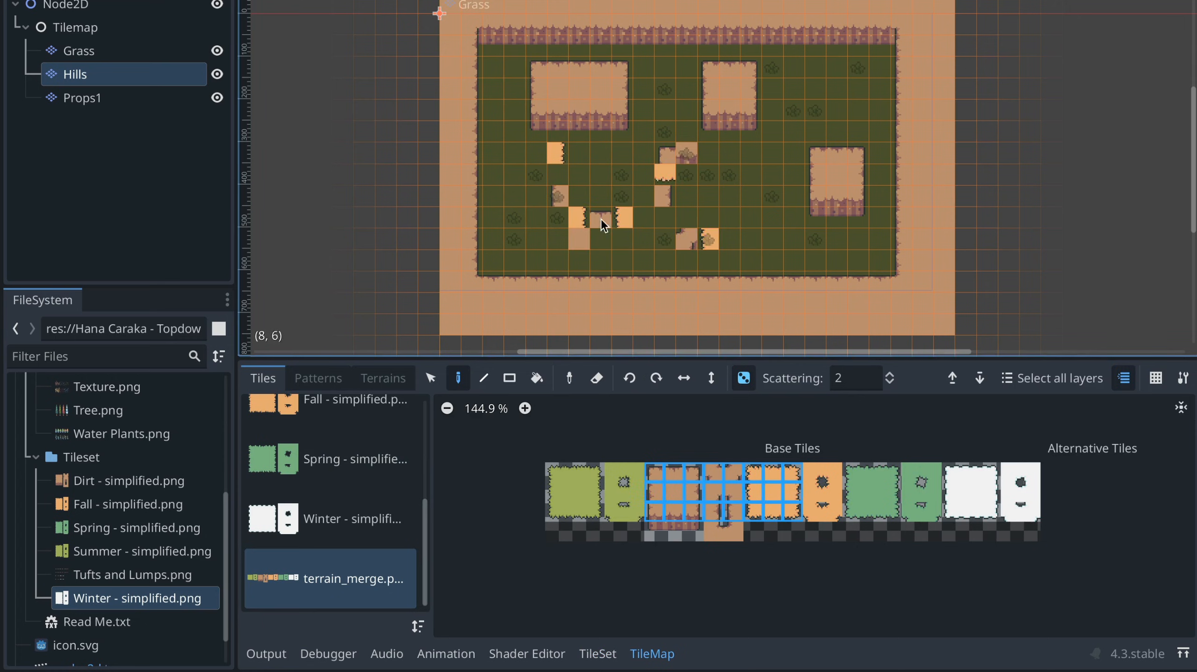
key(ctrl+z)
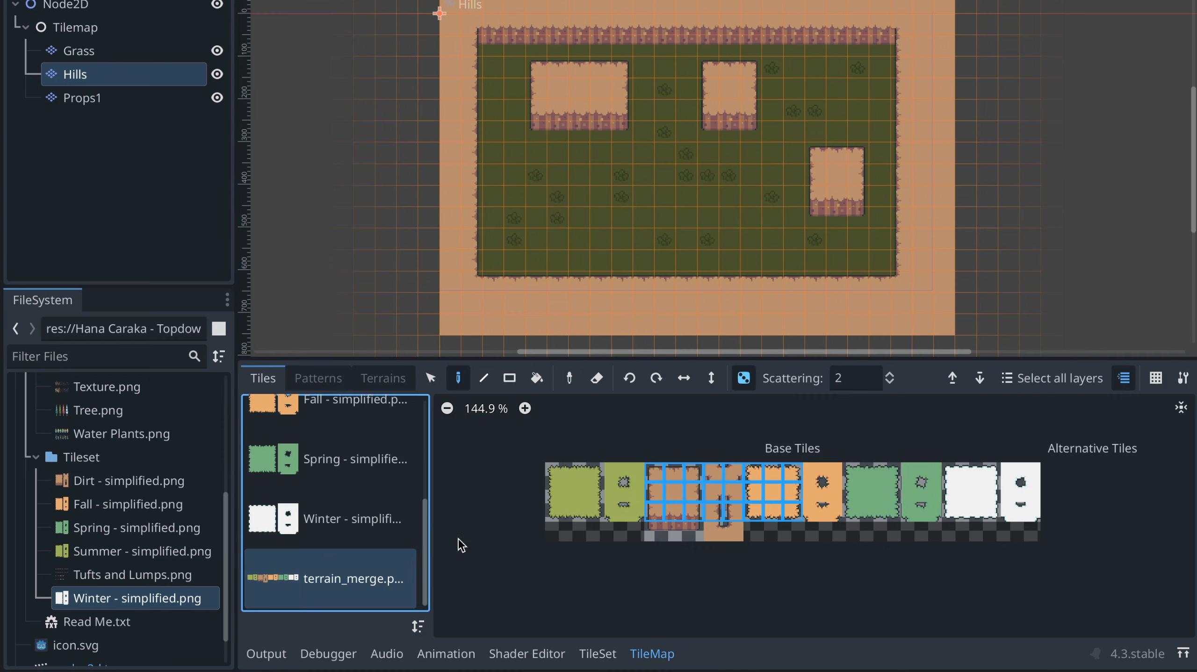
- Try deleting the Dirt atlas from the tile set and undo the deletion
drag(427, 526, 427, 415)
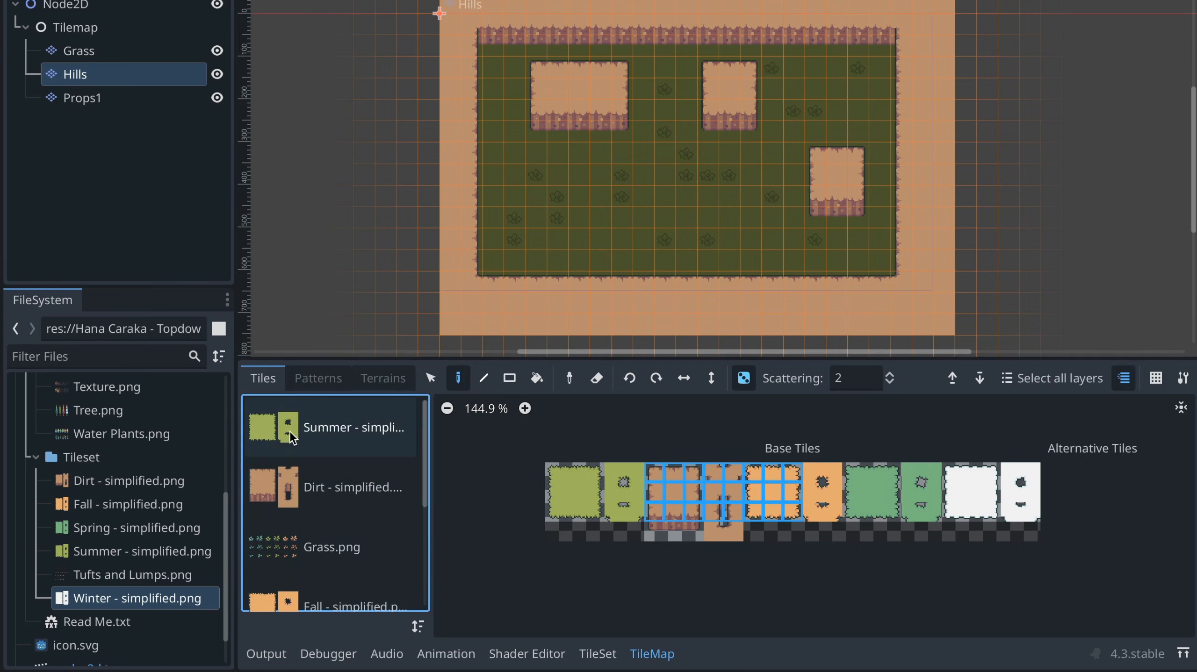
click(307, 491)
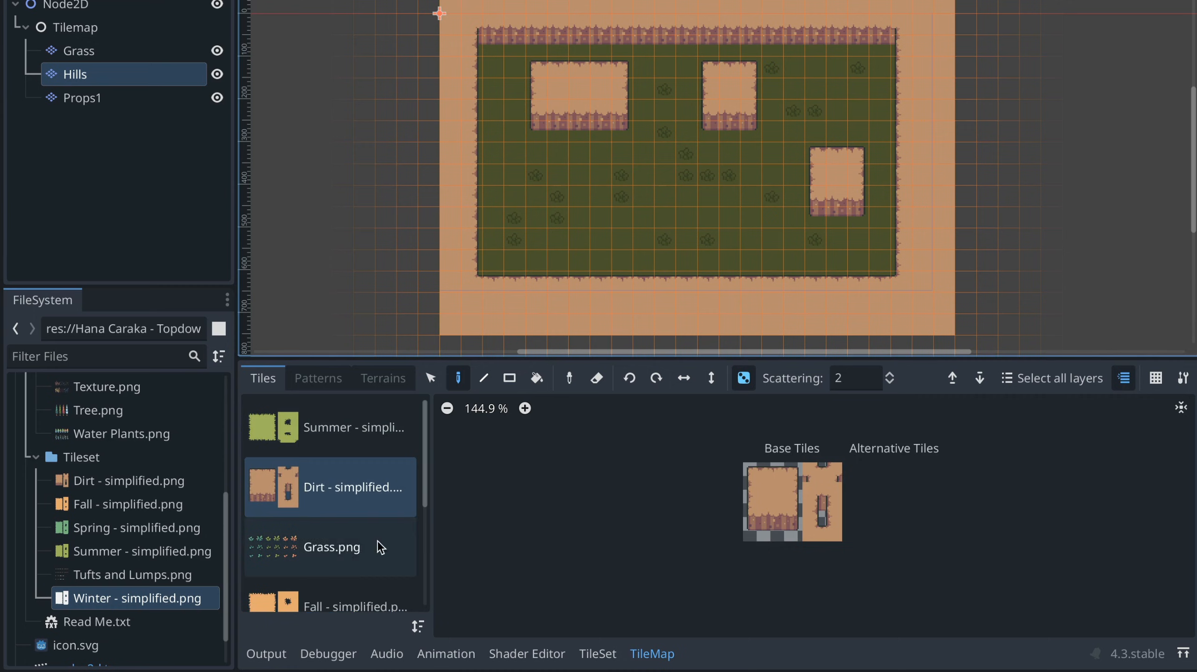
click(597, 654)
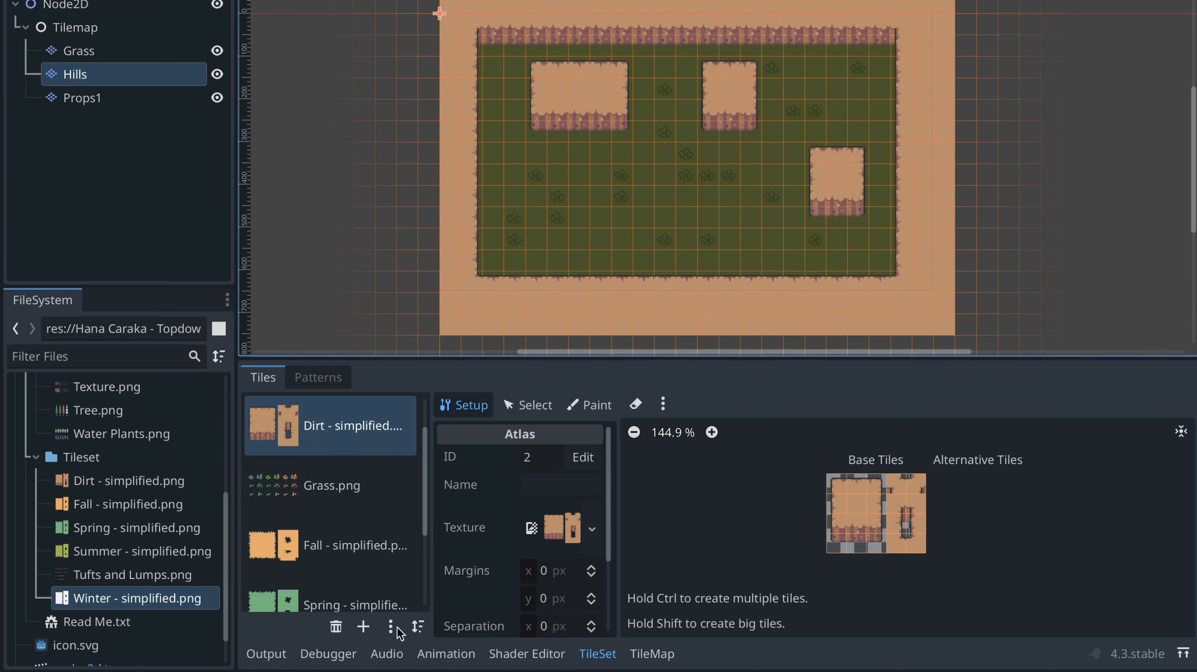
click(337, 627)
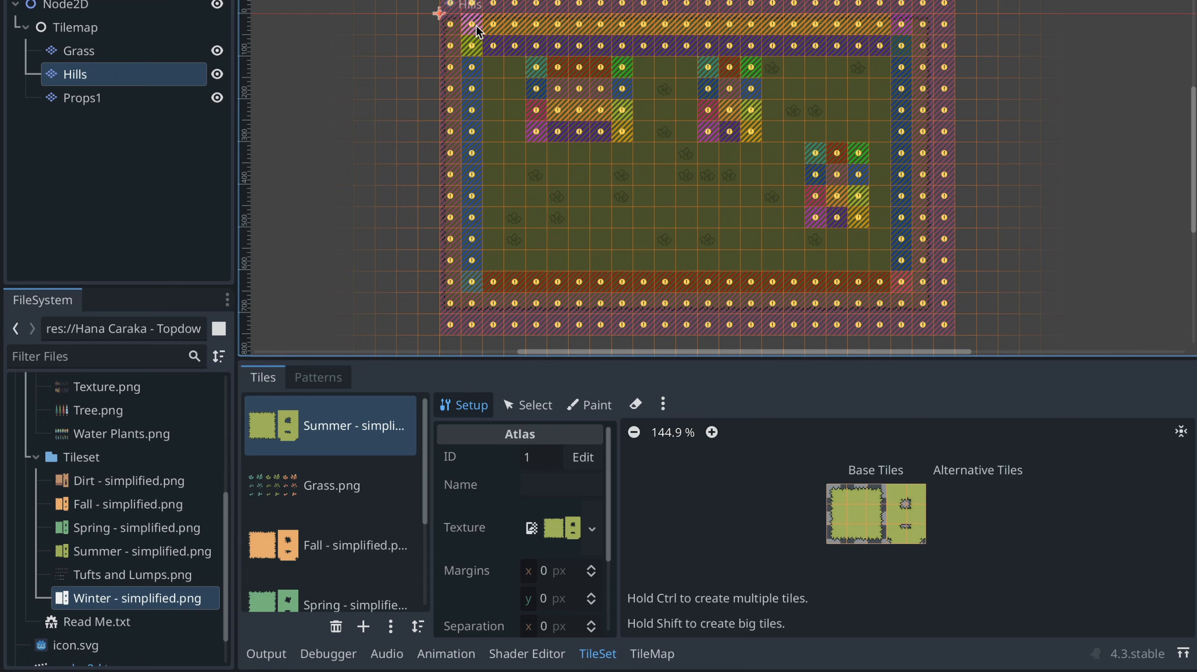
key(ctrl+z)
- View the terrain_merge atlas at the end of the tile set's source list
scroll(425, 494, down, 2)
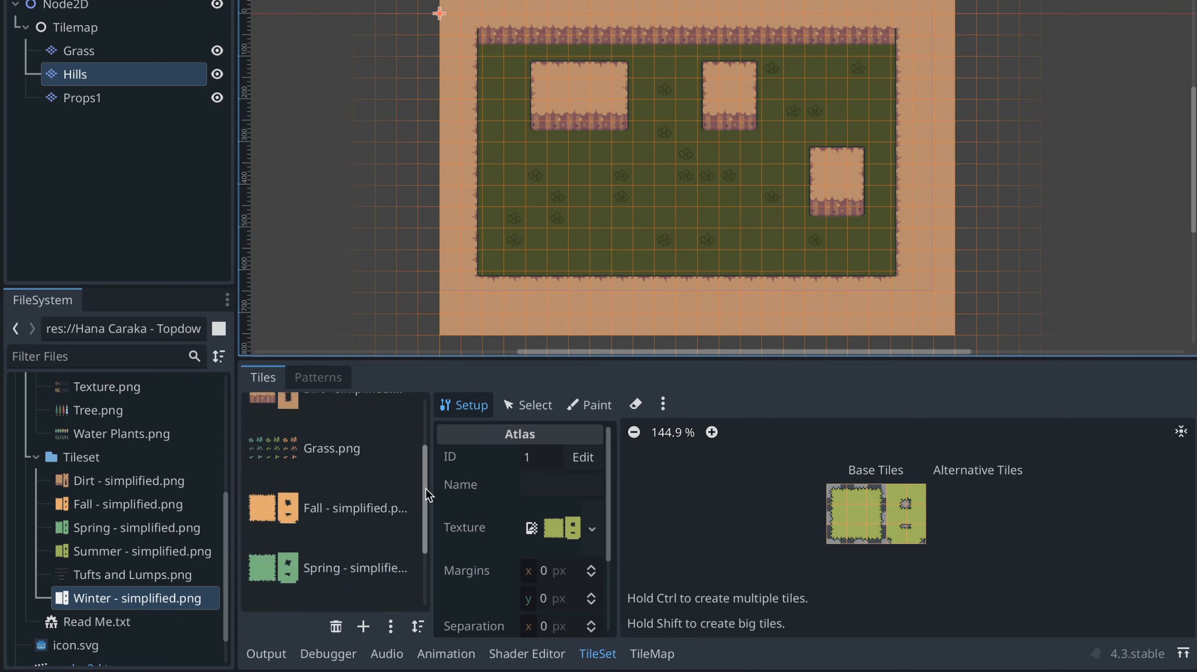
scroll(427, 495, down, 3)
click(341, 576)
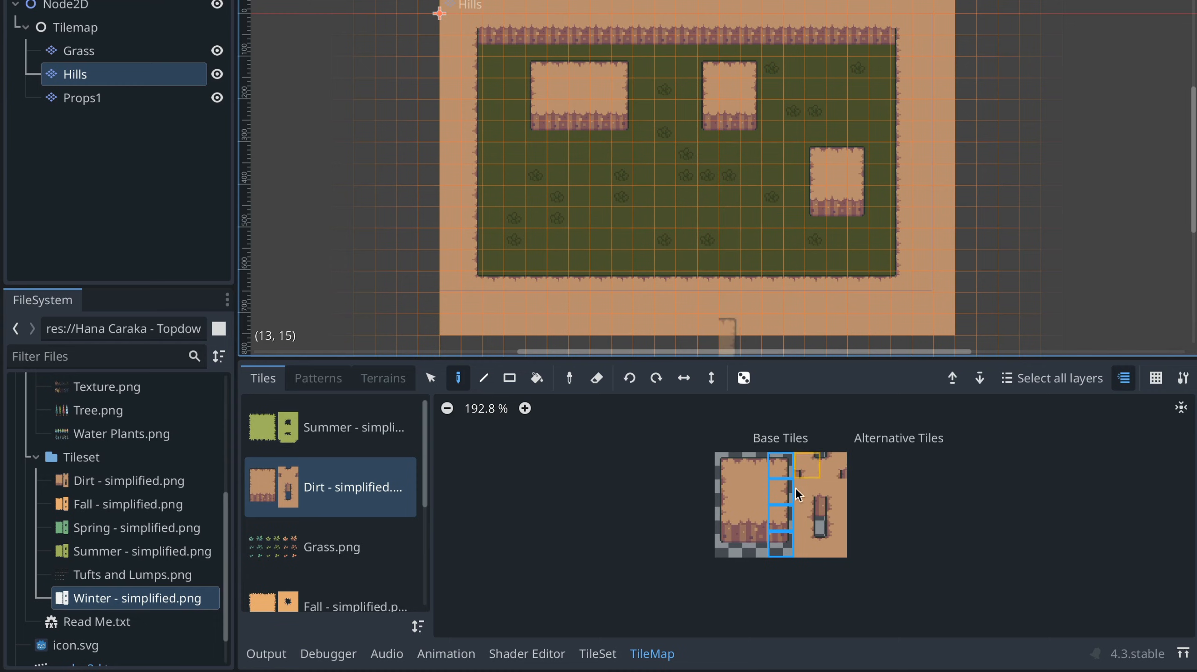
- Paint dirt tiles on Hills to widen the upper-left platform by one column and extend its right part two rows down
drag(754, 465, 780, 542)
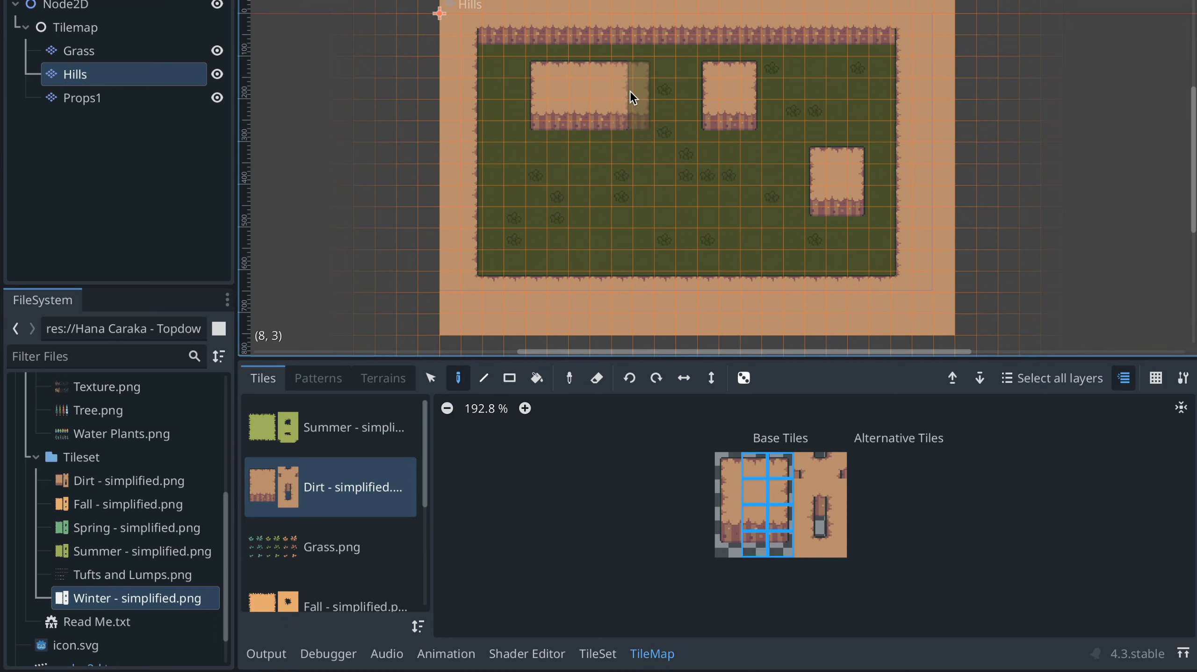
click(636, 124)
drag(783, 540, 725, 489)
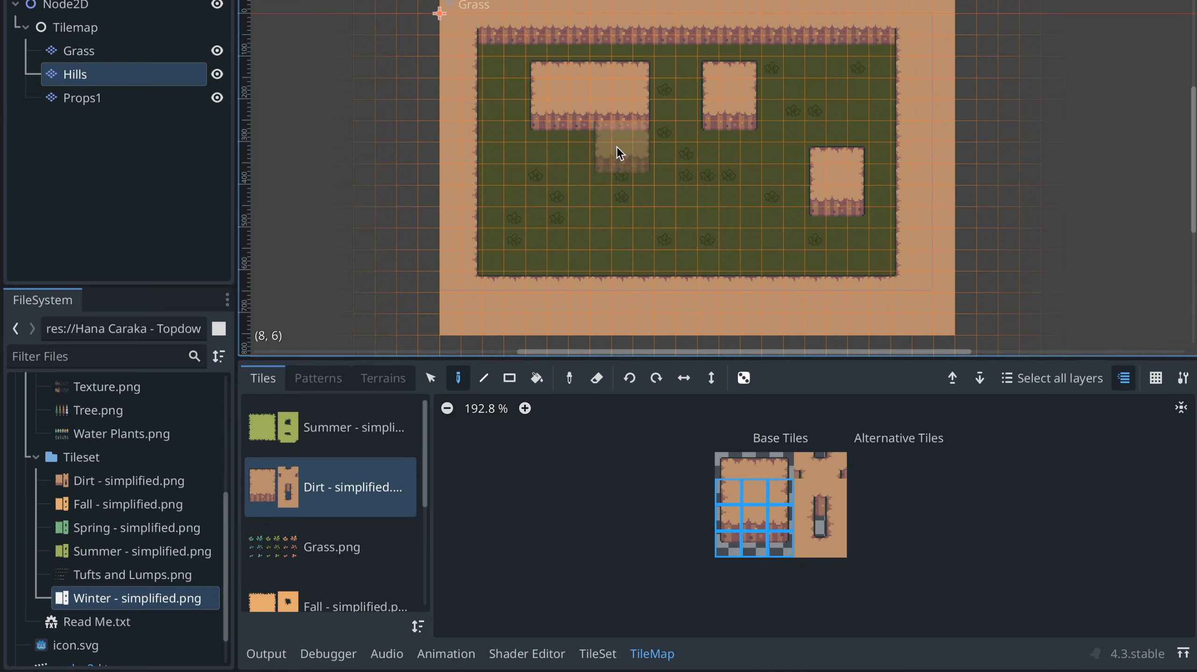
click(781, 518)
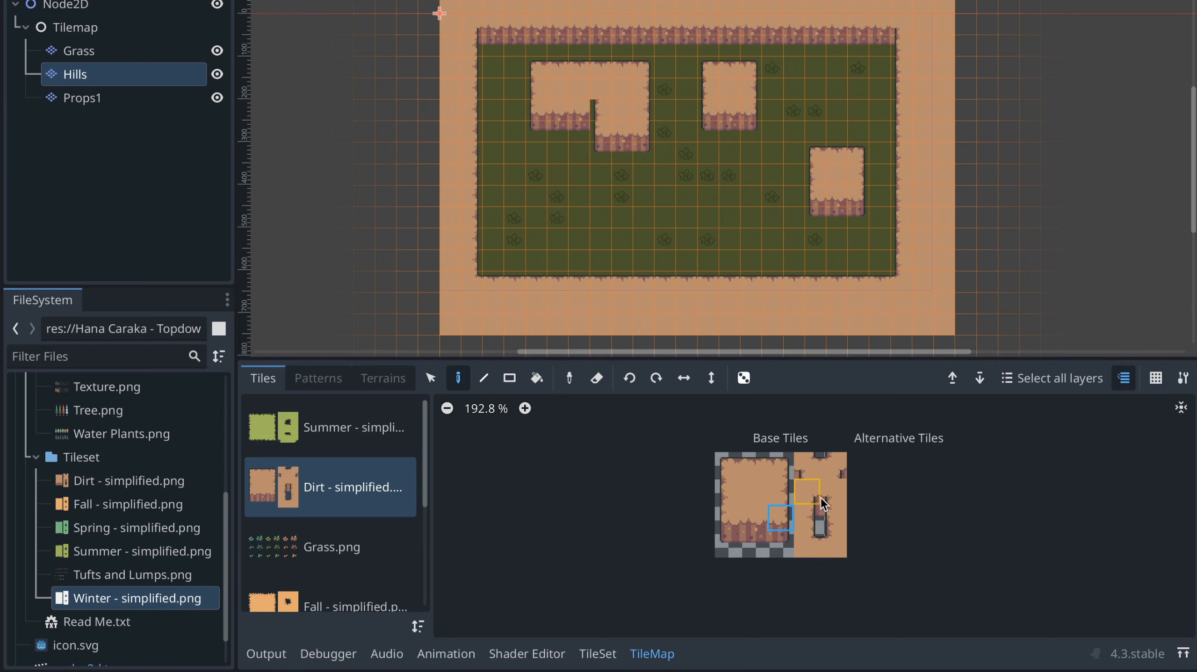
mouse_move(833, 492)
mouse_down()
mouse_move(828, 524)
mouse_move(725, 512)
mouse_move(781, 491)
mouse_up()
click(601, 122)
click(619, 170)
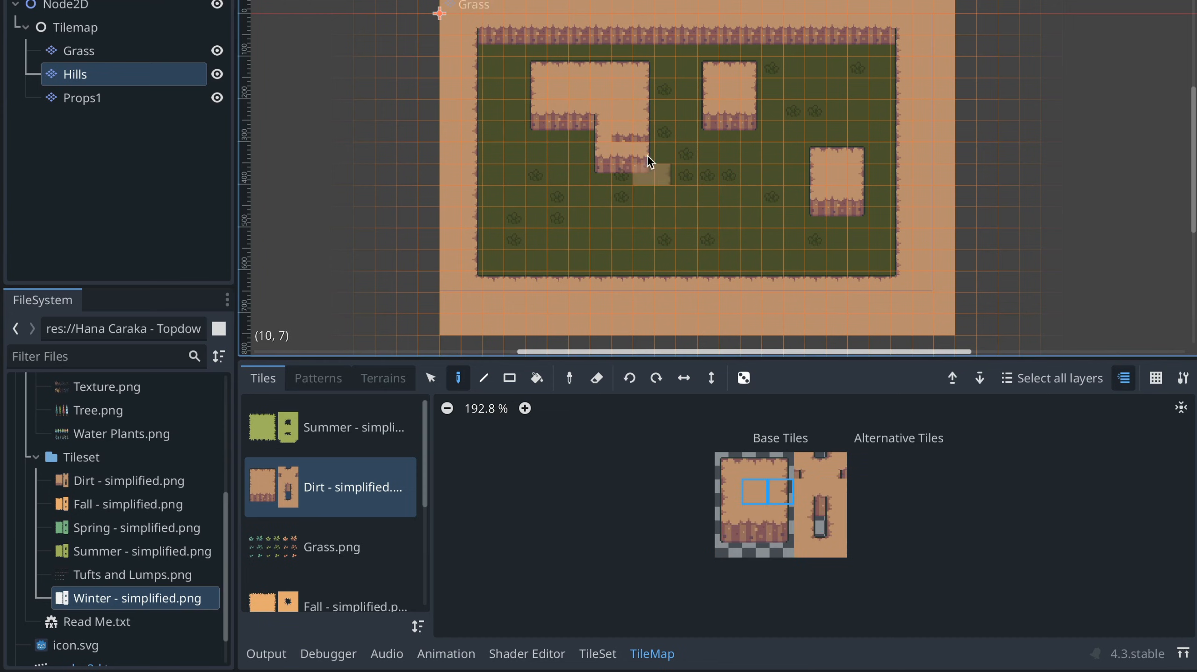
click(637, 140)
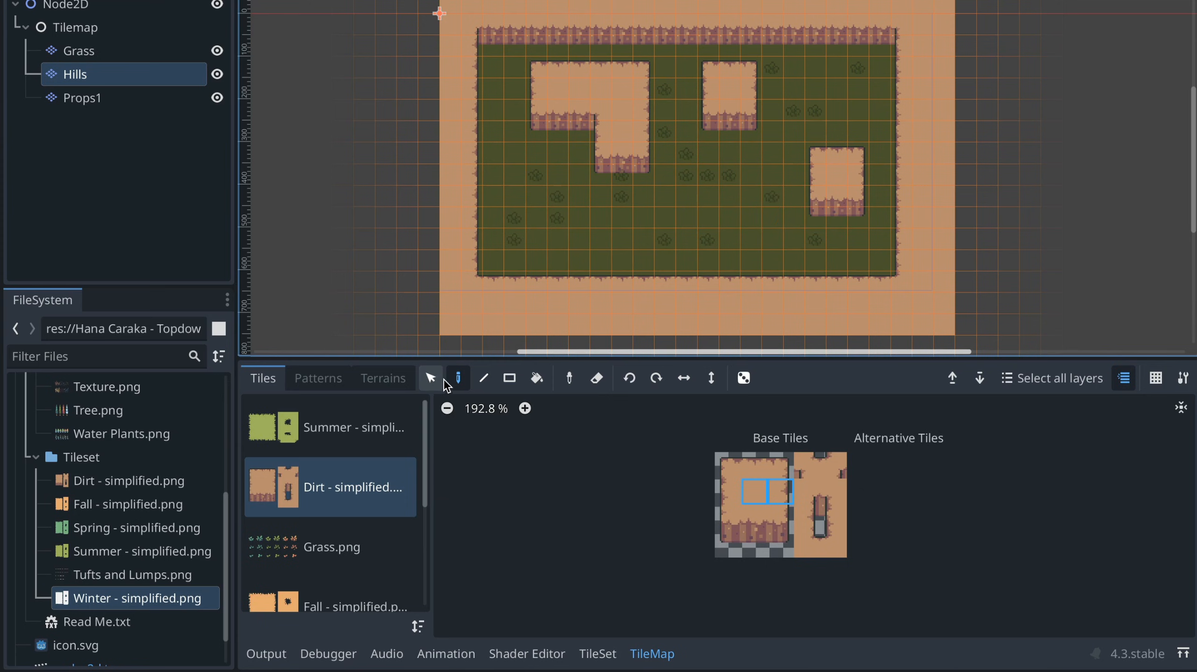
- Try stamping three copies of the L-shaped platform on Hills, one on the lawn and two beside the map, and undo them
click(429, 383)
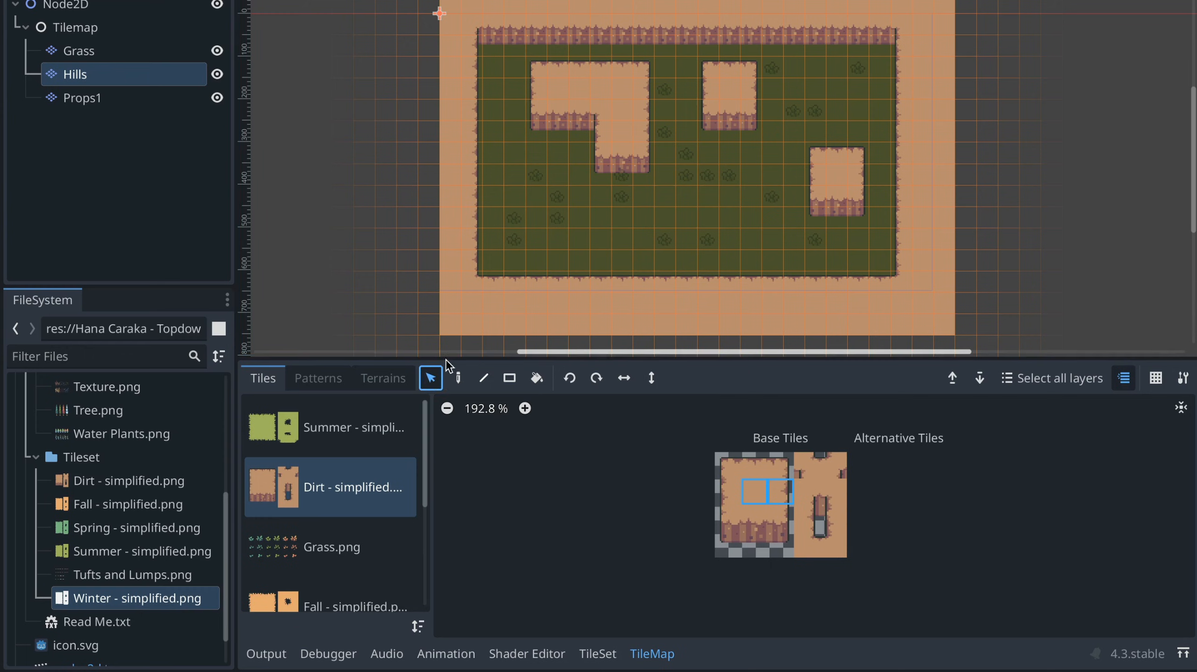
drag(624, 155, 531, 69)
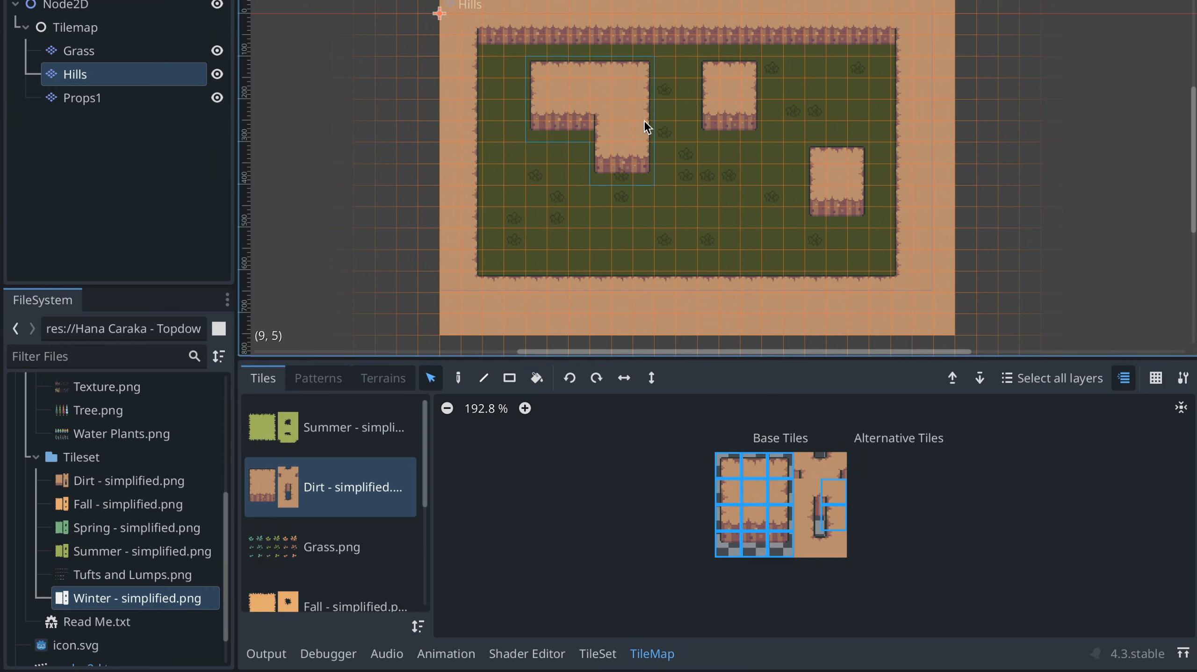
click(458, 378)
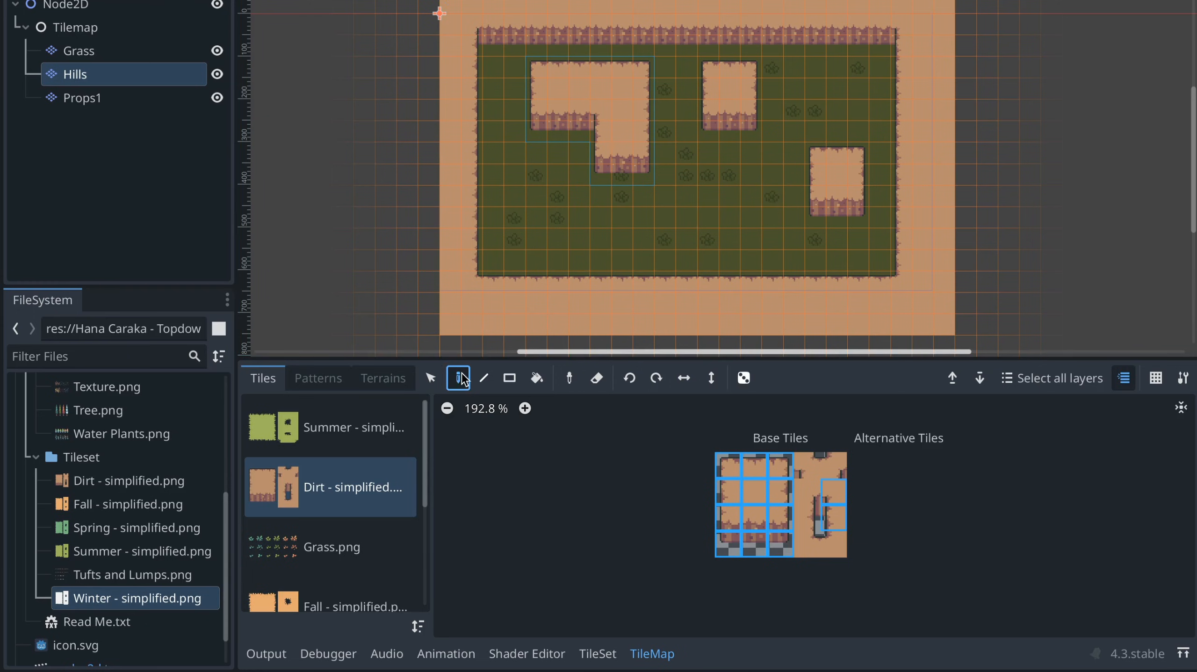
click(733, 212)
click(1065, 84)
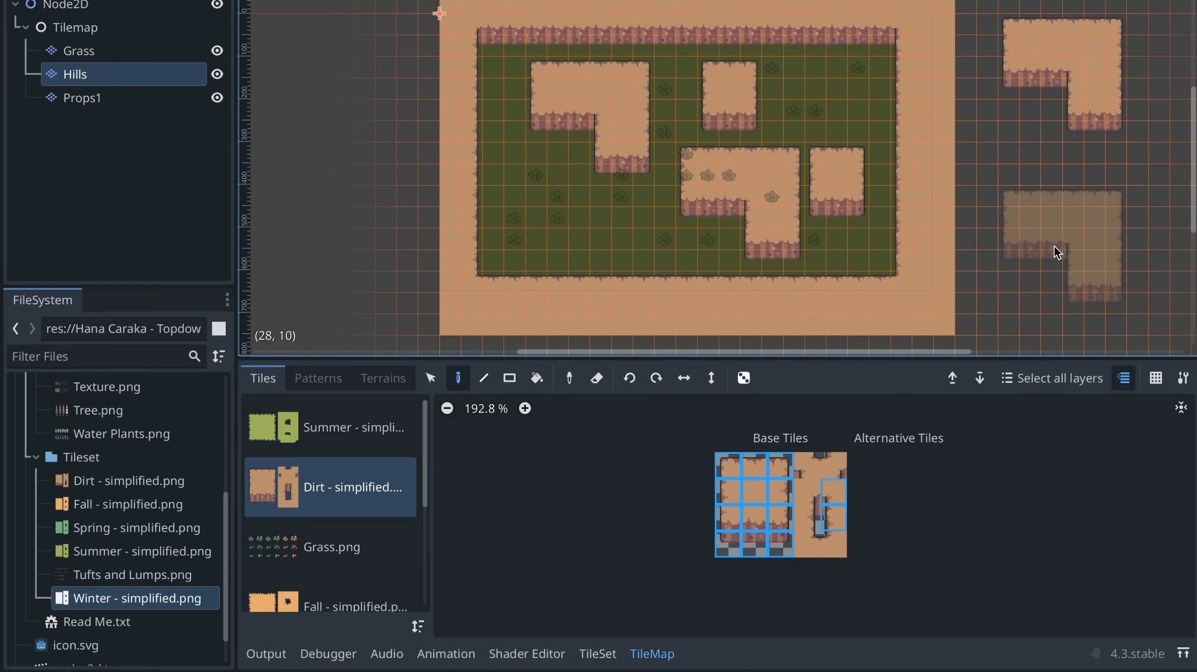
click(1057, 245)
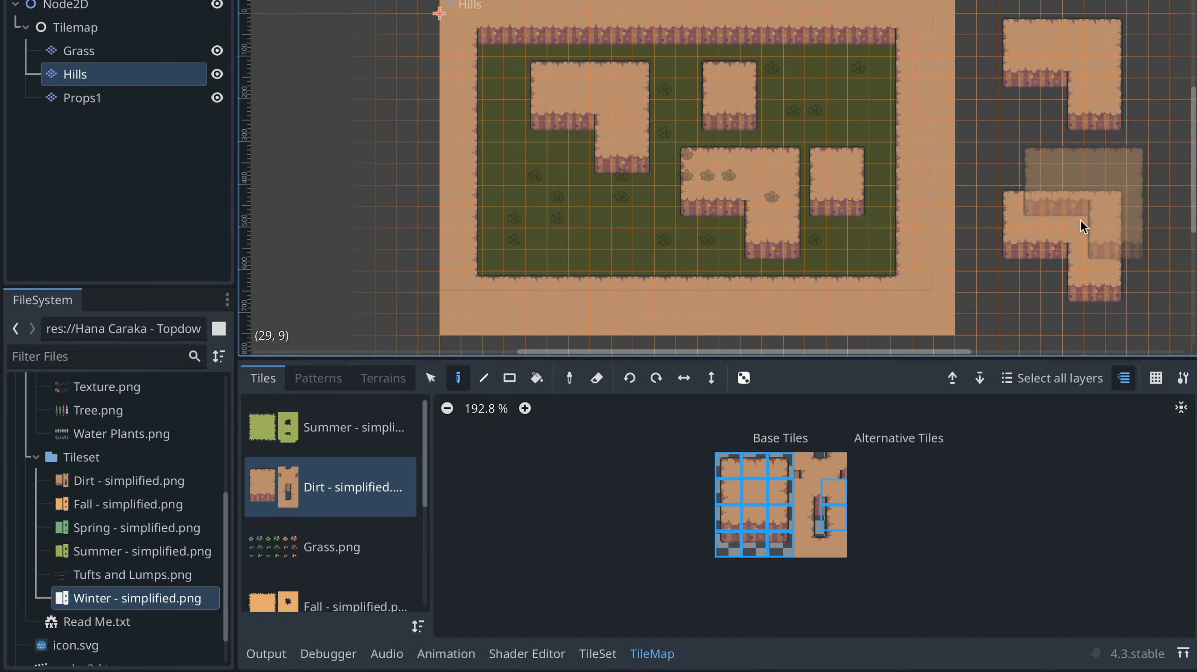
key(ctrl+z)
key(ctrl+z)
key(ctrl+z)
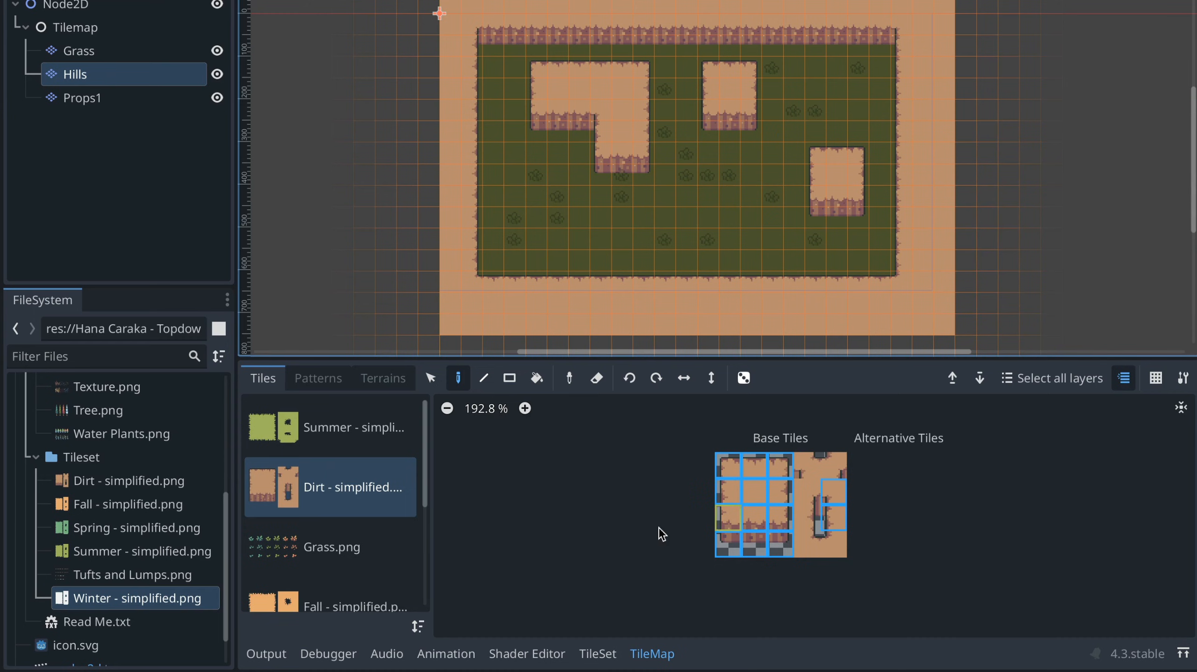
- Store the L-shaped dirt platform from the Hills layer as a reusable tilemap pattern
click(317, 379)
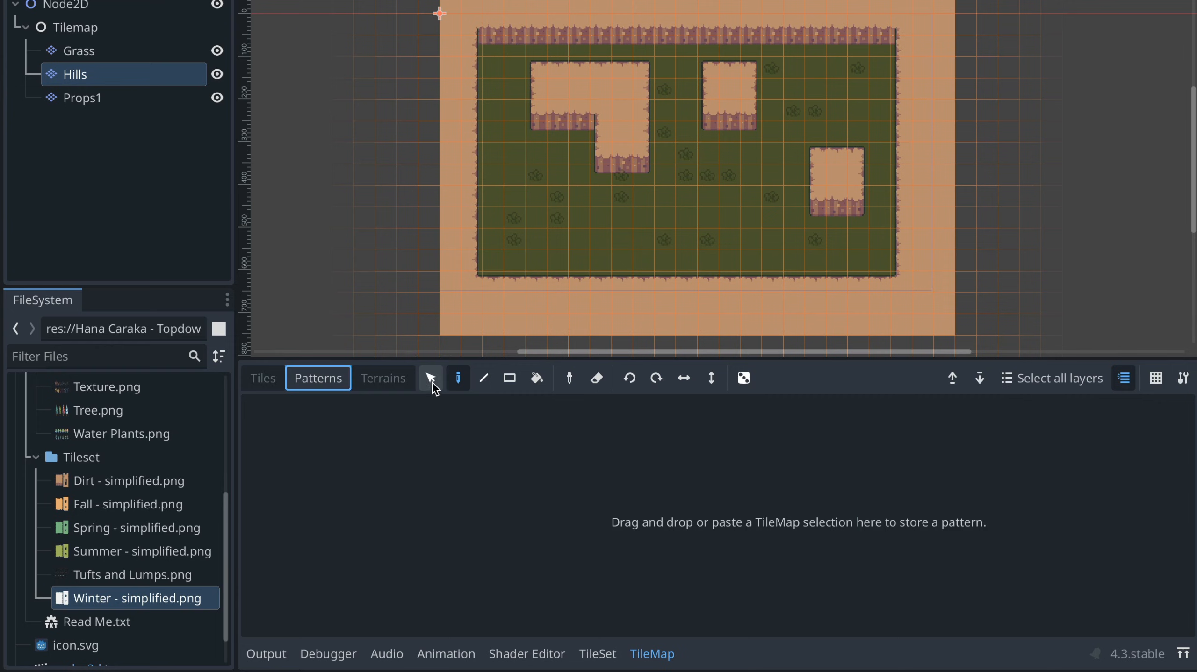
click(465, 380)
click(430, 378)
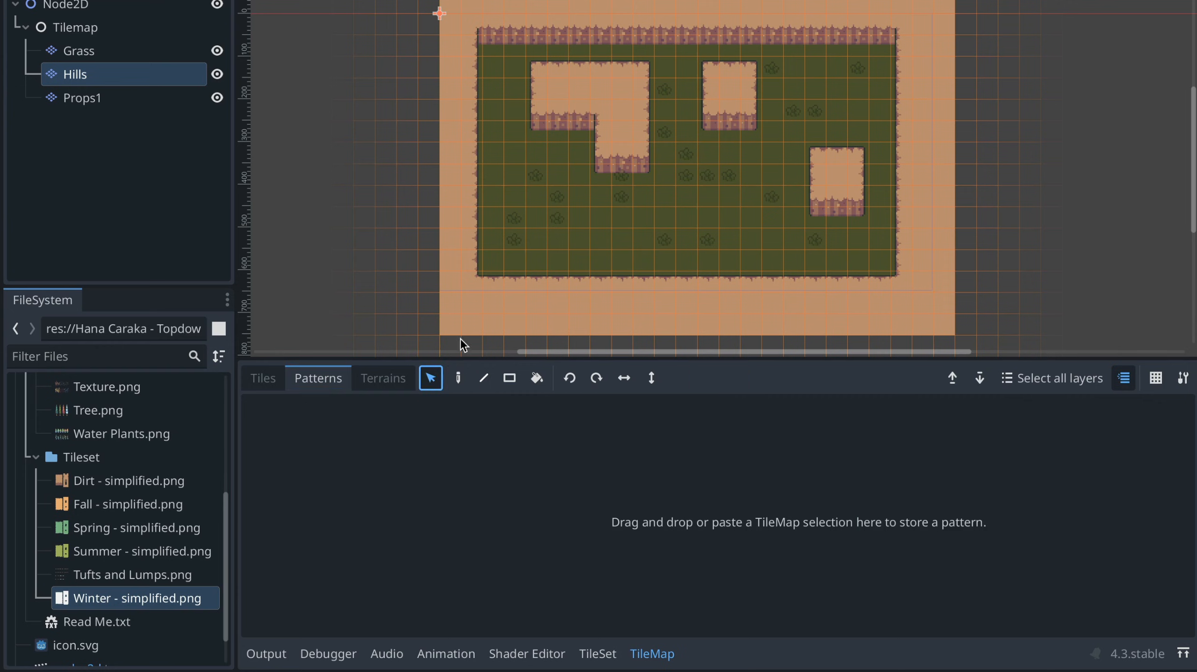
drag(646, 167, 538, 67)
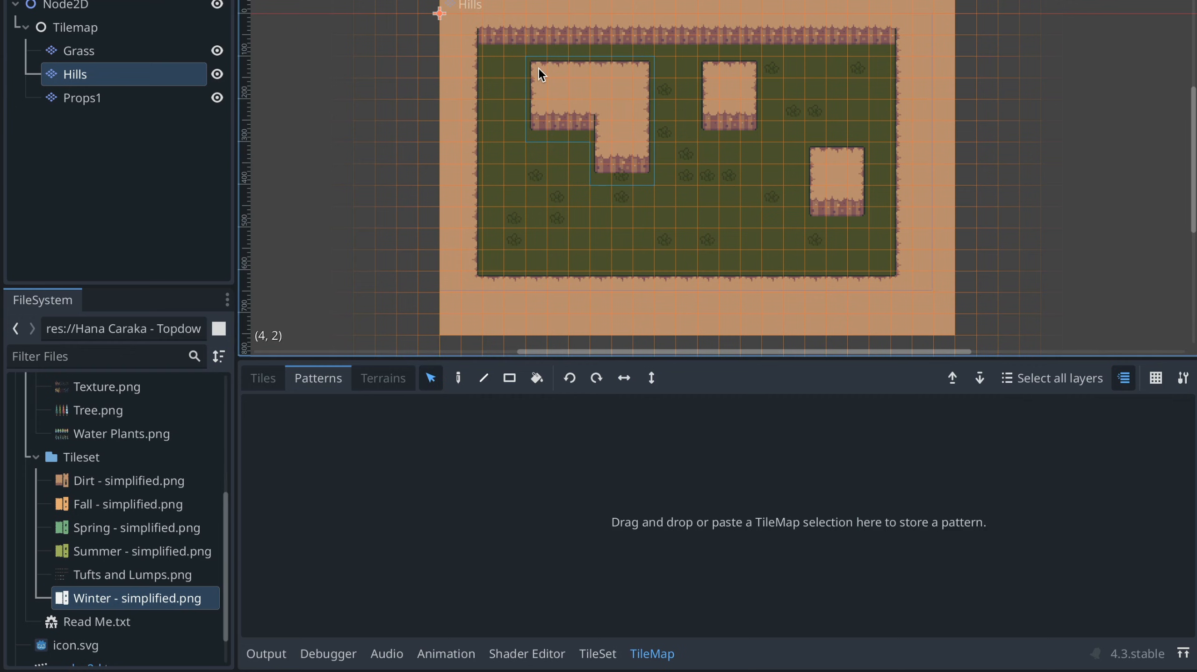
drag(538, 67, 493, 509)
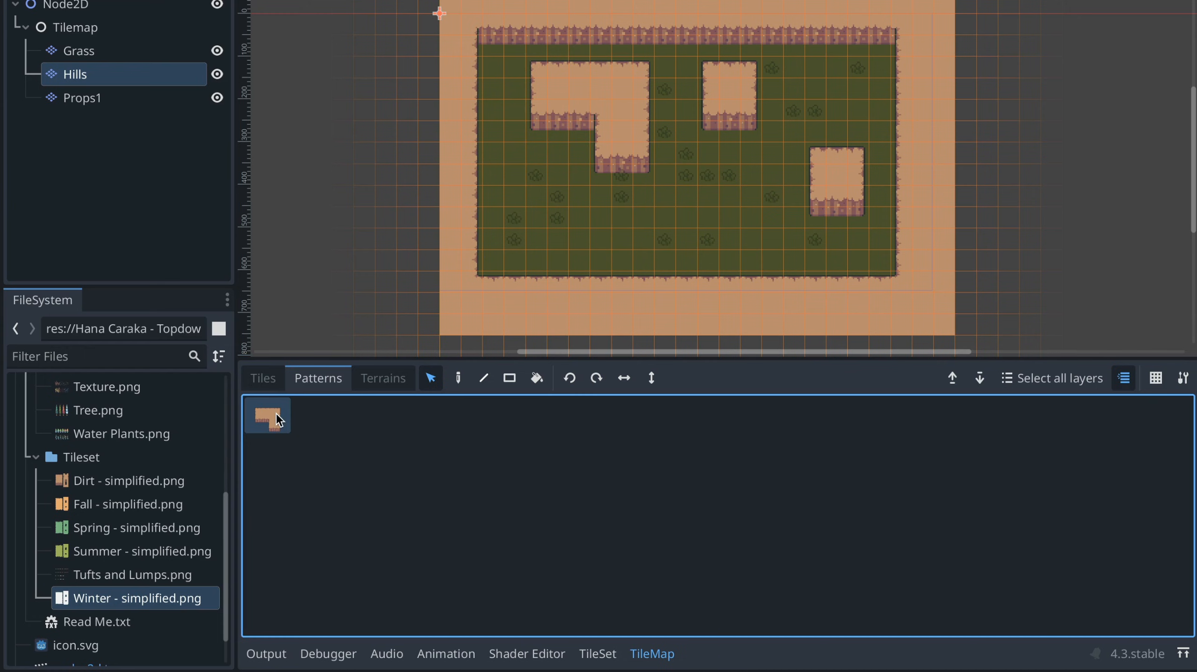
- Place four small green tufts from the Grass.png atlas around the lawn on the Props1 layer
click(264, 378)
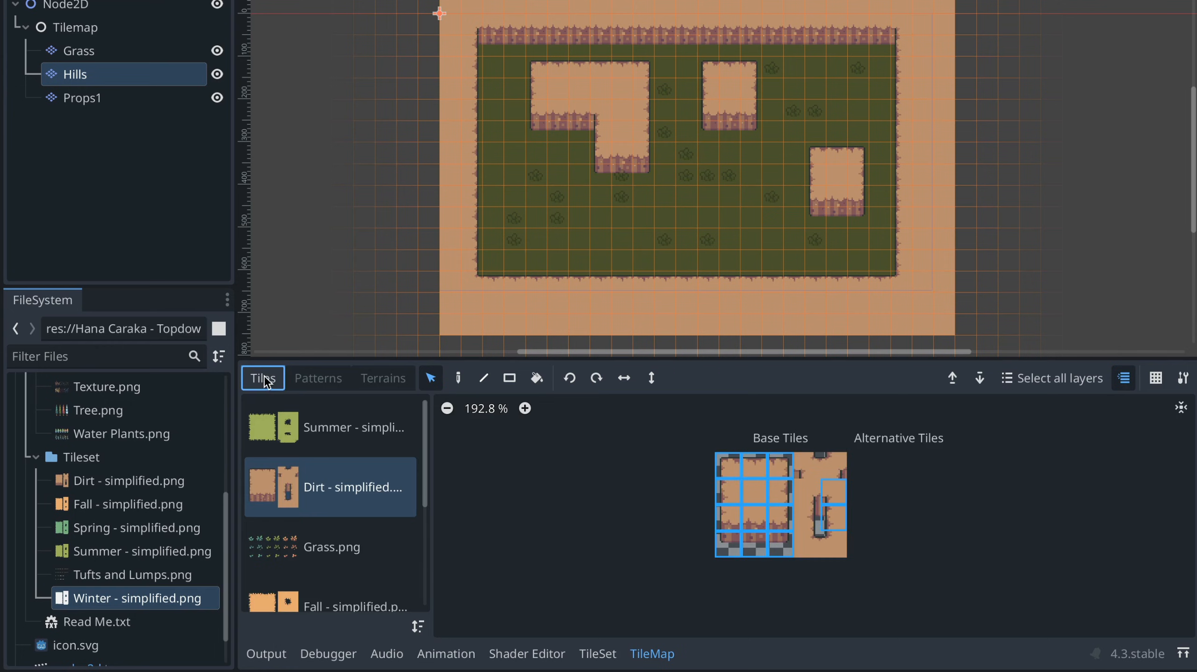
click(356, 552)
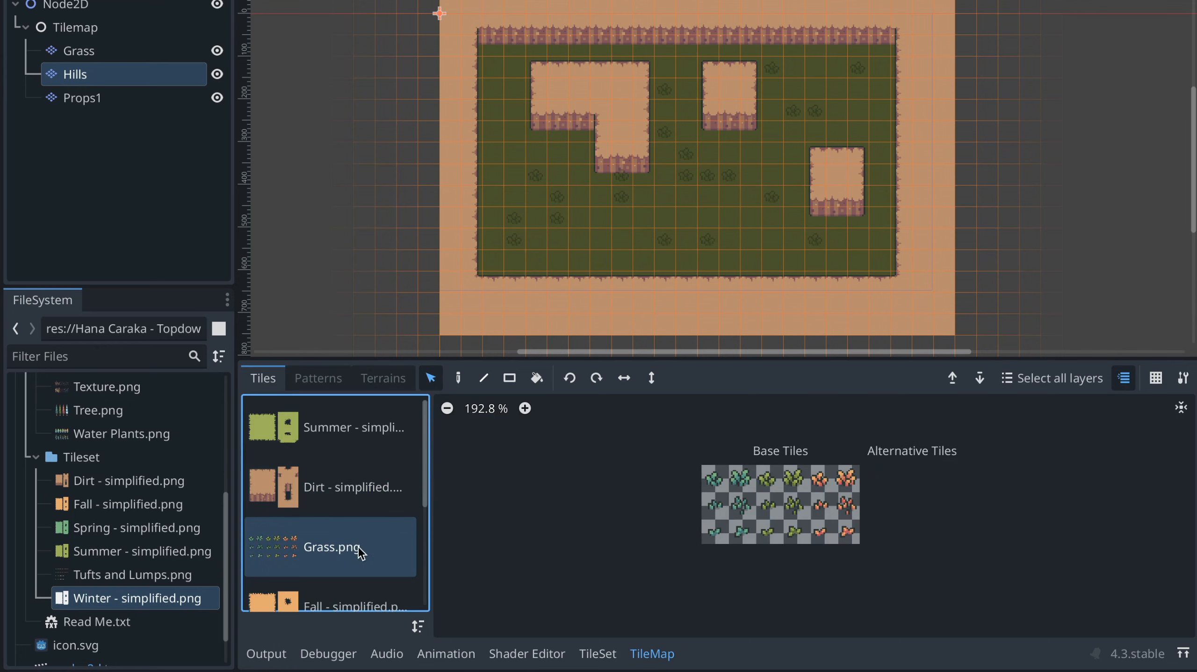
click(104, 52)
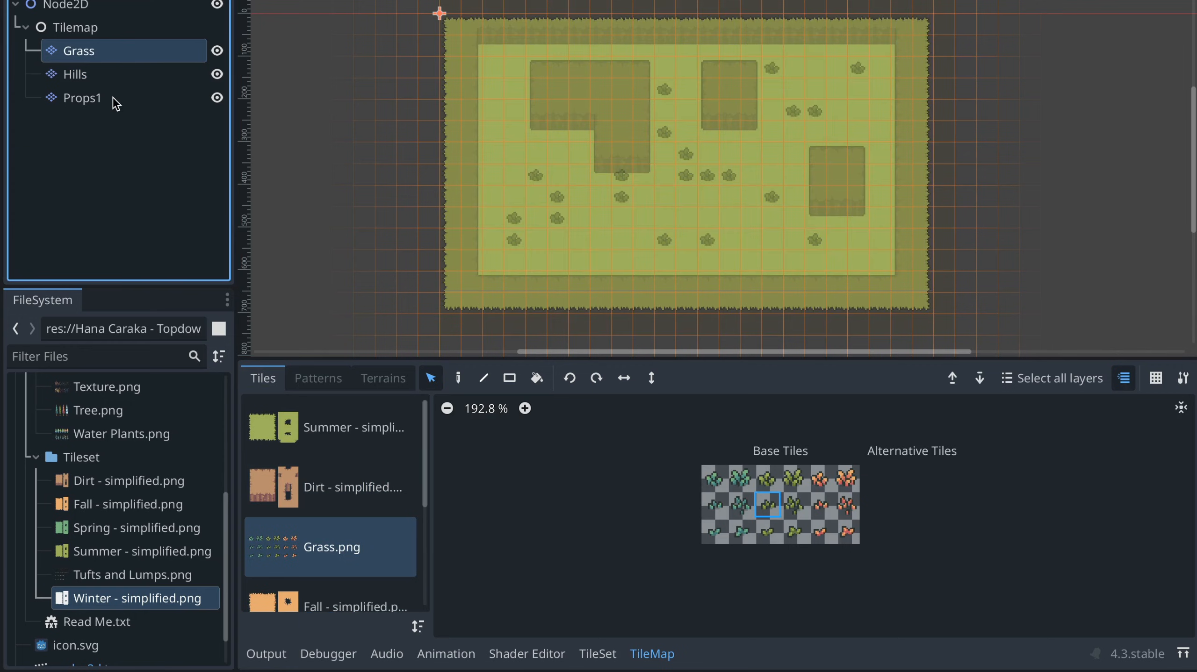
click(127, 97)
click(457, 379)
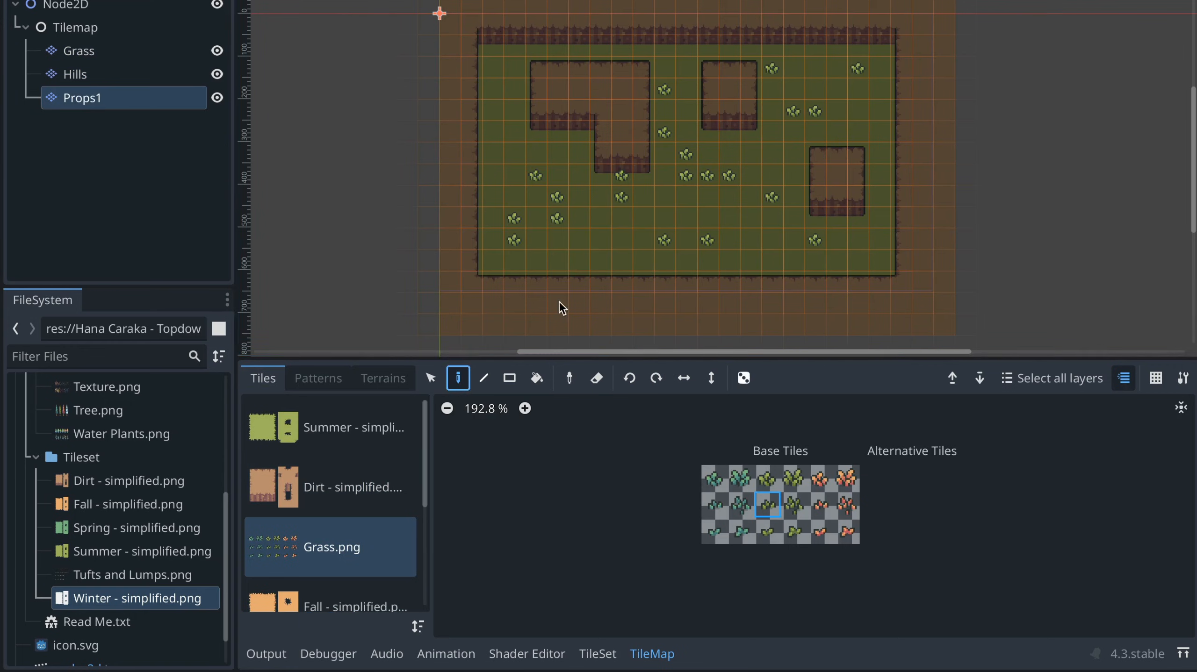
click(580, 240)
click(622, 240)
click(666, 197)
click(540, 159)
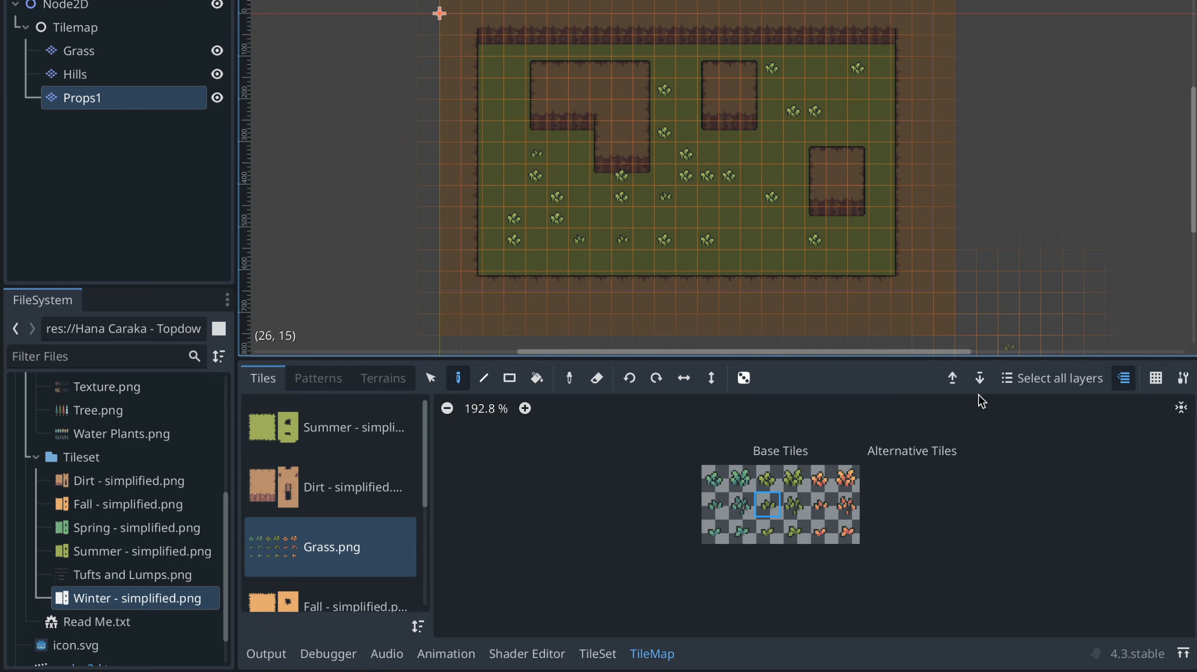
- Try stamping the stored platform pattern twice beside the map on the Hills layer, and undo the second copy
click(950, 379)
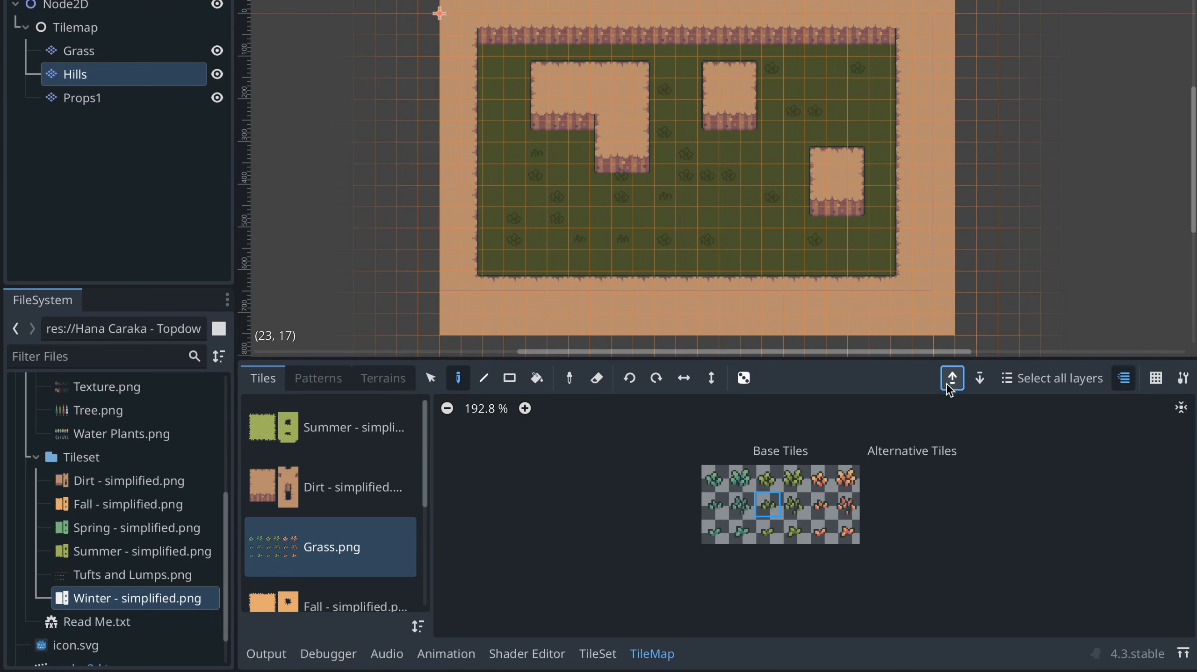
click(317, 380)
click(268, 417)
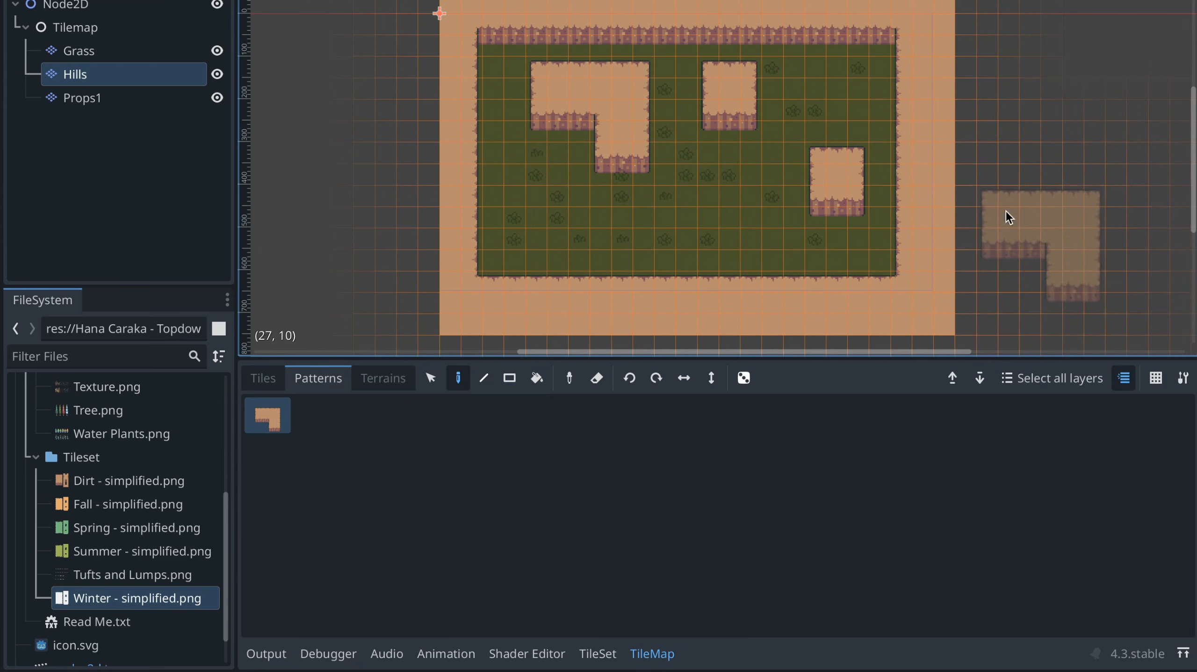
click(1043, 87)
click(1050, 229)
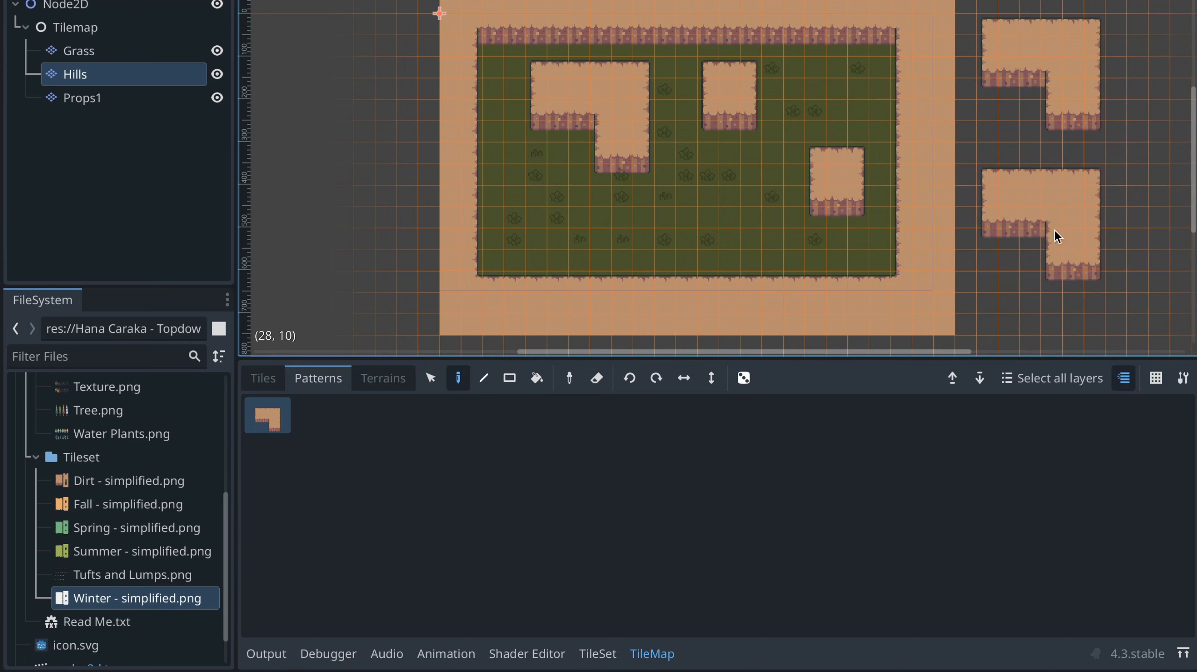
scroll(1149, 251, right, 5)
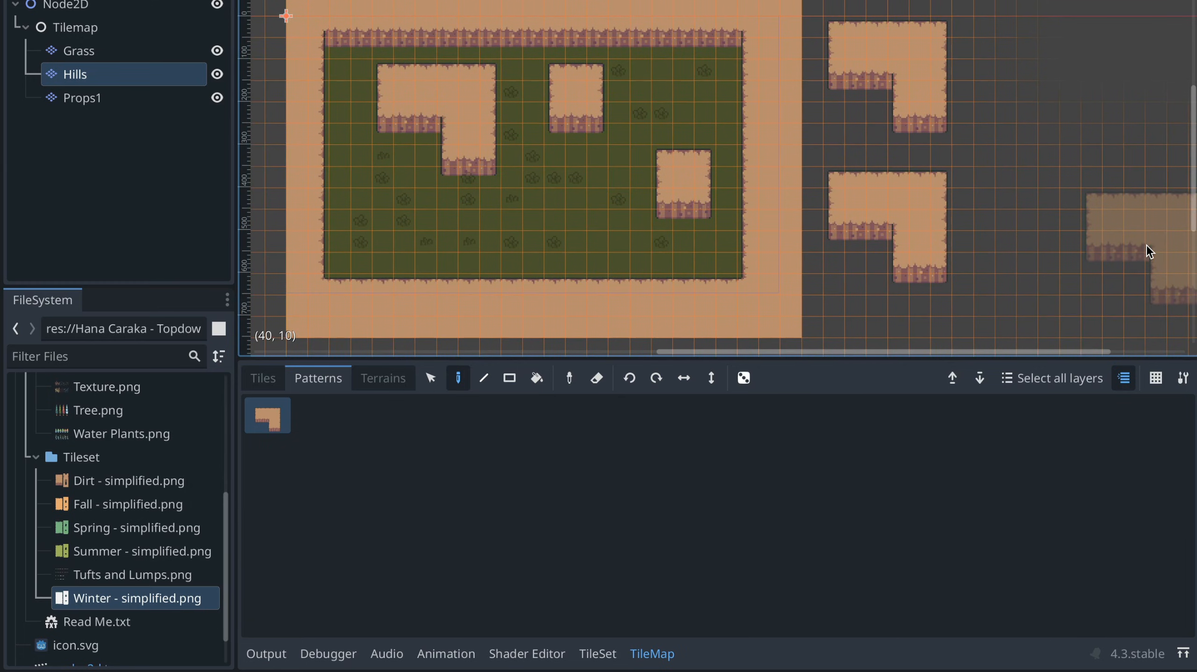
key(ctrl+z)
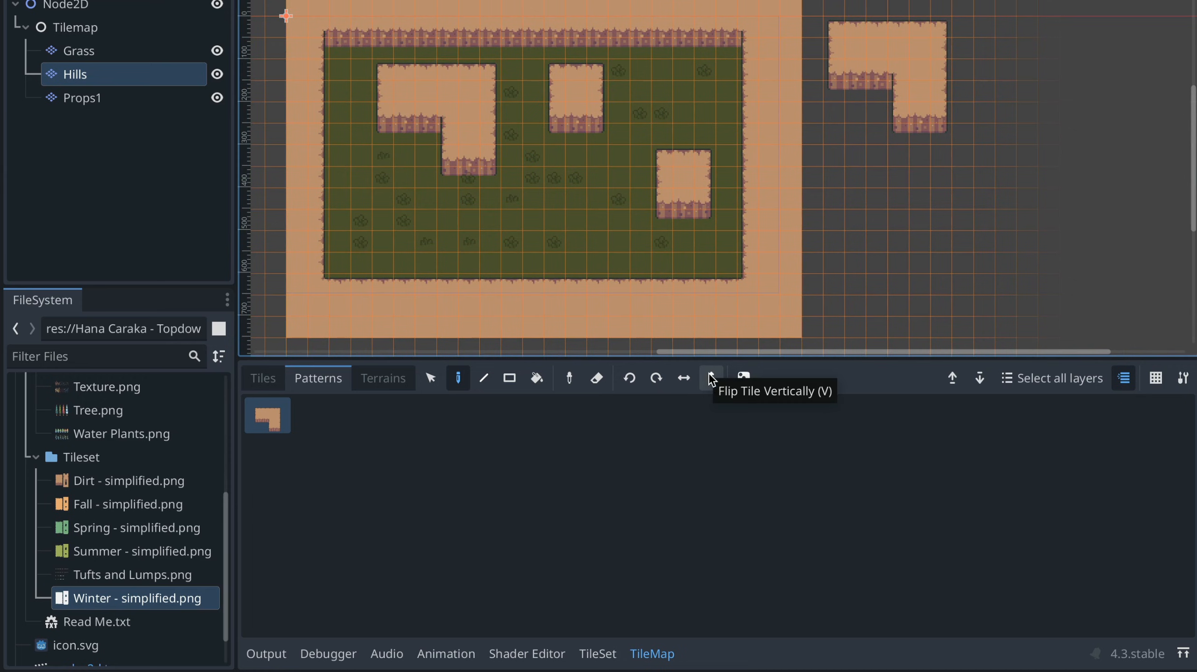
- Try stamping two horizontally flipped copies of the platform pattern beside the map, and return to the individual tiles
click(681, 381)
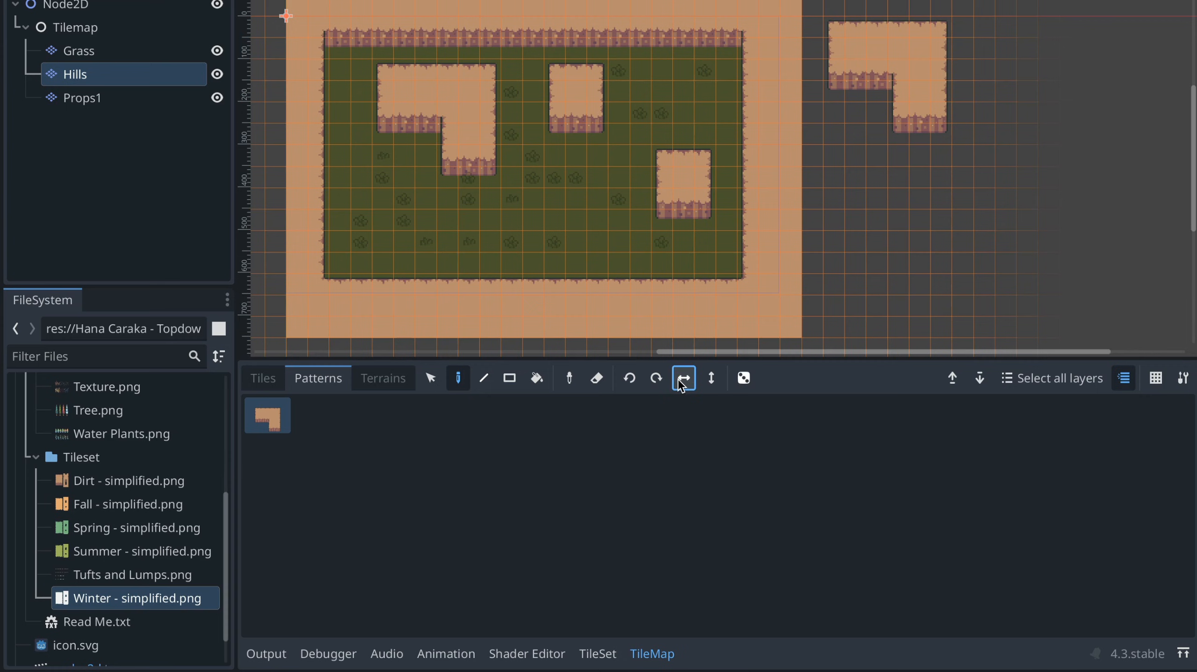
click(966, 238)
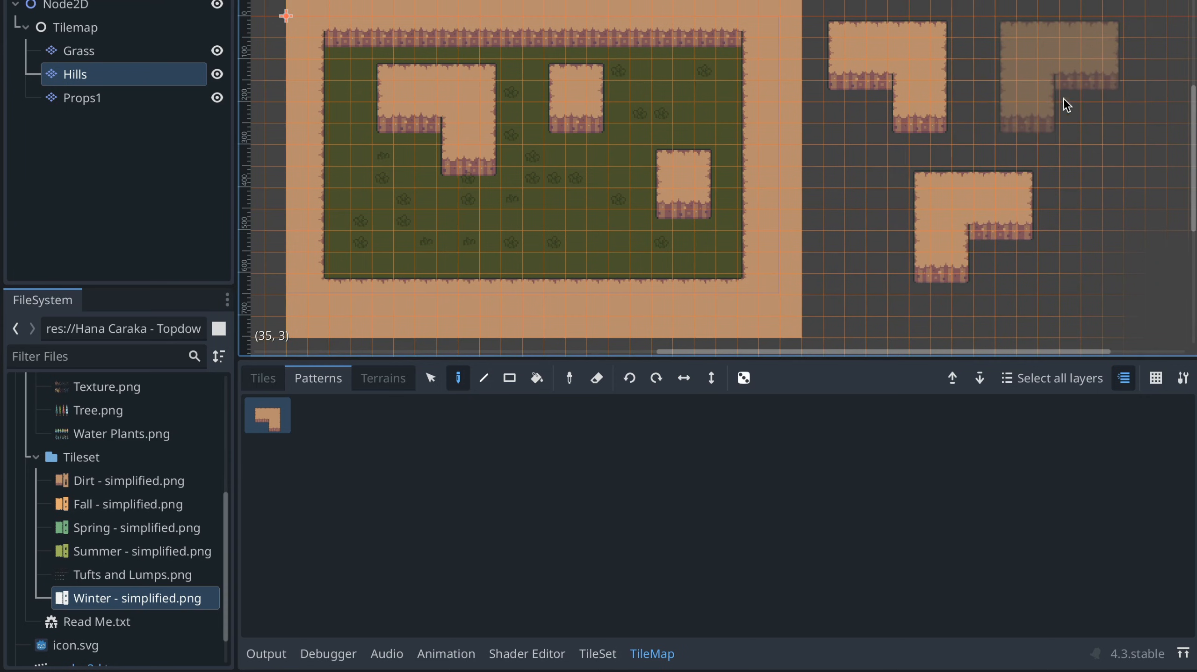
click(1046, 115)
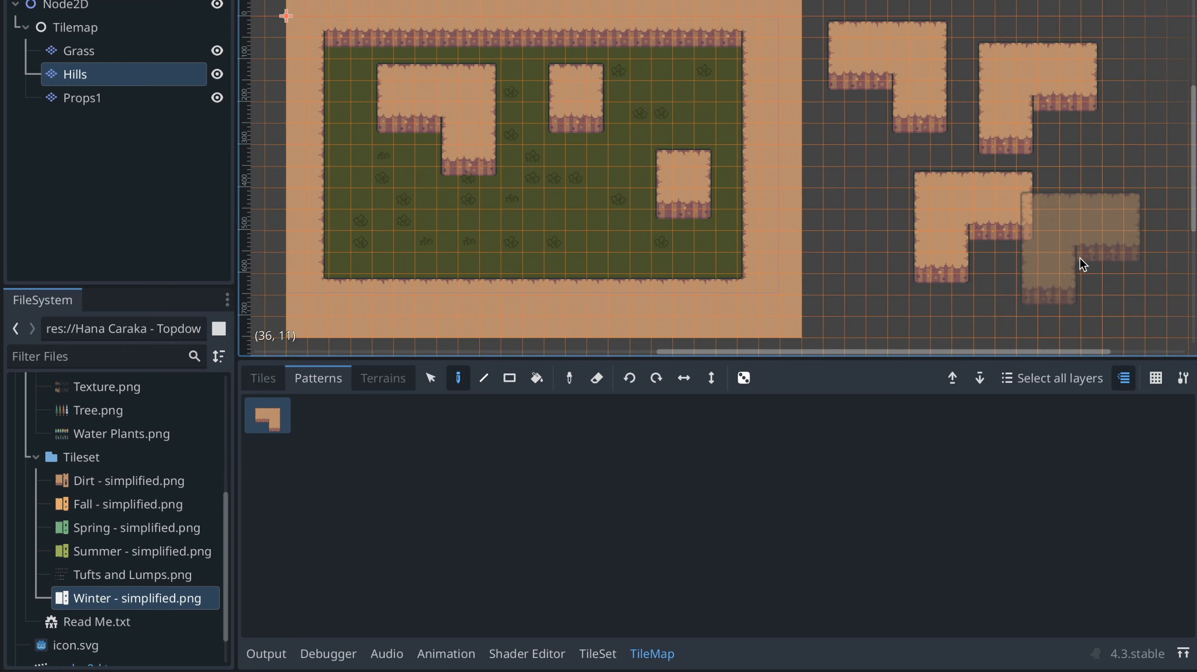
click(280, 379)
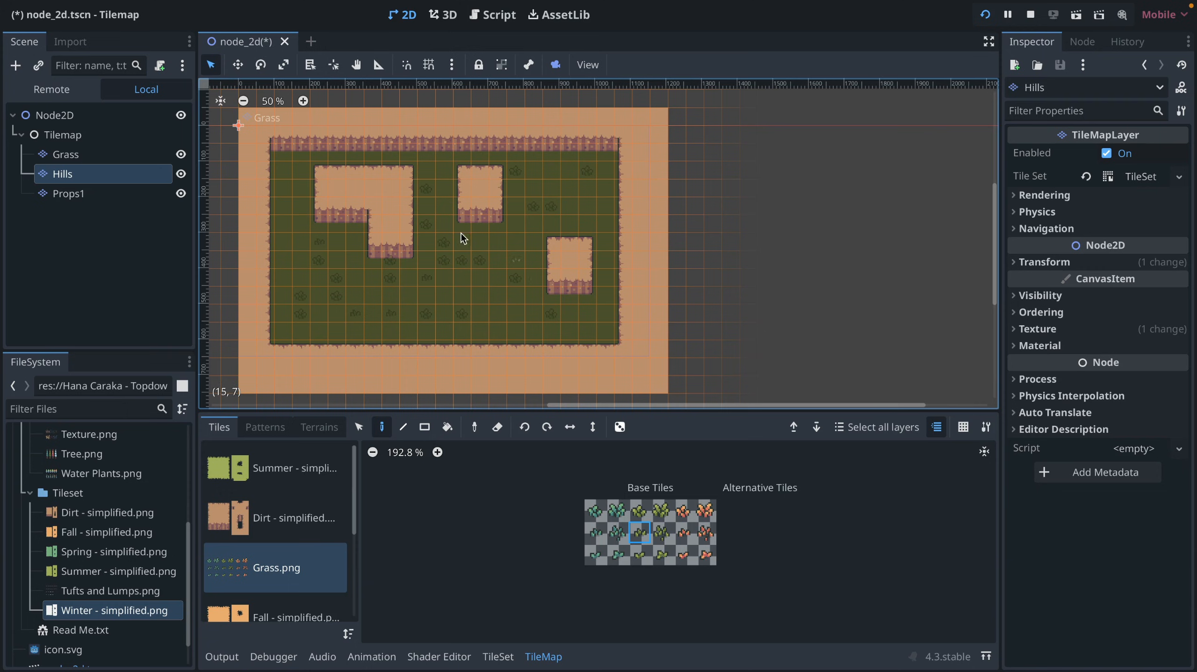
- Add a CharacterBody2D node as a child of the root Node2D
click(89, 116)
right_click(92, 117)
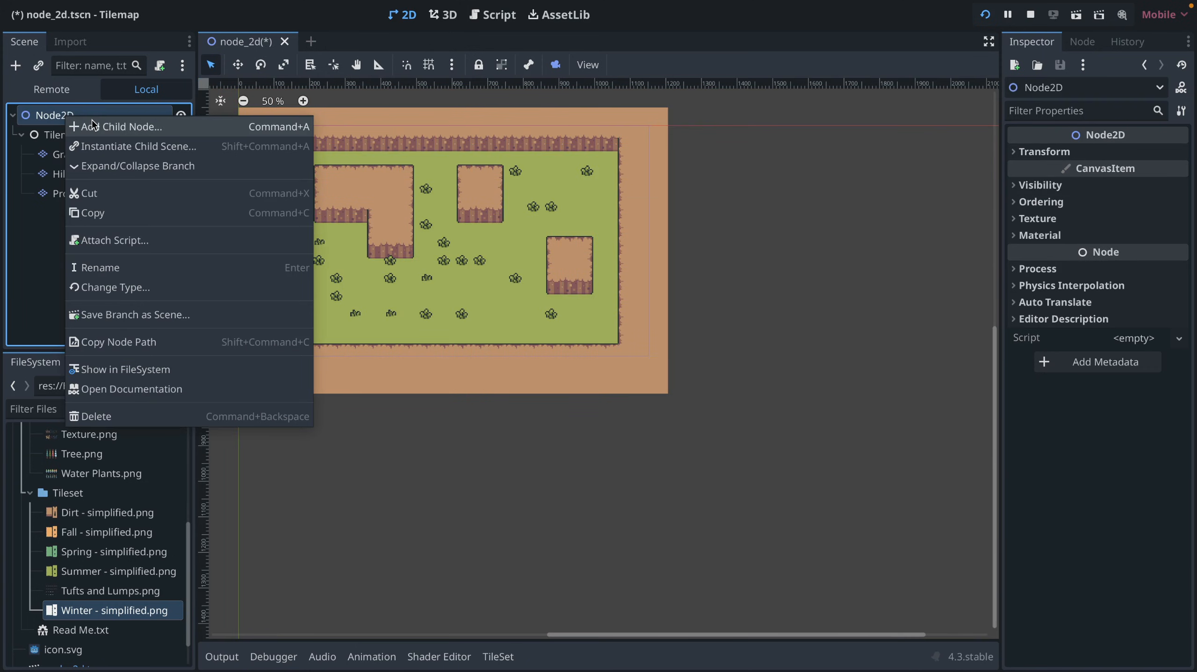
click(93, 125)
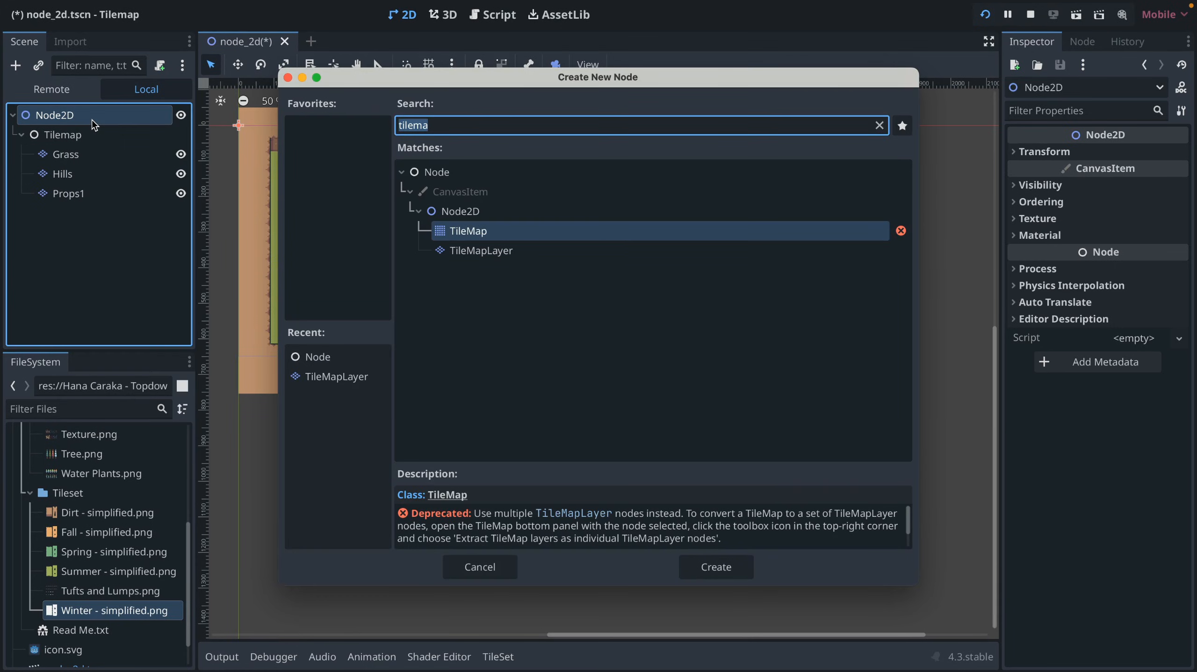
text(chara)
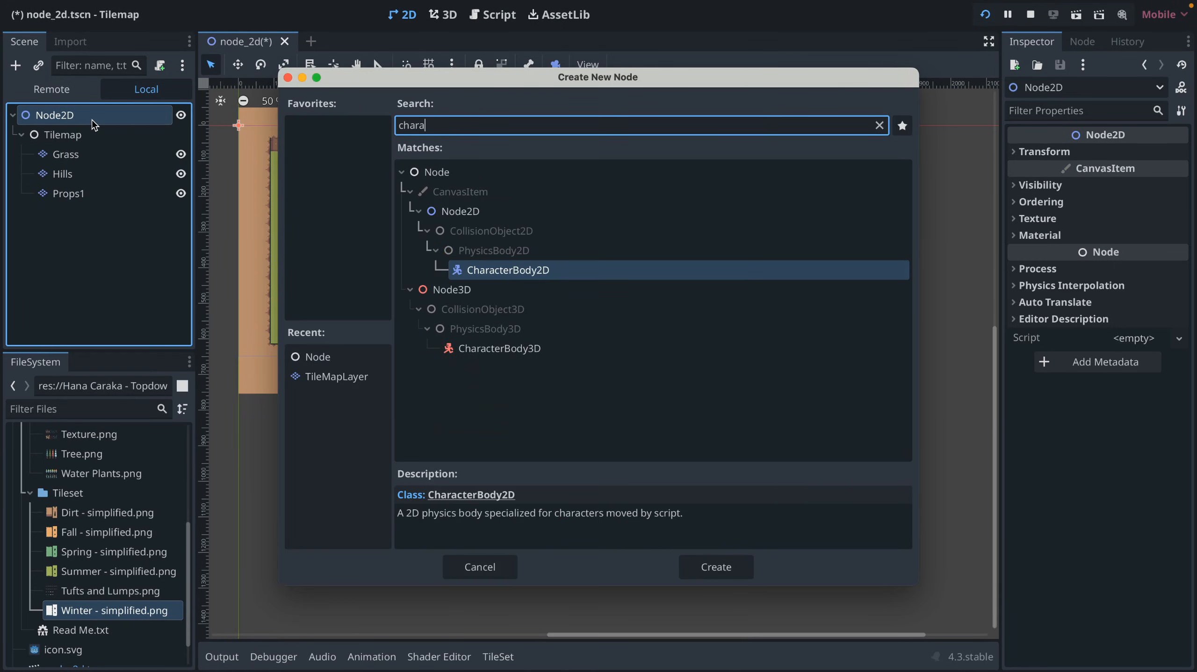
key(Return)
- Add a Sprite2D and a CollisionShape2D as children of the CharacterBody2D
right_click(97, 215)
click(106, 224)
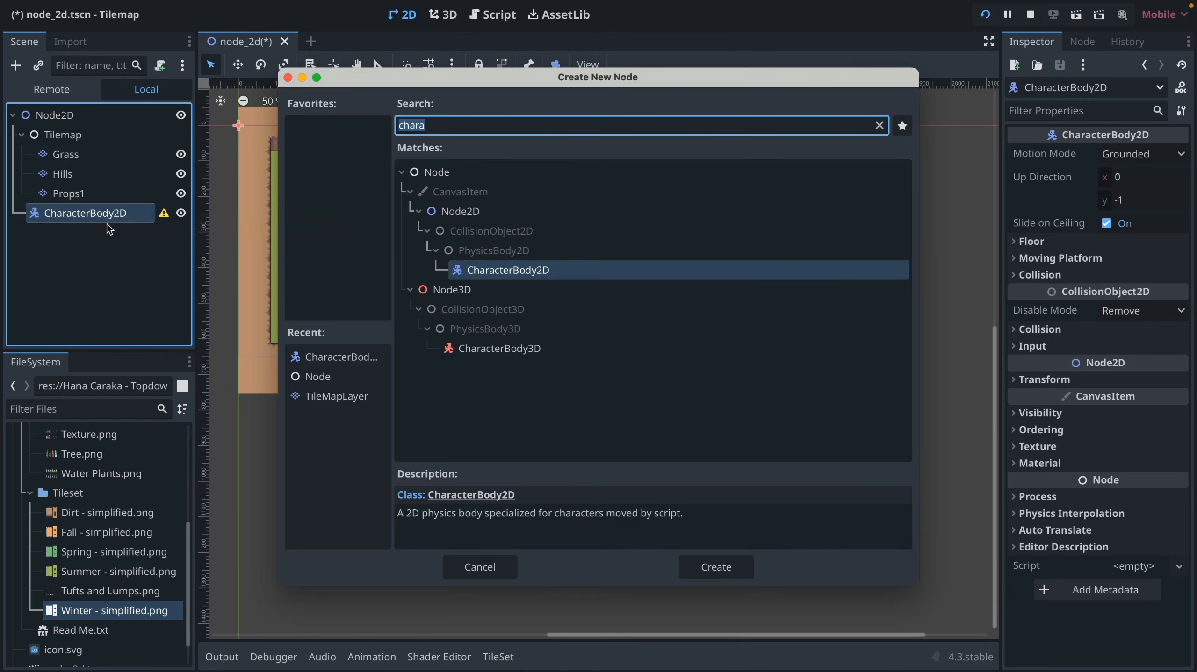
text(sprite)
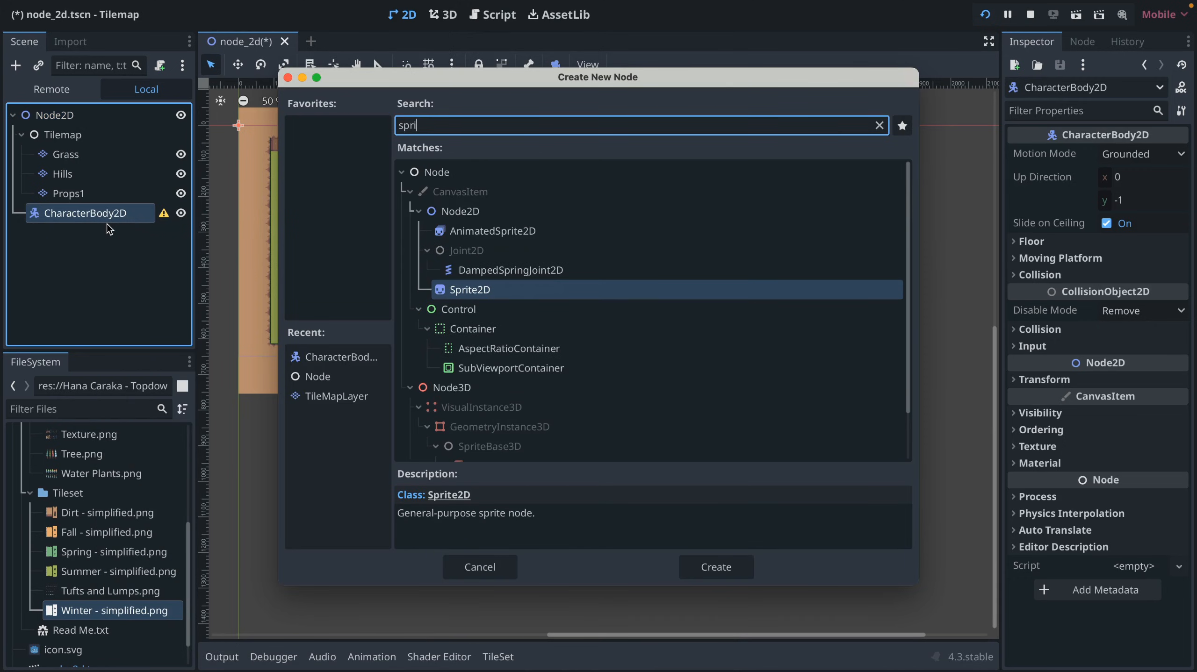
key(Return)
right_click(116, 220)
click(119, 225)
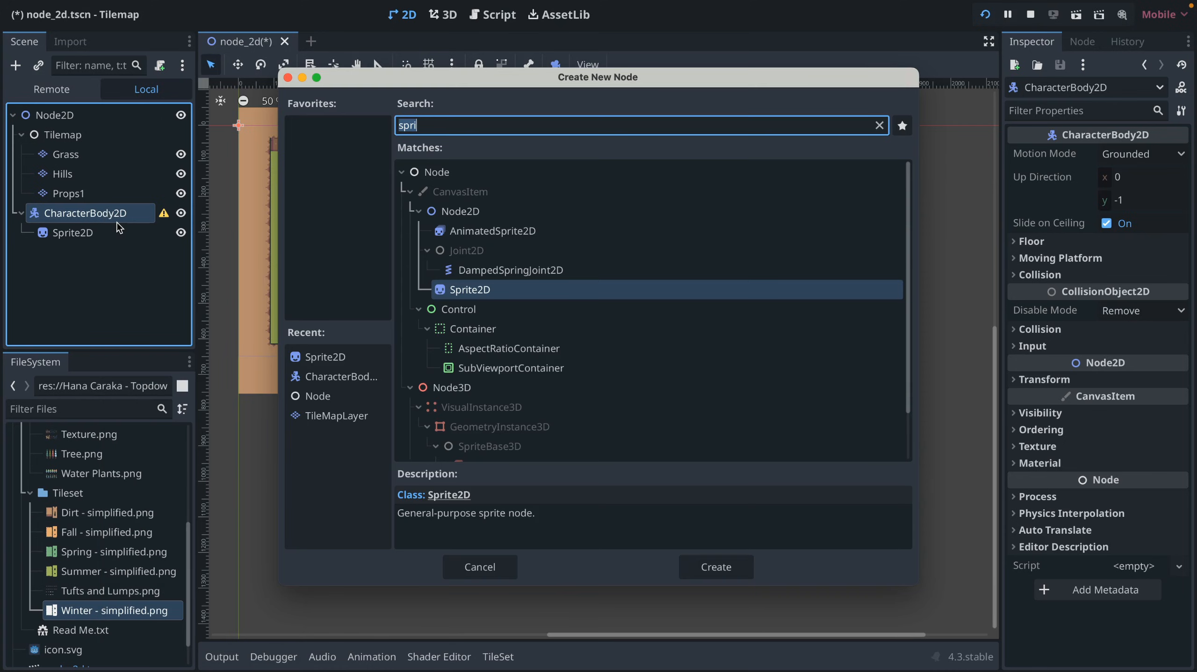
text(colli)
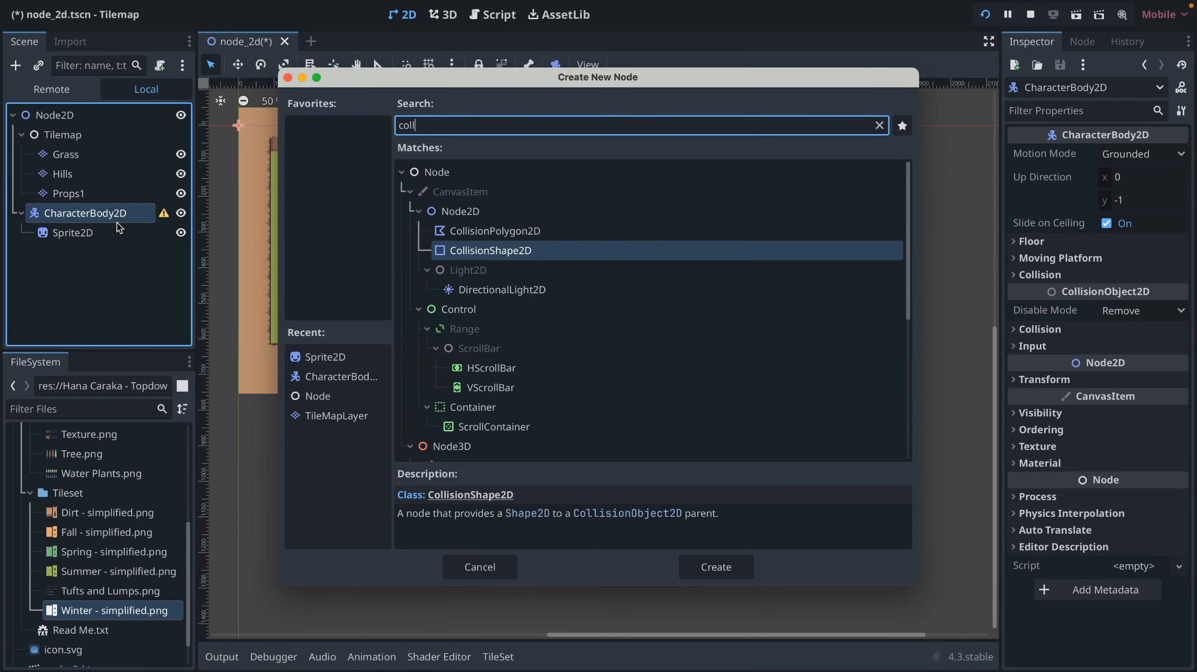
key(Return)
- Assign icon.svg as the texture of the Sprite2D and center the sprite in the viewport
click(132, 234)
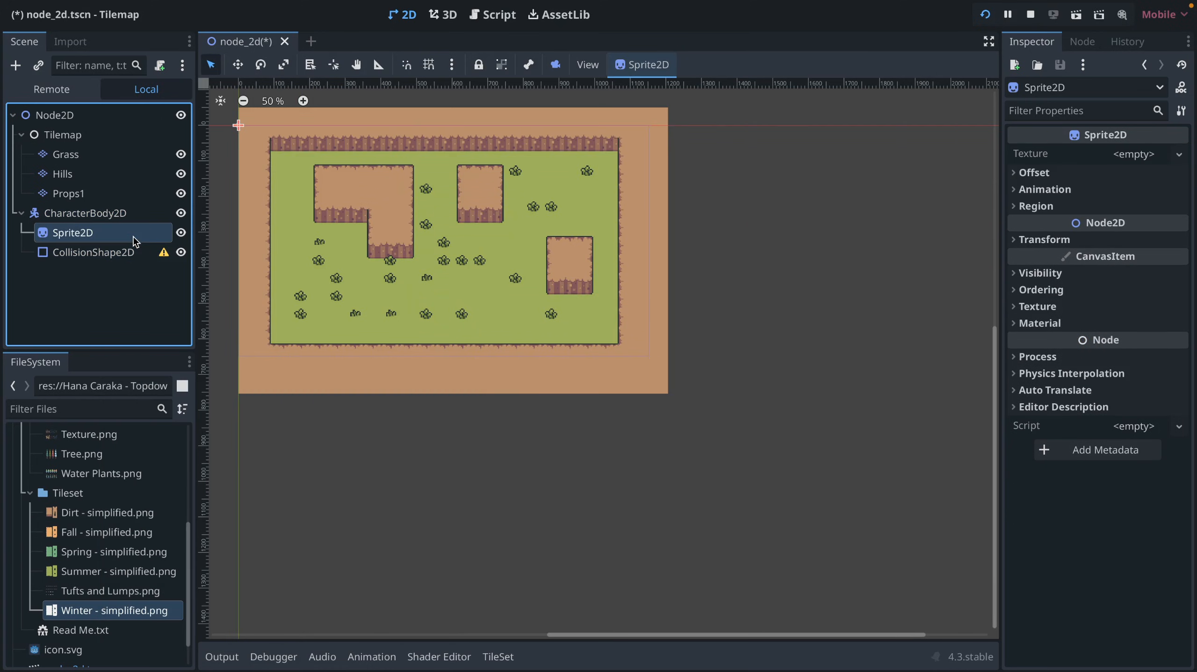
scroll(101, 562, down, 2)
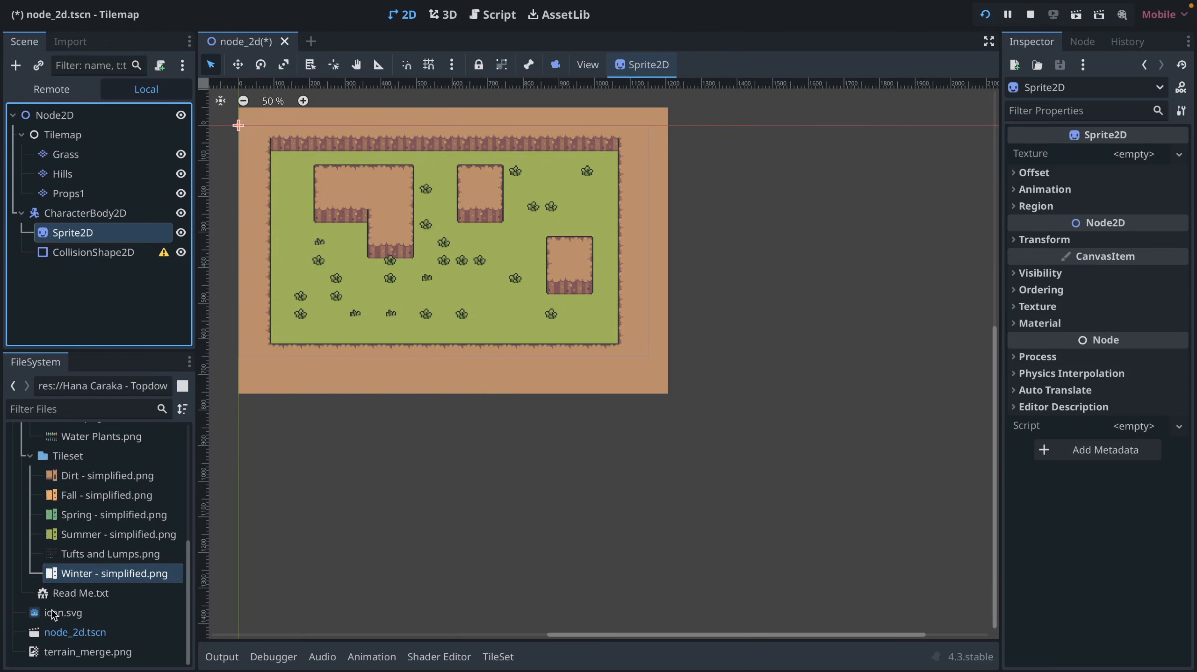
drag(49, 613, 1135, 153)
scroll(229, 149, up, 3)
right_click(229, 164)
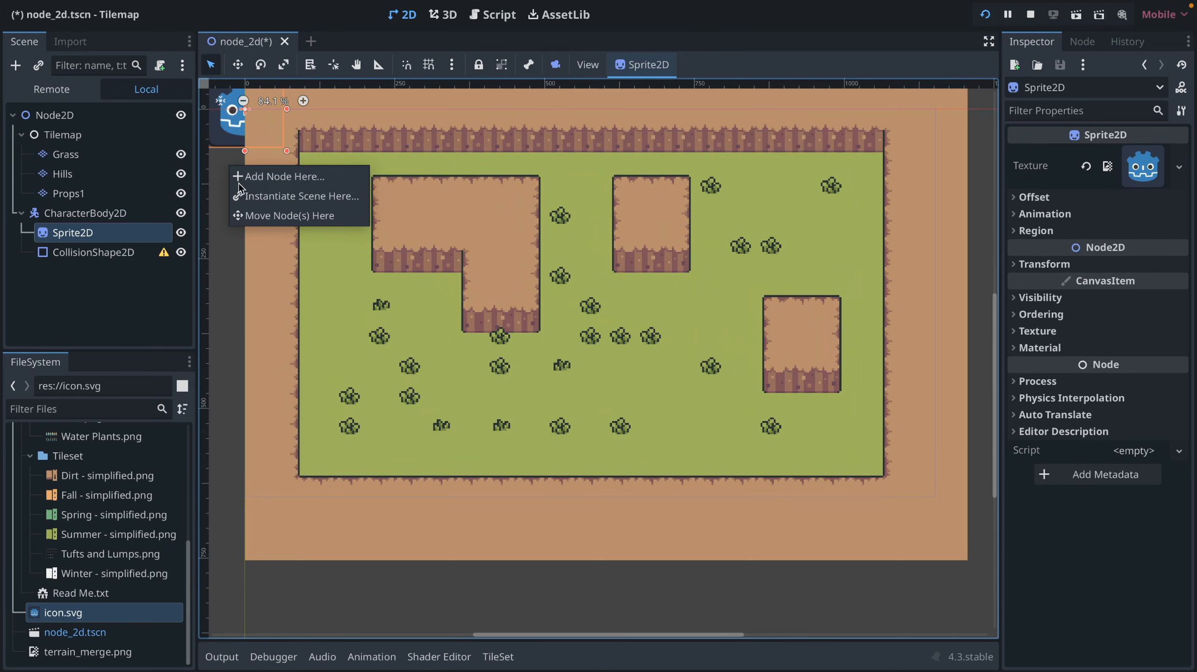
click(220, 160)
key(f)
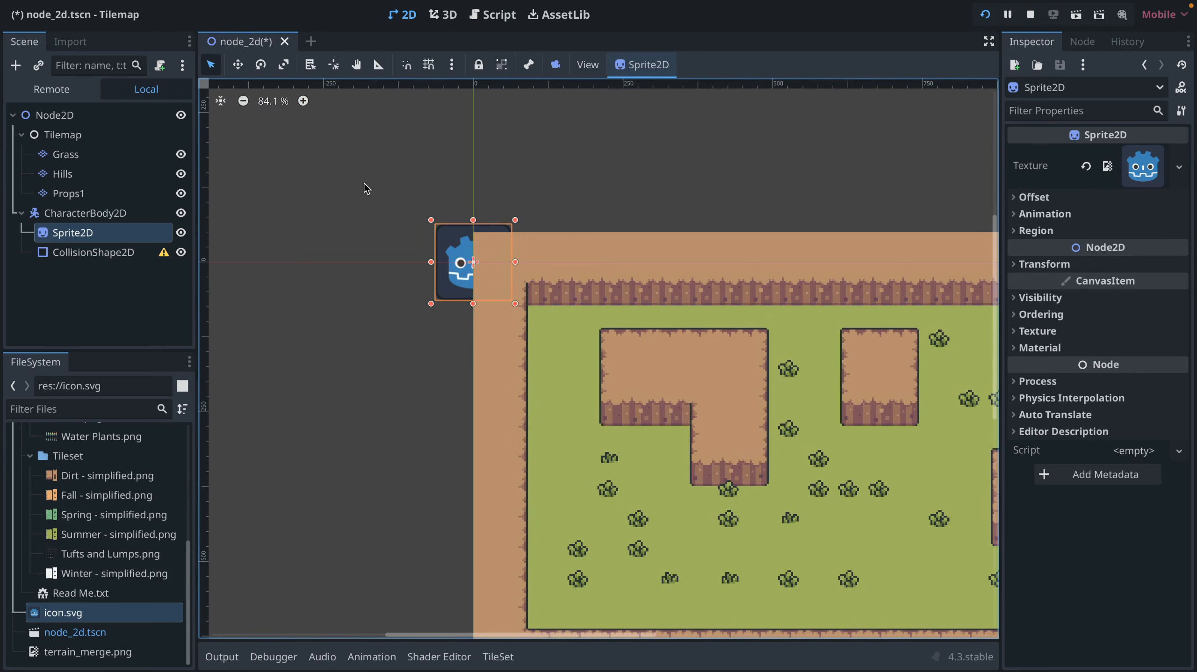
- Scale the Sprite2D down and give the CollisionShape2D a RectangleShape2D stretched to cover the icon
mouse_move(515, 303)
mouse_down()
mouse_move(490, 274)
mouse_move(501, 288)
mouse_up()
click(110, 259)
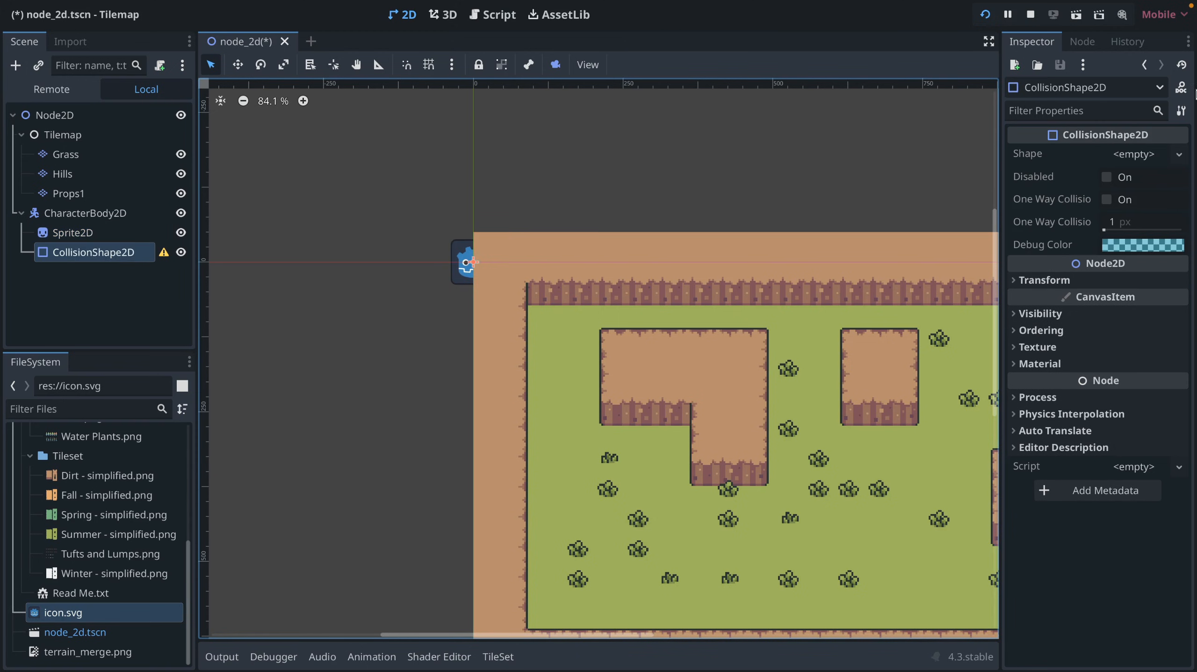
click(1149, 153)
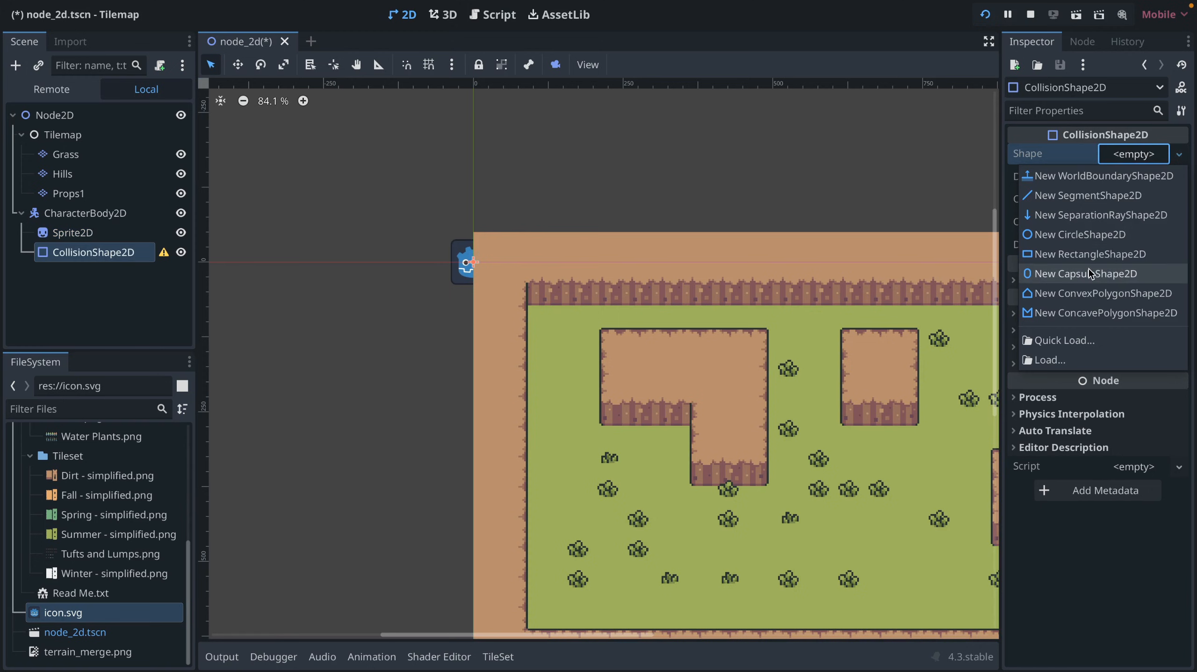
click(1089, 254)
drag(478, 269, 496, 285)
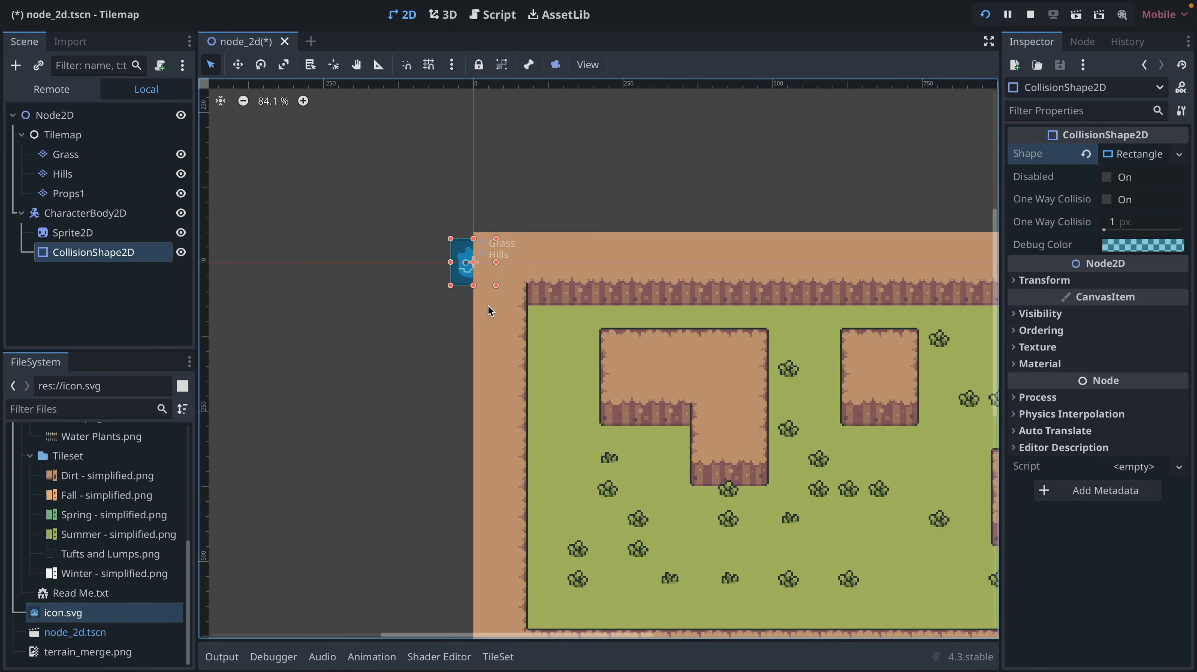
- Set the Z Index of the CharacterBody2D to 1 in its ordering properties
click(61, 214)
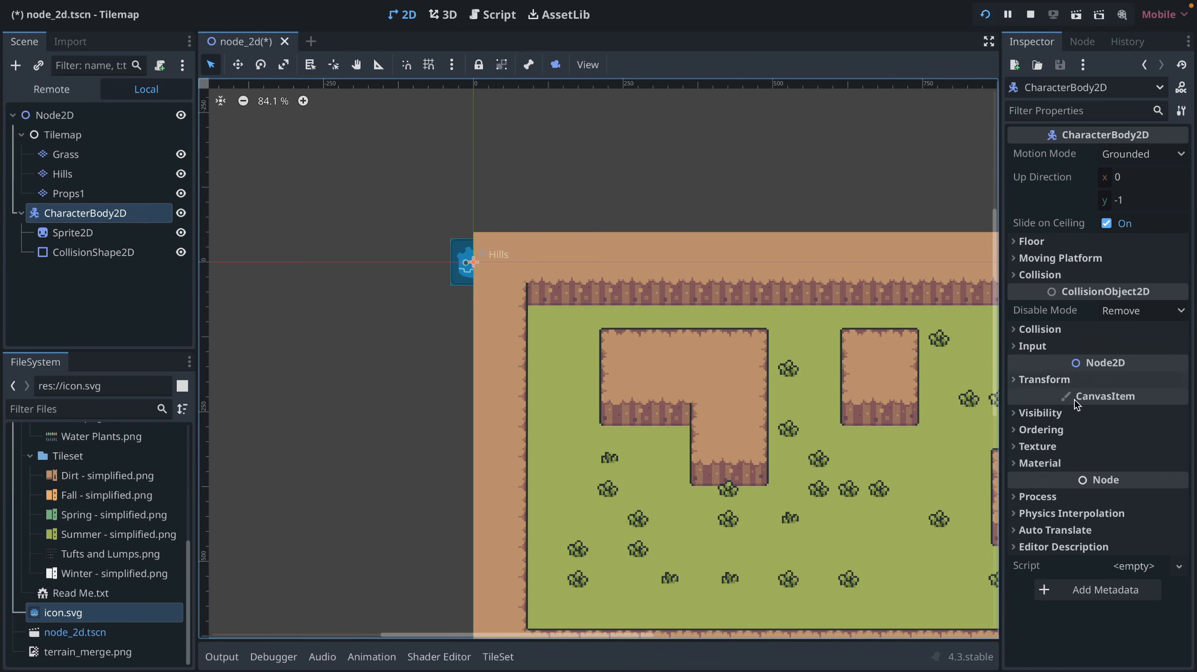
click(1018, 431)
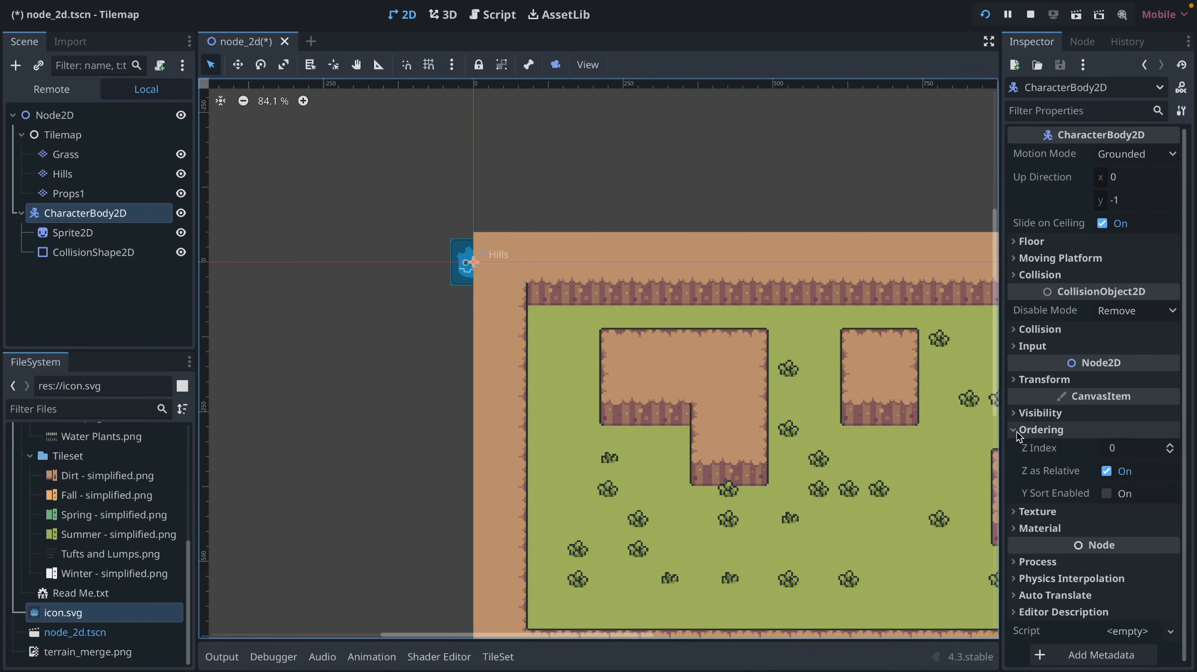
click(1170, 446)
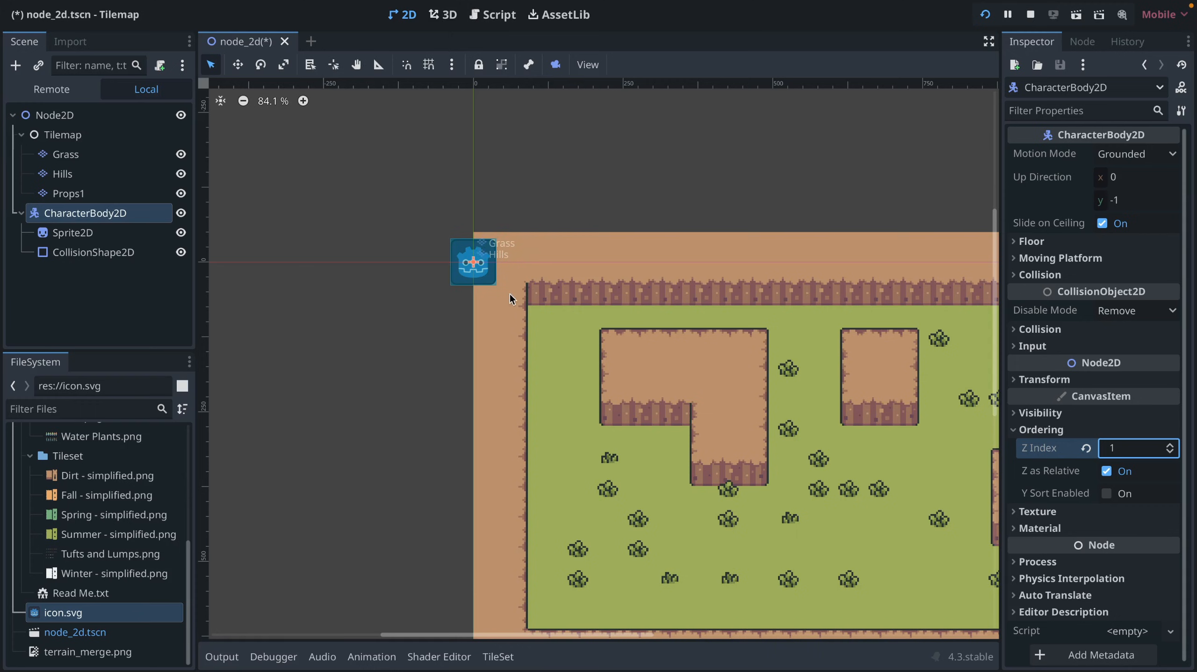
- Move the character onto the grass just below the L-shaped hill, in its inner corner
click(460, 275)
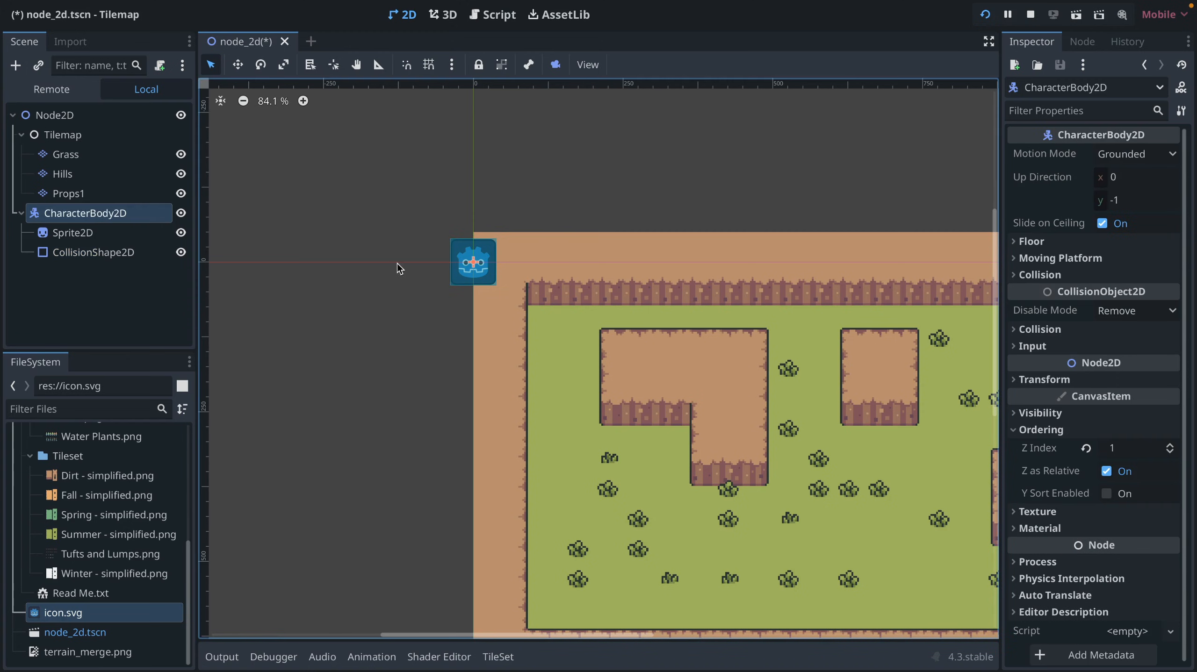
drag(478, 289, 639, 482)
scroll(777, 441, down, 1)
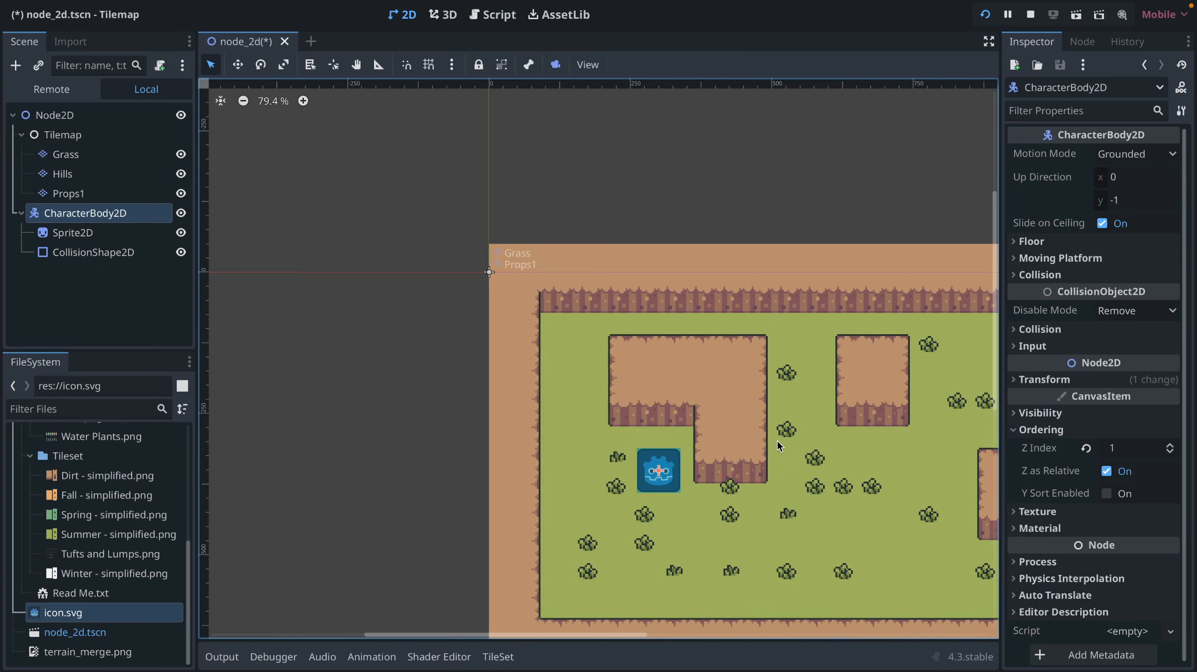
scroll(777, 441, right, 5)
scroll(777, 442, down, 3)
scroll(777, 441, down, 1)
scroll(777, 441, right, 1)
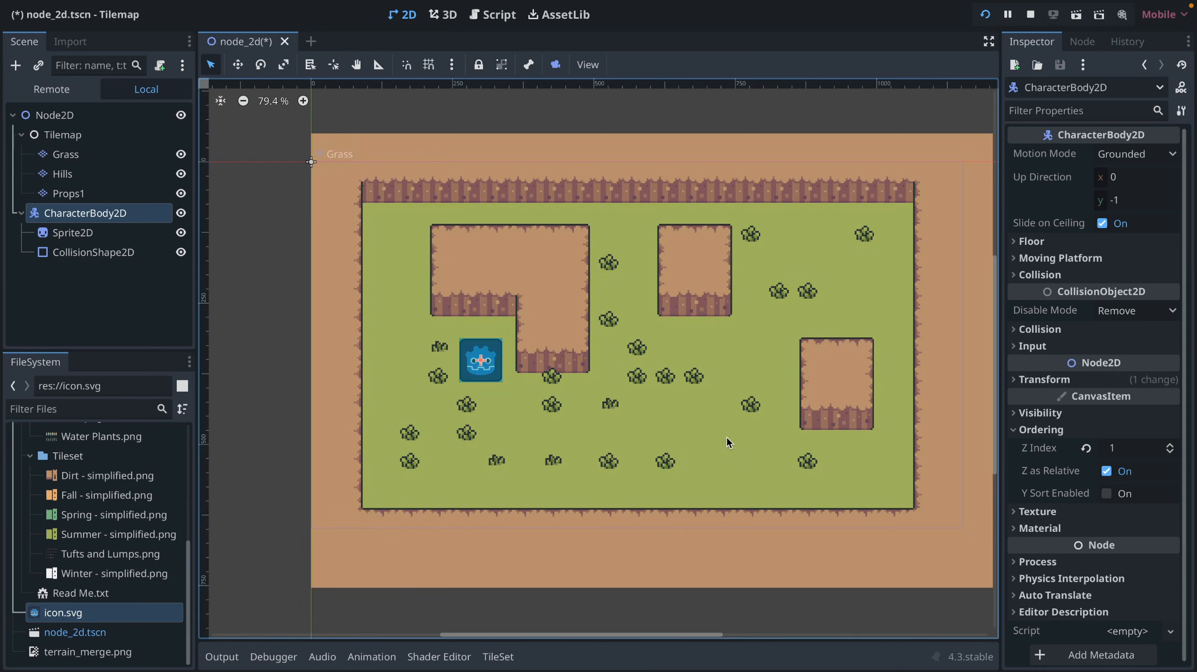
- Attach a new GDScript, character_body_2d.gd, to the CharacterBody2D using the Basic Movement template
click(75, 215)
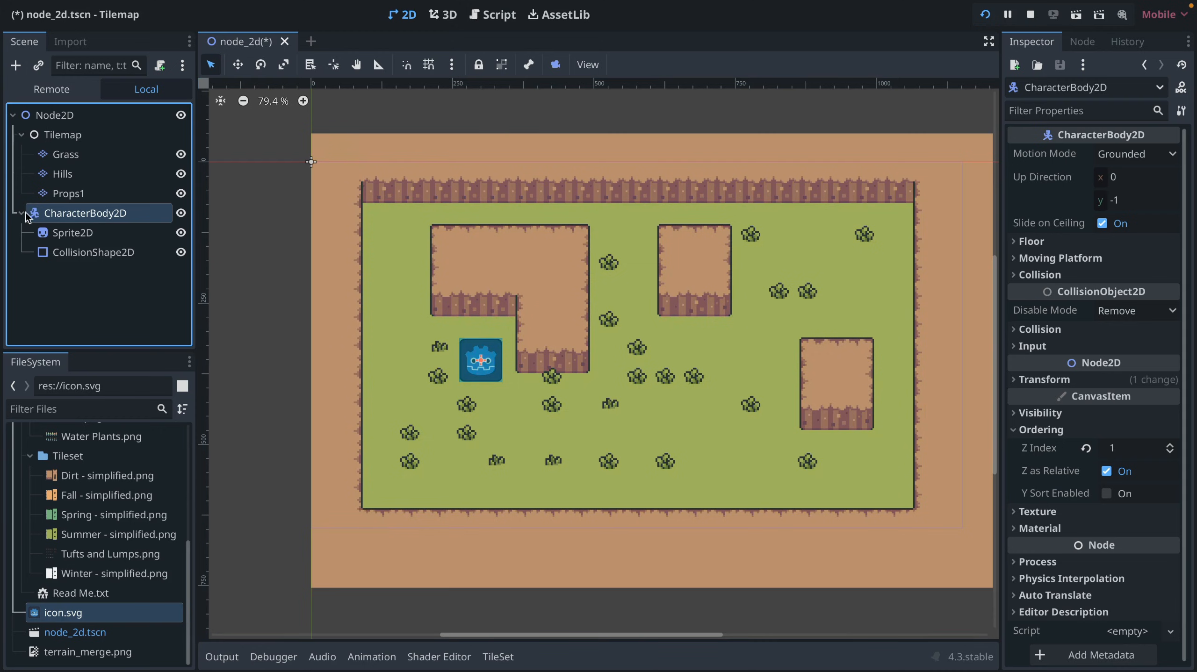
click(160, 66)
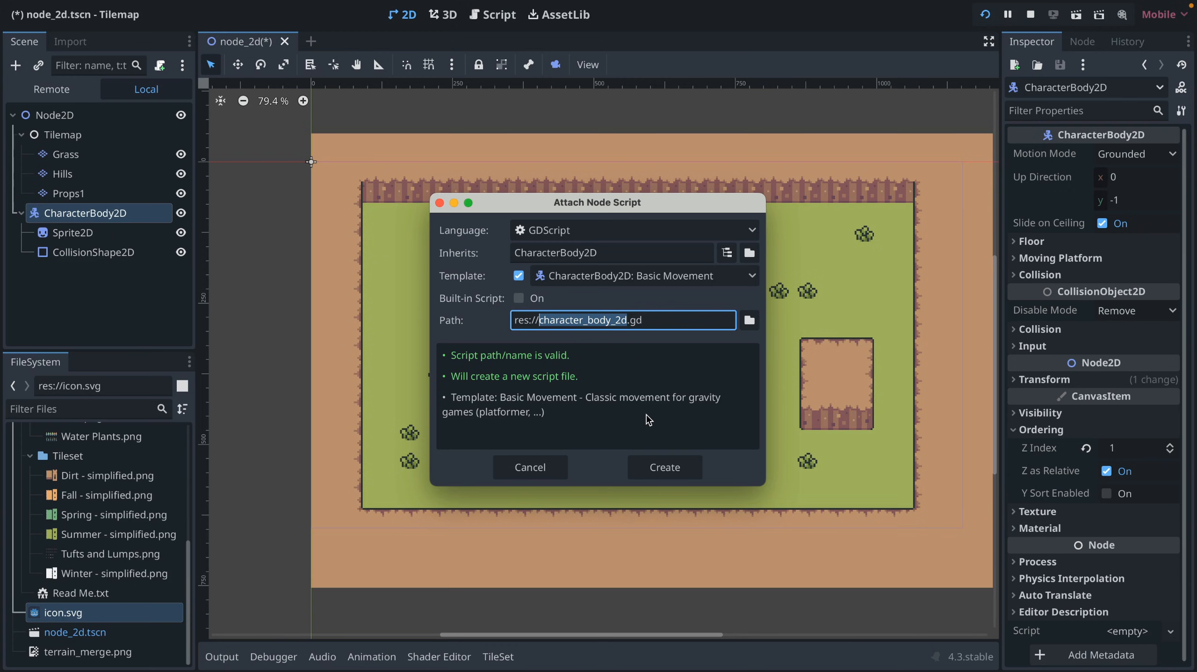
click(660, 455)
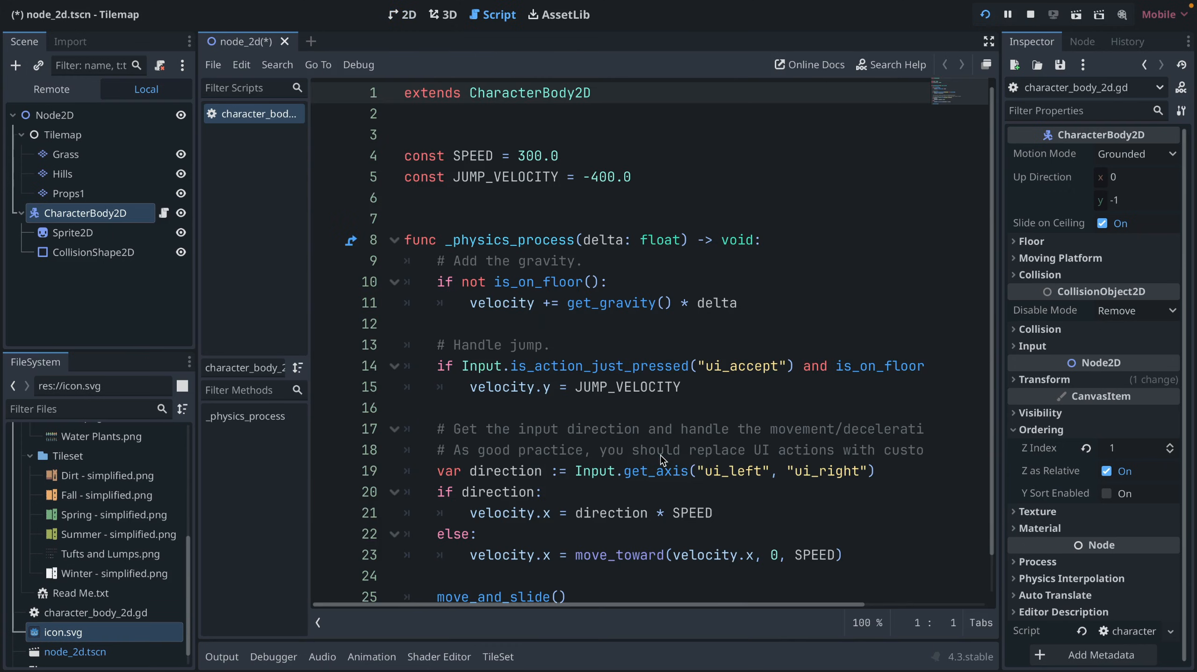
scroll(660, 371, down, 1)
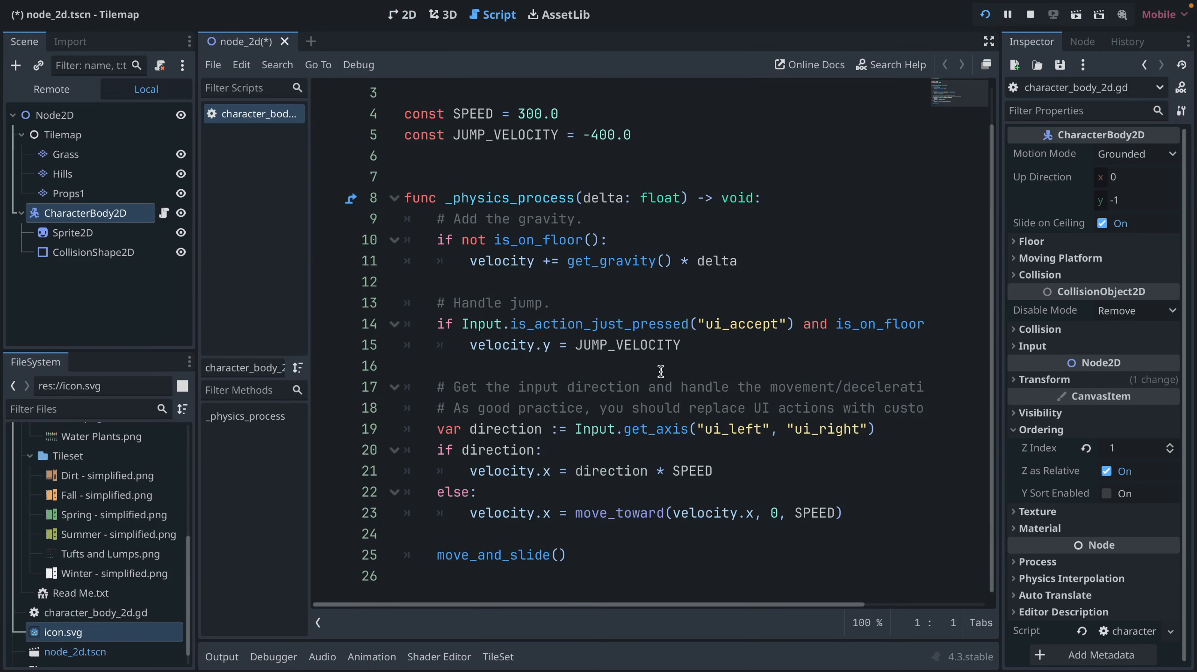
scroll(662, 372, up, 1)
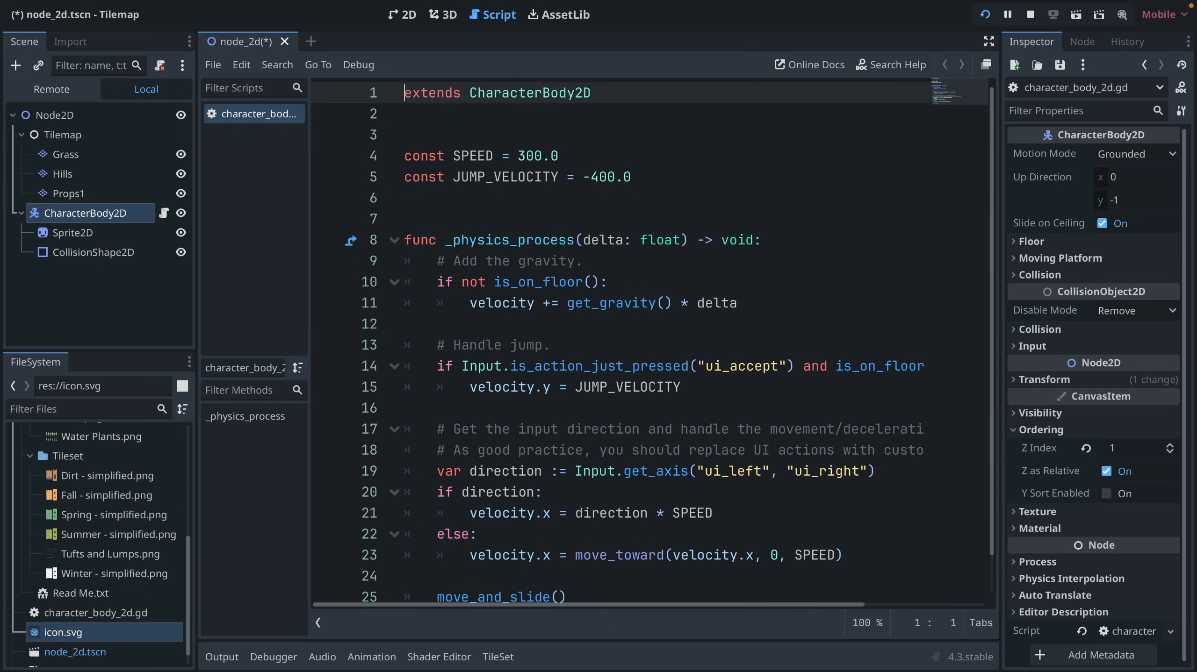
- Replace the entire template code with the prepared movement script that uses speed 500 and blocks diagonal movement, and save
click(535, 303)
key(ctrl+a)
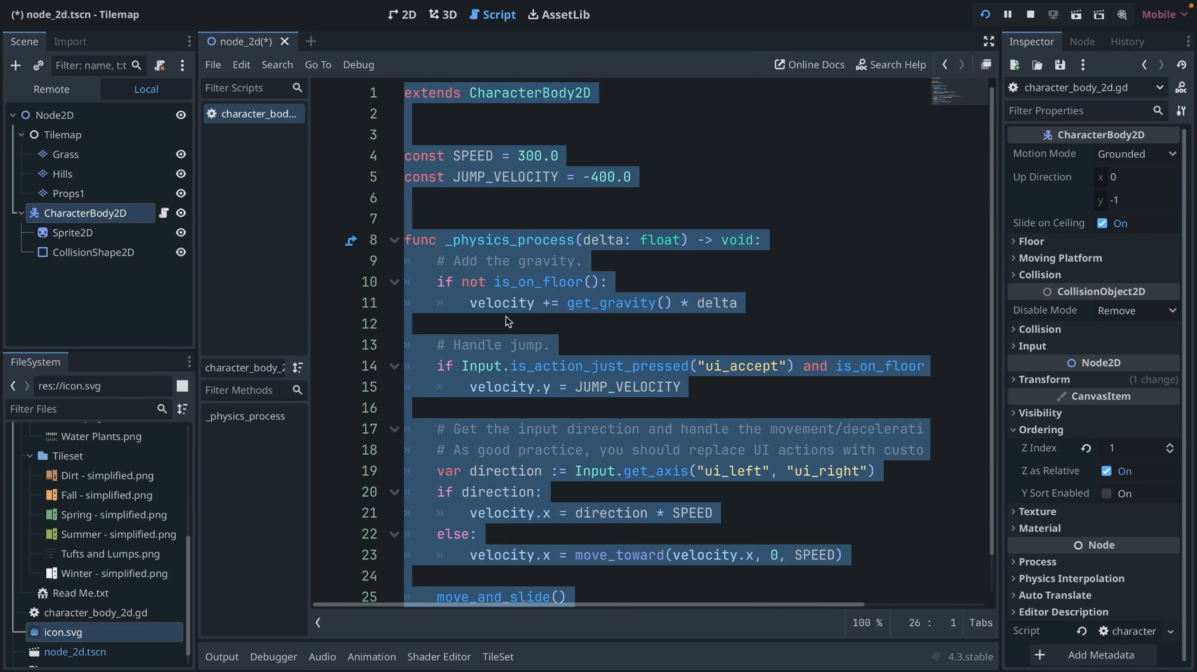
key(ctrl+v)
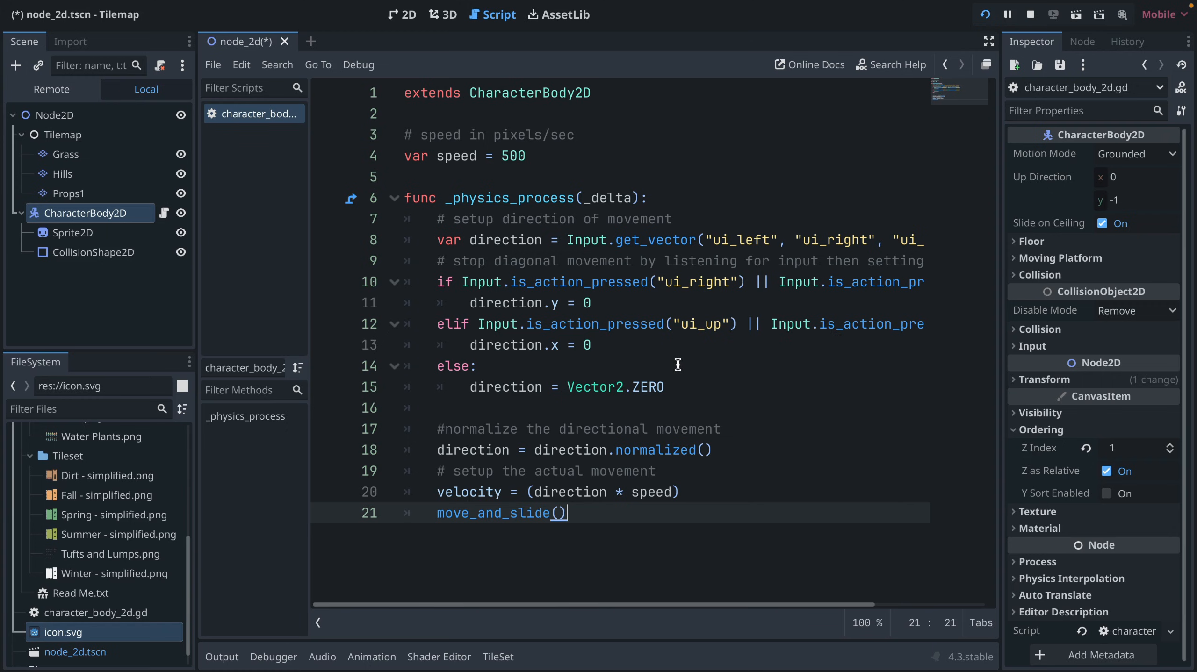
key(ctrl+s)
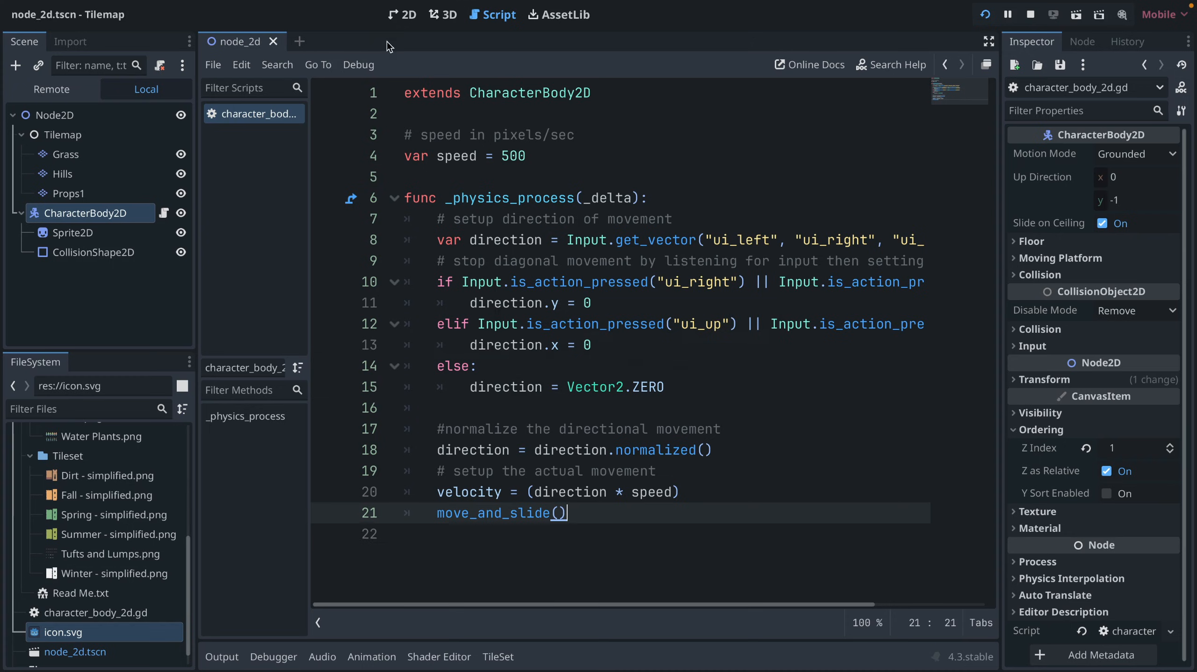
- Return to the 2D view, run the project and steer the character in all four directions across the hills and border
click(401, 15)
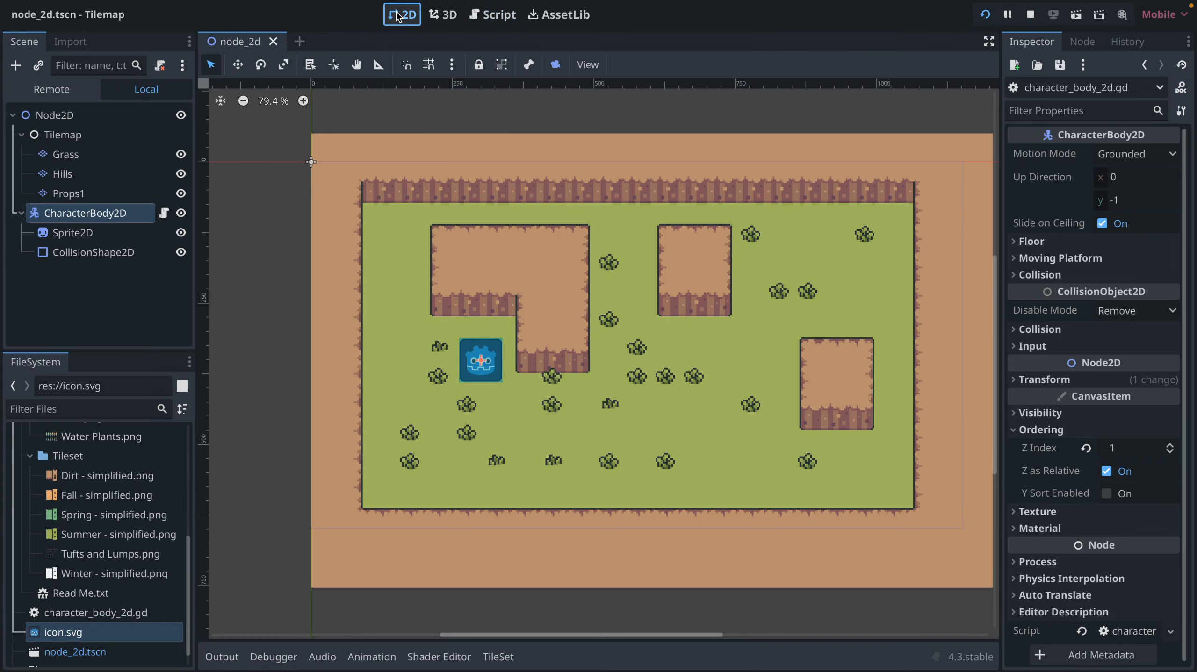
click(986, 14)
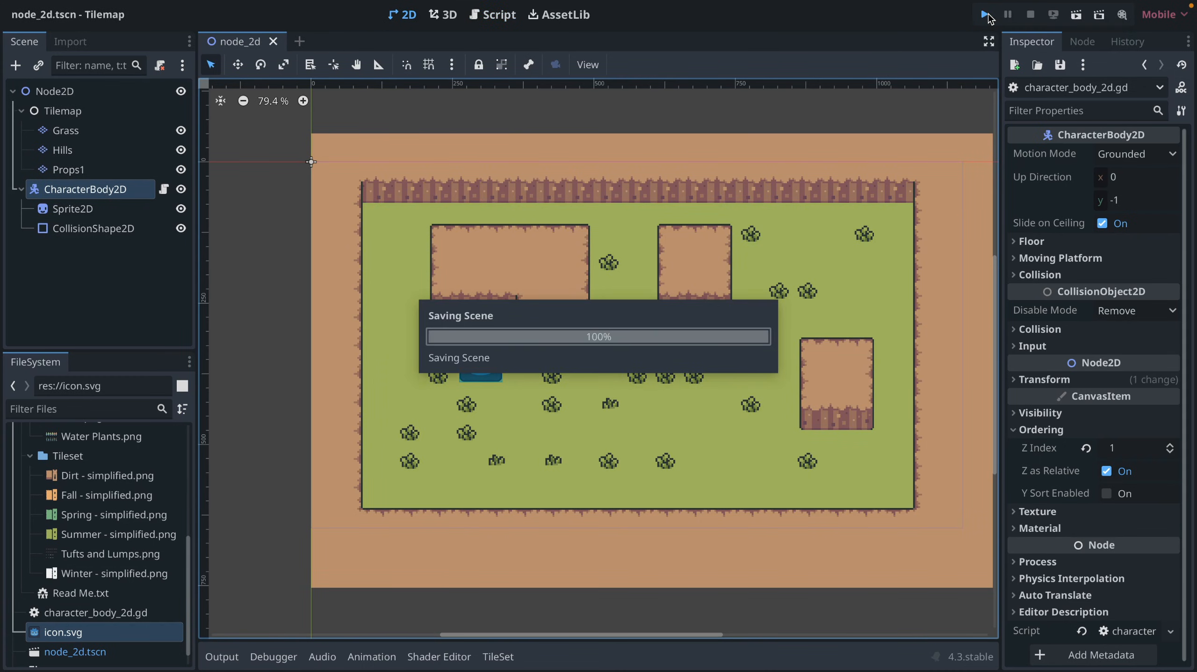
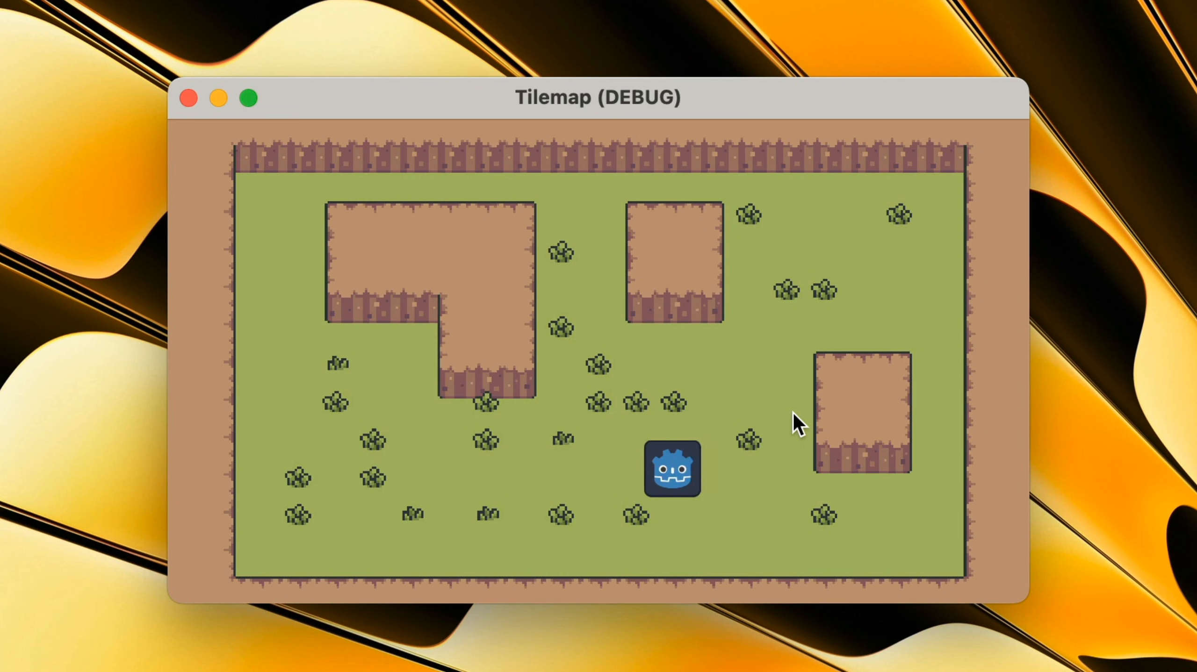
key(Left)
key(Up)
key(Right)
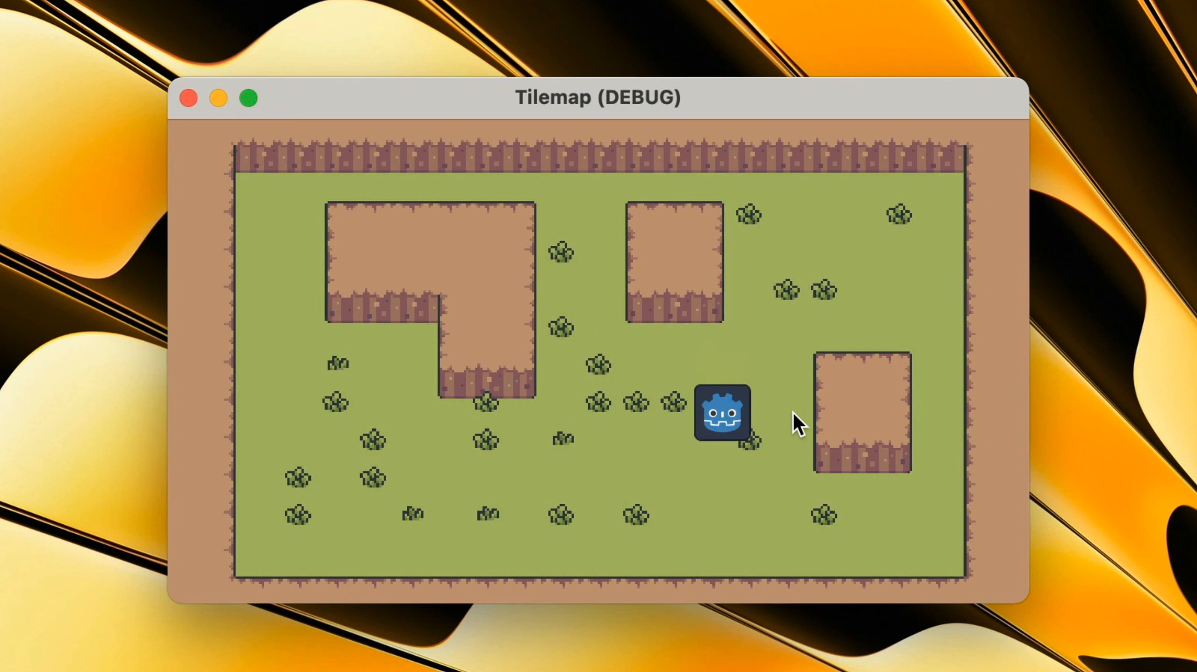
key(Down)
key(Left)
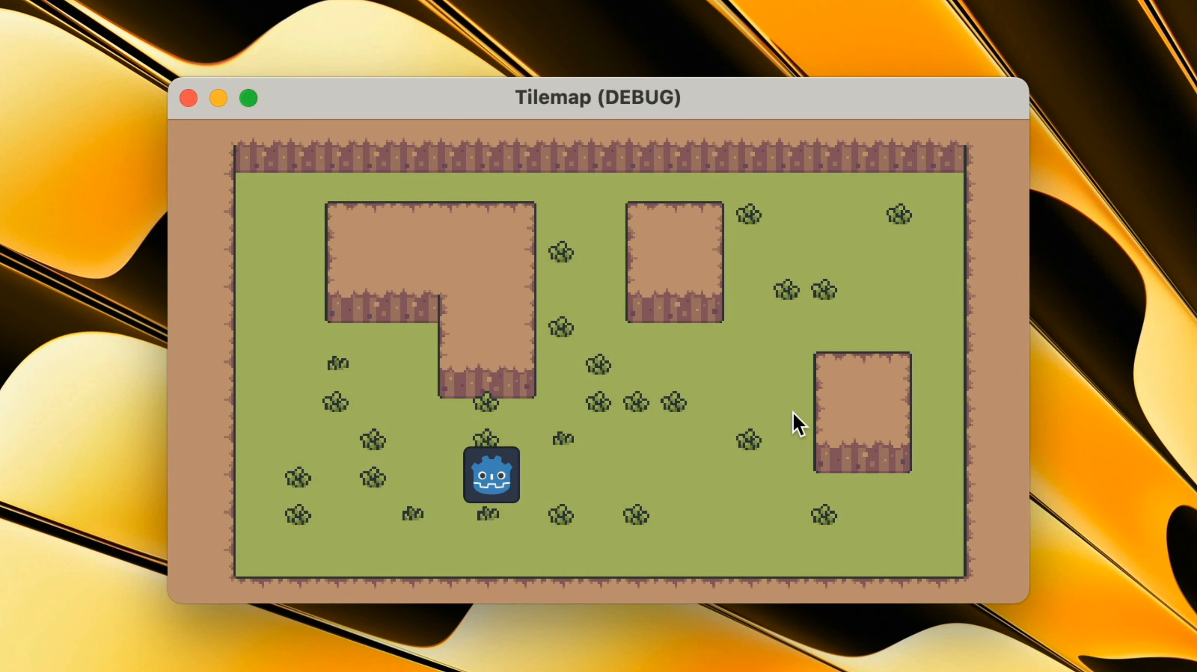
key(Up)
key(Right)
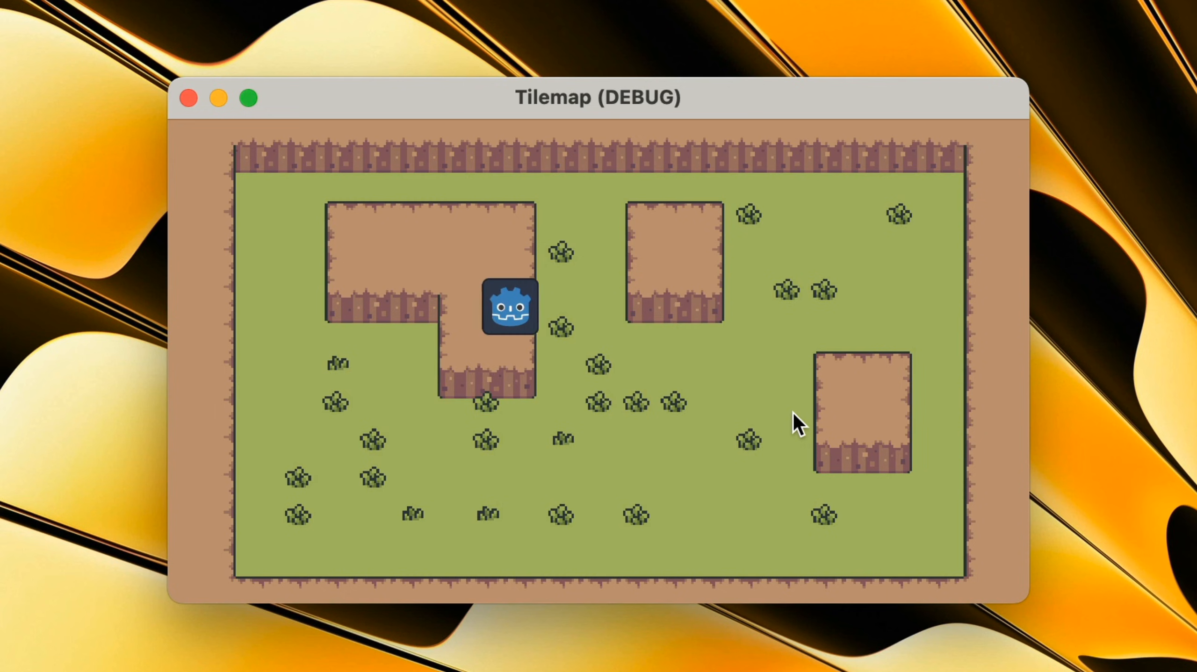
key(Up)
key(Right)
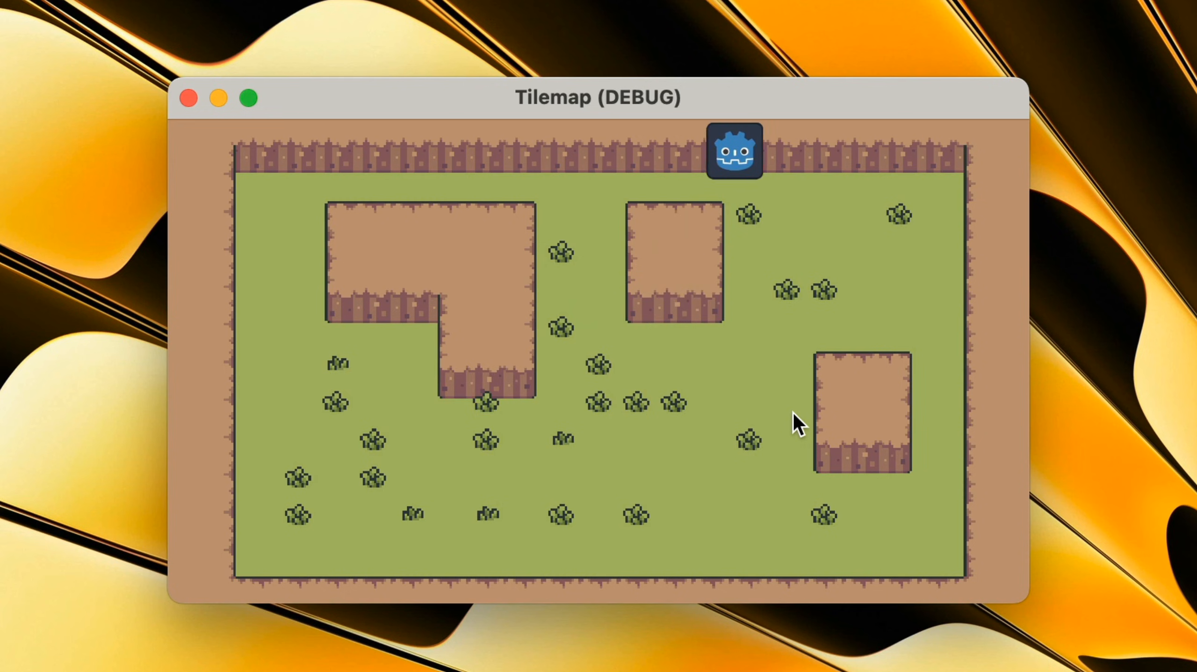
key(Down)
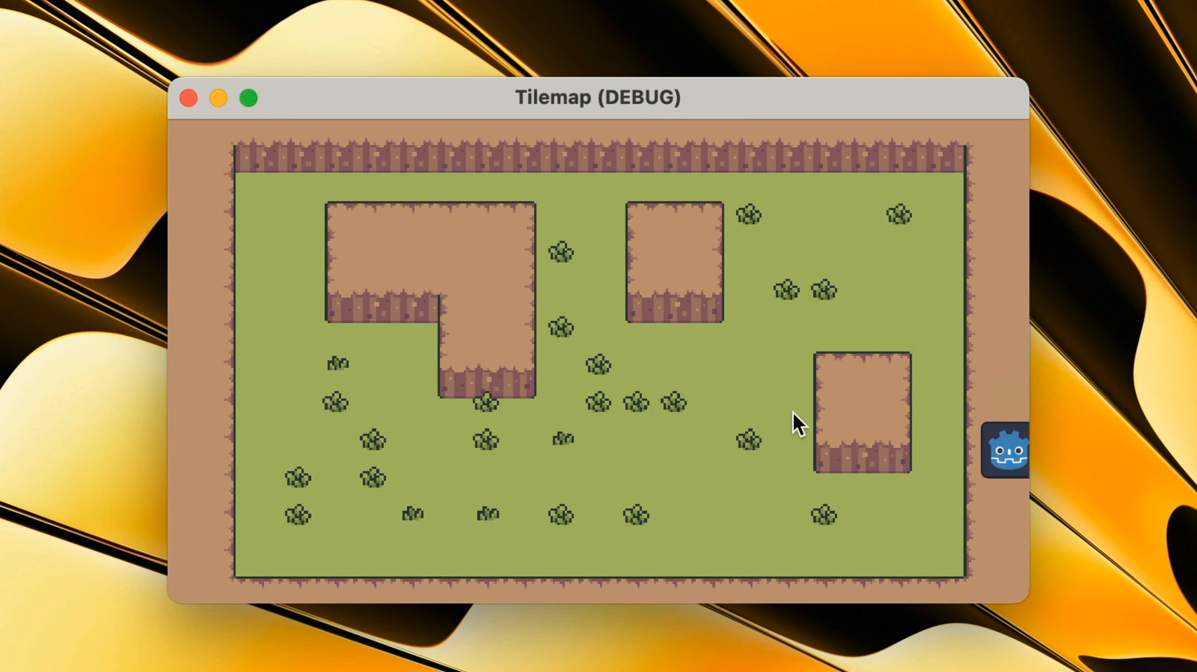
key(Left)
key(Left)
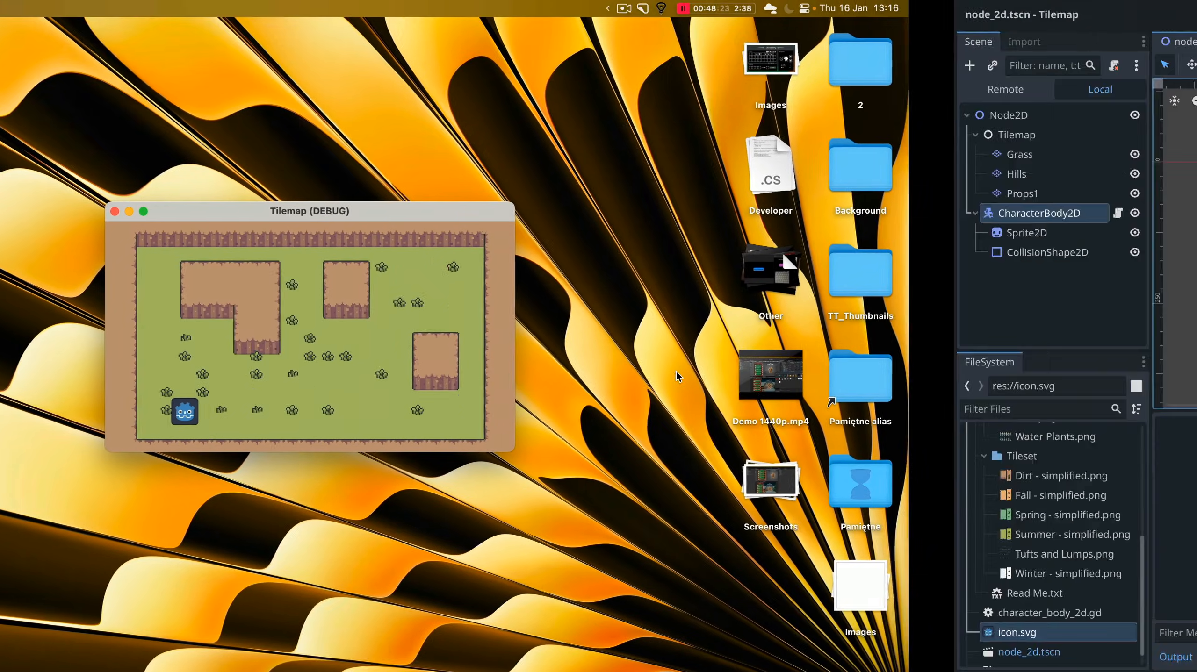
- Add a physics layer to the TileSet resource of the Hills layer
scroll(615, 370, down, 8)
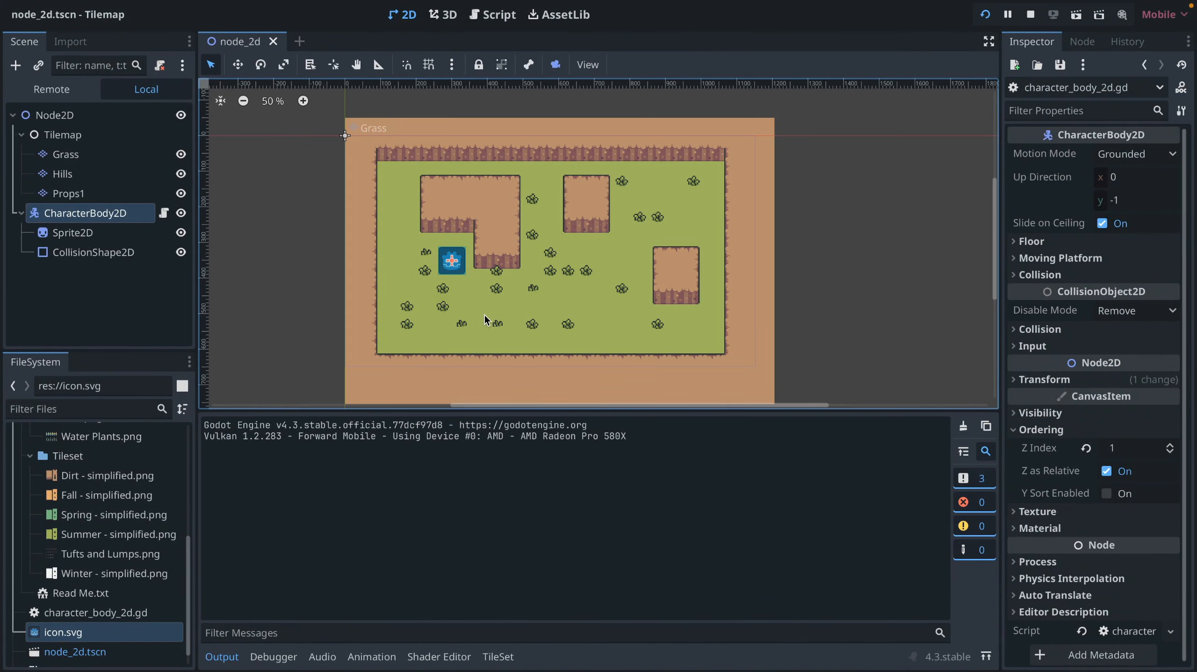
click(60, 176)
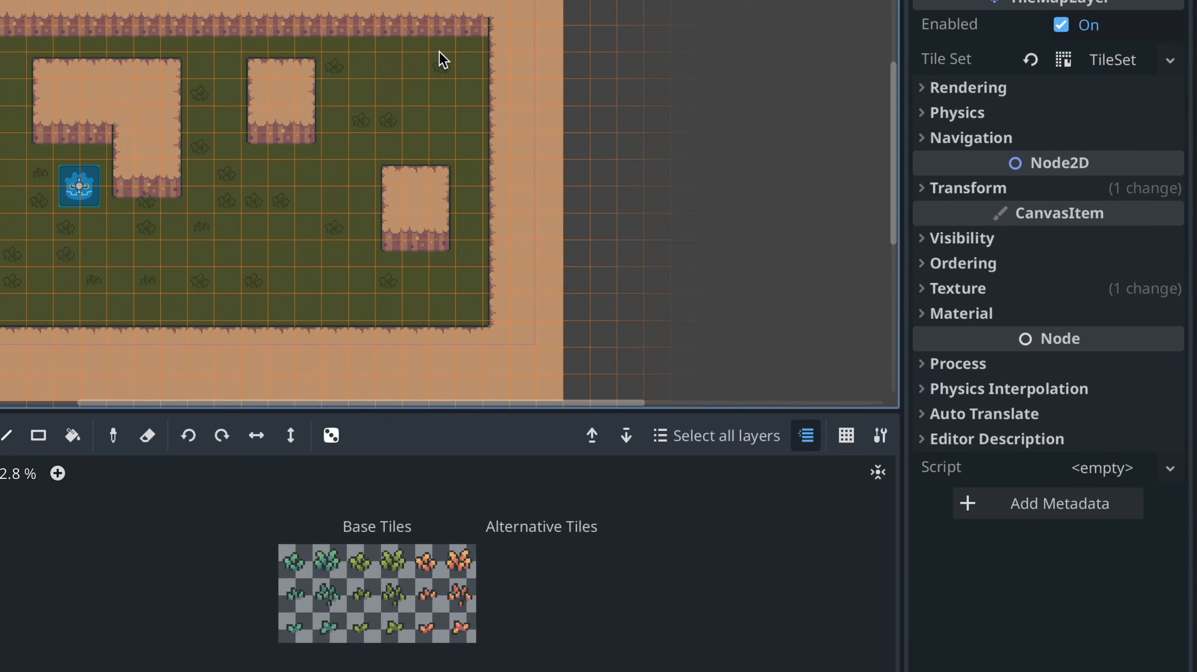
click(1116, 60)
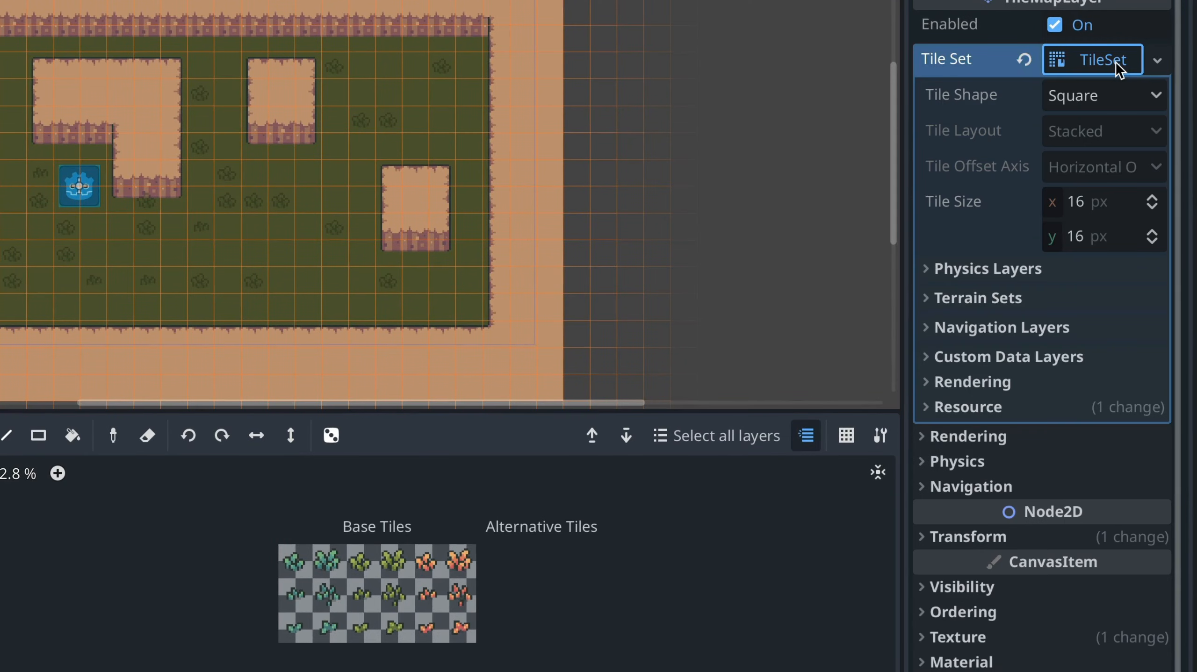
click(927, 270)
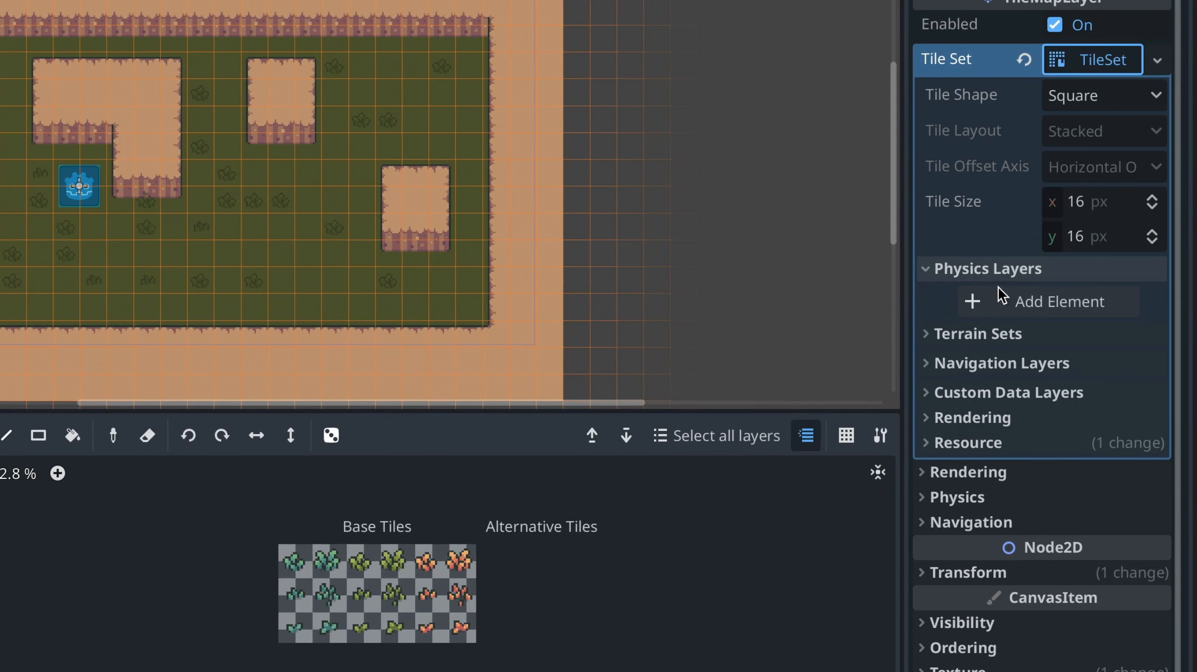
click(1023, 299)
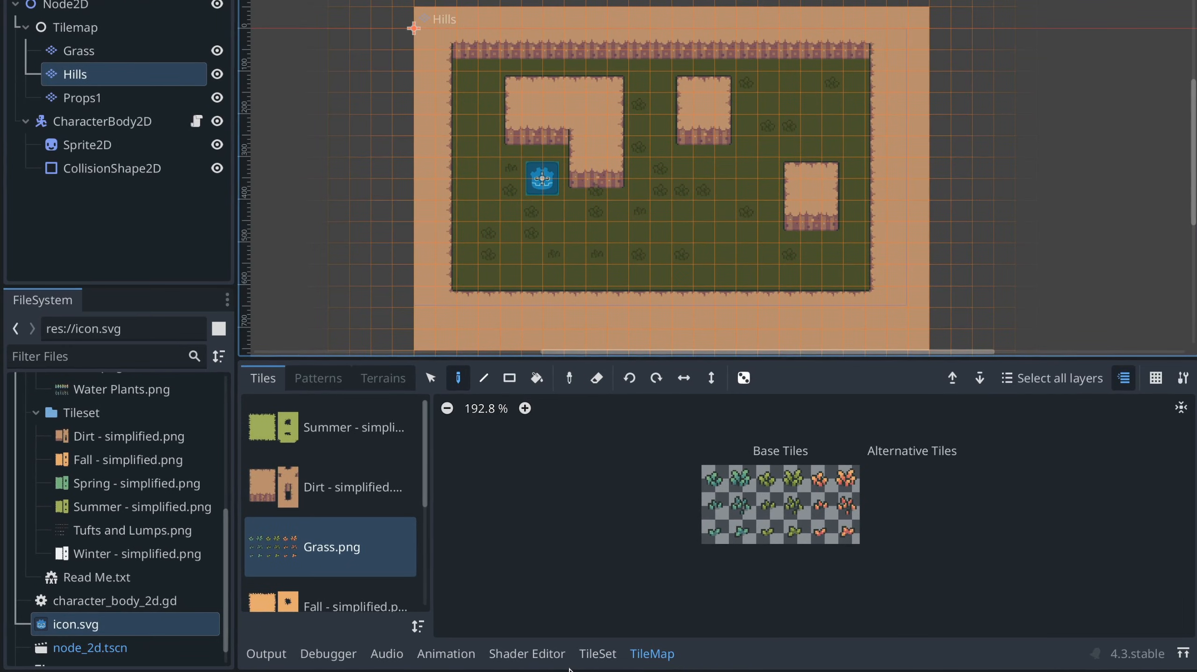
- Paint full-tile Physics Layer 0 collision over all base tiles of the Dirt - simplified atlas in the TileSet editor
click(584, 654)
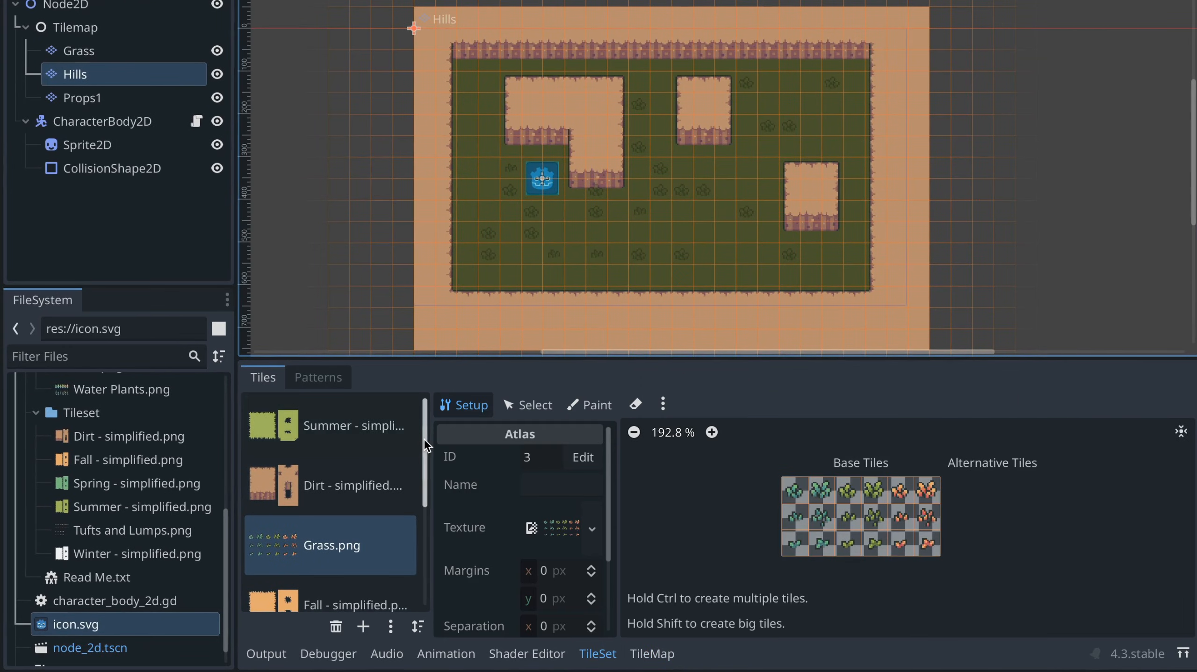
scroll(425, 440, down, 2)
scroll(425, 440, up, 2)
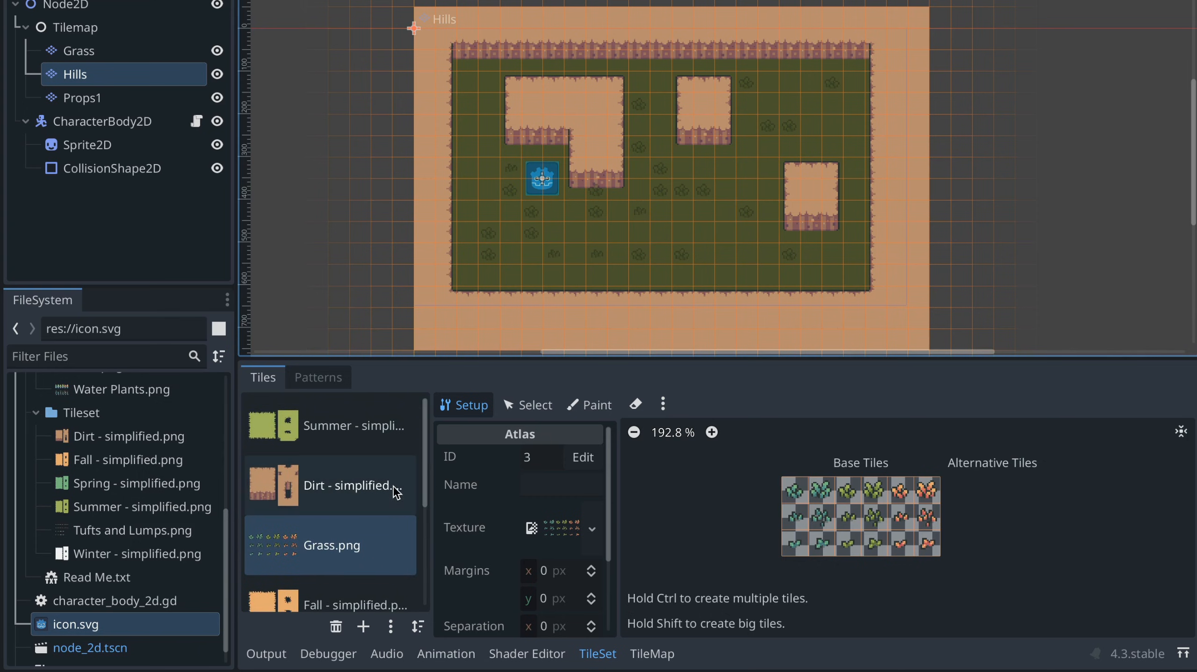
click(311, 490)
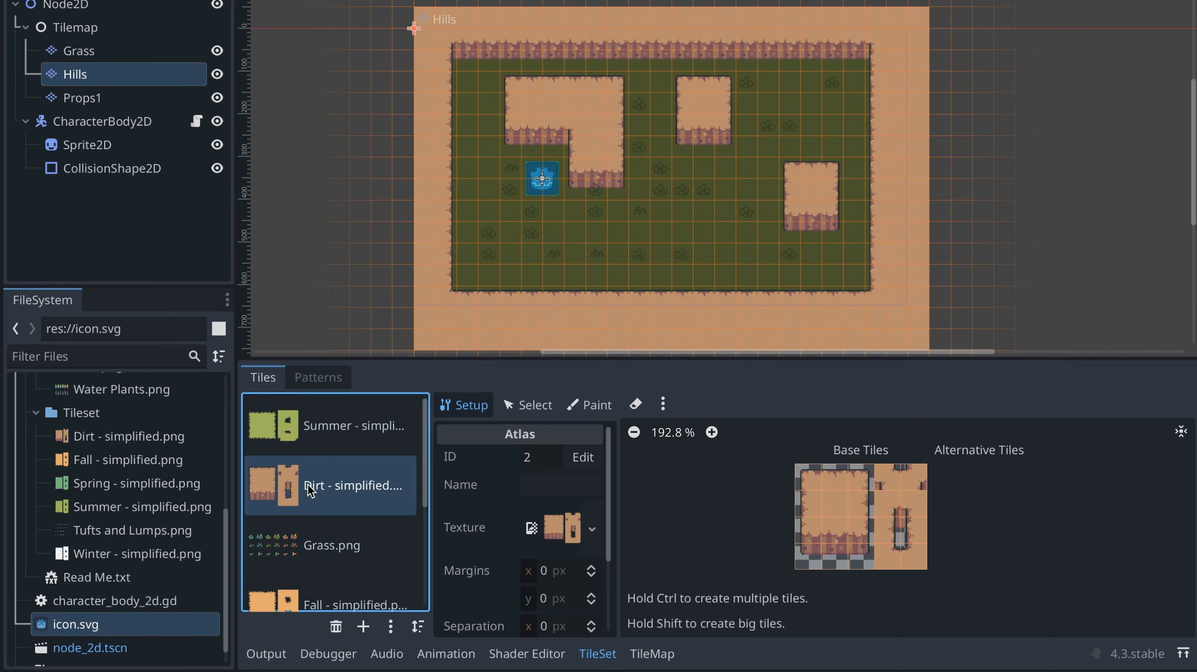
click(570, 413)
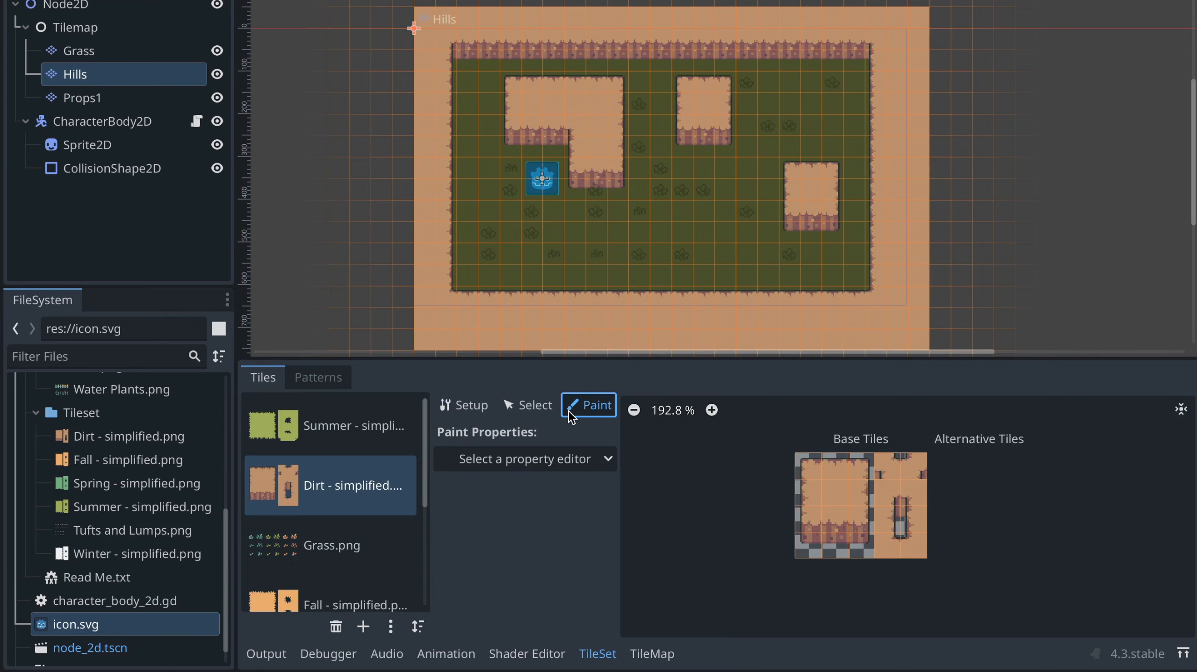
click(540, 469)
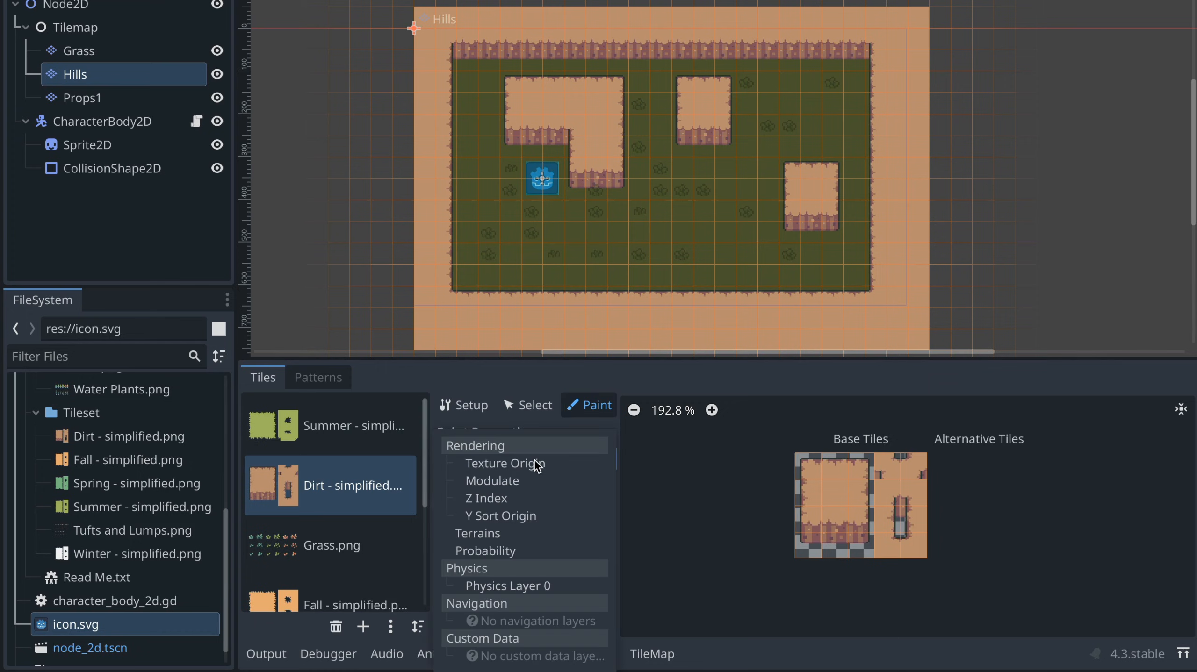
click(516, 586)
scroll(911, 547, up, 2)
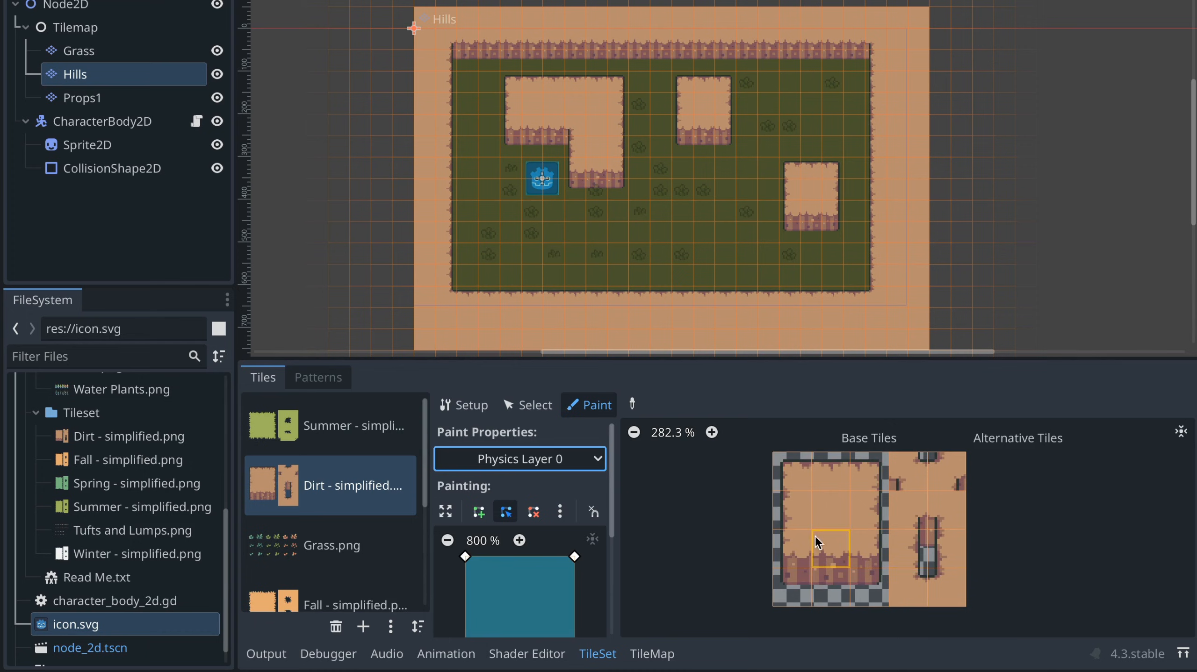
mouse_move(784, 457)
mouse_down()
mouse_move(791, 589)
mouse_move(830, 592)
mouse_move(828, 485)
mouse_move(860, 472)
mouse_move(869, 602)
mouse_move(913, 494)
mouse_move(937, 478)
mouse_move(930, 579)
mouse_move(911, 626)
mouse_up()
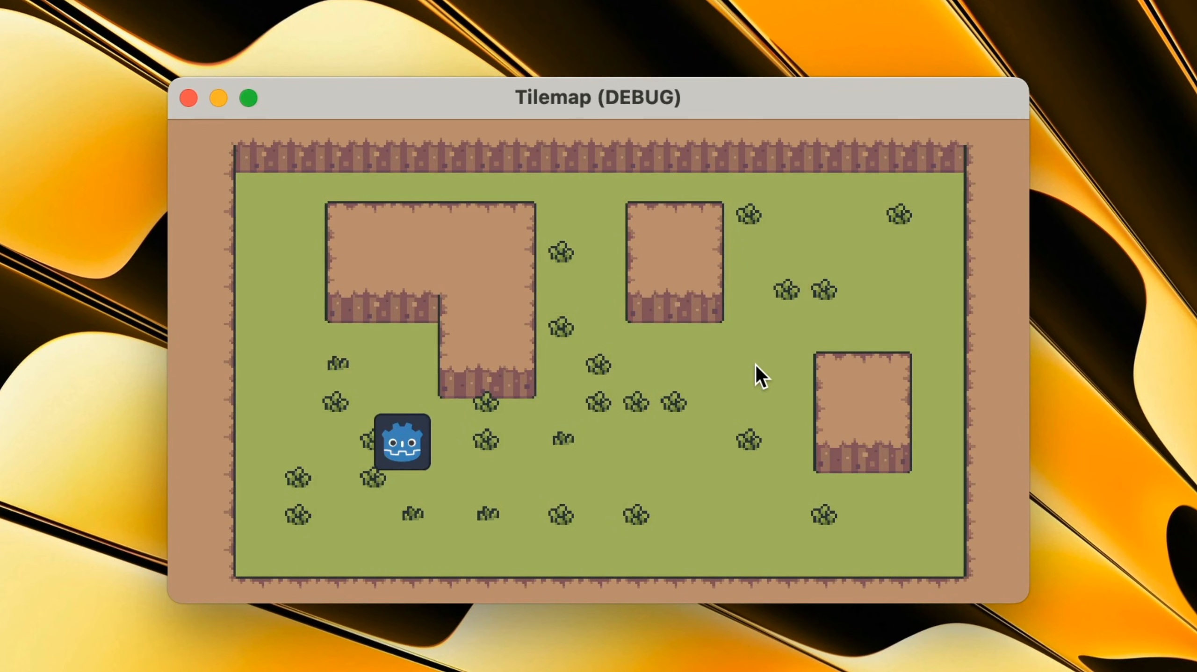
- Run the project and steer the character in all directions against the hills and map border to test the collisions
key(Down)
key(Right)
key(Left)
key(Right)
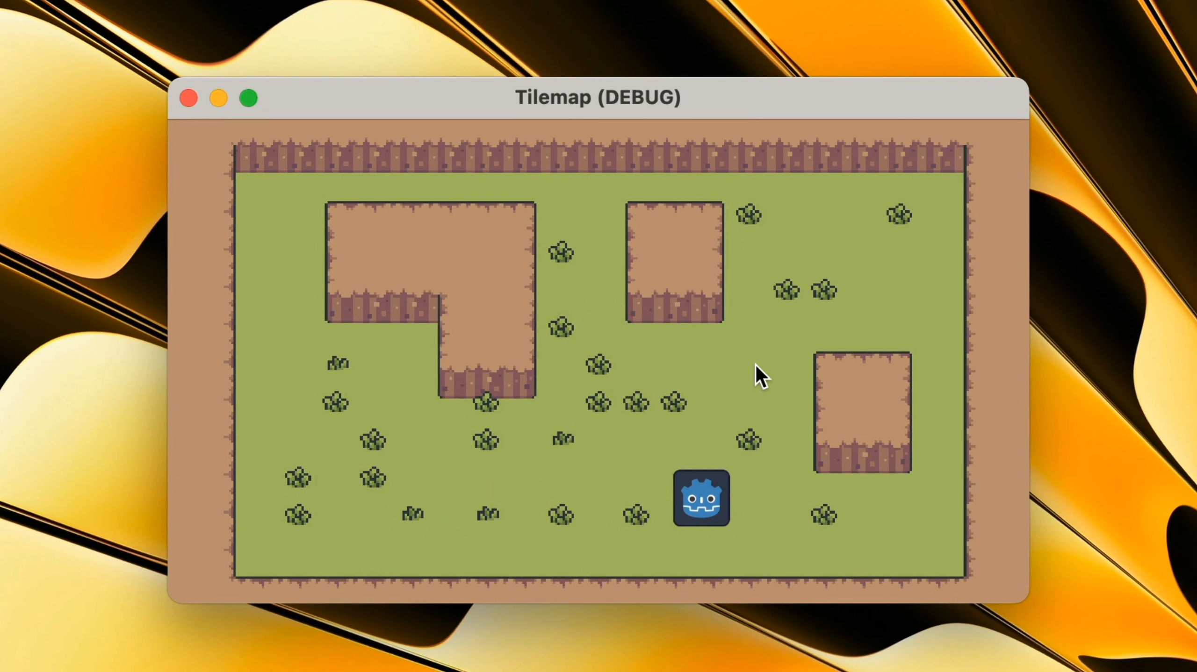
key(Up)
key(Down)
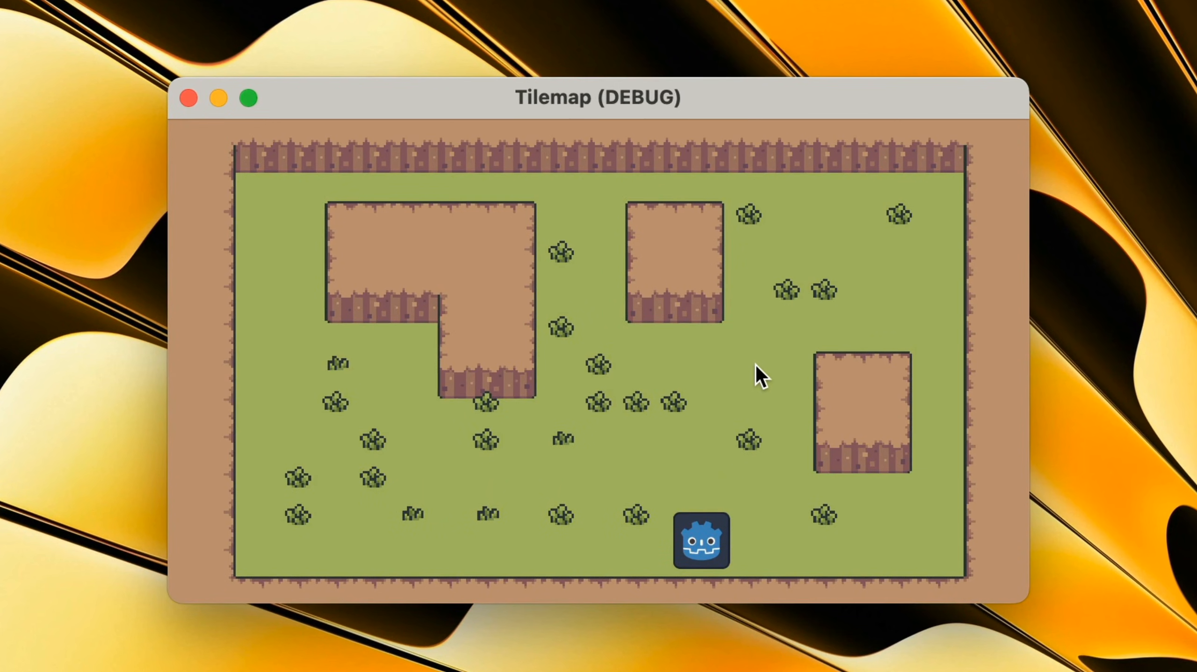
key(Up)
key(Down)
key(Up)
key(Down)
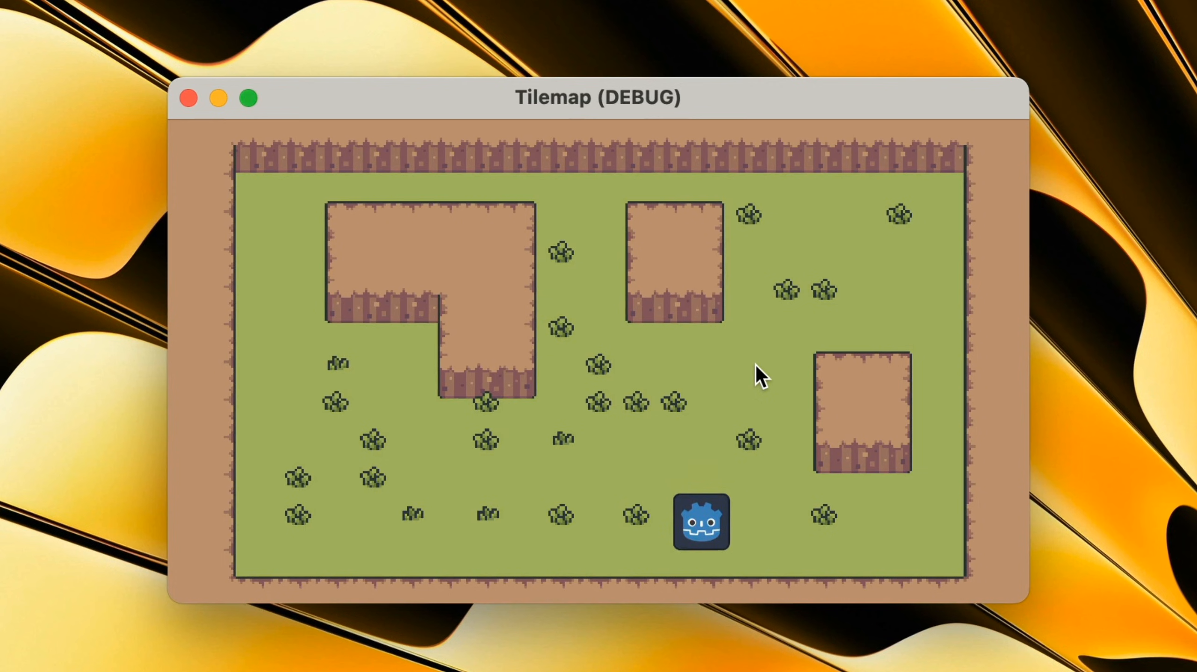
key(Up)
key(Left)
key(Down)
key(Right)
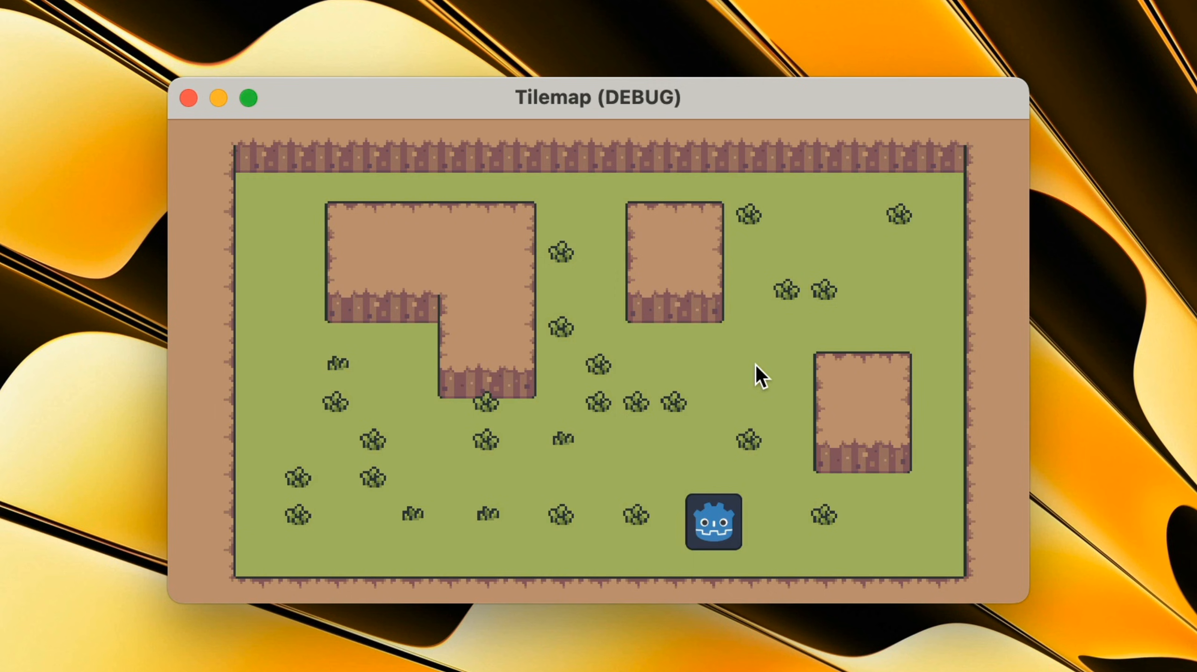
key(Up)
key(Right)
key(Left)
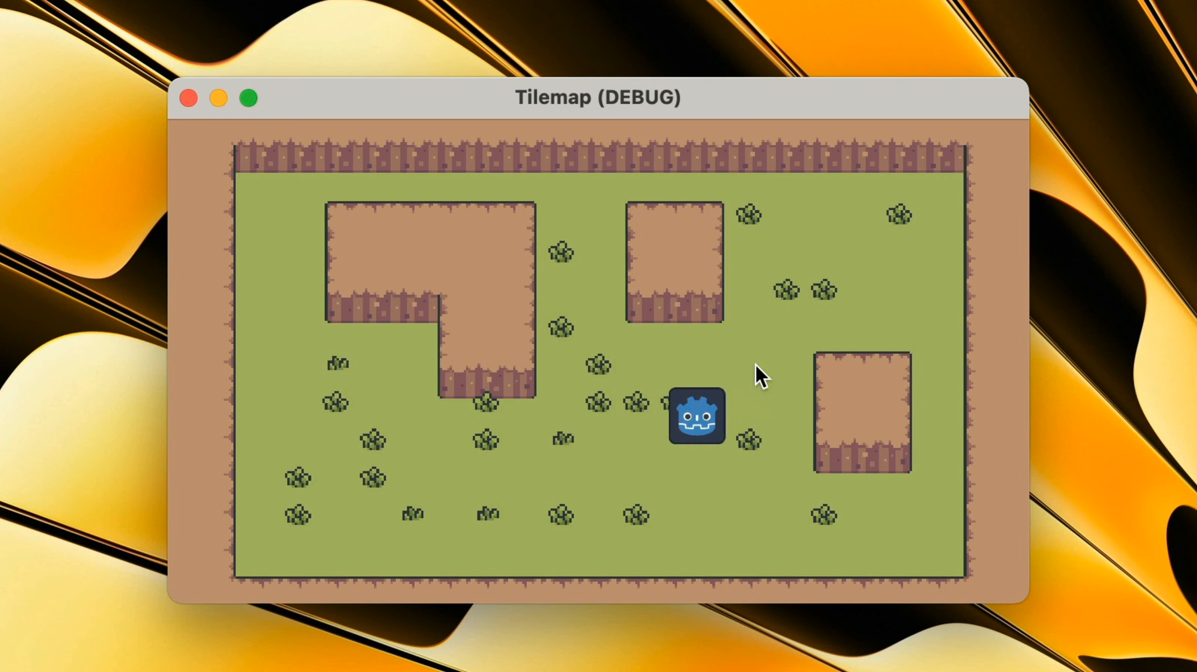
key(Right)
key(Left)
key(Left)
key(Down)
key(Left)
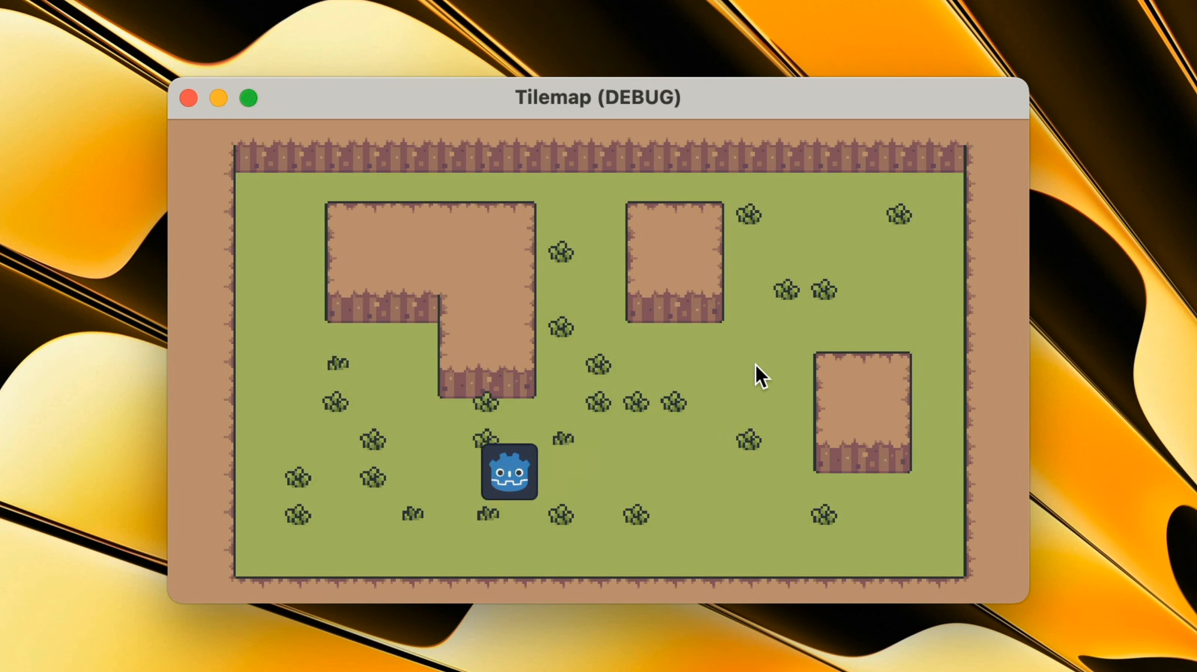
key(Up)
key(Left)
key(Right)
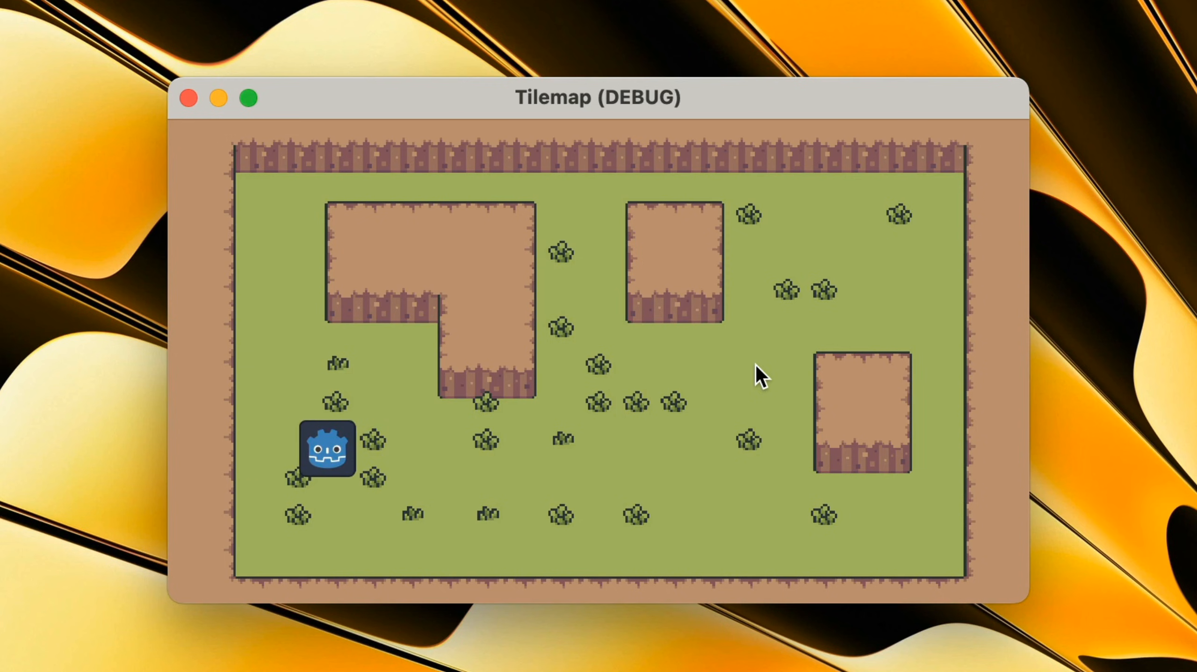
key(Down)
key(Right)
key(Right)
key(Right)
key(Right)
key(Right)
key(Up)
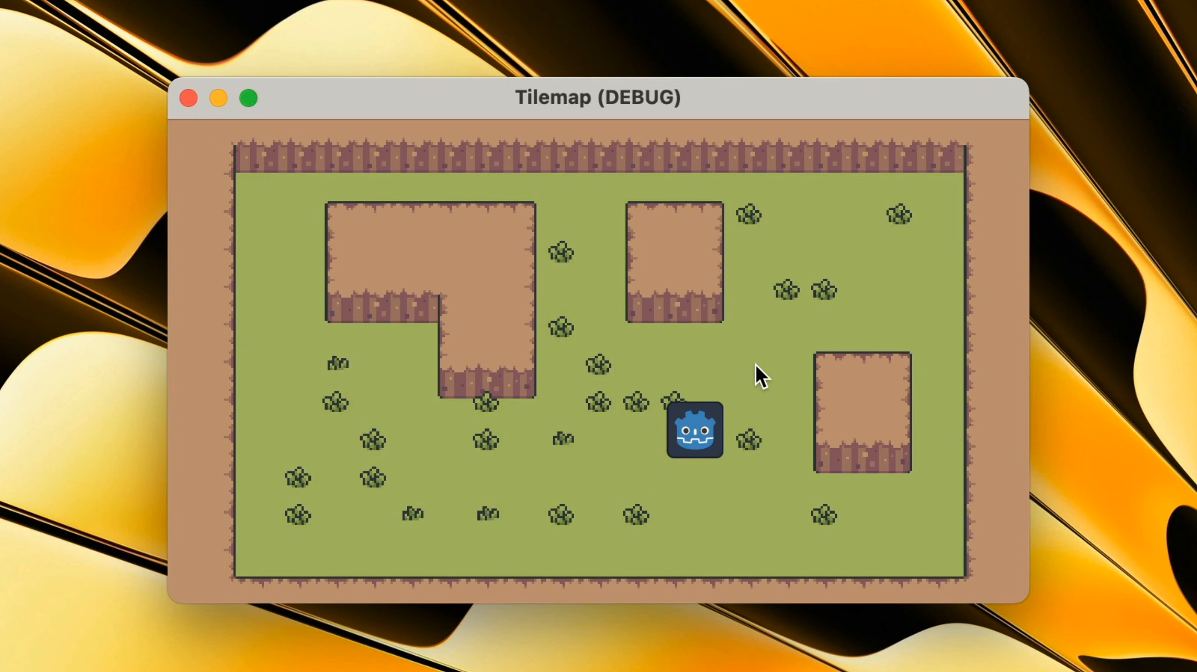
key(Left)
key(Right)
key(Left)
key(Up)
key(Down)
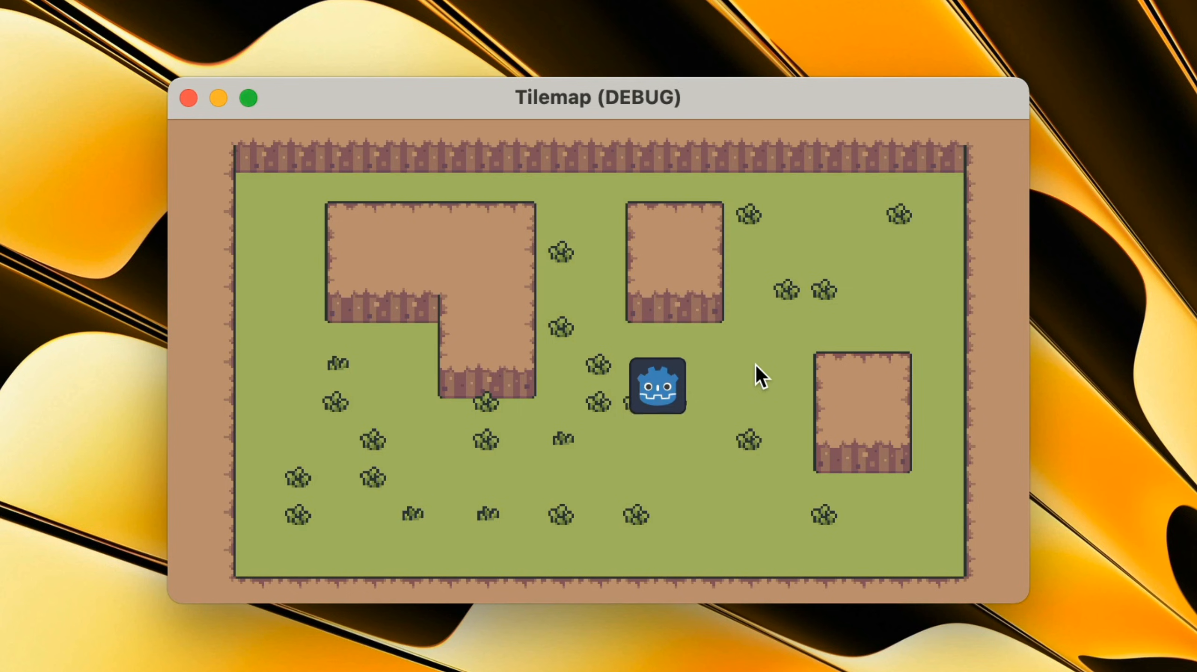
key(Up)
key(Down)
key(Up)
key(Down)
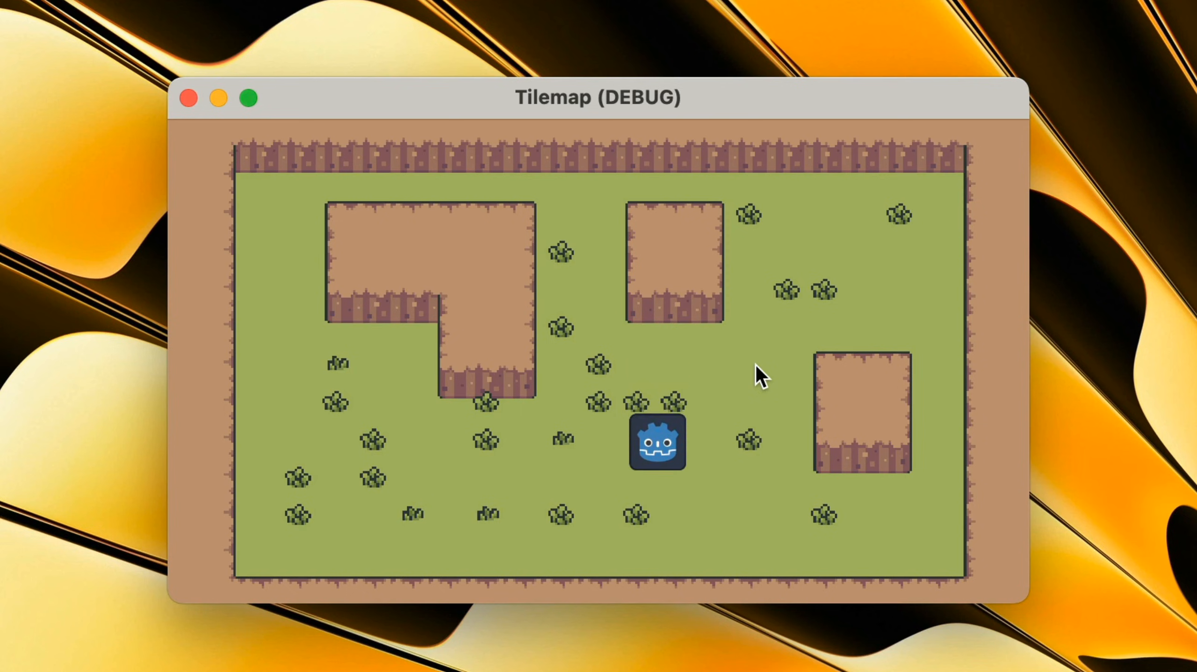
key(Up)
key(Up)
key(Down)
key(Down)
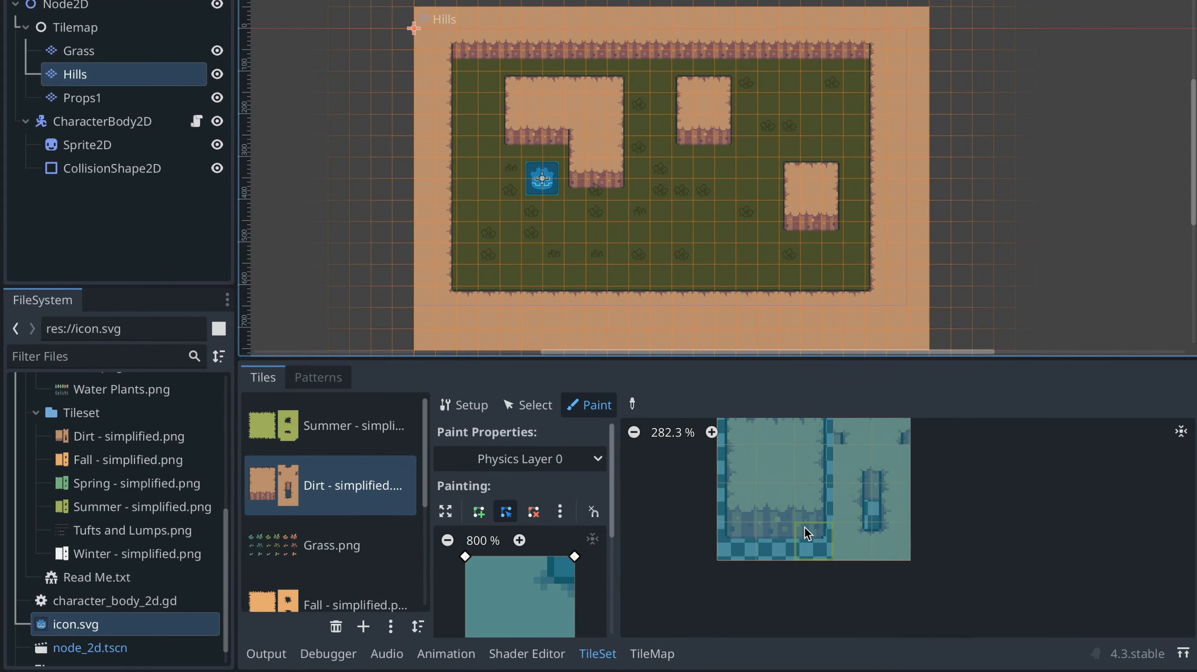
- Shrink the collision polygon to the cliff part of the atlas's lower-left corner tile (0, 3) and paint it onto that tile
scroll(805, 527, up, 5)
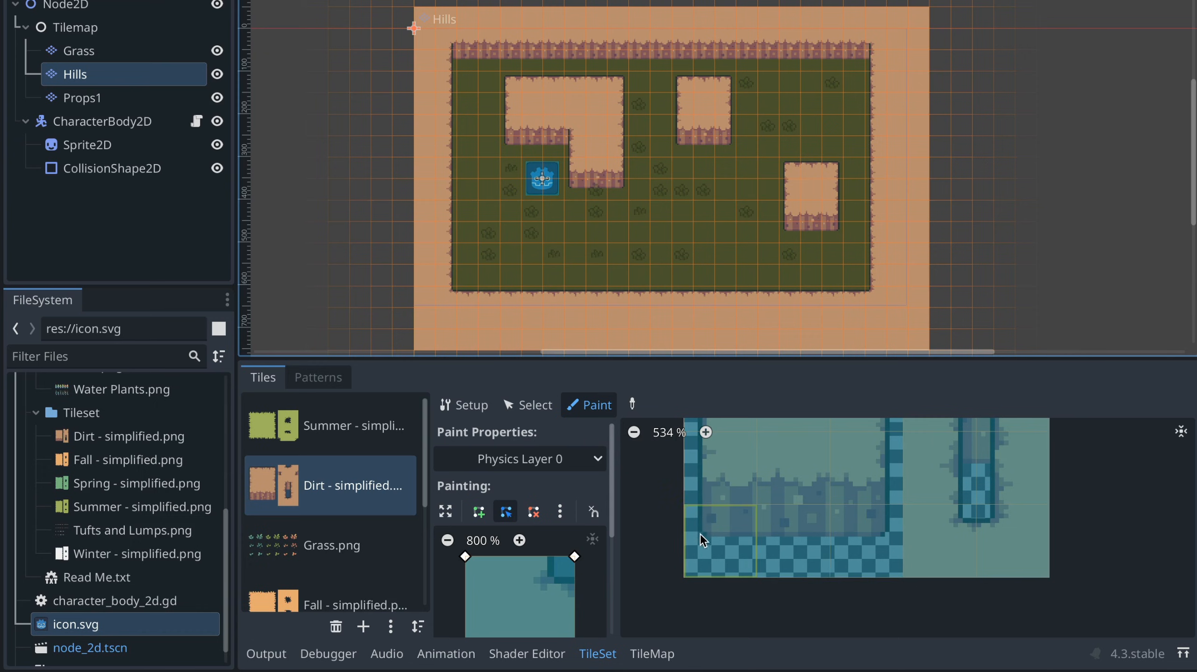
scroll(704, 523, left, 2)
scroll(704, 522, down, 1)
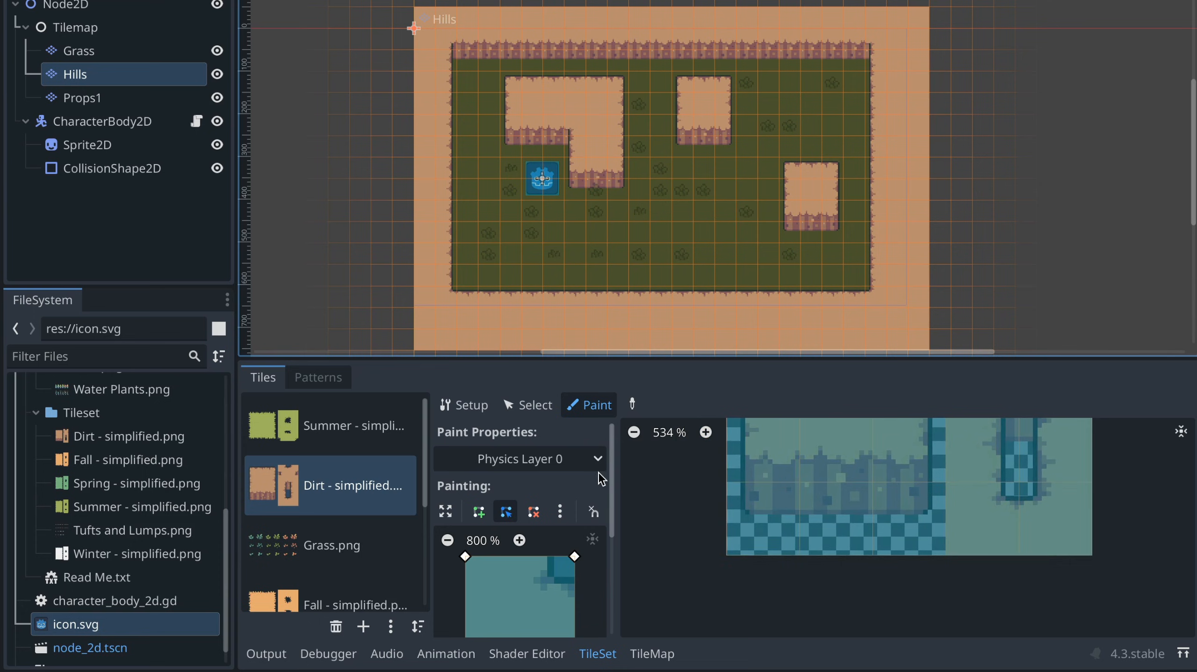
drag(613, 482, 612, 510)
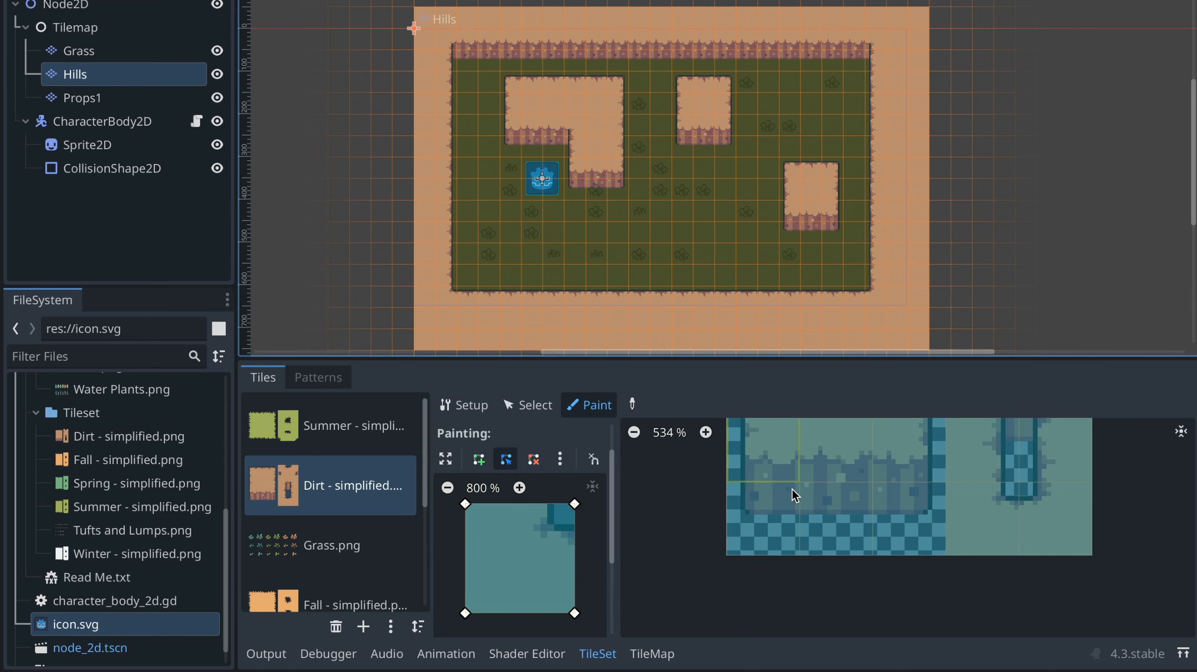
click(766, 516)
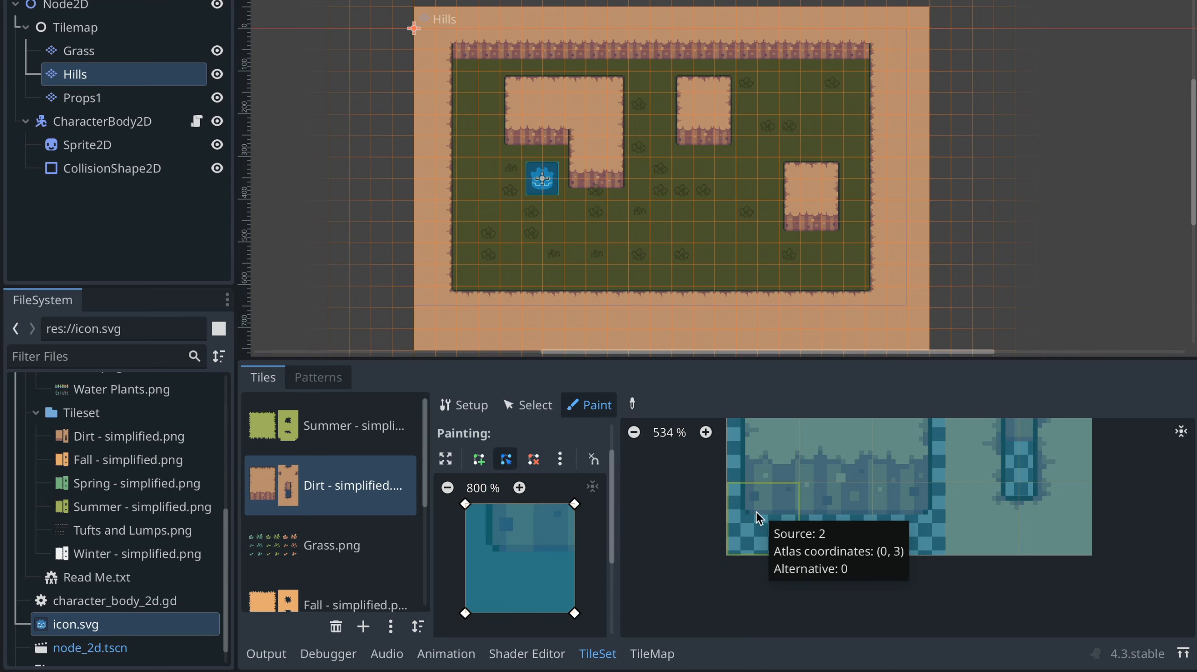
drag(466, 503, 485, 504)
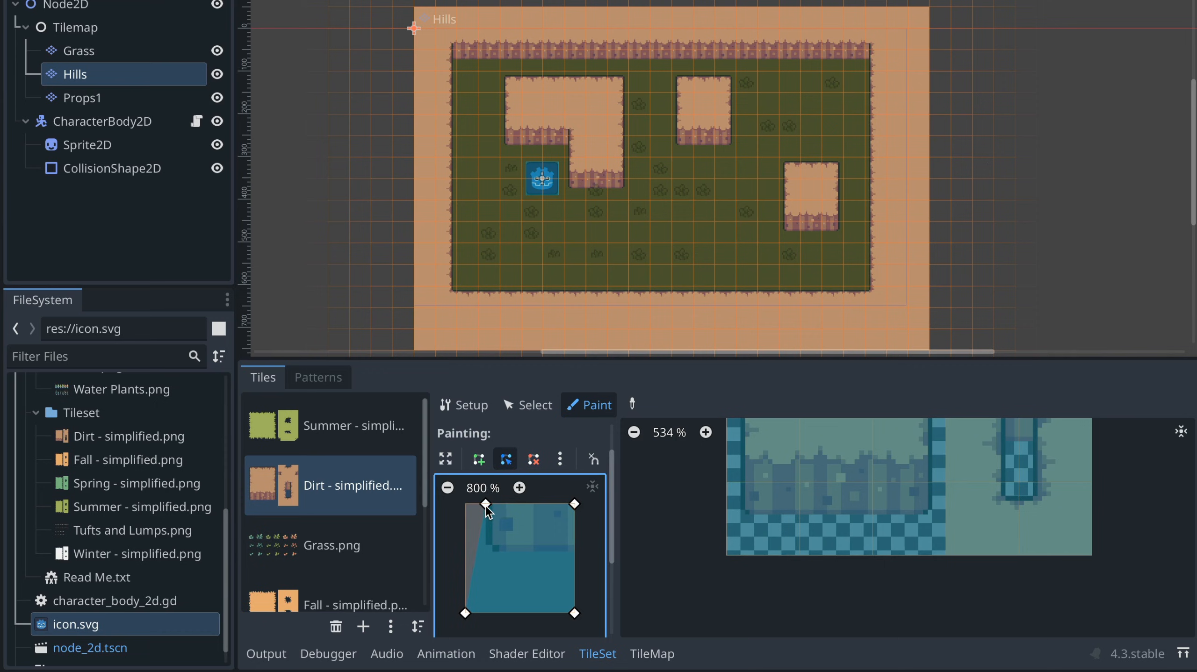
drag(465, 614, 485, 550)
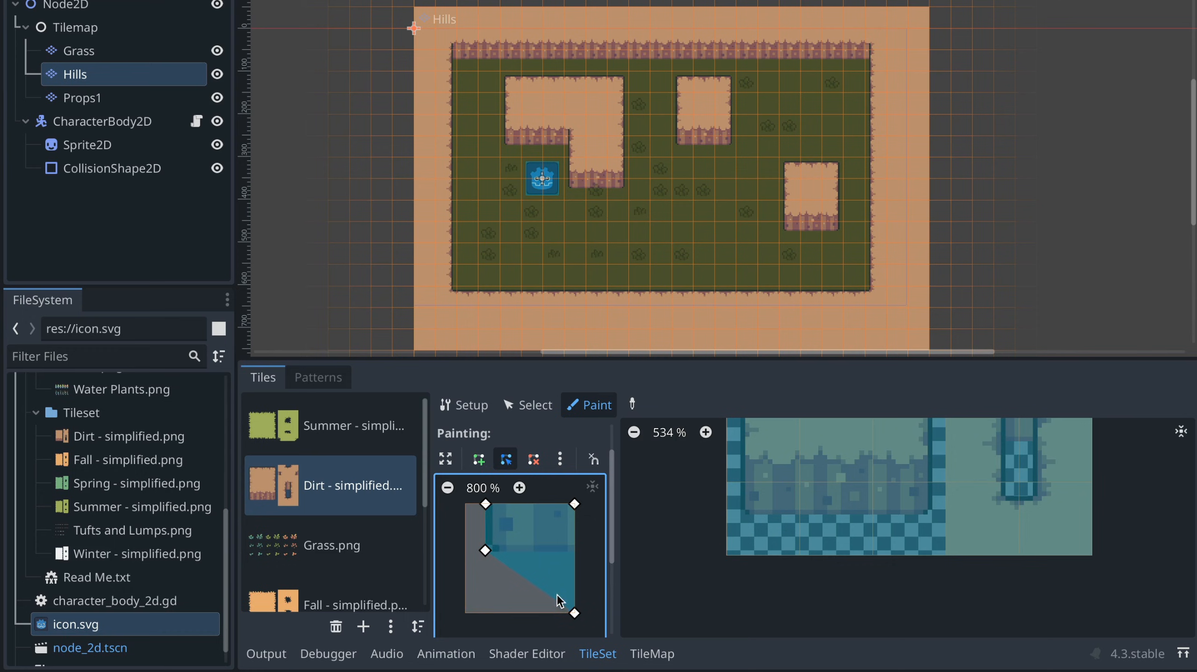
drag(575, 614, 577, 554)
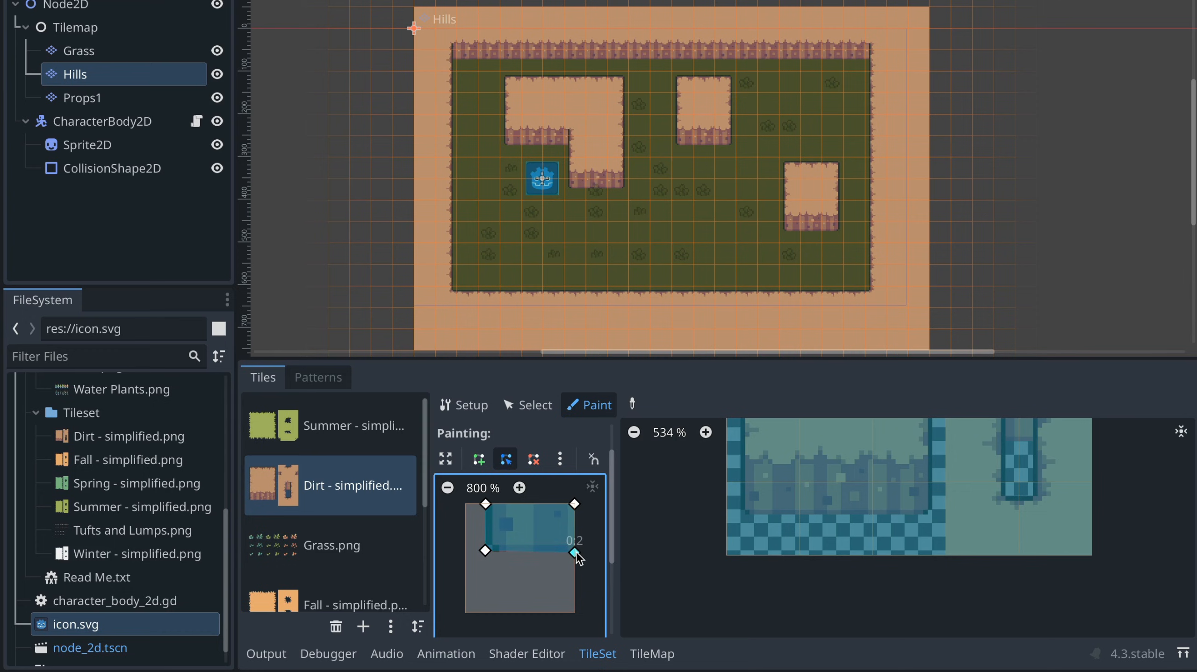
click(768, 517)
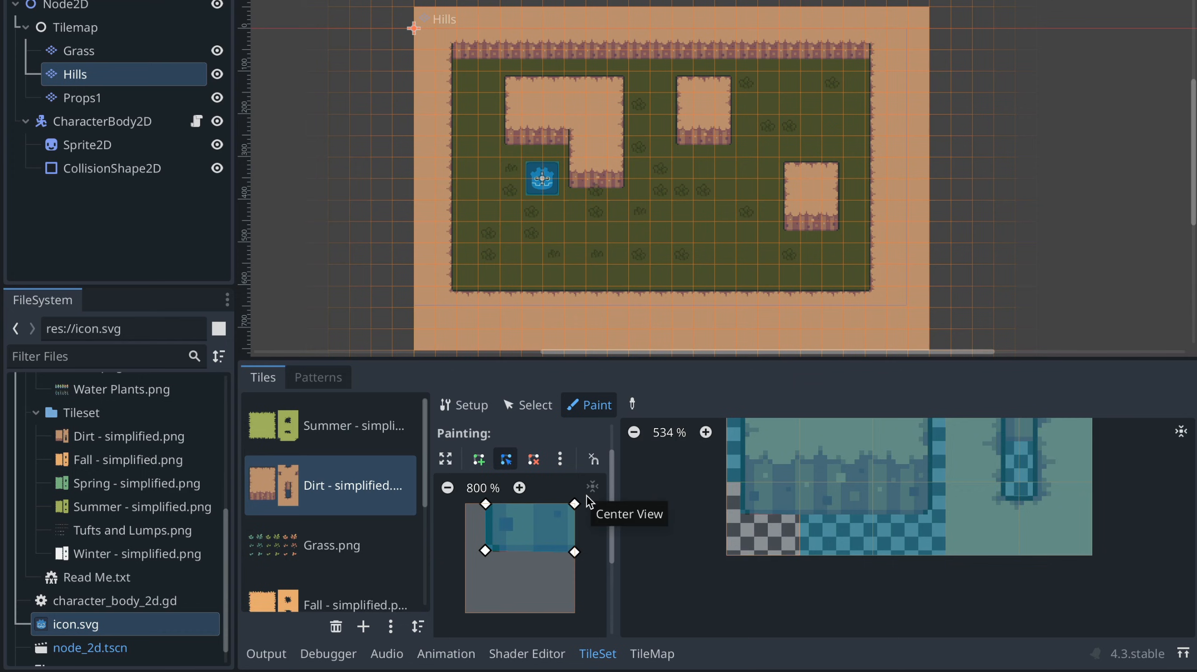
- Enable Half-Pixel Snap for the collision polygon and realign its lower-left point with the cliff's corner
click(593, 460)
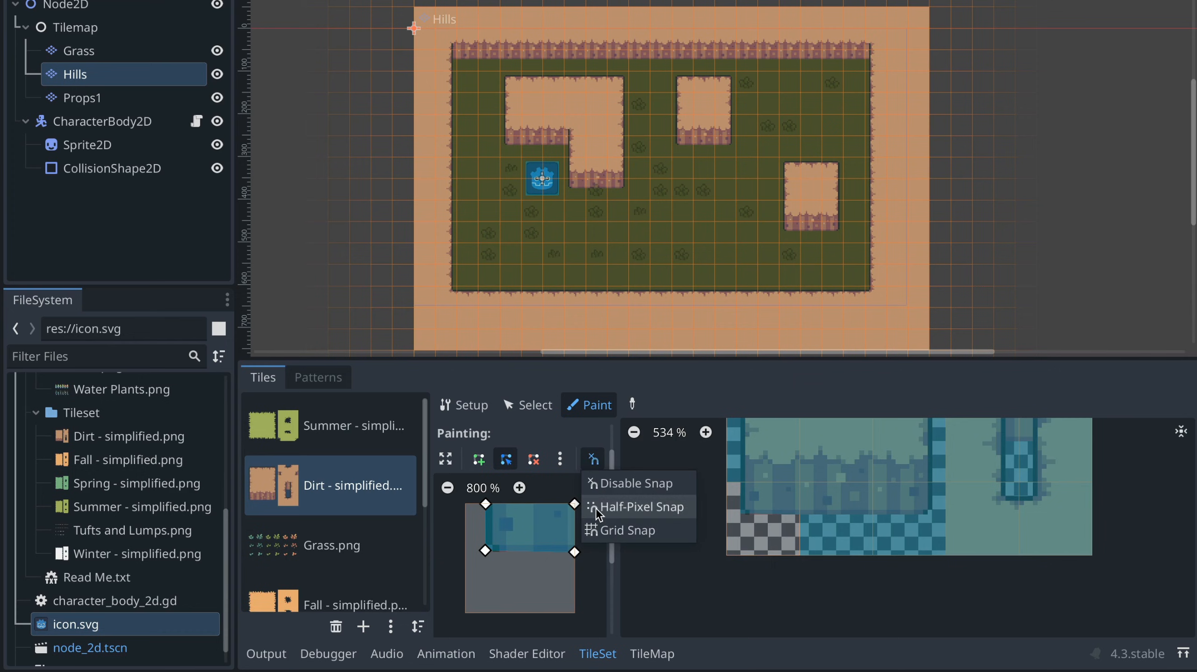
click(613, 508)
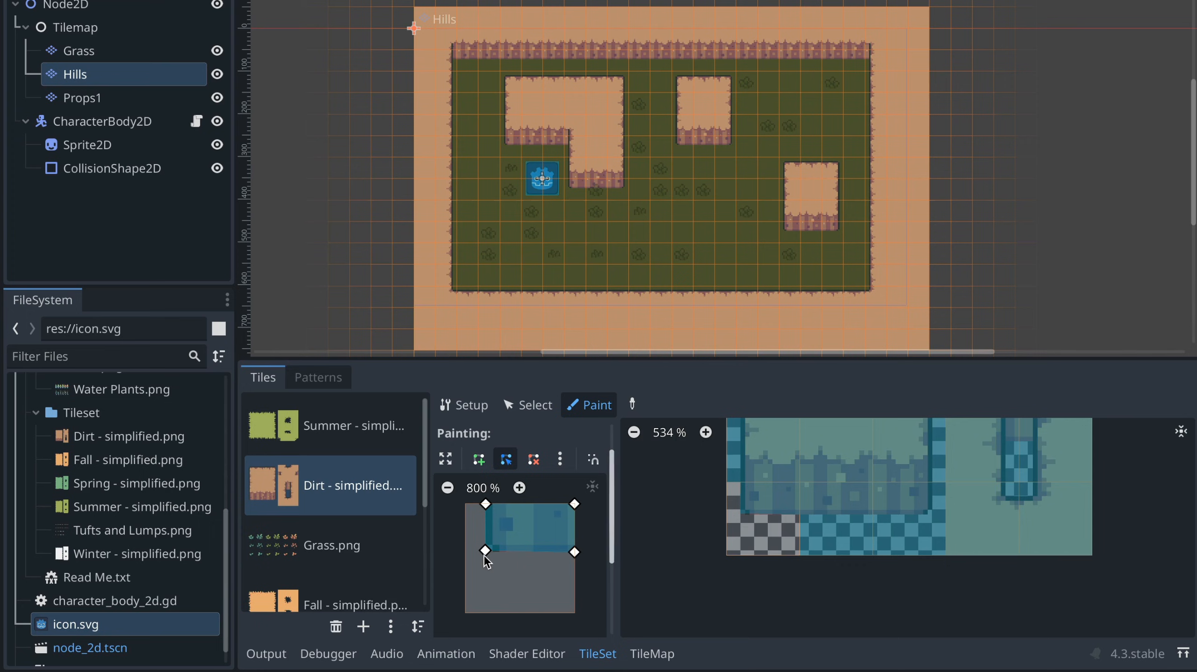
mouse_move(484, 550)
mouse_down()
mouse_move(500, 572)
mouse_move(507, 546)
mouse_move(483, 548)
mouse_move(479, 563)
mouse_move(487, 521)
mouse_move(488, 559)
mouse_up()
- Flip the collision polygon horizontally and paint it onto the atlas's lower-right cliff corner tile
scroll(795, 595, down, 1)
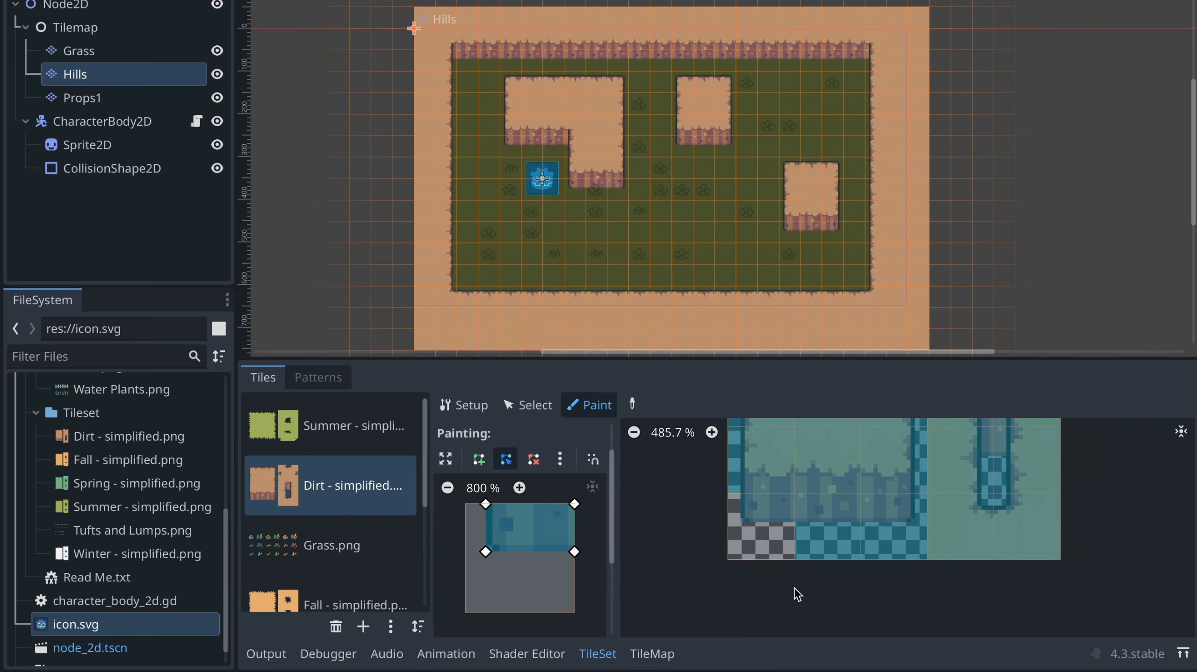
scroll(796, 594, up, 2)
scroll(796, 594, right, 2)
scroll(795, 594, down, 5)
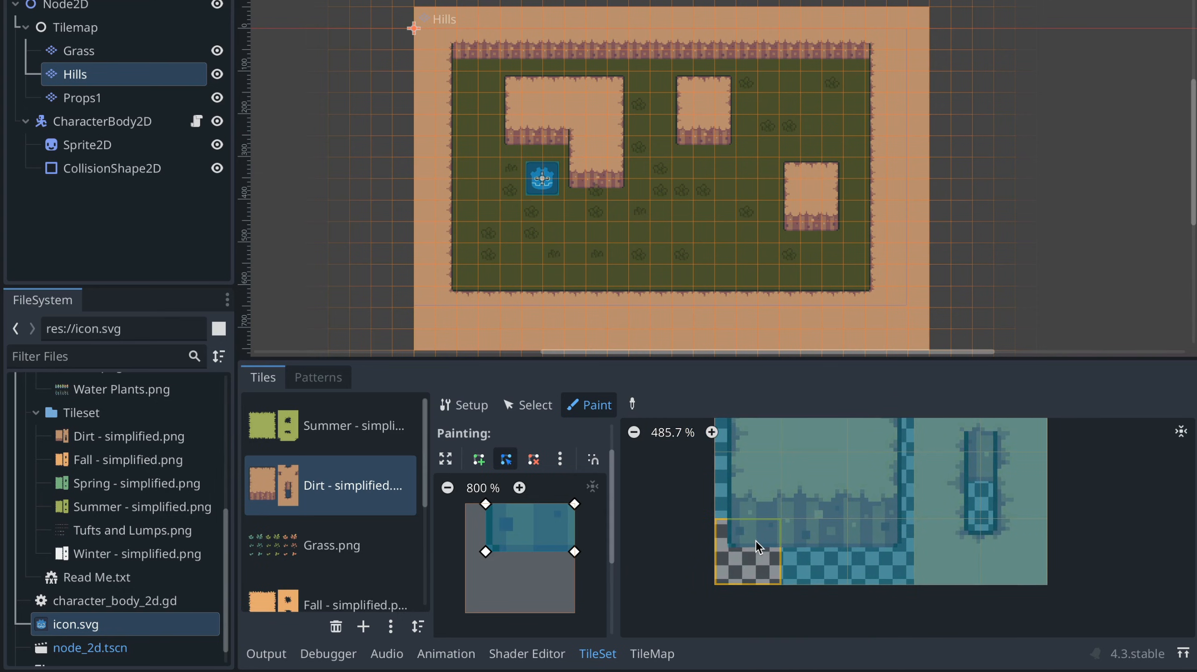
click(568, 459)
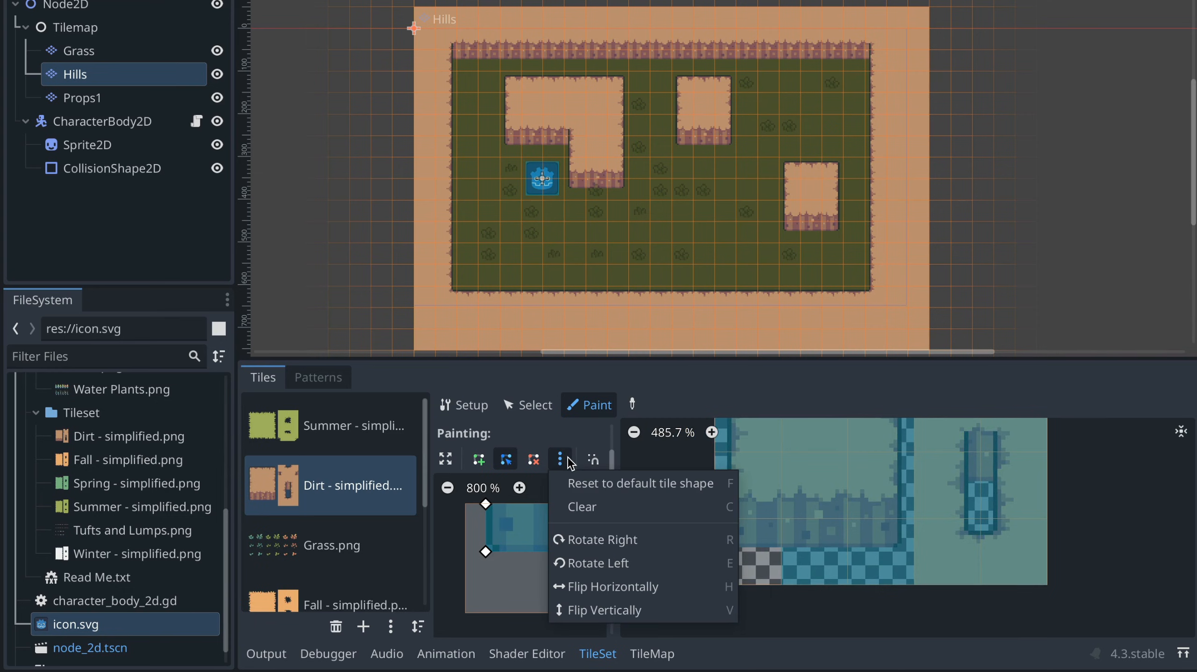
click(612, 587)
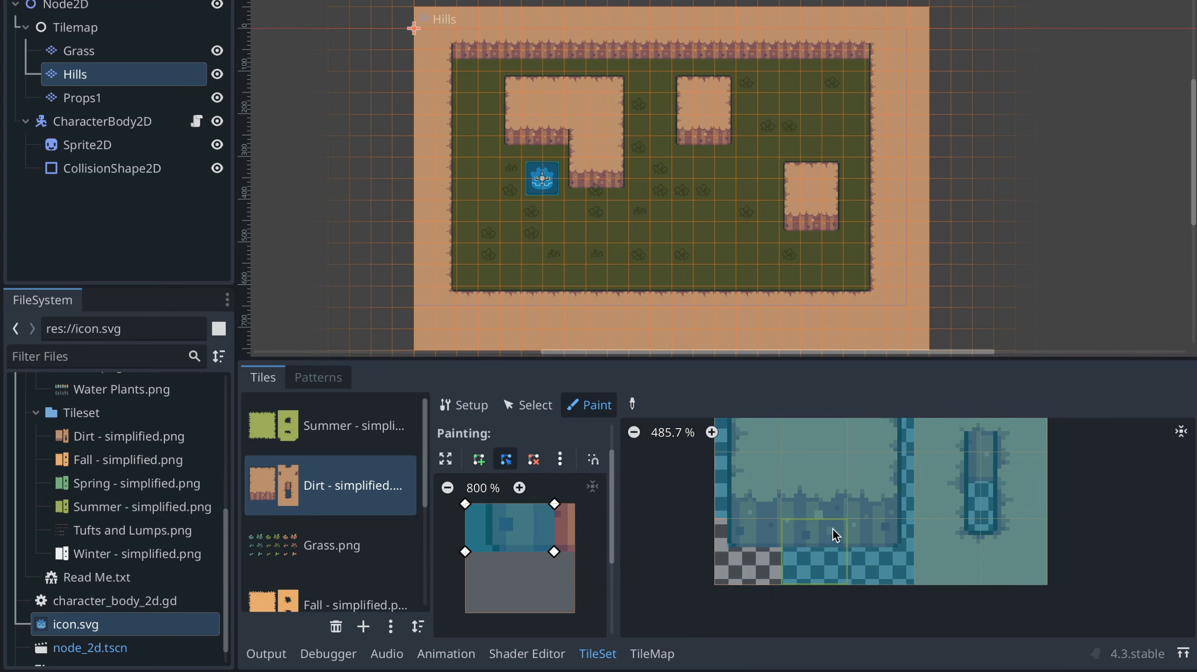
click(878, 552)
scroll(870, 543, up, 3)
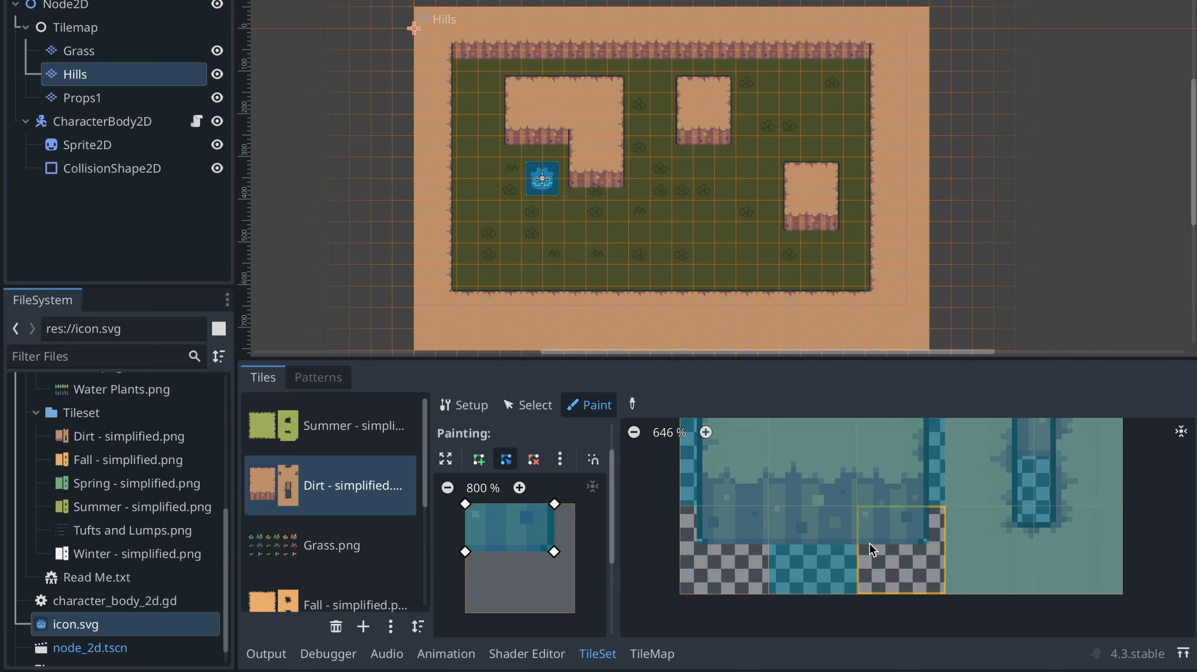
- Lower the collision polygon's two upper points to the dirt edge and paint the shape onto the atlas's upper-right corner tile
scroll(870, 542, down, 4)
scroll(869, 543, down, 3)
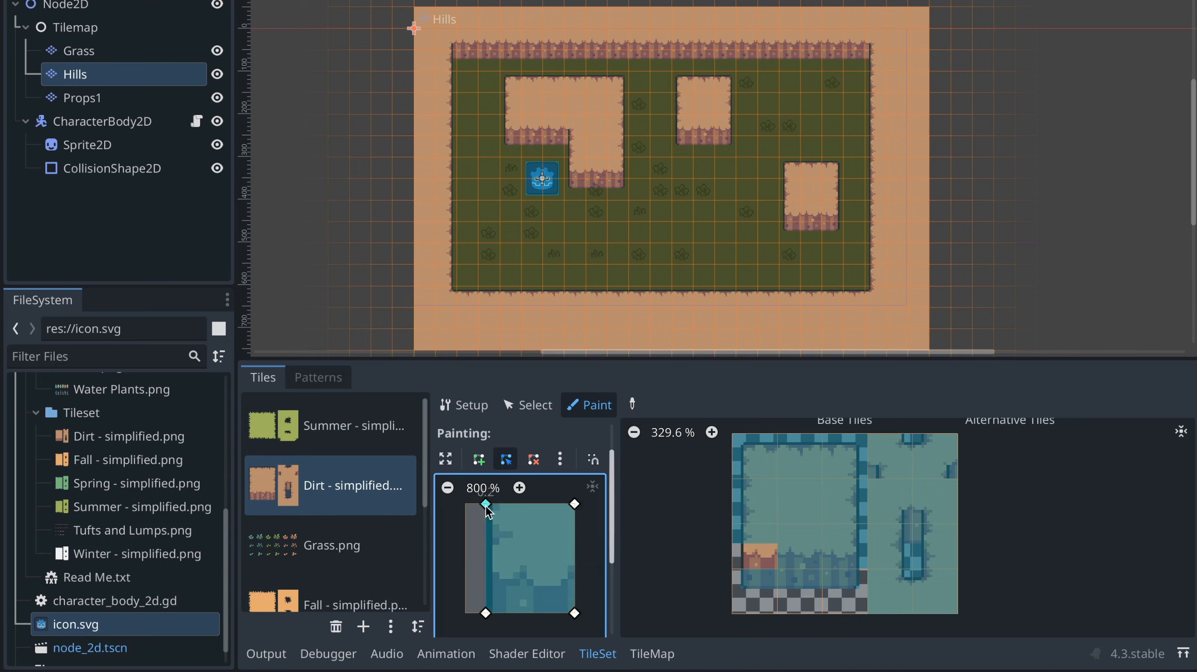
drag(553, 503, 553, 524)
drag(465, 504, 465, 524)
click(845, 456)
- Flip the collision polygon horizontally and paint it onto the atlas's upper-left corner tile and the neighbouring upper edge tile
click(559, 460)
click(610, 587)
drag(754, 457, 800, 456)
- Extend the collision polygon's two left points to the tile's left edge and paint it onto the tile below the narrow inner cliff pit
drag(486, 524, 465, 525)
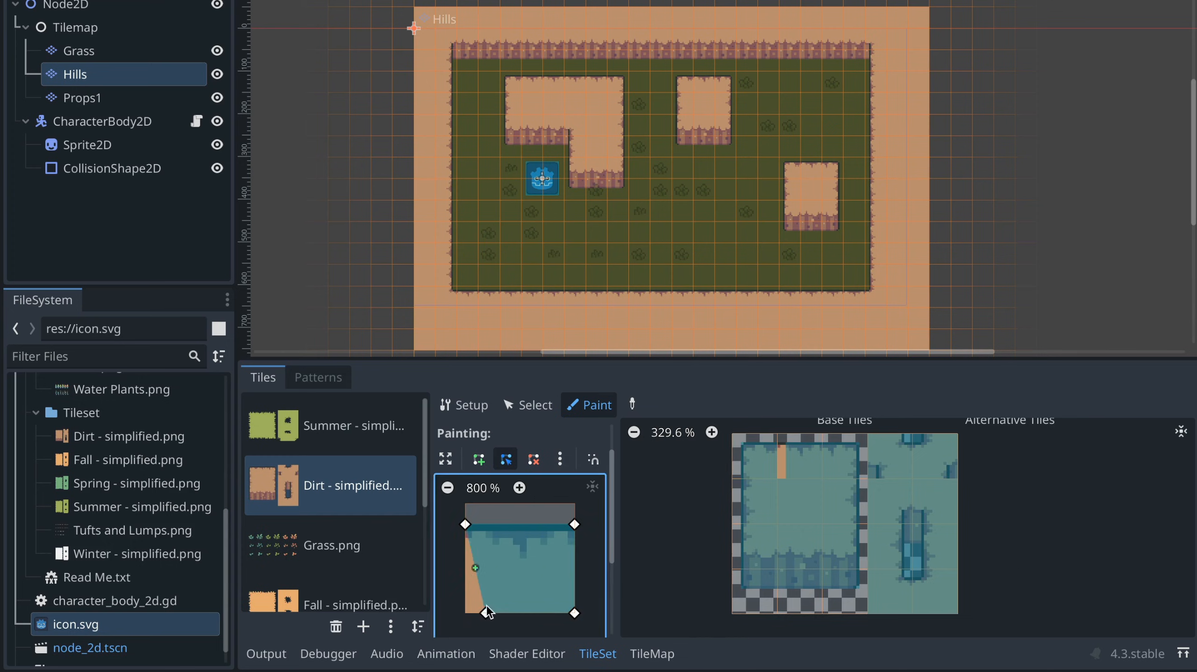
drag(486, 613, 465, 613)
click(900, 593)
- Raise the collision polygon's upper points to the tile's top edge, pull an edge point inward, and flip the polygon horizontally
drag(466, 525, 465, 503)
drag(554, 520, 554, 503)
drag(563, 515, 485, 568)
click(559, 460)
click(610, 588)
- Reshape the collision polygon to leave only a narrow notch in its lower corner, and paint it onto the tile holding the inner pit's right half
drag(466, 524, 465, 545)
drag(486, 504, 466, 504)
drag(485, 569, 465, 568)
drag(465, 613, 485, 613)
drag(465, 545, 485, 552)
click(935, 547)
- Flip the notched collision polygon horizontally and paint it onto the tile holding the inner pit's left half
click(559, 460)
click(610, 587)
click(889, 546)
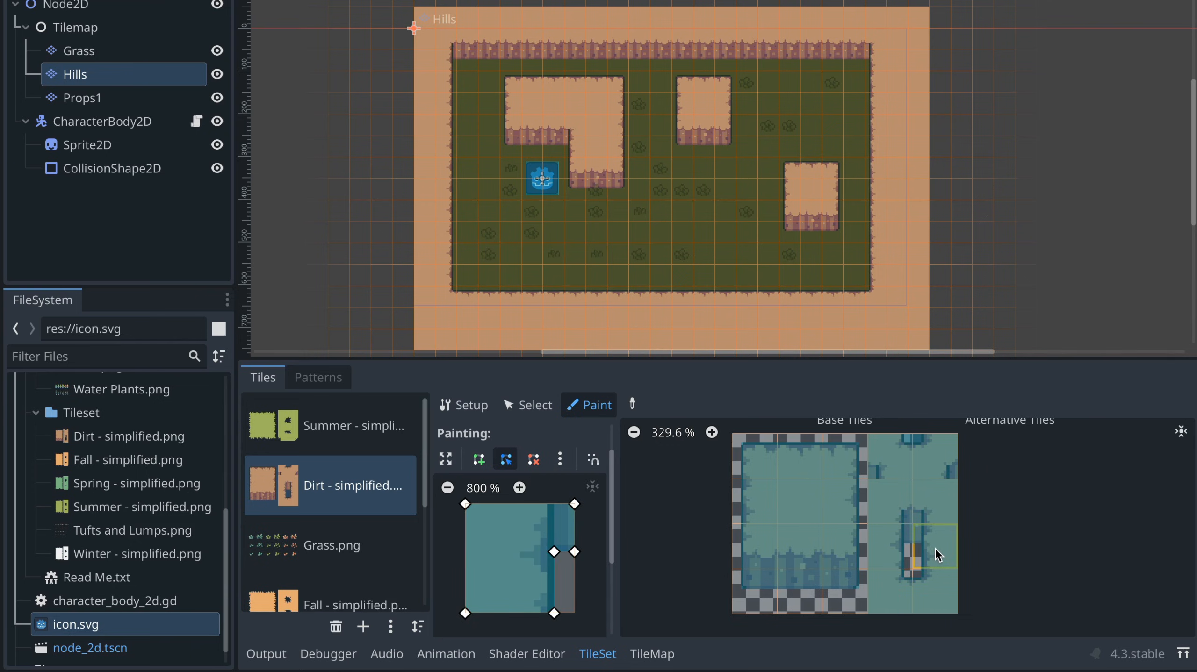
- Run the project and walk the character against the L-shaped hill's sides and underside to test its collisions
key(super+b)
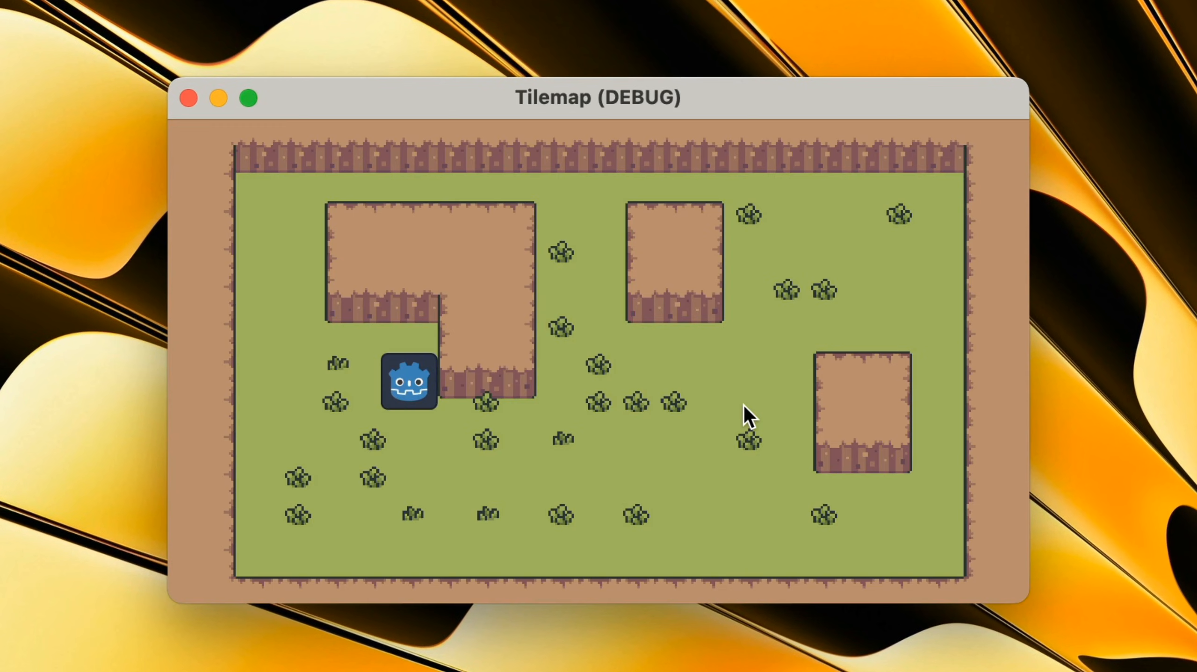
key(Left)
key(Right)
key(Left)
key(Down)
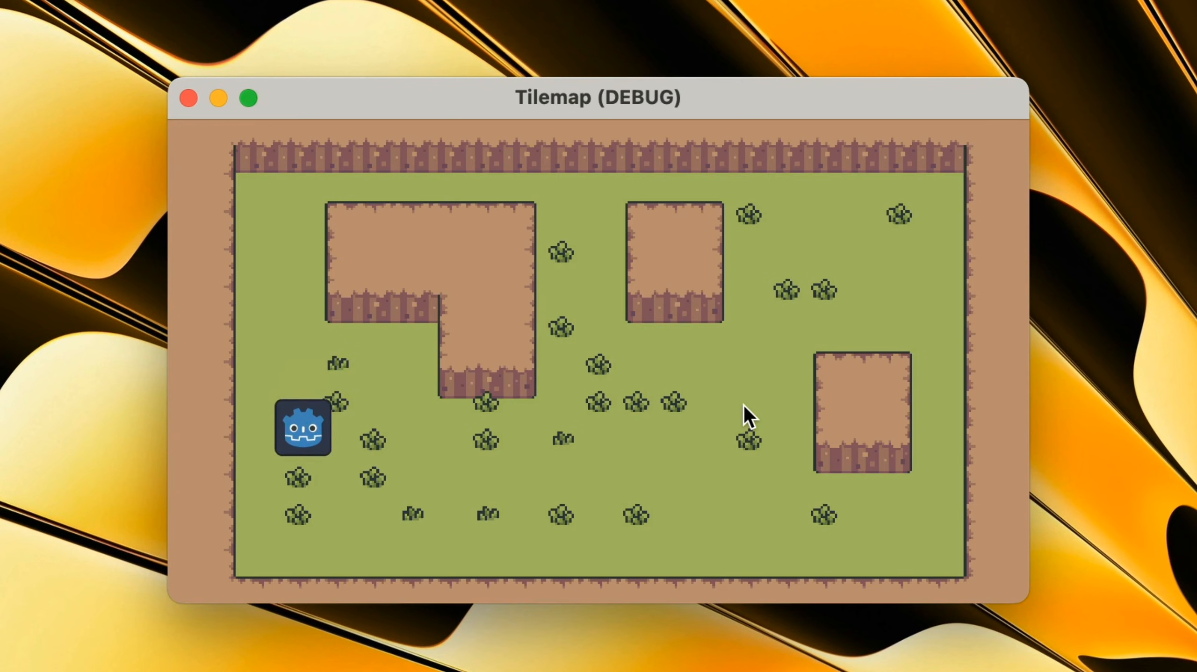
key(Down)
key(Right)
key(Up)
key(Down)
key(Up)
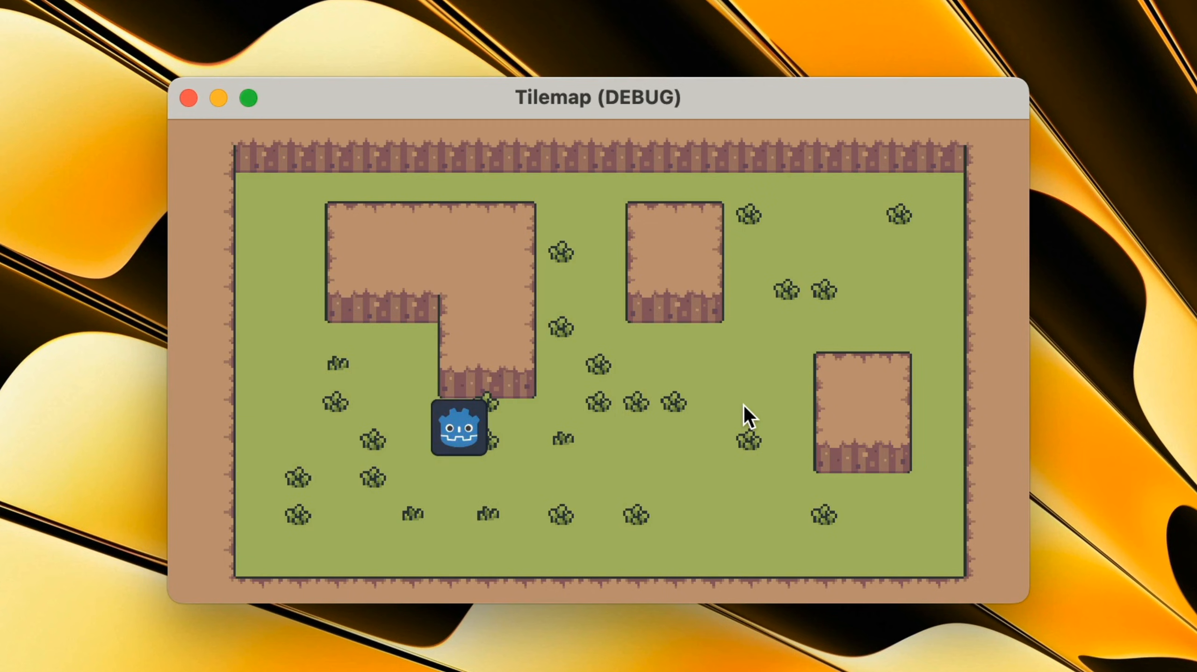
key(Down)
key(Right)
key(Right)
key(Up)
key(Up)
key(Down)
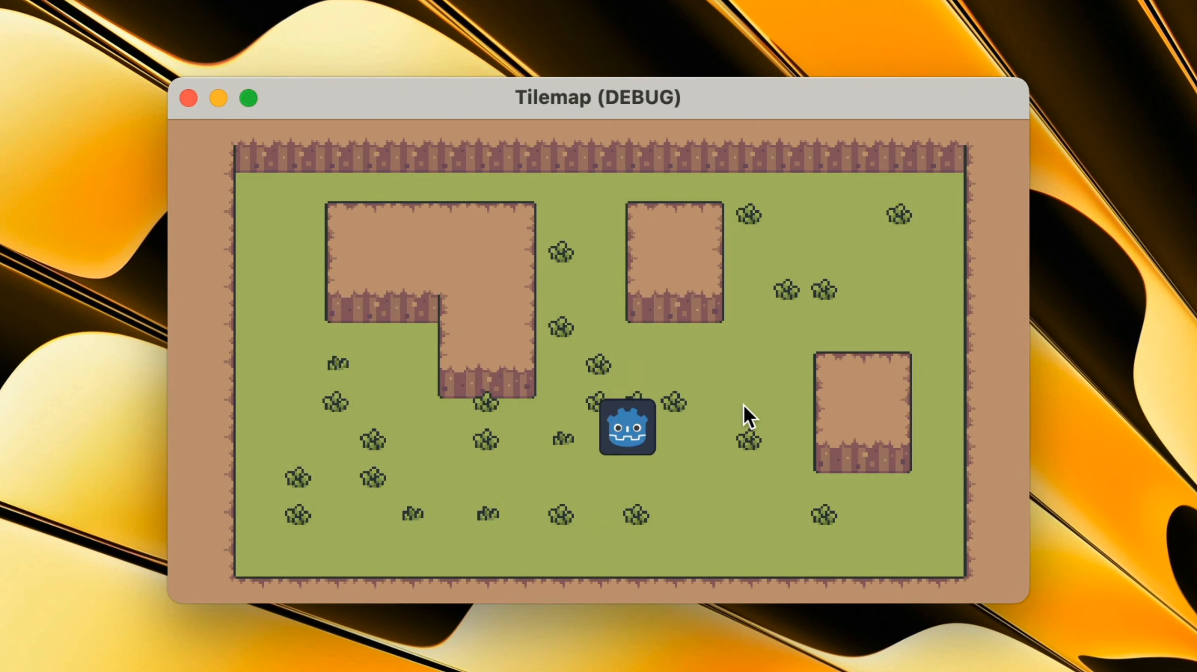
- Walk the character around the two rectangular hills to test their collision edges
key(Right)
key(Left)
key(Right)
key(Up)
key(Up)
key(Right)
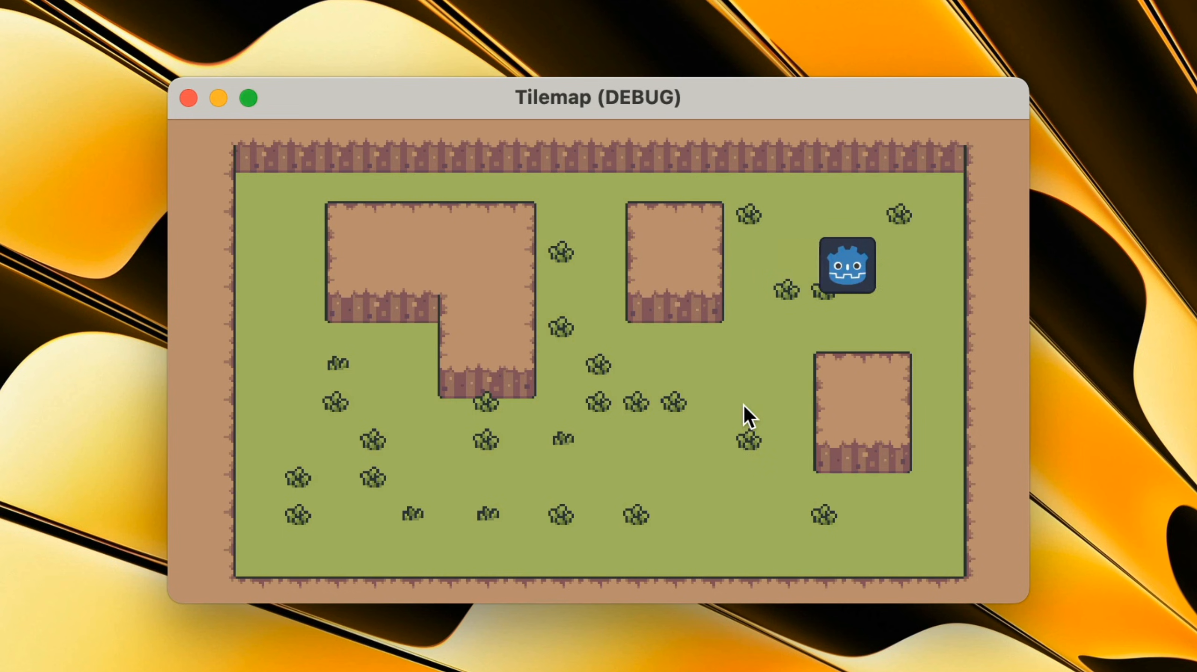
key(Right)
key(Down)
key(Left)
key(Left)
key(Left)
key(Down)
key(Down)
key(Left)
key(Up)
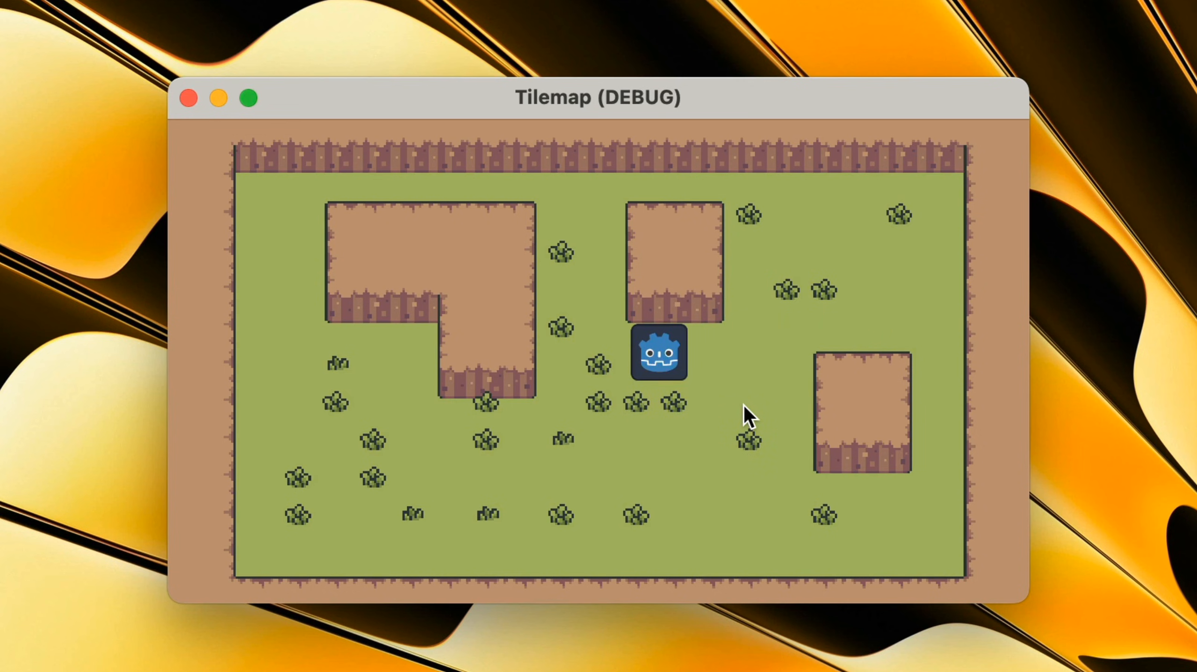
- Walk the character back to the L-shaped hill and recheck the collision along its lower edge
key(Down)
key(Left)
key(Left)
key(Left)
key(Up)
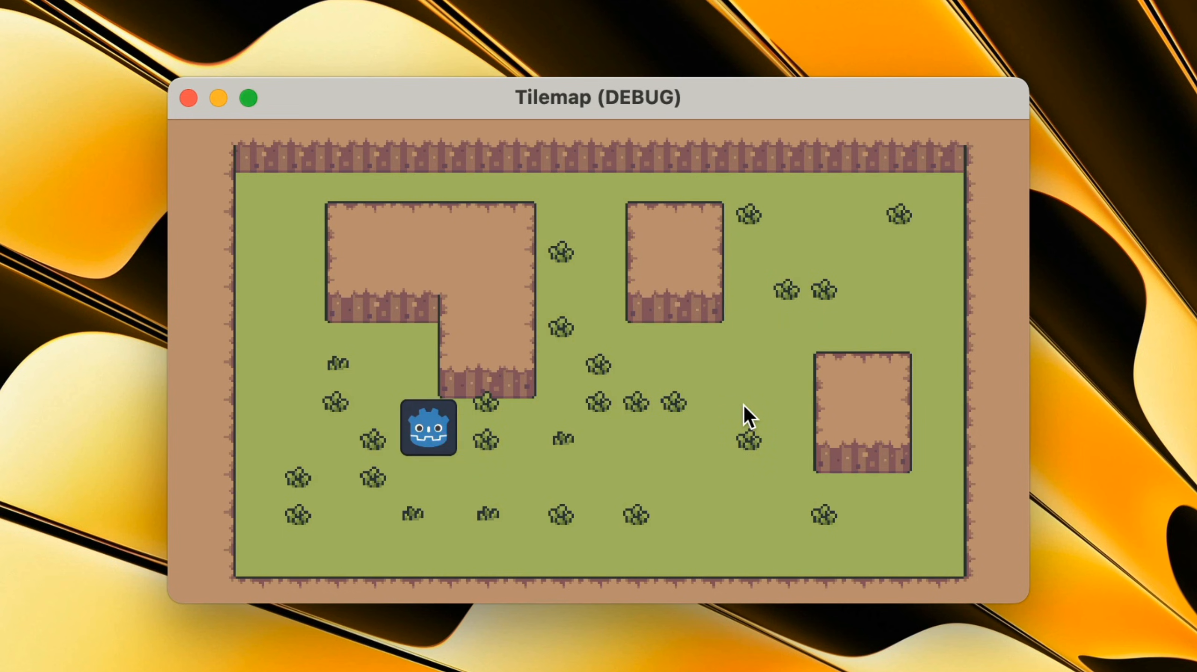
key(Left)
key(Up)
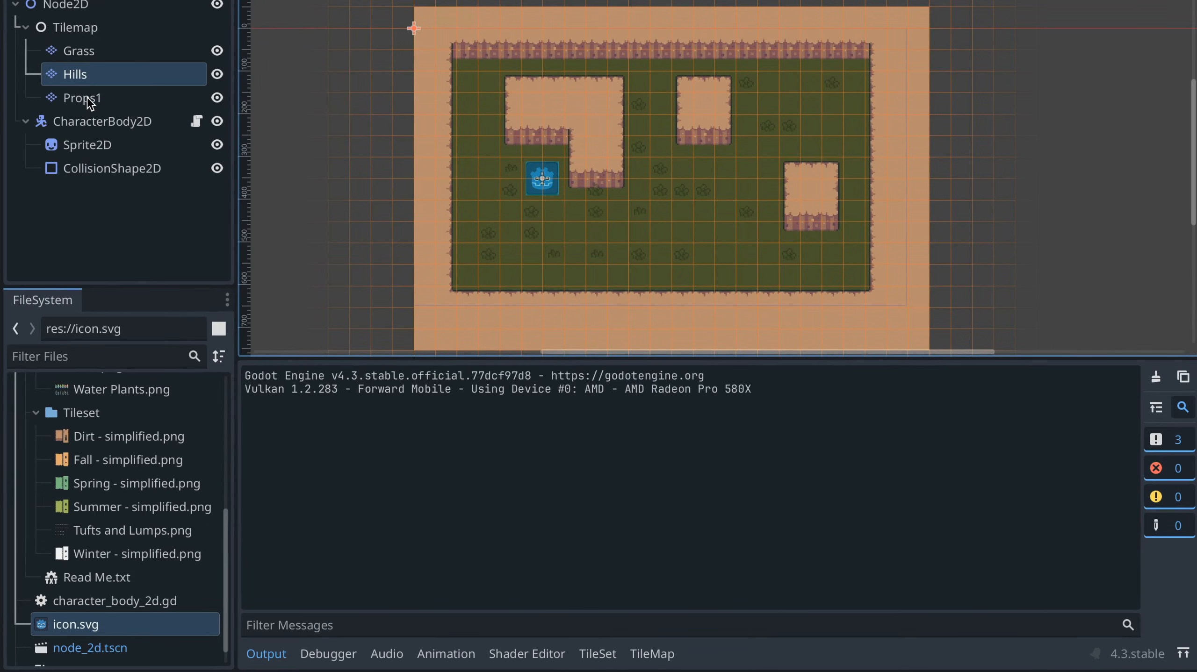
- Add Tree.png as an atlas to the Props1 layer's tile set and have its tiles created automatically
click(62, 194)
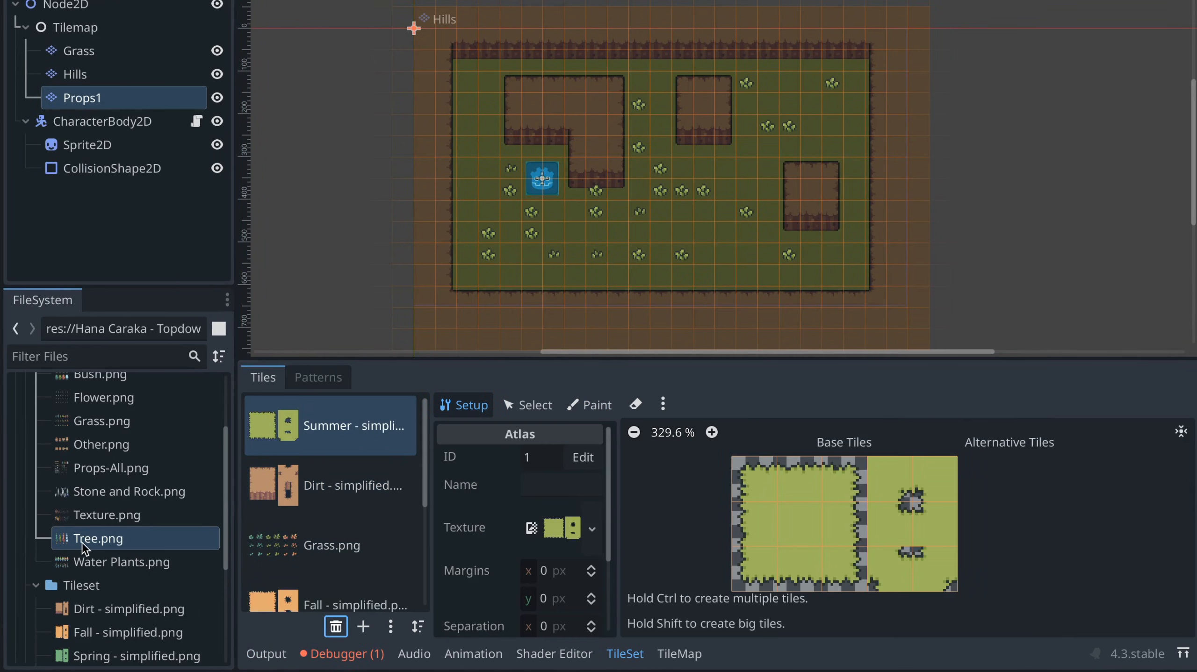
drag(80, 541, 309, 499)
click(780, 295)
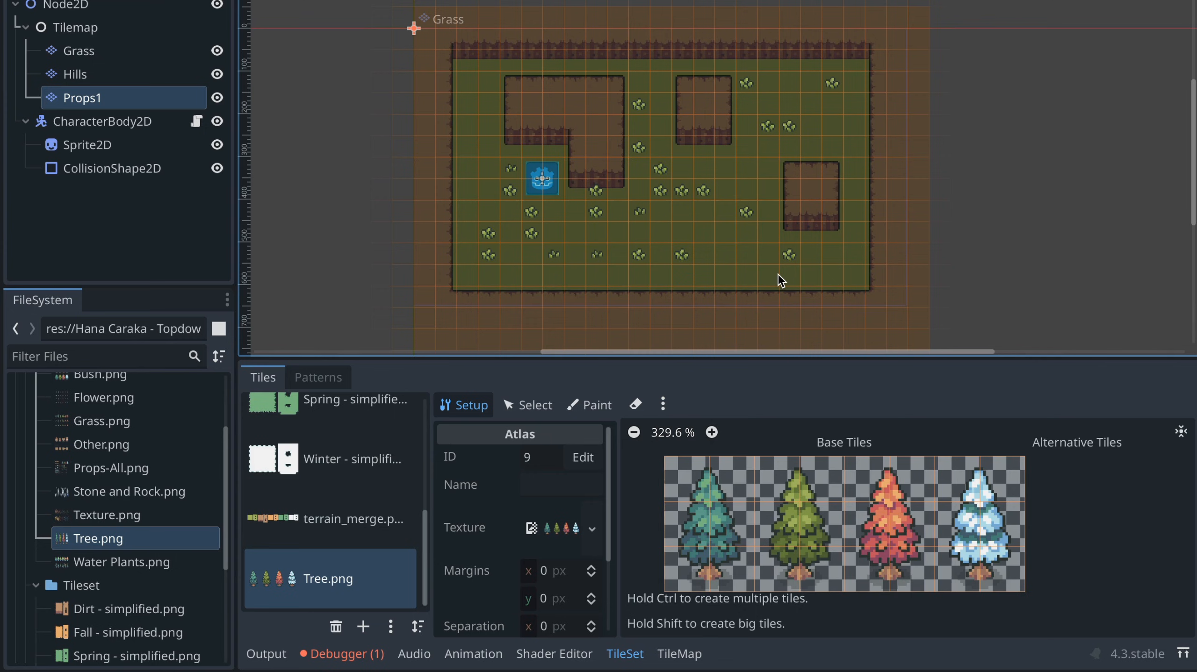
- Place the second, olive-green tree on Props1 in the lower-left grass and at the lower edges of the L-shaped and middle hills
click(679, 654)
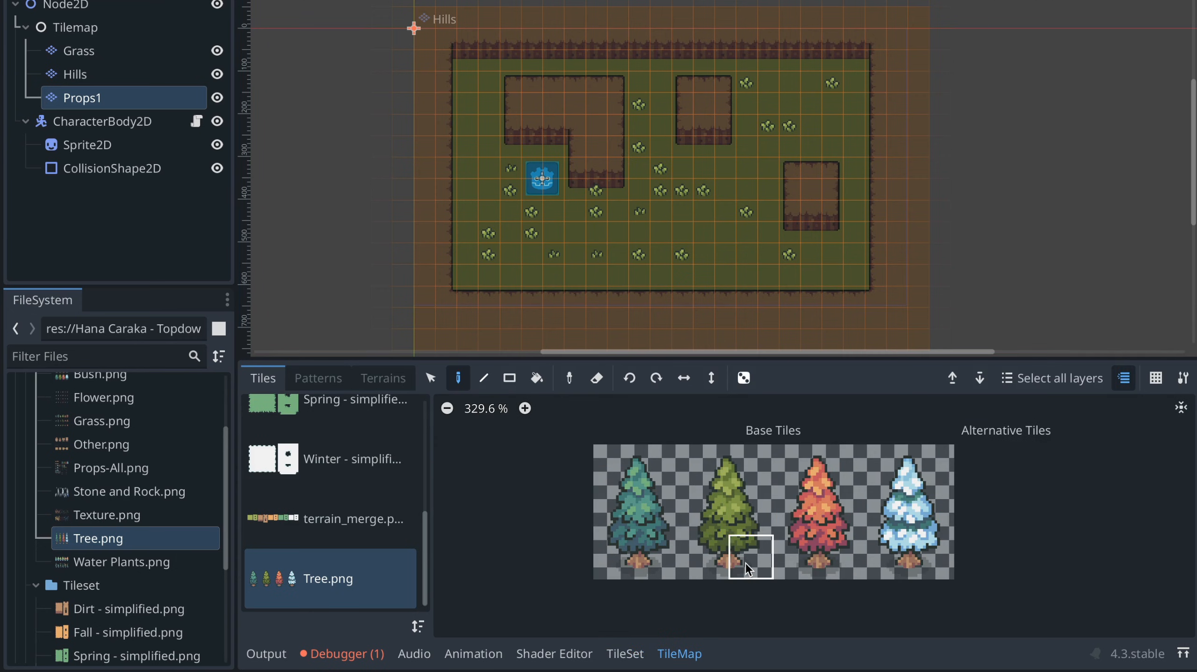
drag(749, 567, 698, 443)
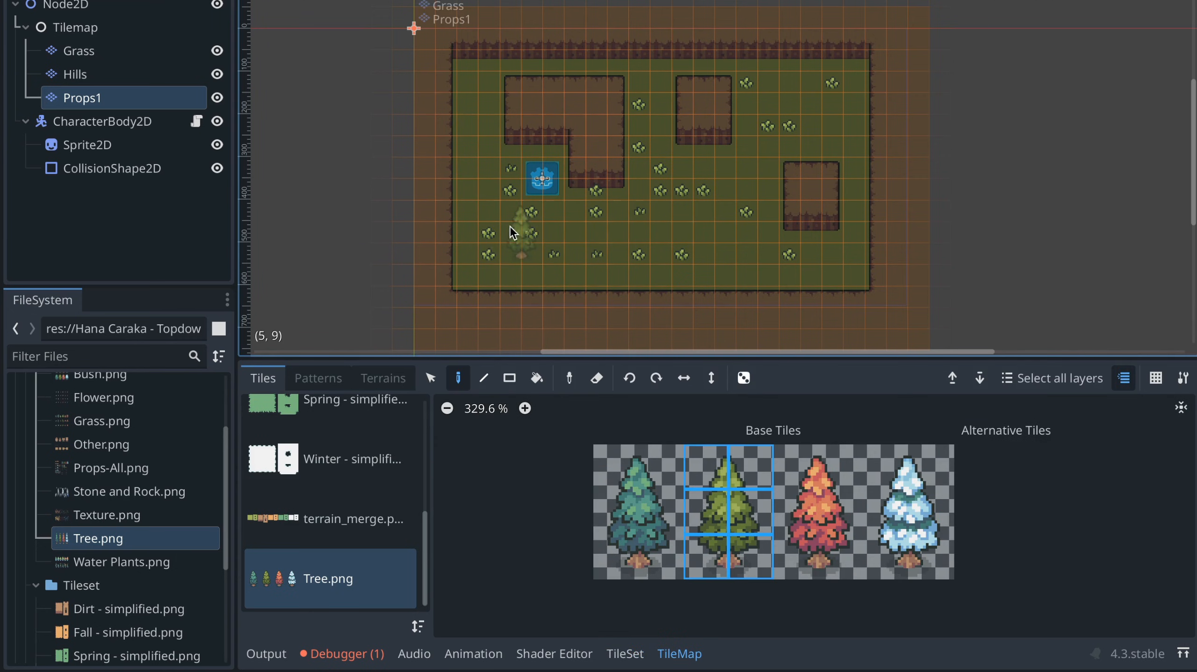
click(494, 236)
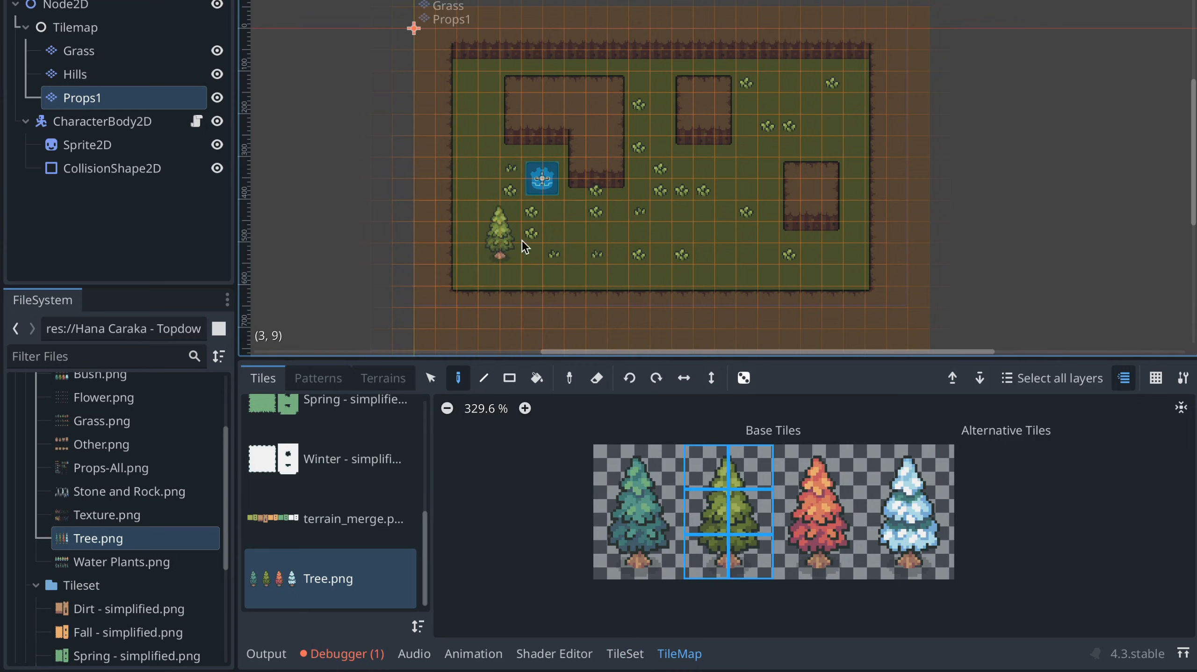
click(604, 194)
click(712, 151)
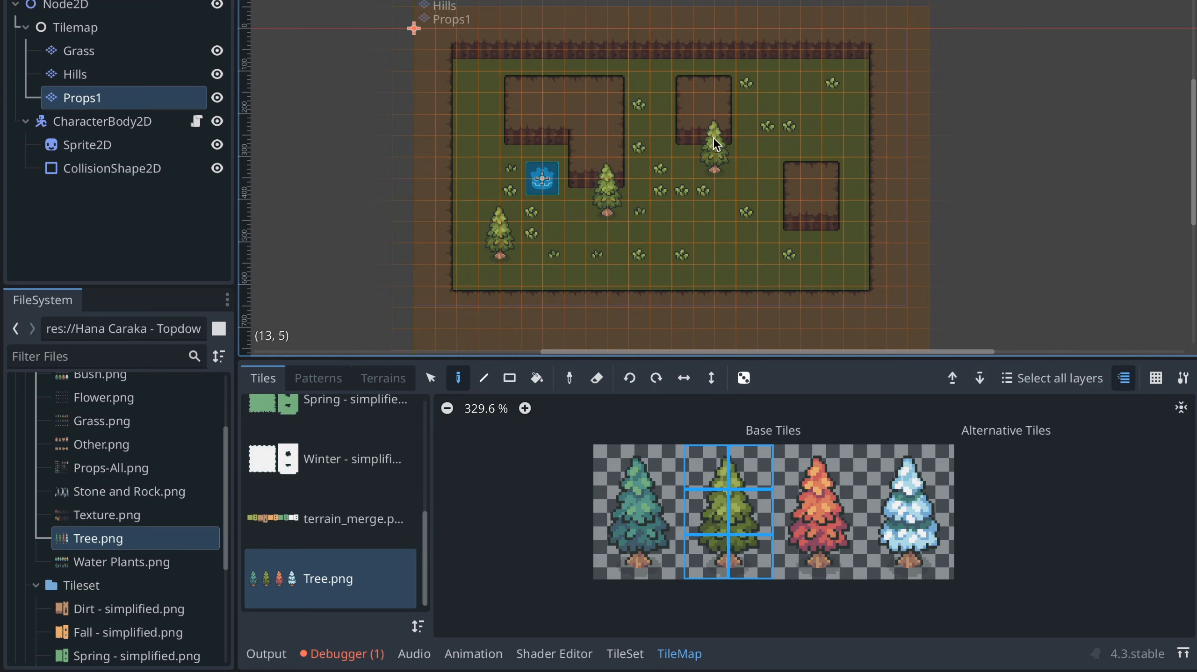
- Place six more olive-green trees: right of the middle hill, two along the lower grass, beside the right hill, and in both upper corners
click(780, 105)
click(735, 250)
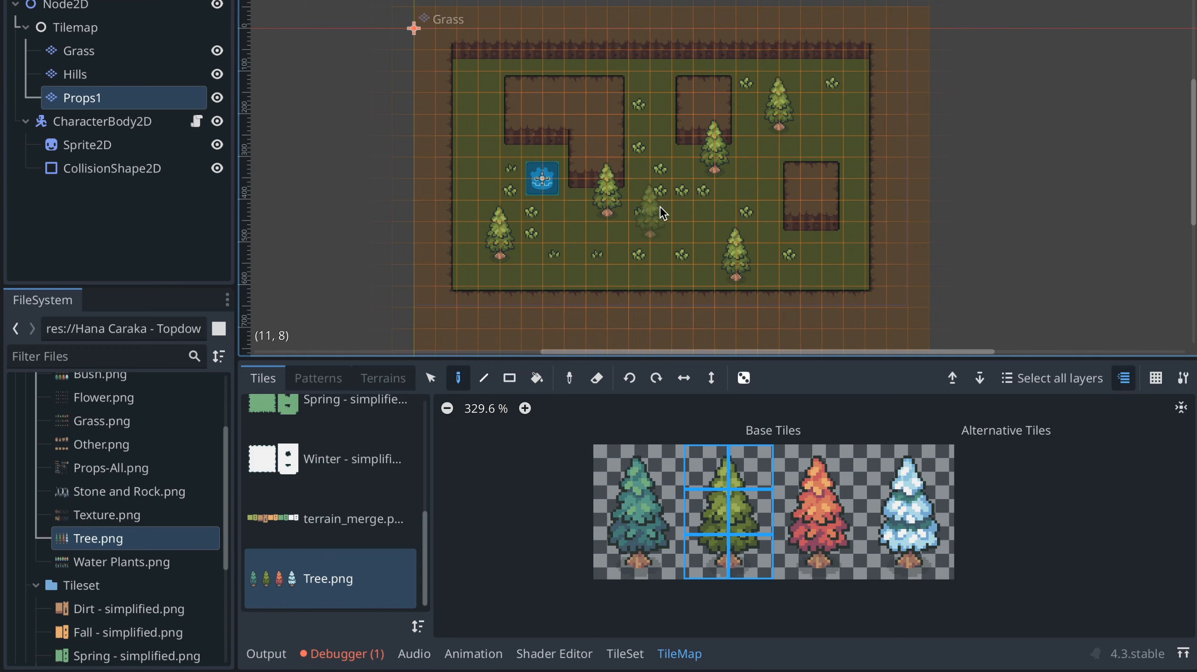
click(672, 266)
click(843, 241)
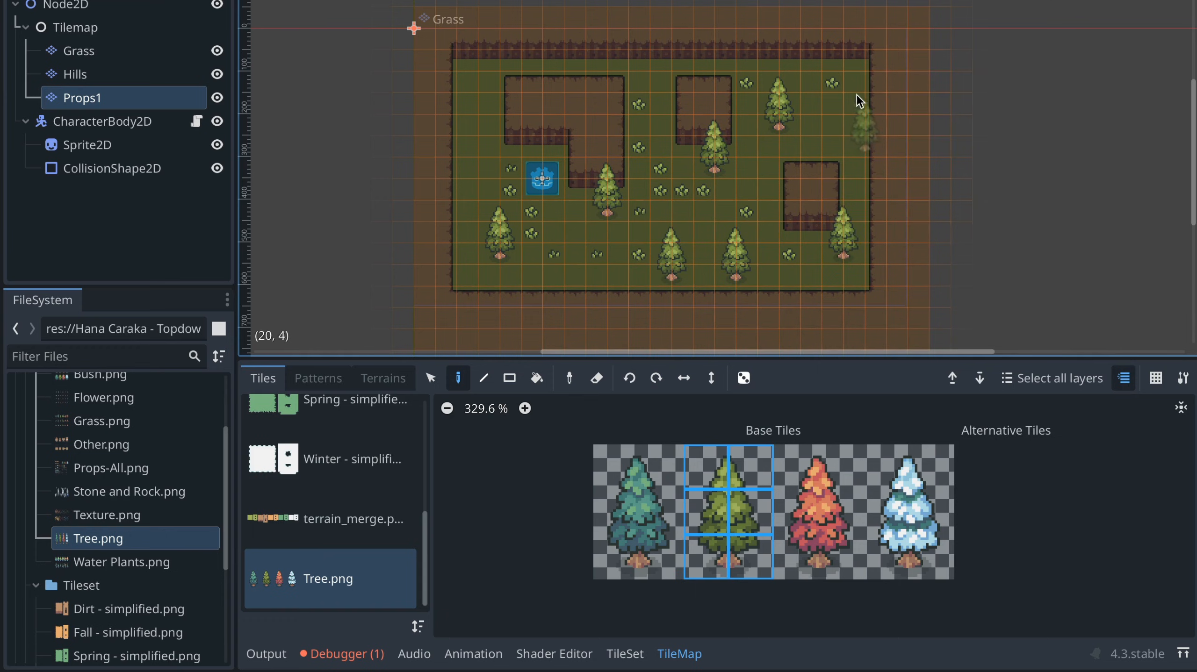
click(843, 68)
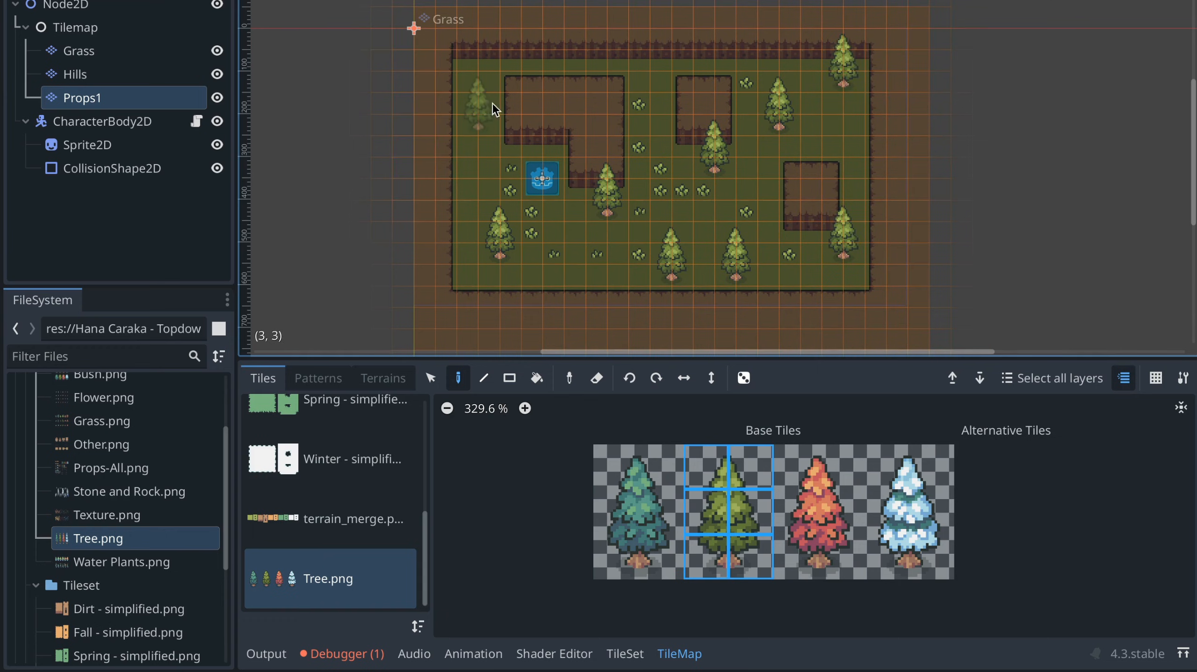
click(481, 59)
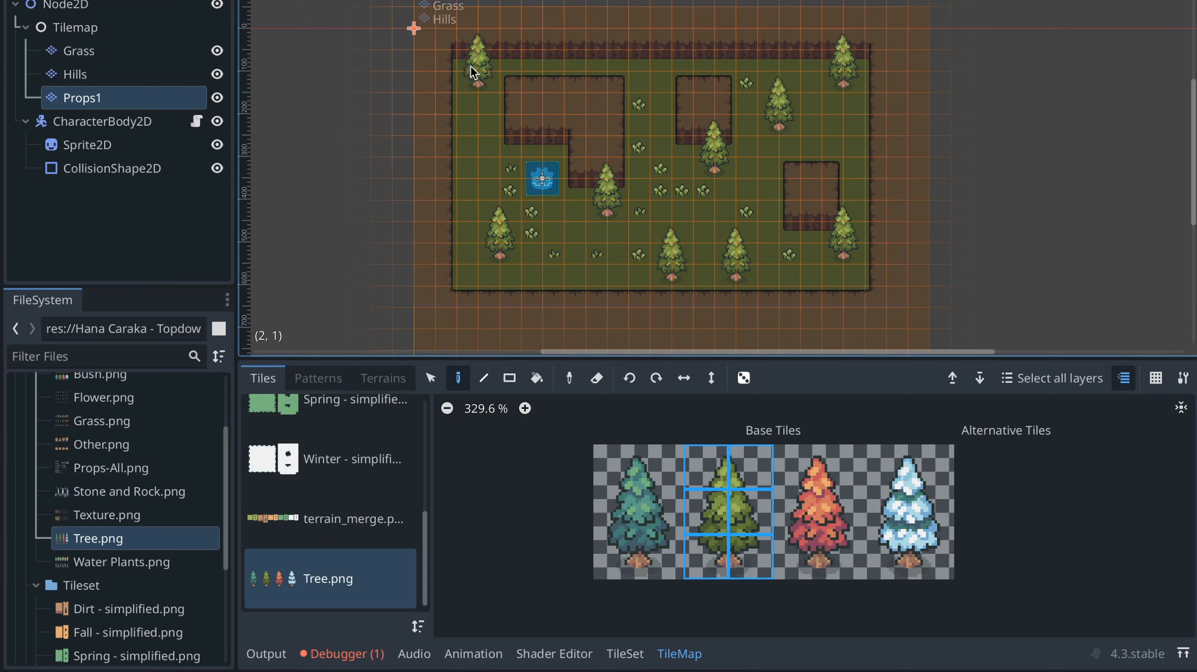
- Run the project and walk the character past the new trees to check how it interacts with them
click(110, 27)
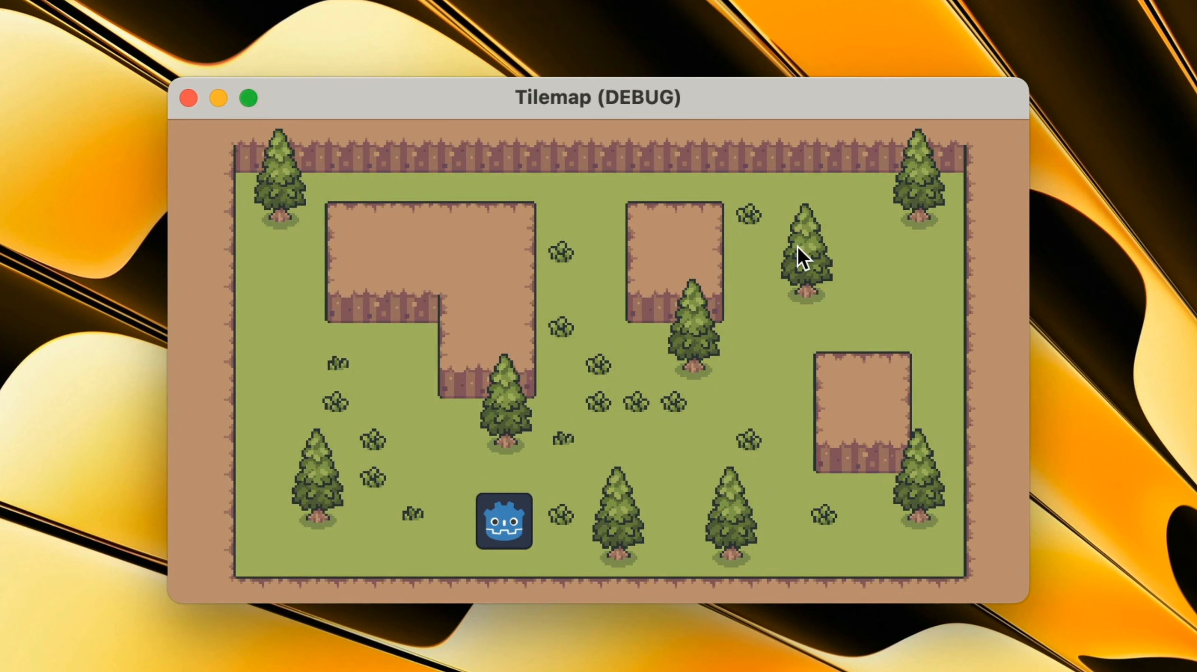
key(Right)
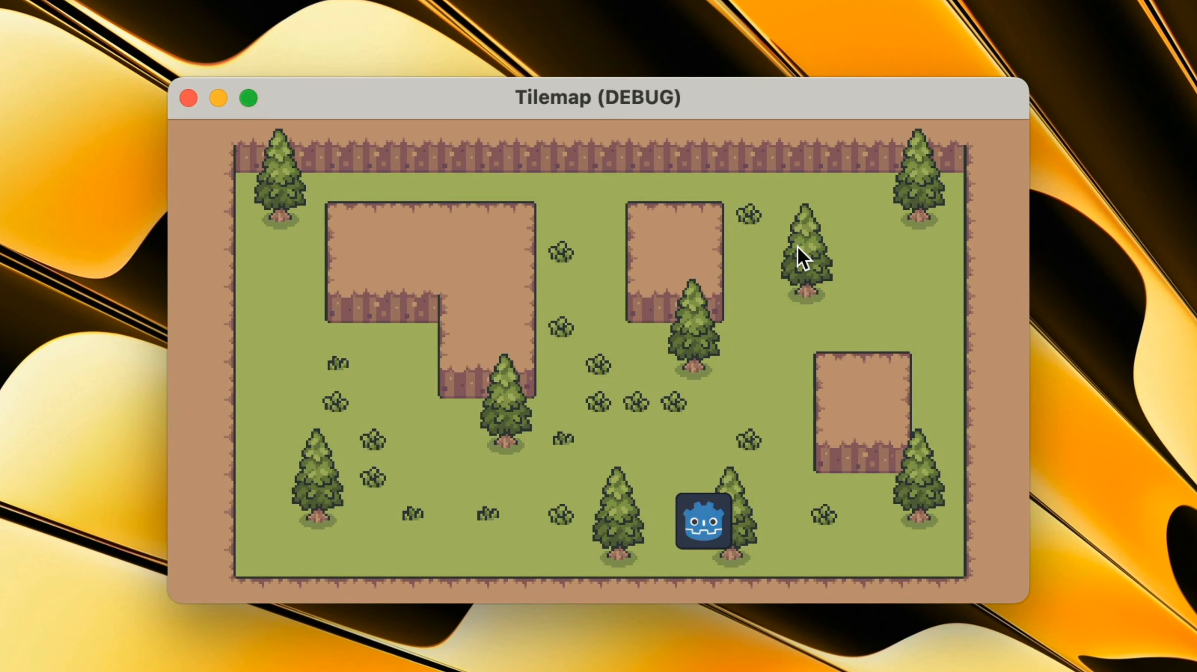
key(Up)
key(Left)
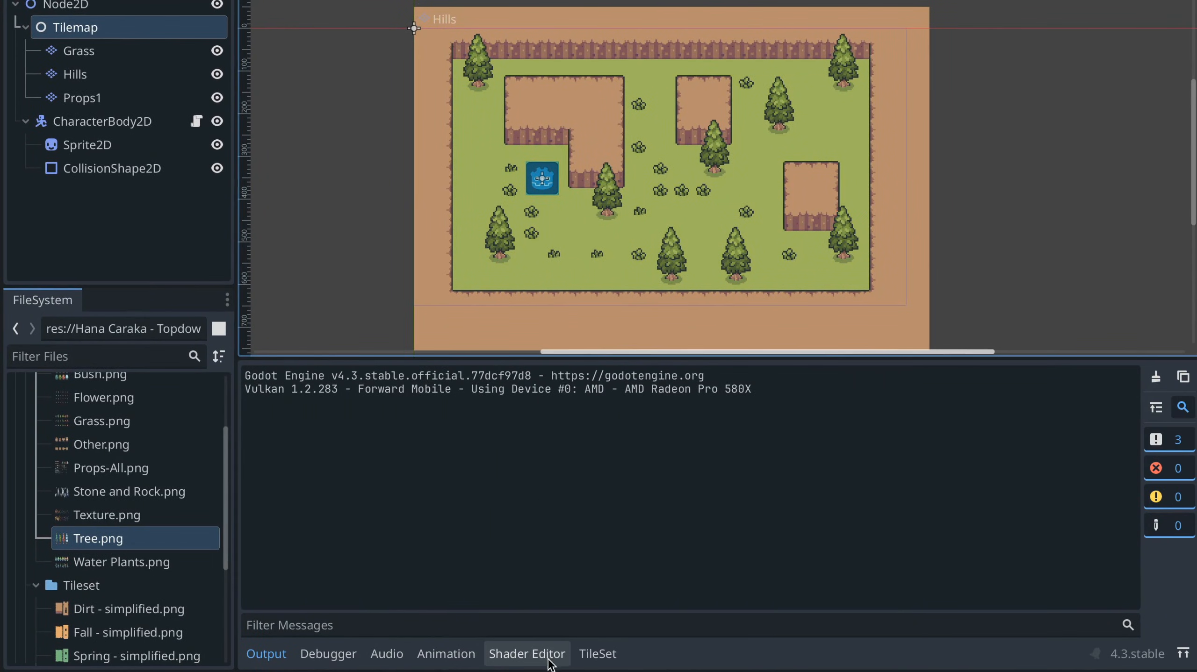
- Open the Props1 layer's Tree.png atlas for painting Physics Layer 0 collision shapes
click(115, 73)
click(107, 100)
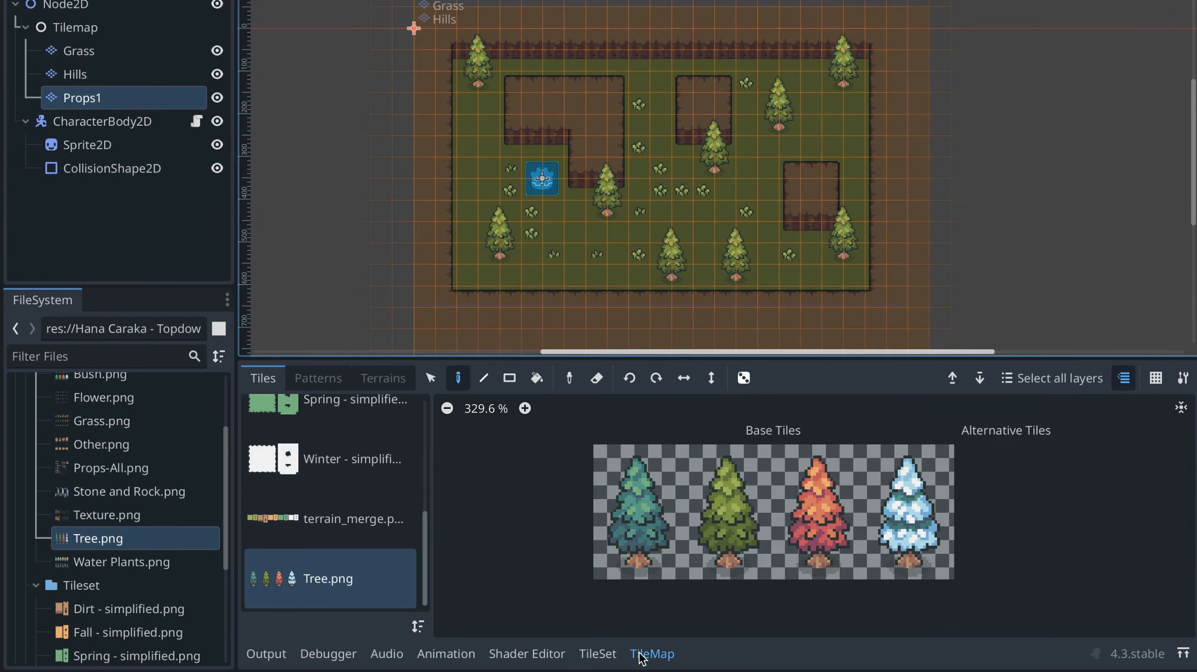
click(597, 653)
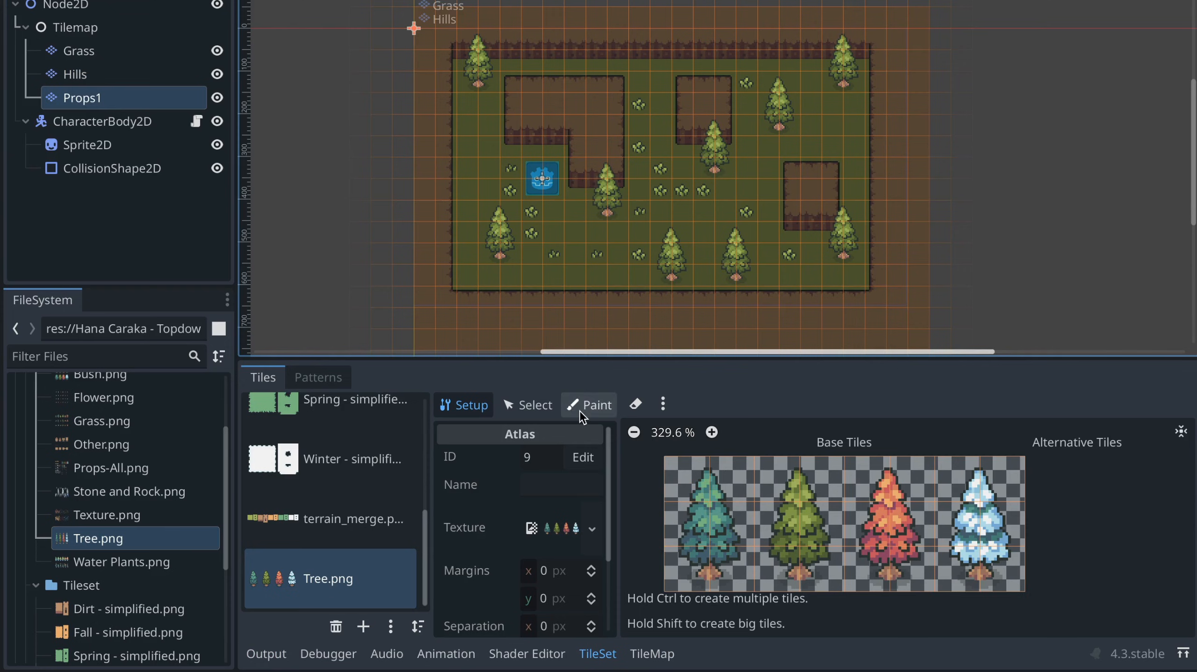
click(591, 405)
scroll(563, 510, up, 2)
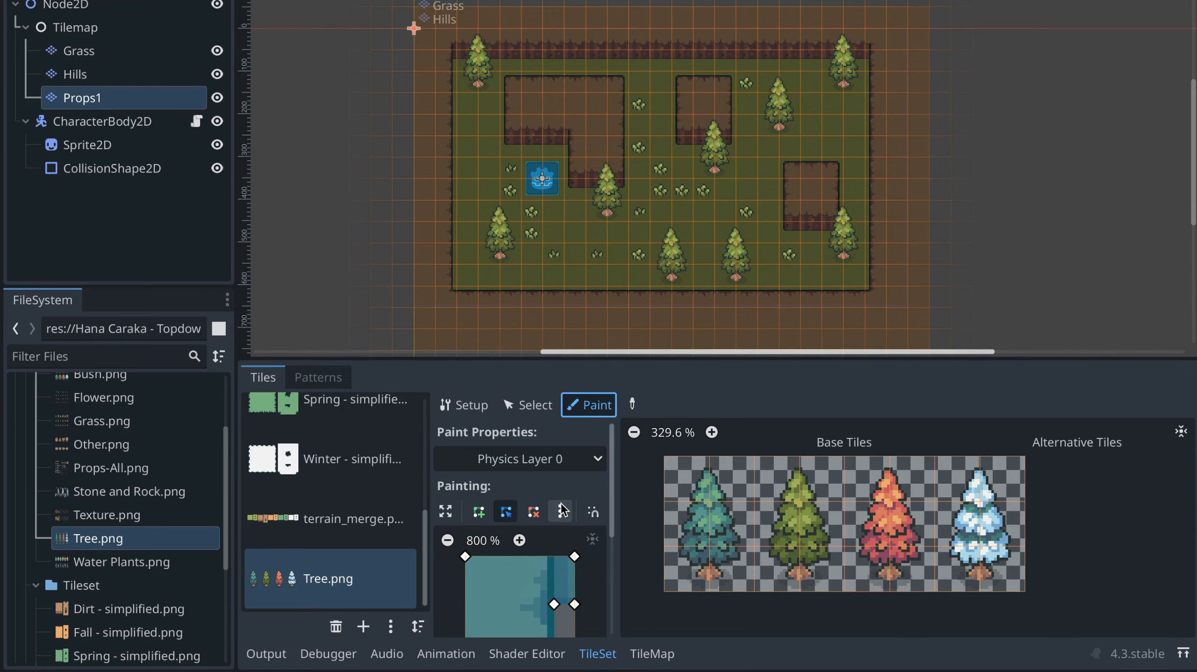
scroll(552, 545, down, 1)
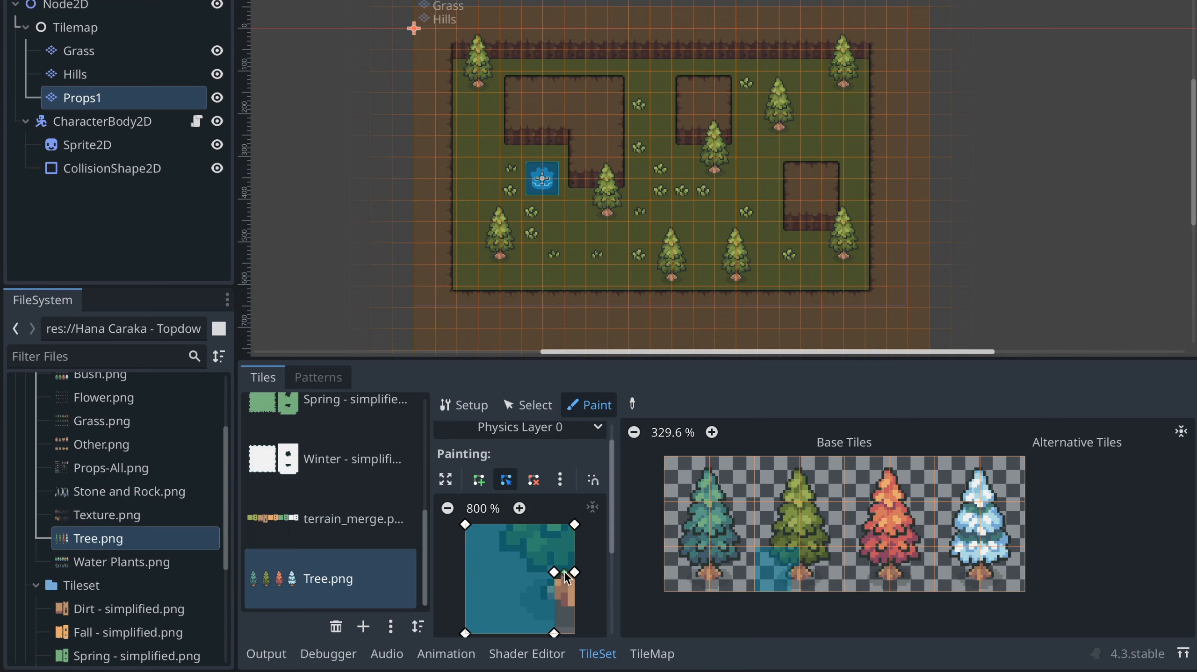
- Fit the collision polygon to the olive-green tree's lower-left tile, paint it there, and flip it horizontally for the lower-right tile
drag(554, 574, 540, 609)
drag(466, 632, 540, 599)
drag(466, 525, 496, 549)
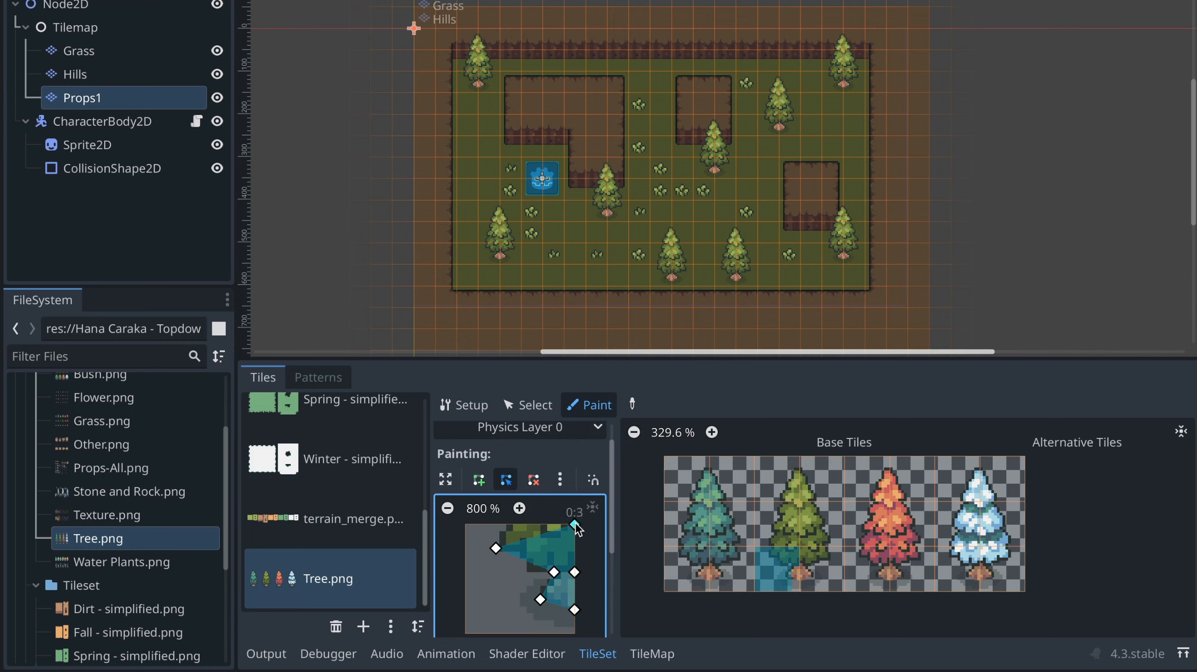
mouse_move(575, 525)
mouse_down()
mouse_move(506, 525)
mouse_move(574, 525)
mouse_up()
click(784, 567)
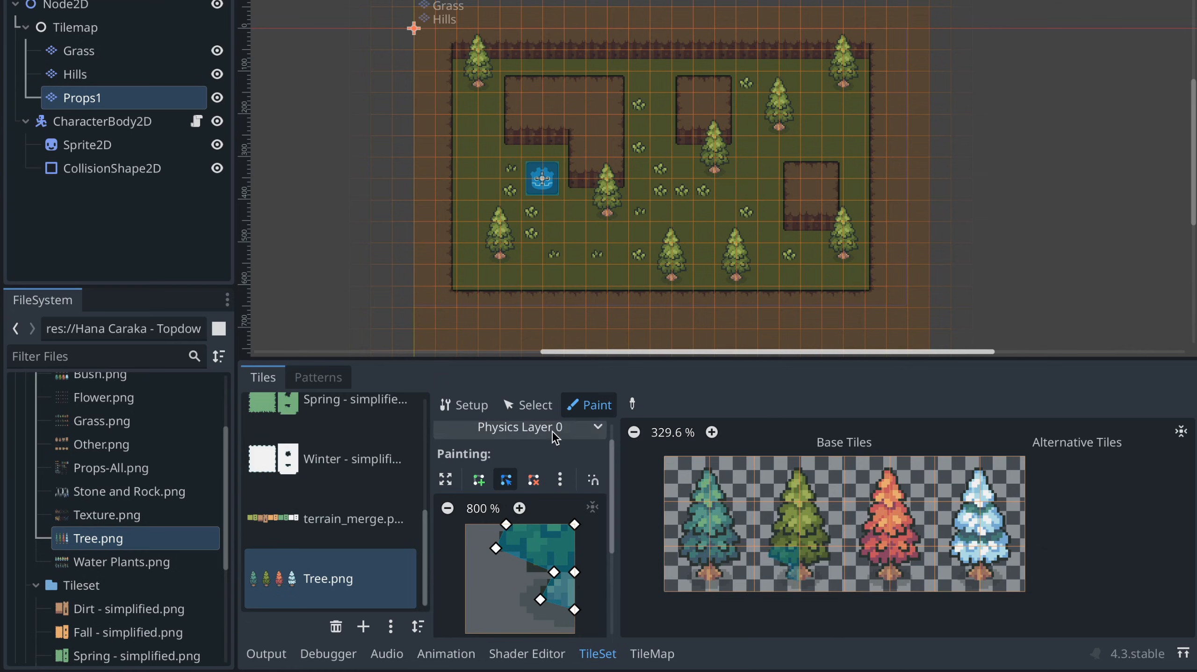
click(560, 479)
click(612, 608)
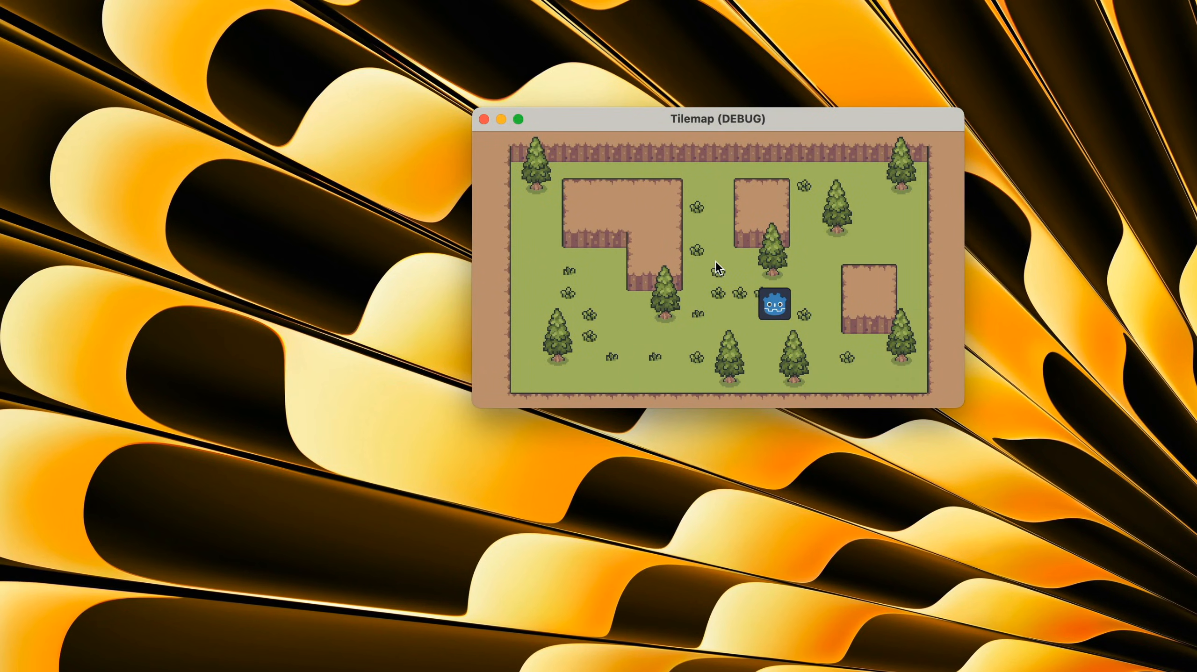
- Run the project and walk the character against the two trees in the lower grass to test their collisions
key(Left)
key(Down)
key(Left)
key(Right)
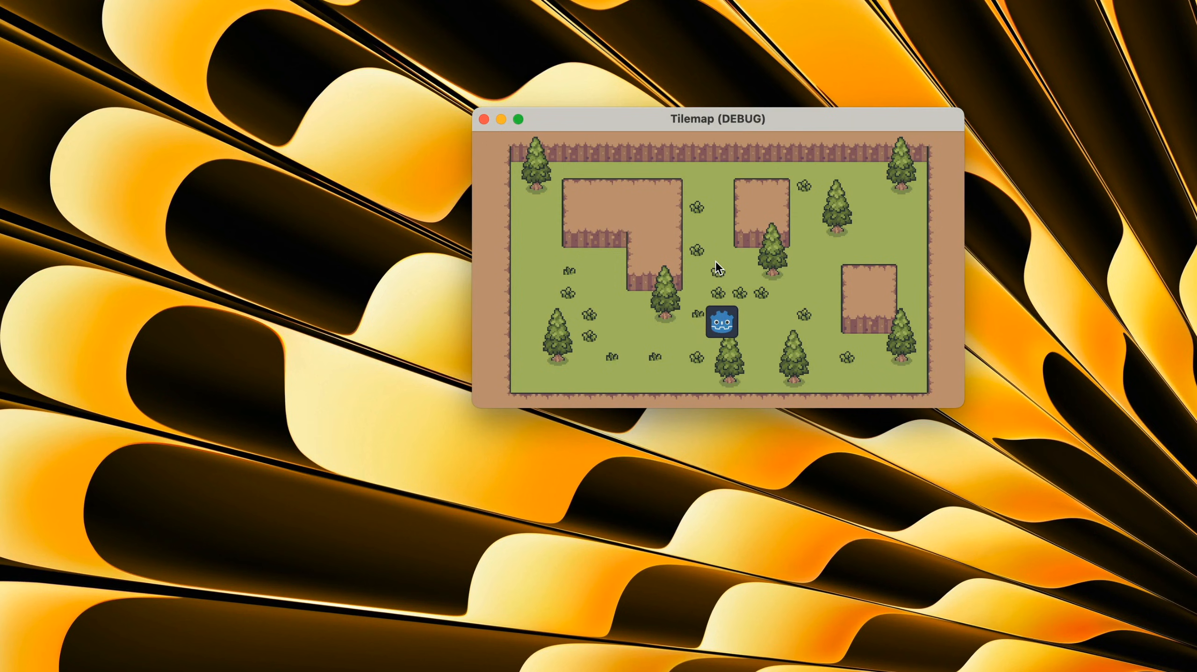
key(Left)
key(Right)
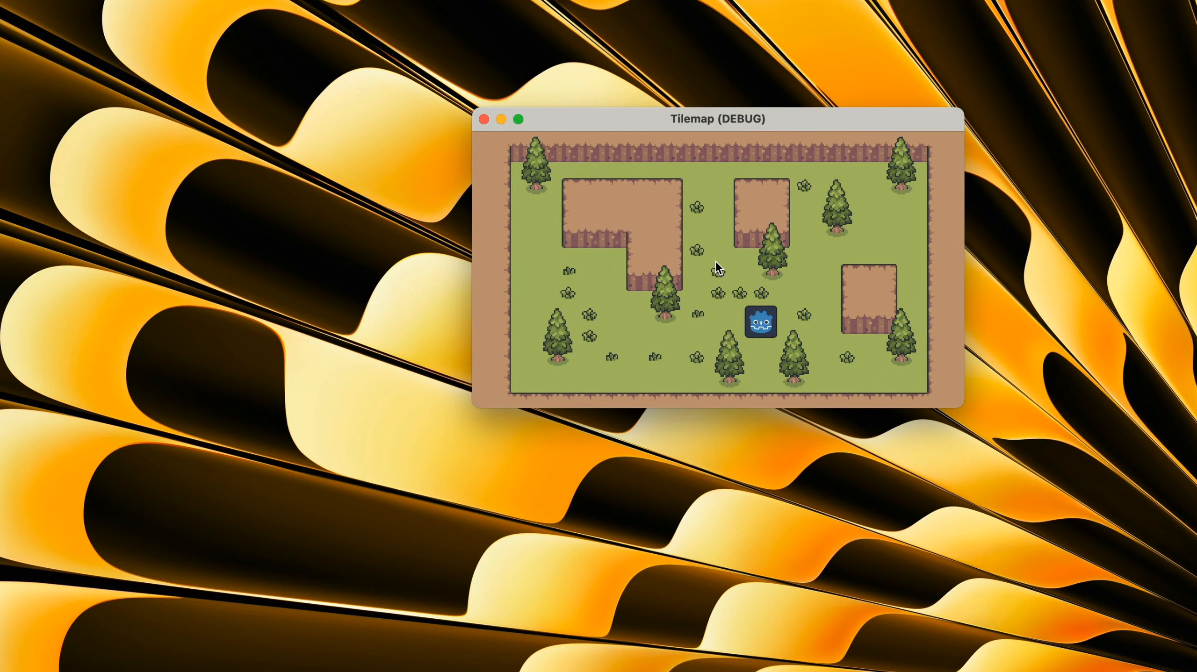
key(Down)
key(Right)
key(Up)
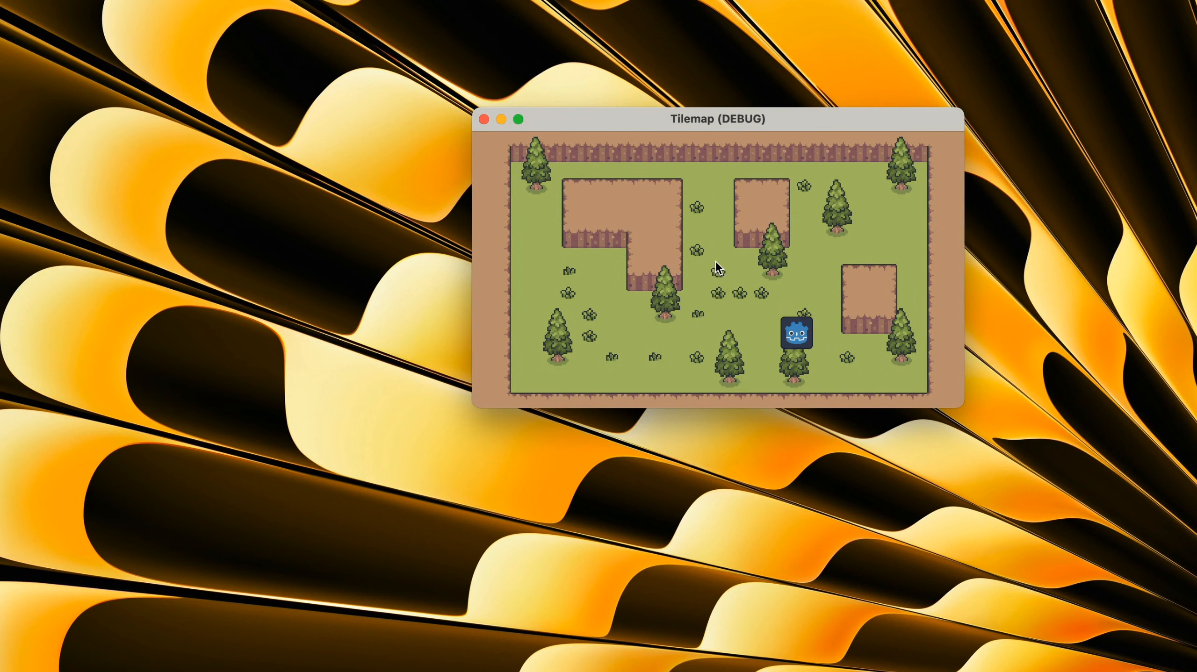
key(Down)
key(Up)
key(Down)
key(Up)
key(Down)
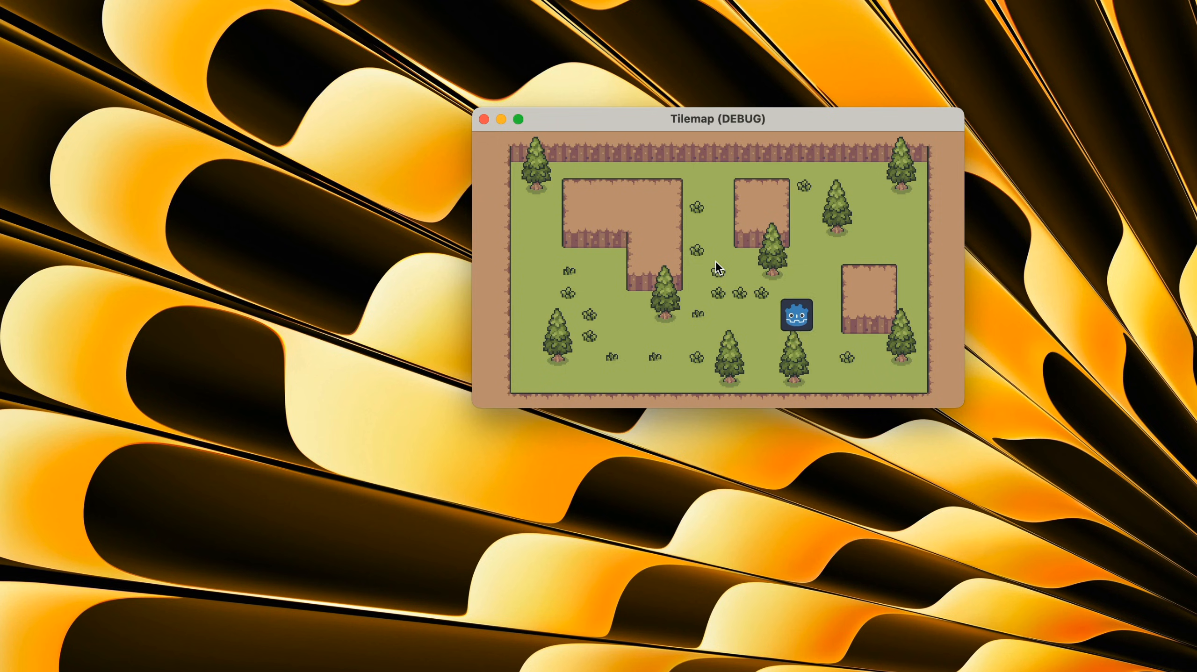
key(Down)
key(Up)
key(Down)
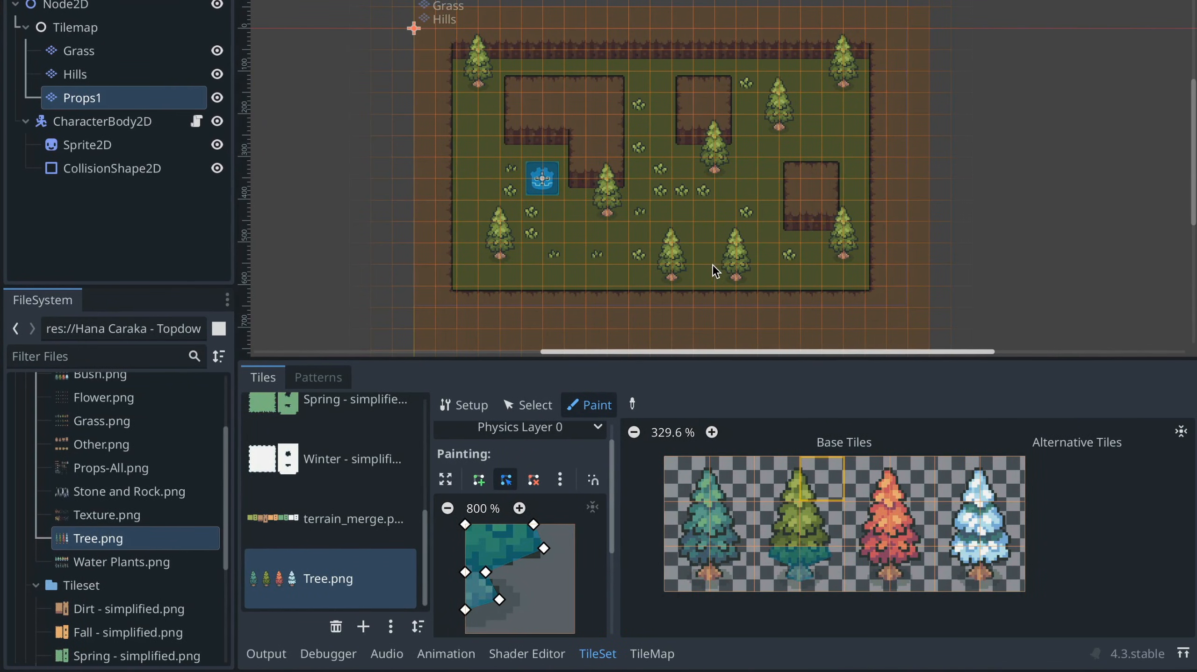
- Paint a Z Index of 2 onto the upper and middle tiles of the olive-green tree in the Tree.png atlas
scroll(562, 496, up, 2)
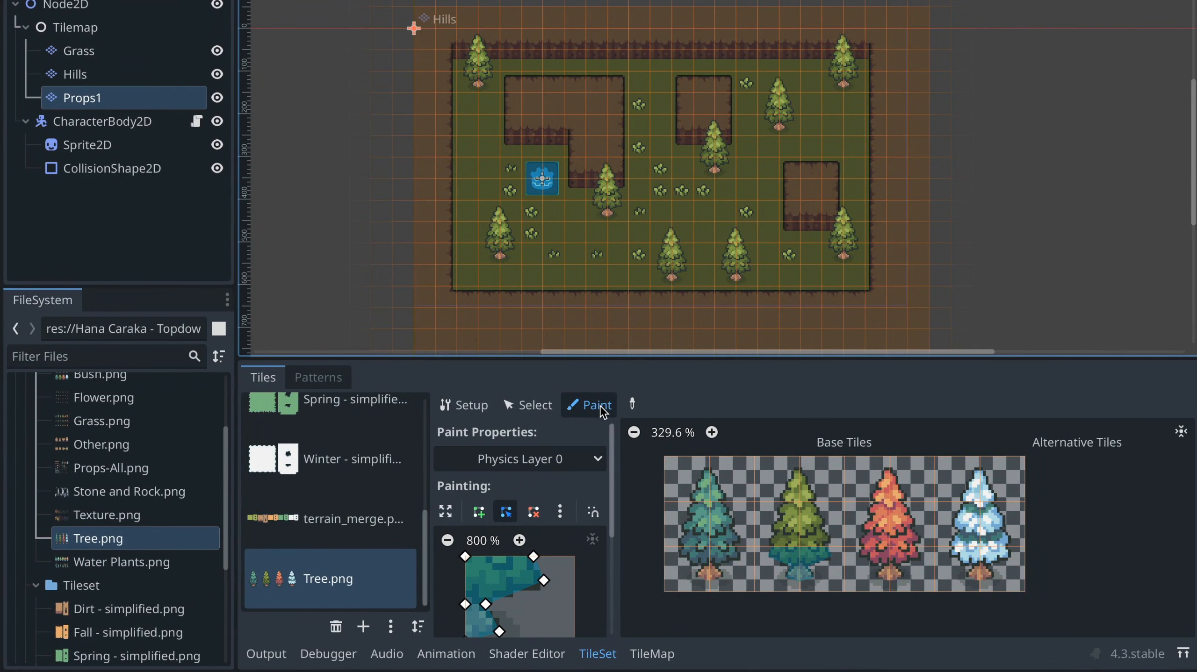
click(567, 464)
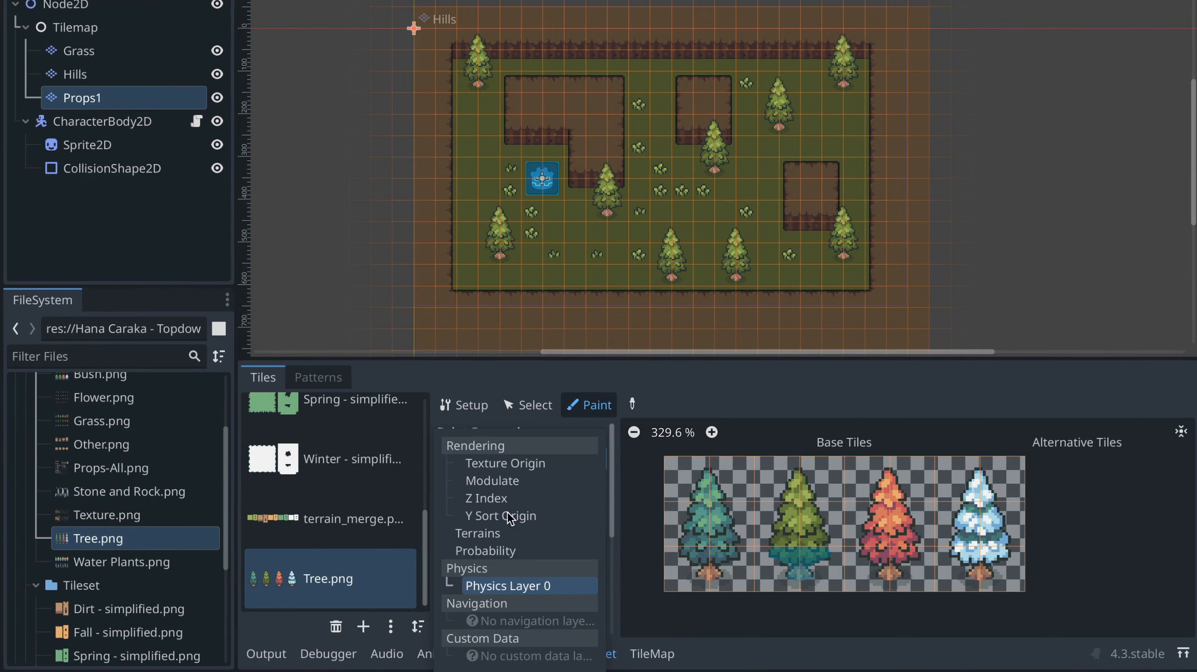
click(490, 501)
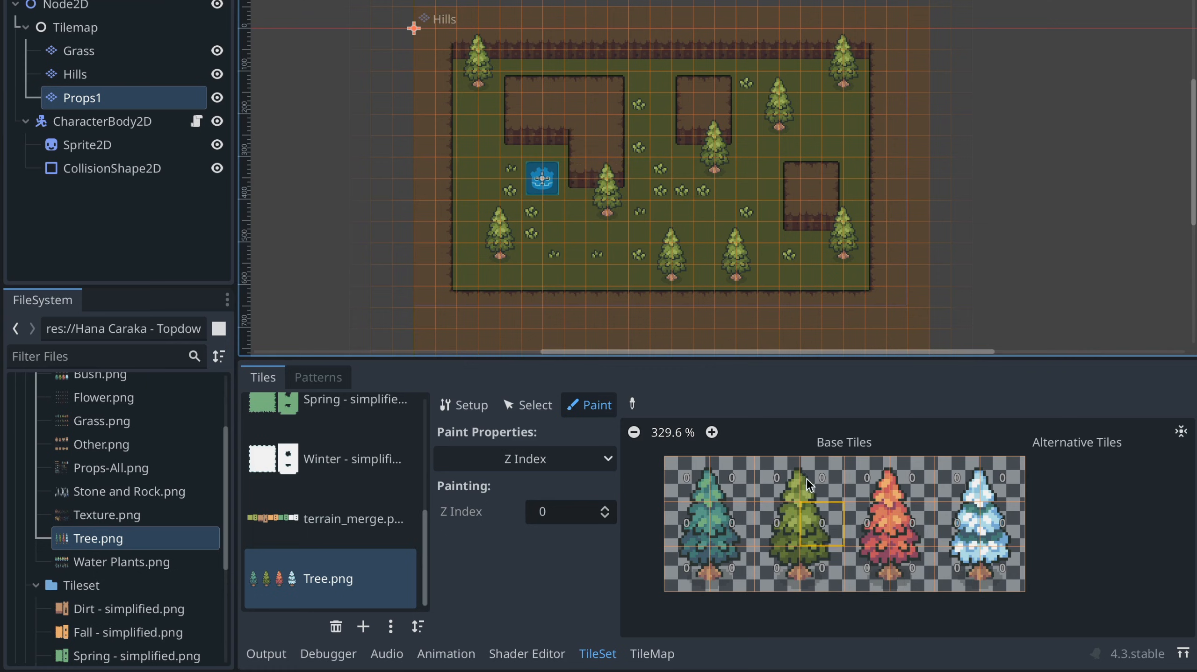
click(604, 510)
click(780, 530)
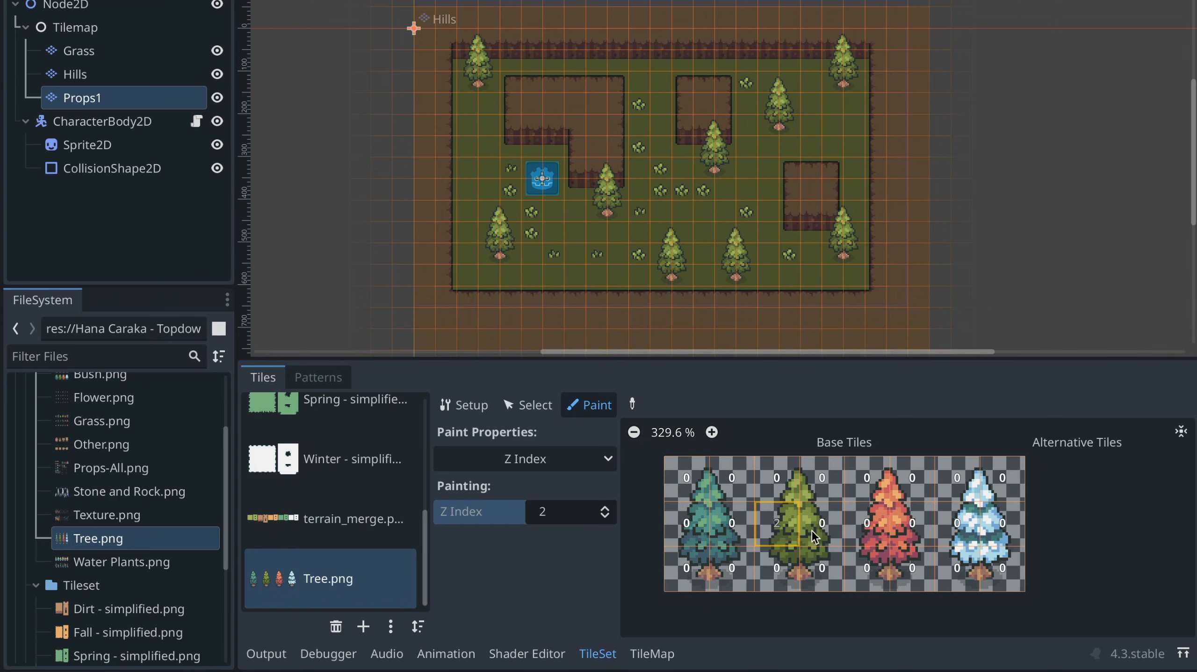
click(821, 532)
click(821, 482)
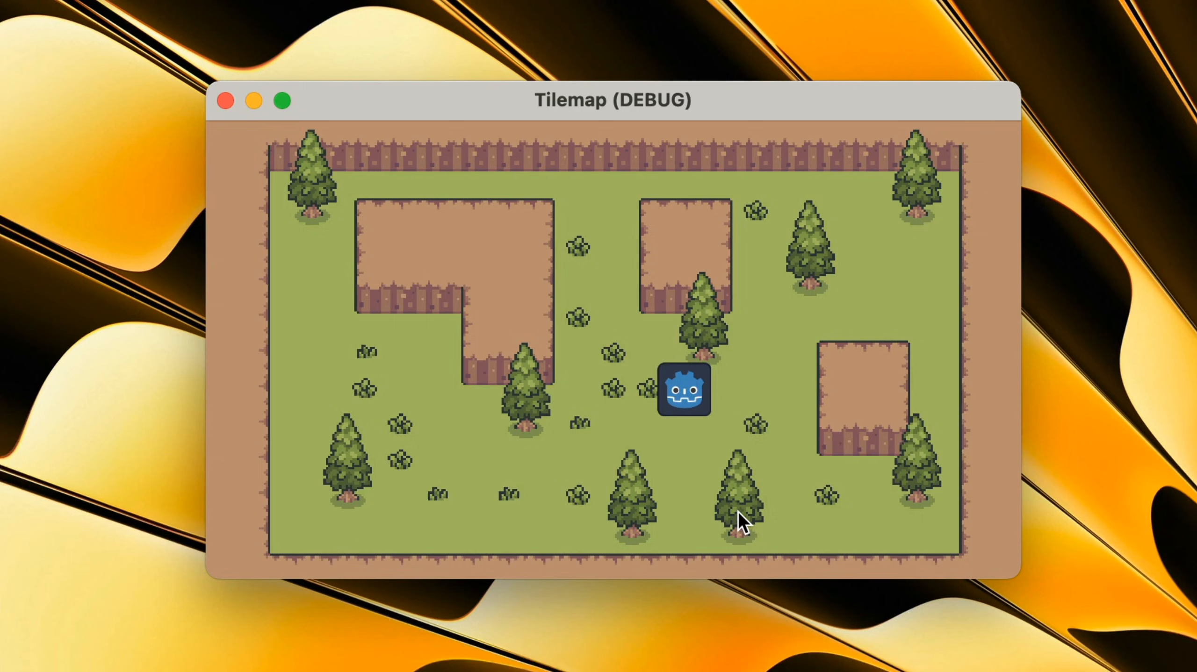
- Run the project and walk the character around the tree beside the L-shaped hill to test its collision and draw order
key(Down)
key(Up)
key(Left)
key(Down)
key(Left)
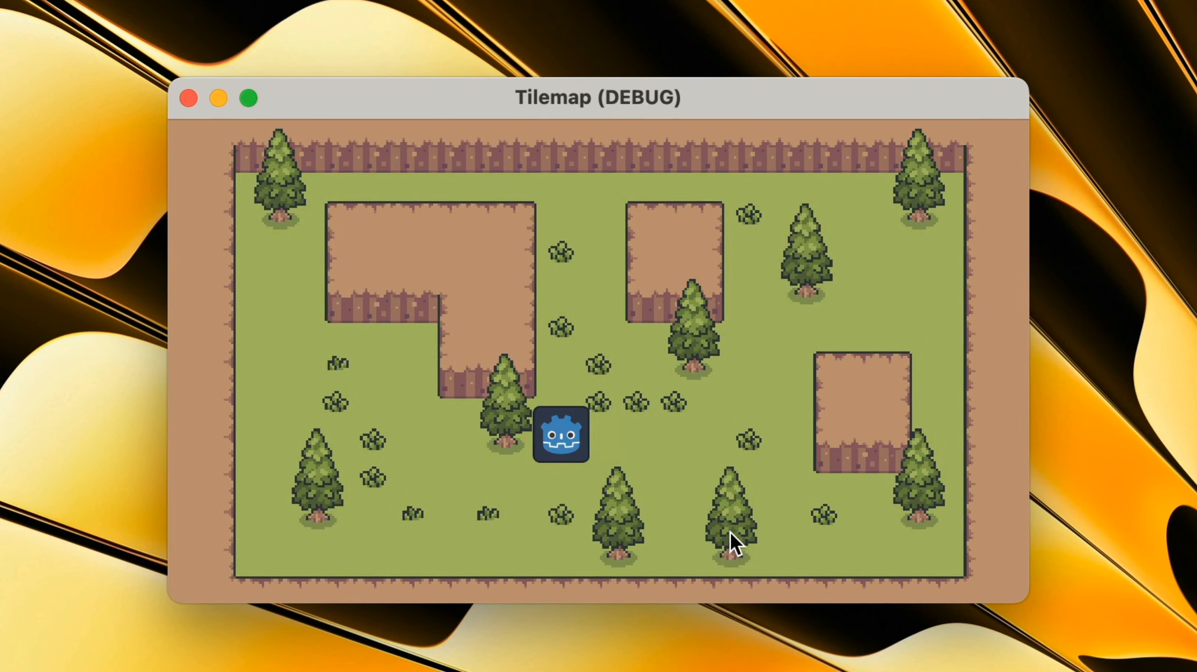
key(Right)
key(Down)
key(Left)
key(Up)
key(Right)
key(Up)
key(Left)
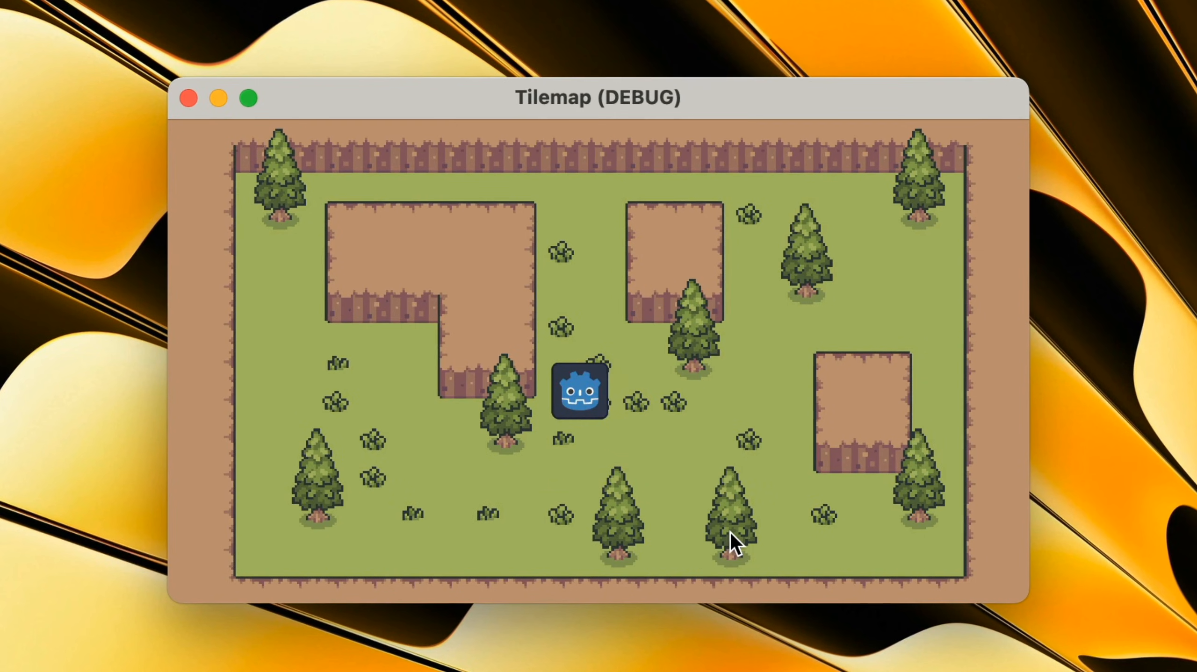
key(Down)
key(Down)
key(Left)
key(Left)
key(Up)
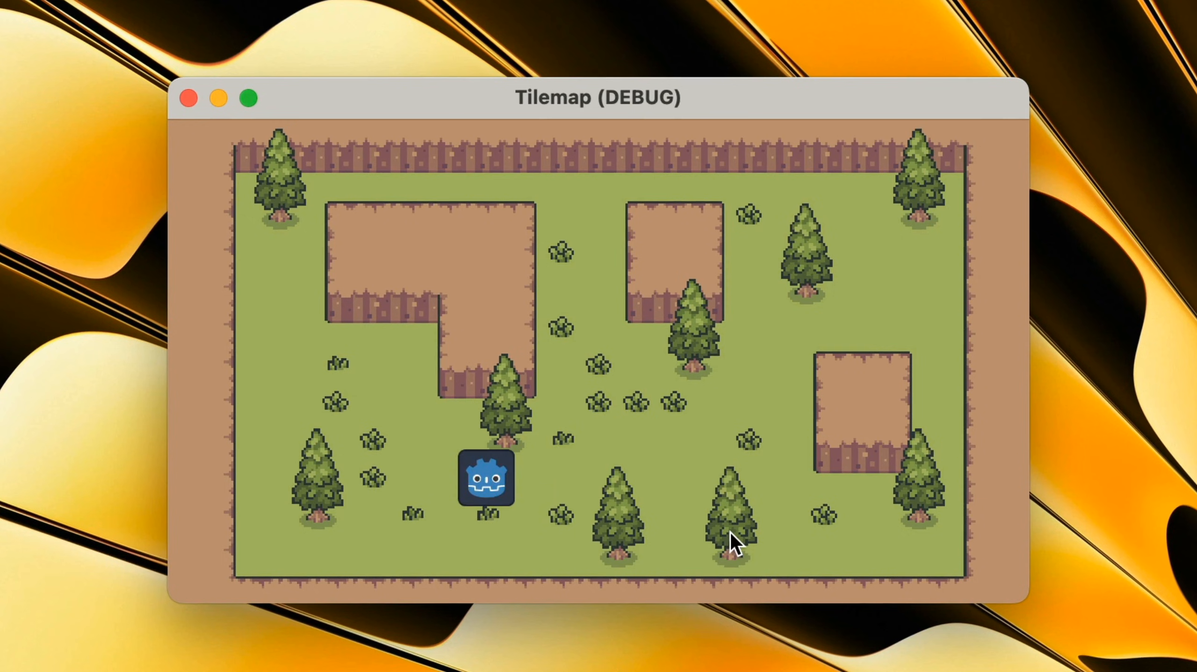
- Walk the character back and forth behind the left one of the two lower trees to test the foliage overlap
key(Right)
key(Right)
key(Down)
key(Up)
key(Right)
key(Down)
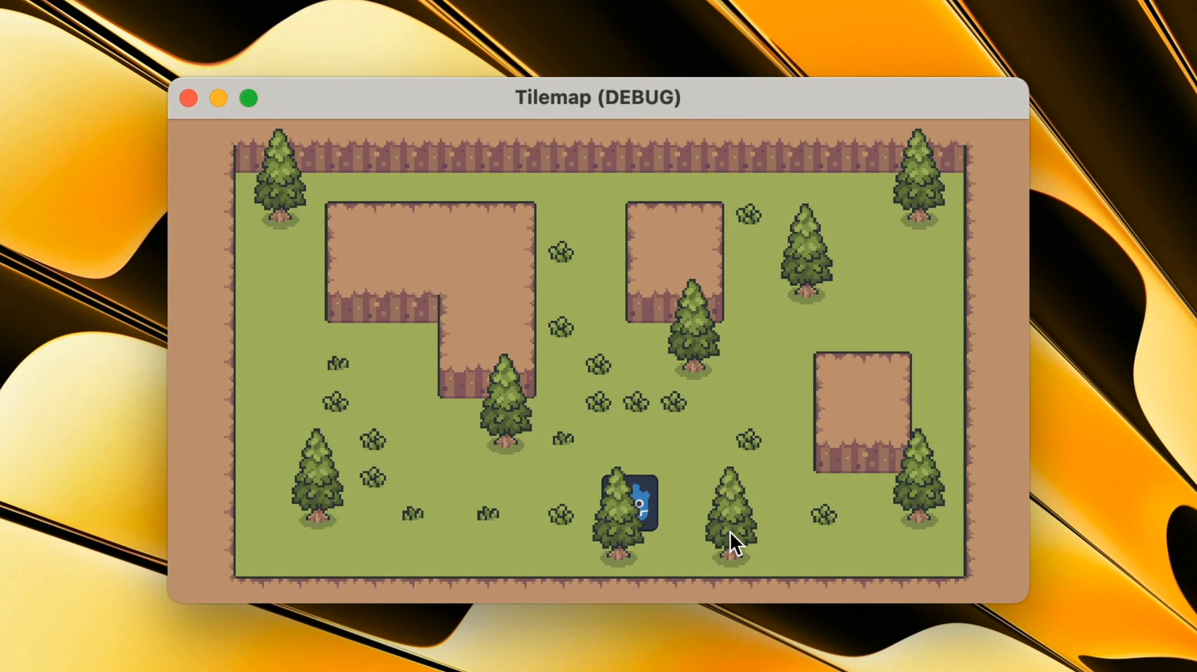
key(Left)
key(Right)
key(Right)
key(Left)
key(Left)
key(Right)
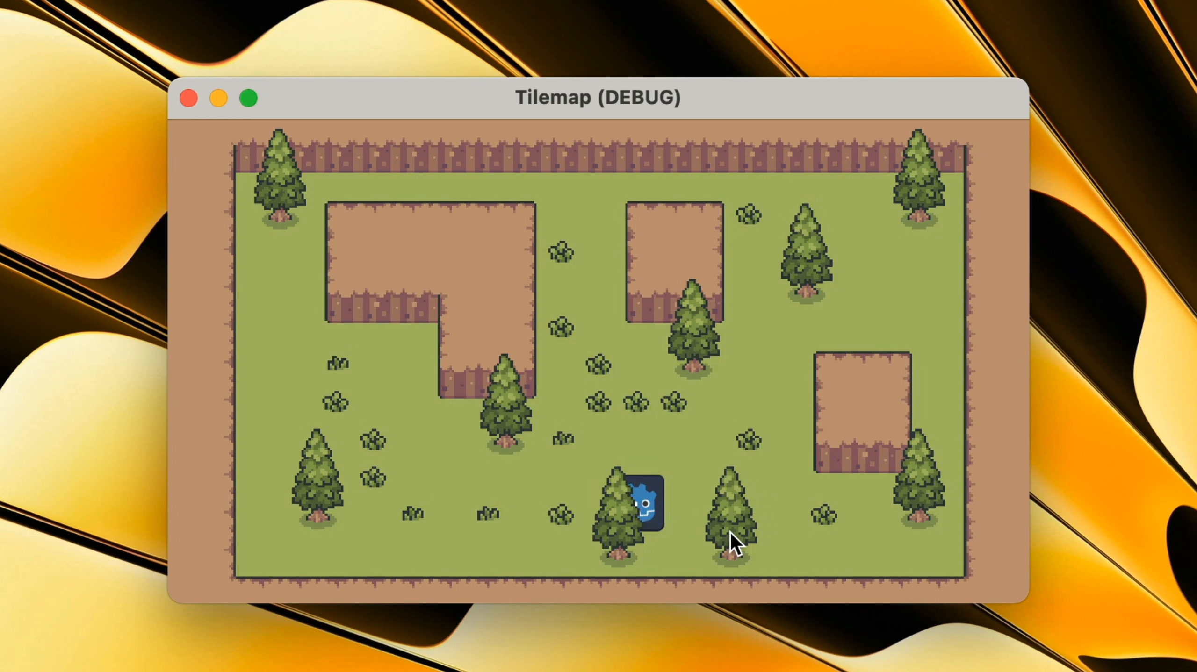
key(Right)
key(Up)
key(Down)
key(Left)
key(Left)
key(Left)
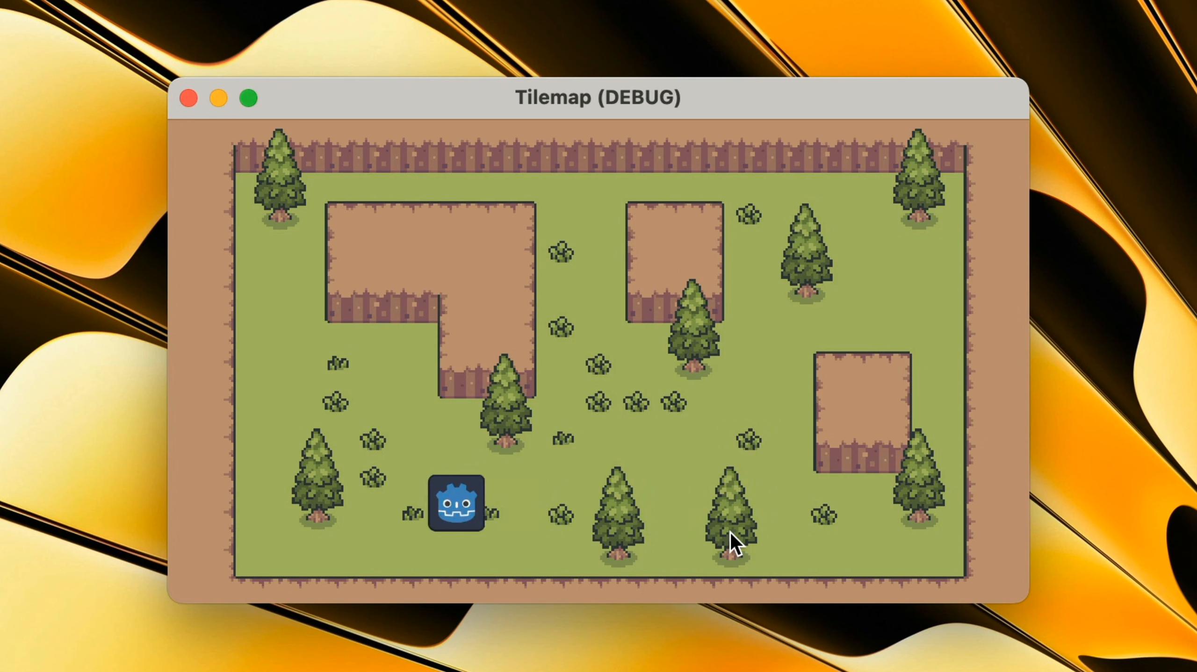
- Walk the character across the lower grass and up between the small upper hill and the tree to its right
key(Left)
key(Up)
key(Left)
key(Up)
key(Right)
key(Down)
key(Down)
key(Right)
key(Right)
key(Right)
key(Right)
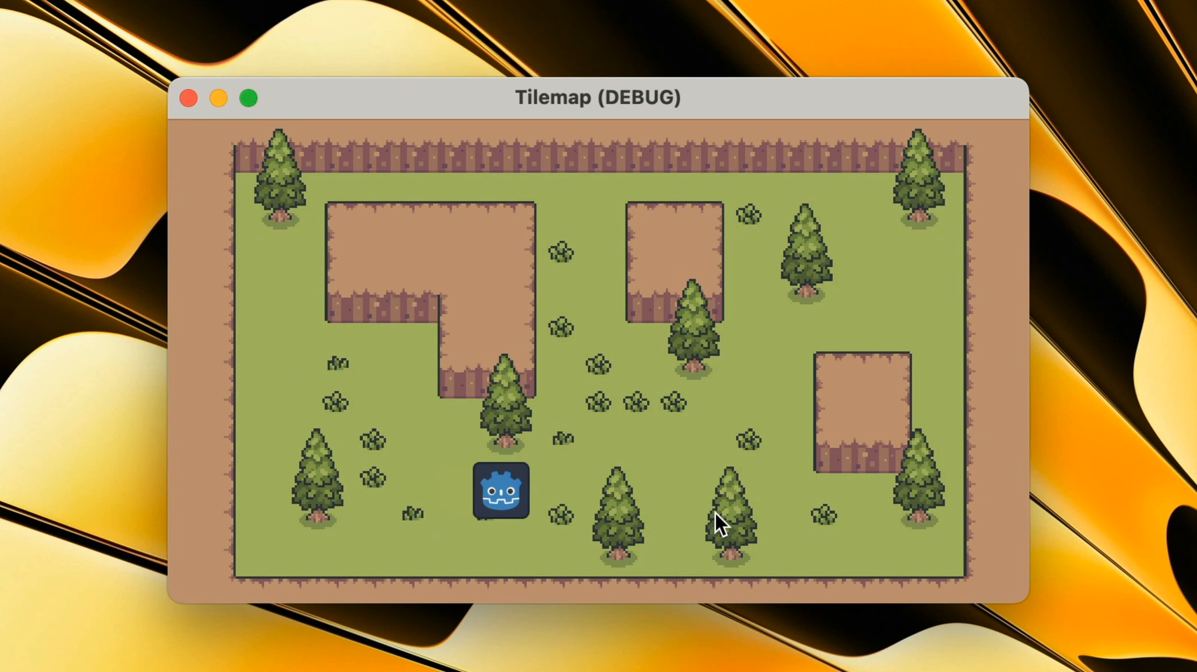
key(Up)
key(Up)
key(Right)
key(Left)
key(Up)
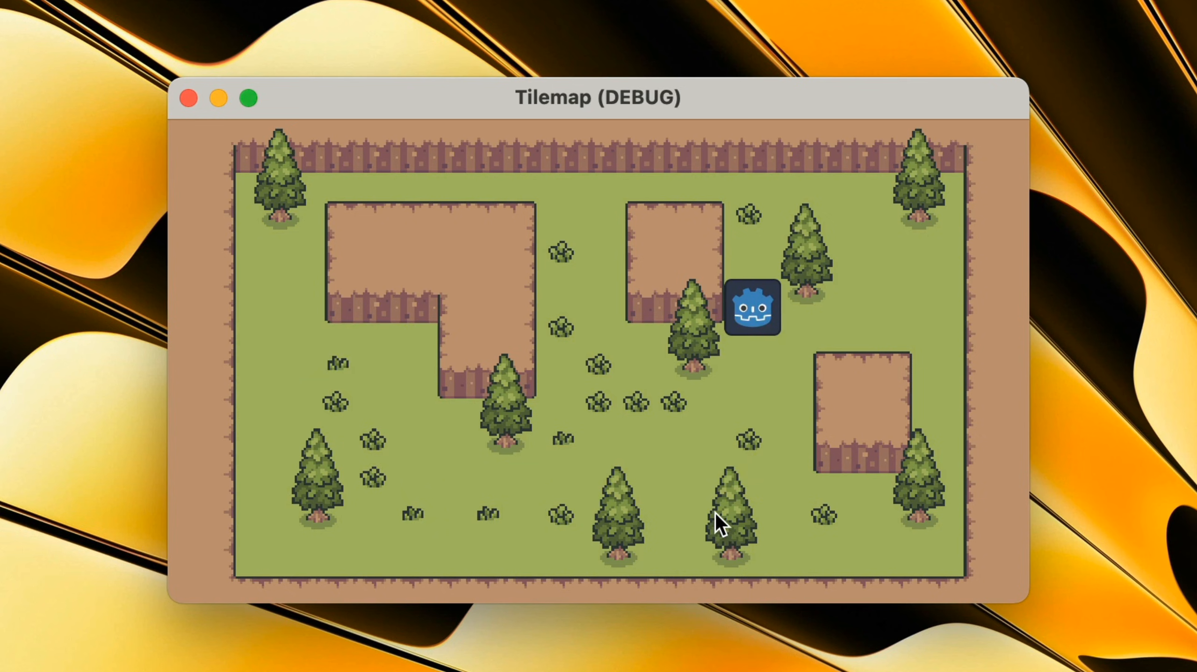
- Bring the character back down to the two lower trees and pass behind the left one again
key(Down)
key(Down)
key(Down)
key(Left)
key(Down)
key(Down)
key(Left)
key(Left)
key(Left)
key(Left)
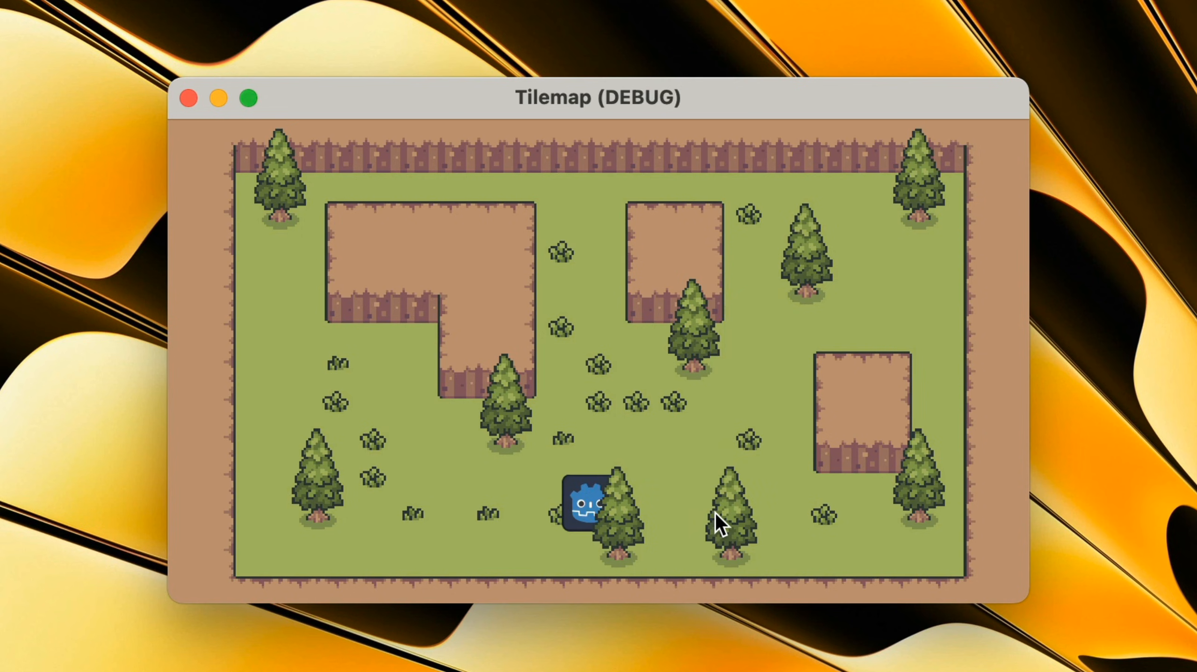